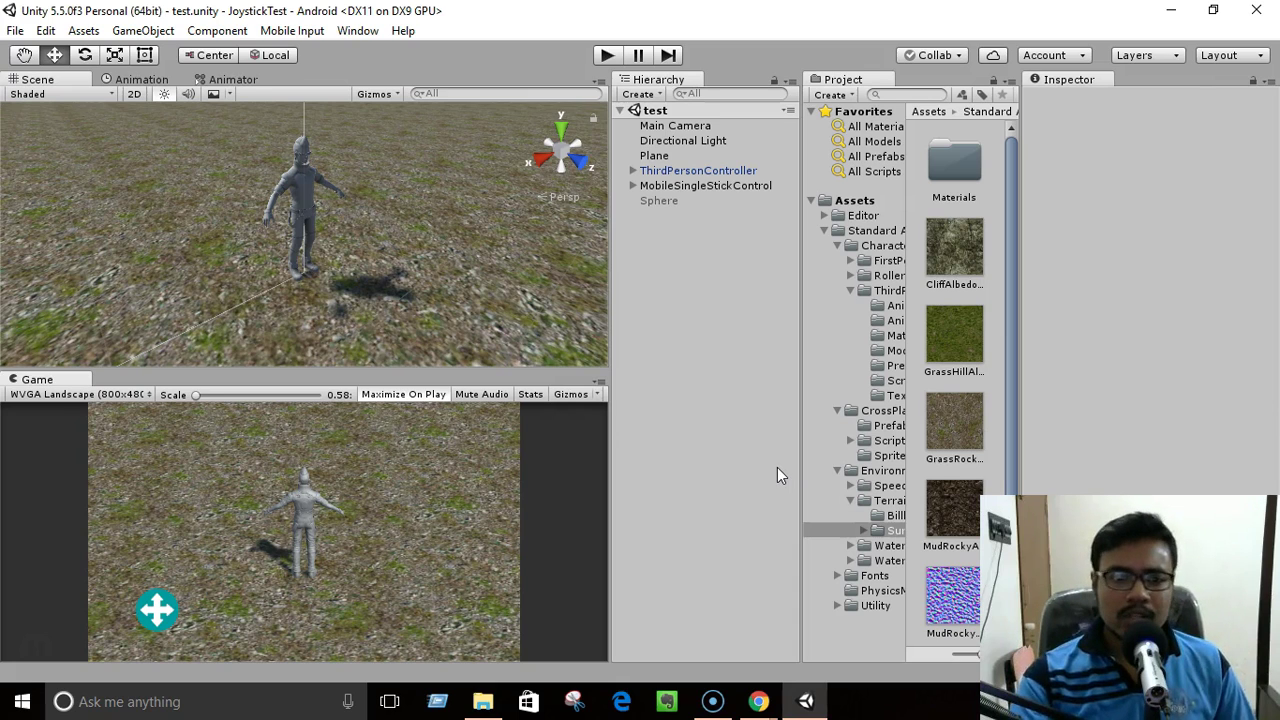
- Play-test the scene by moving the third-person character with the on-screen joystick, and stop play mode
click(609, 57)
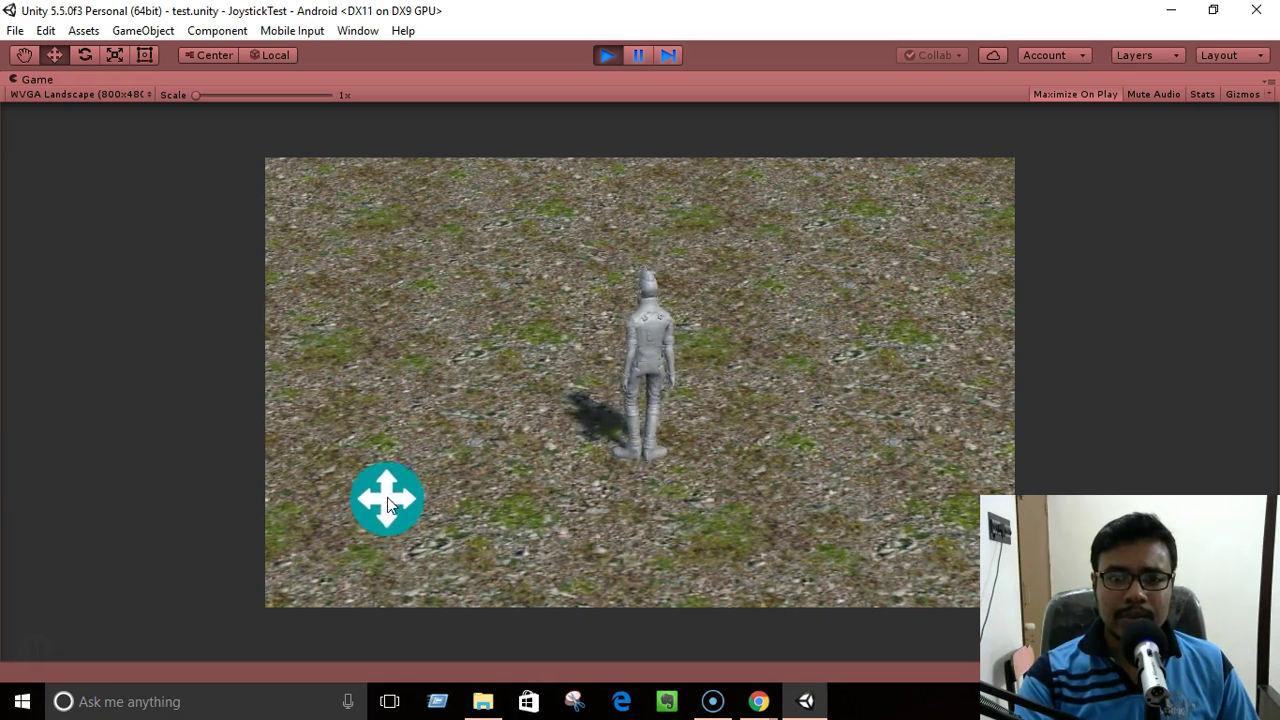
mouse_move(387, 500)
mouse_down()
mouse_move(457, 466)
mouse_move(480, 523)
mouse_move(394, 566)
mouse_move(323, 547)
mouse_move(309, 458)
mouse_up()
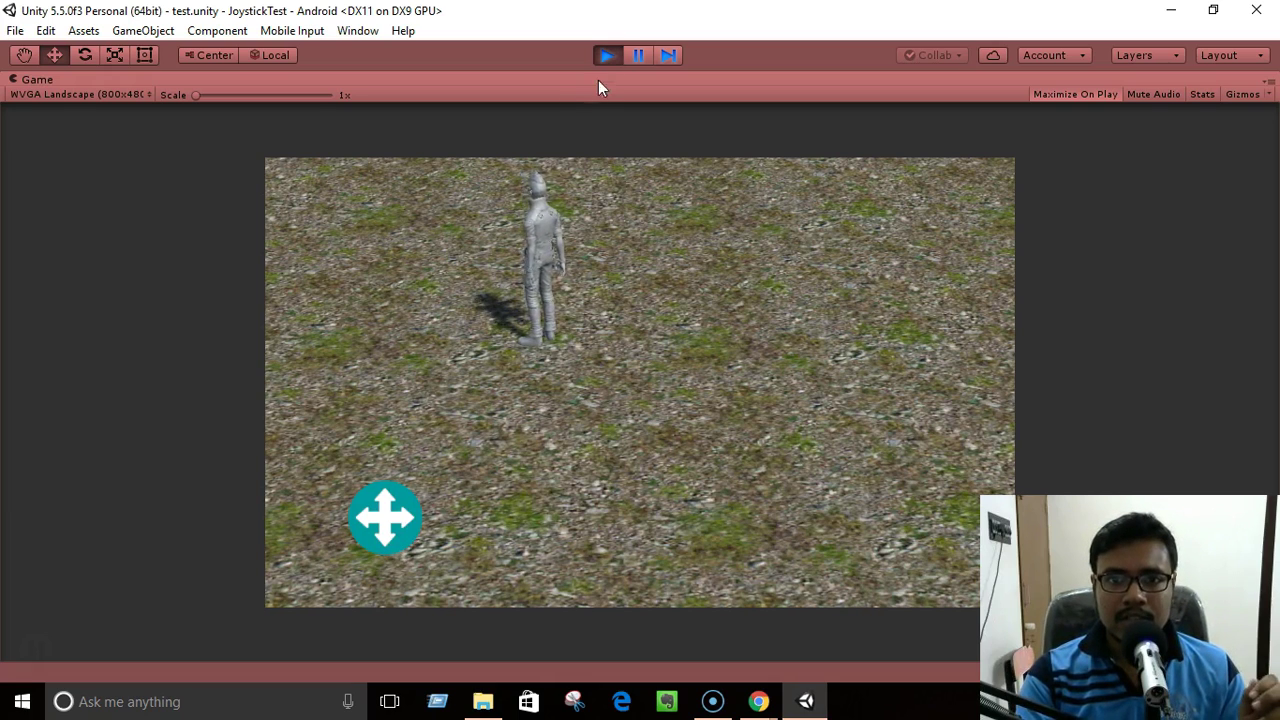
click(607, 56)
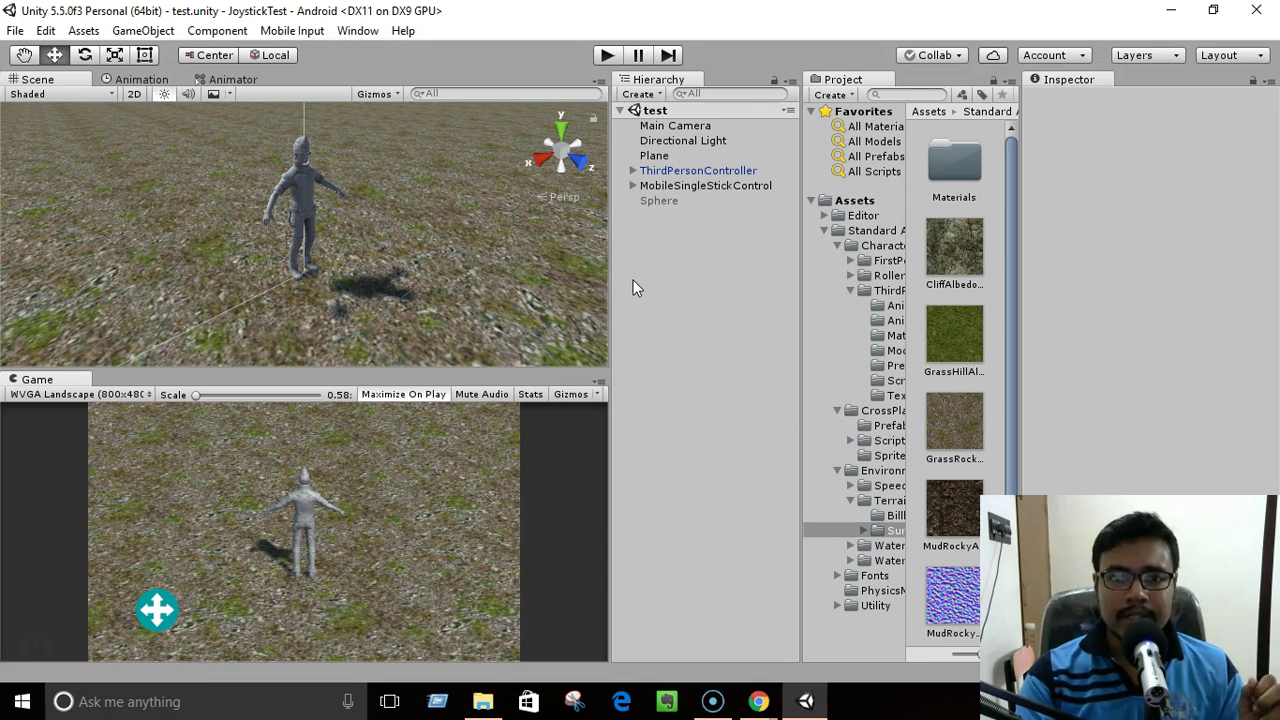
- Deactivate the ThirdPersonController object and activate the Sphere in the test scene
click(677, 201)
click(697, 170)
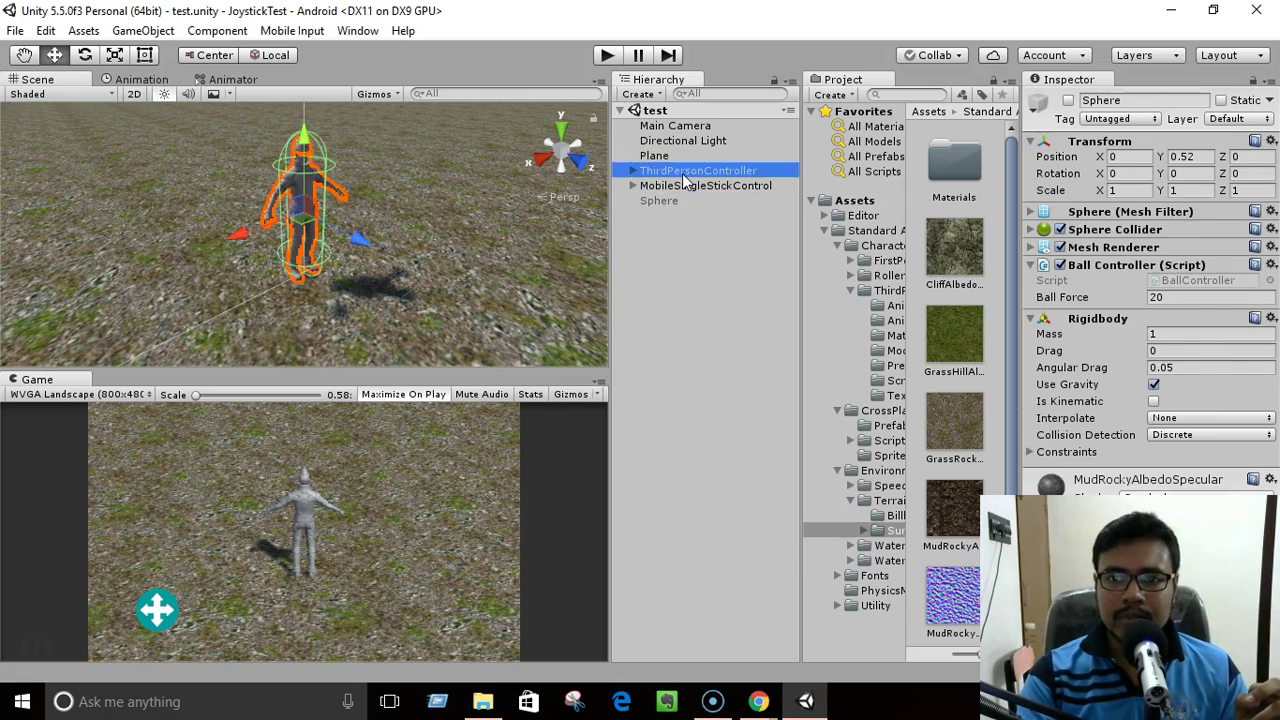
click(1068, 100)
click(718, 200)
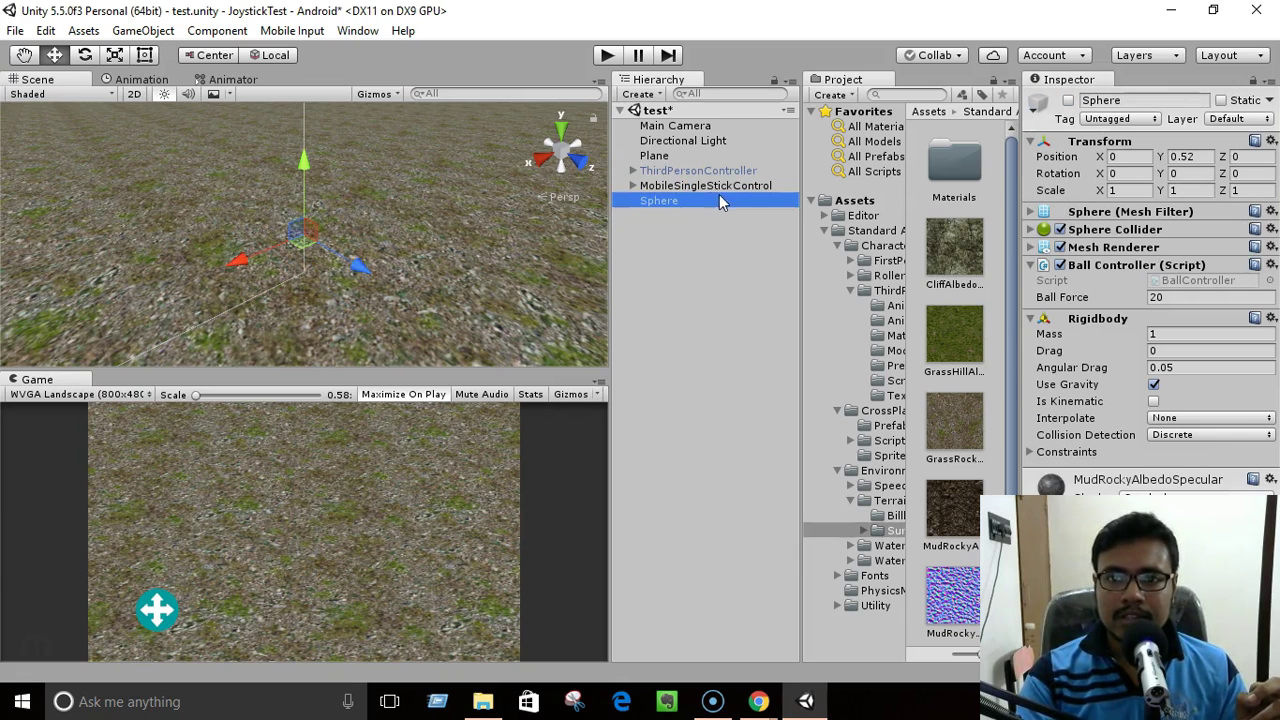
click(1068, 100)
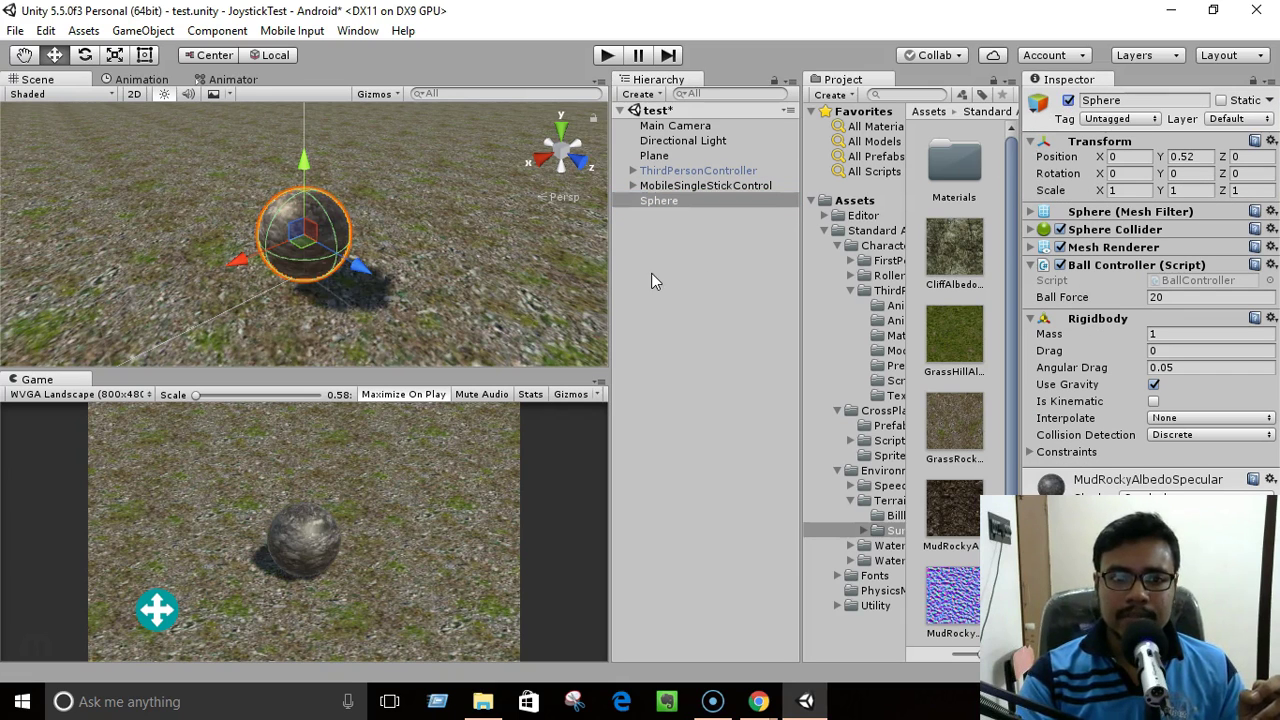
- Play-test the scene by rolling the sphere with the on-screen joystick, and stop play mode
click(607, 56)
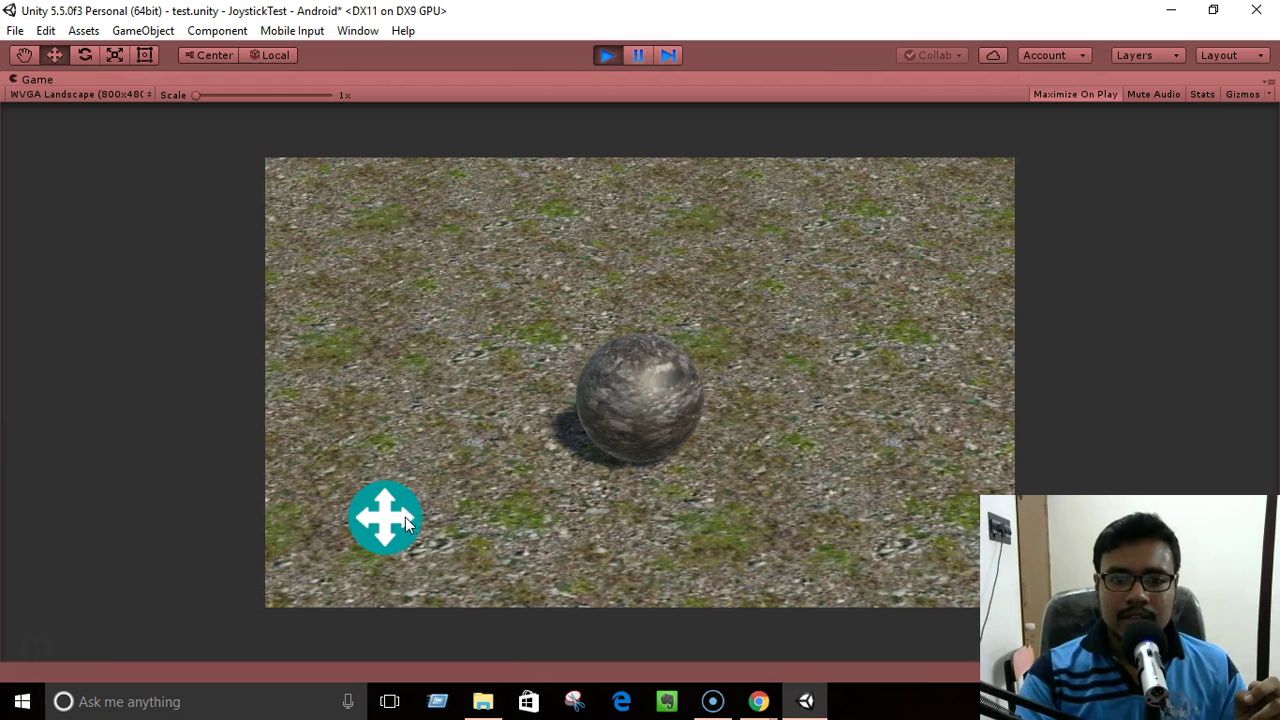
mouse_move(405, 517)
mouse_down()
mouse_move(410, 477)
mouse_move(365, 460)
mouse_move(348, 514)
mouse_move(404, 544)
mouse_move(423, 583)
mouse_move(620, 518)
mouse_move(522, 486)
mouse_move(530, 470)
mouse_up()
click(608, 56)
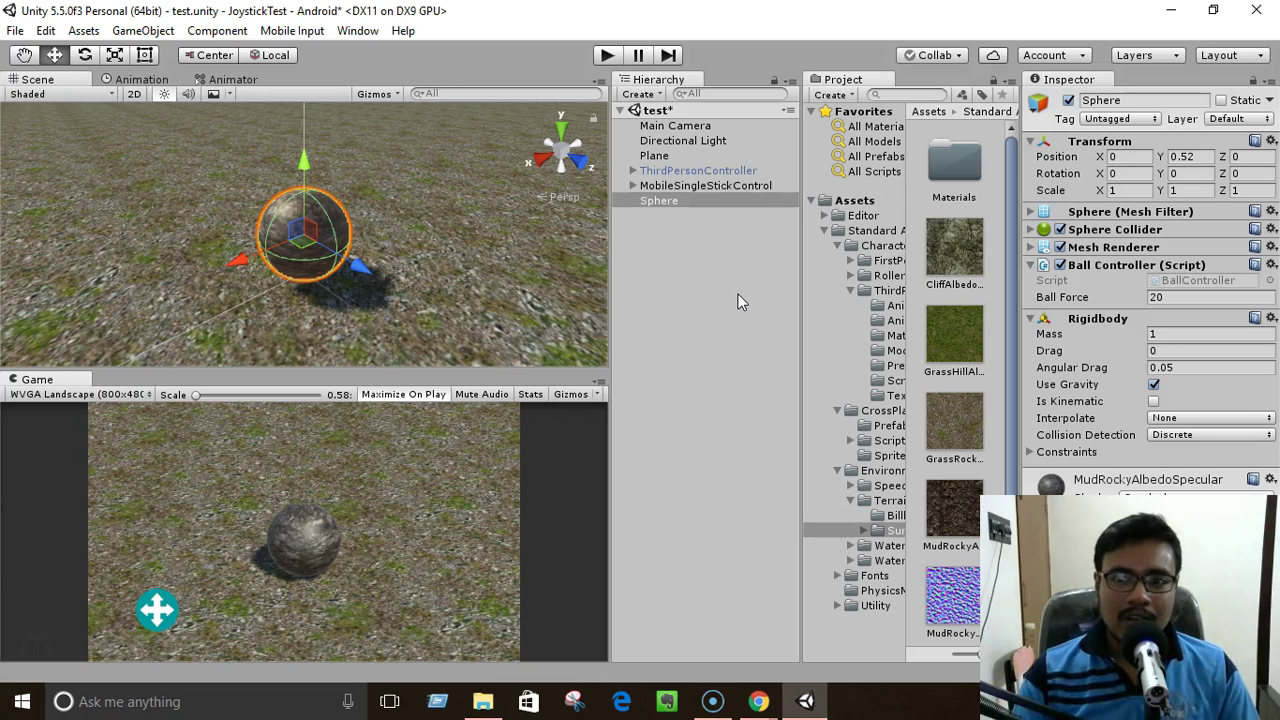
- Create a new 3D project named JoystickTutorial in E:\test\Unity, discarding the unsaved changes to the test scene
click(16, 31)
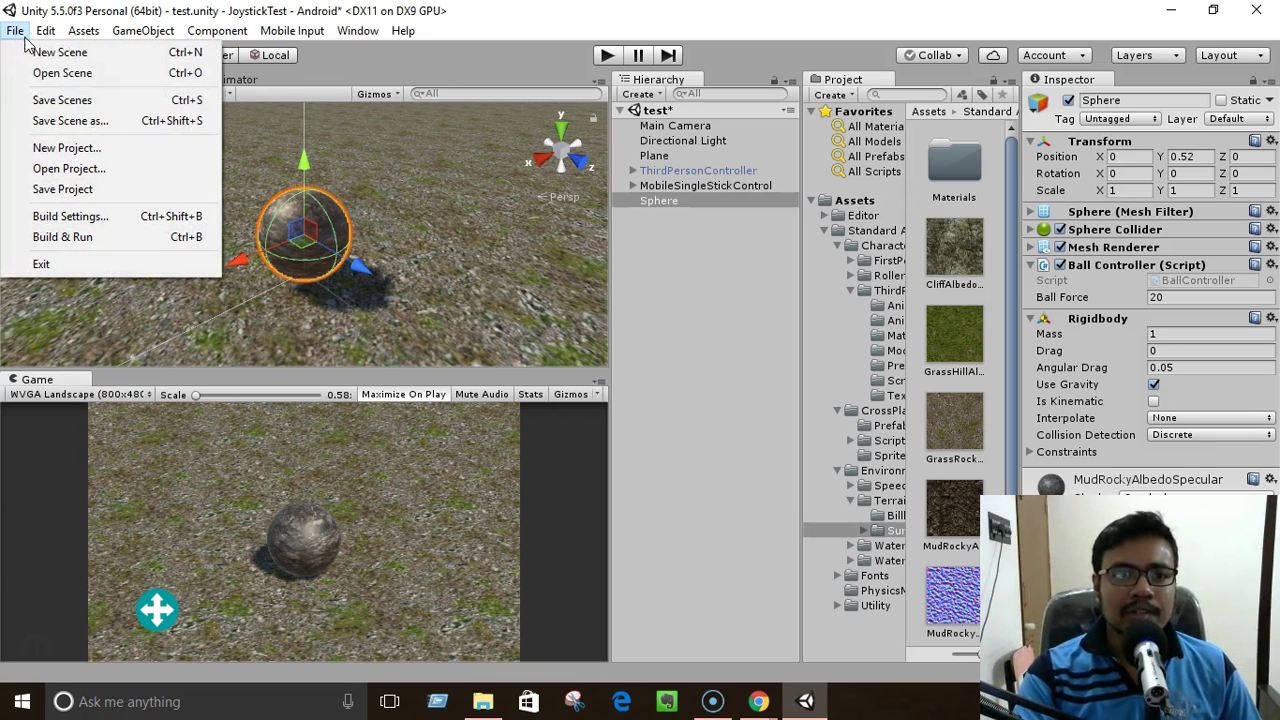
click(67, 147)
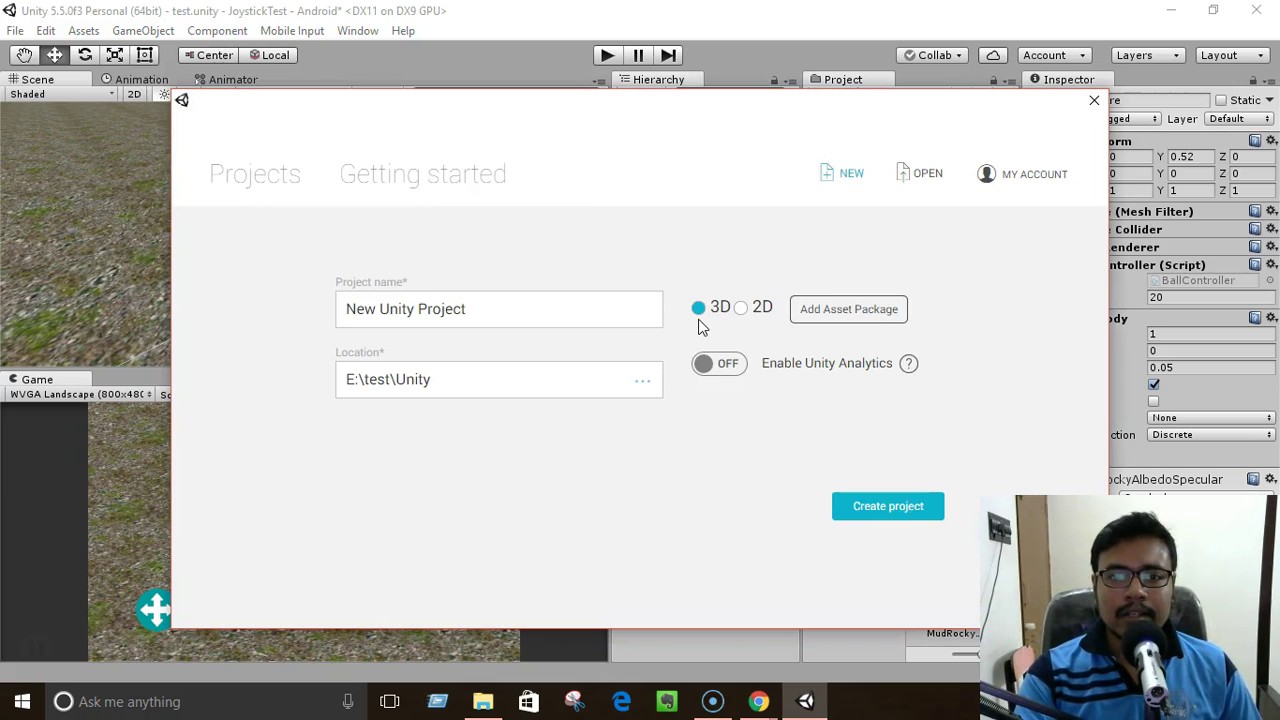
double_click(500, 314)
click(508, 308)
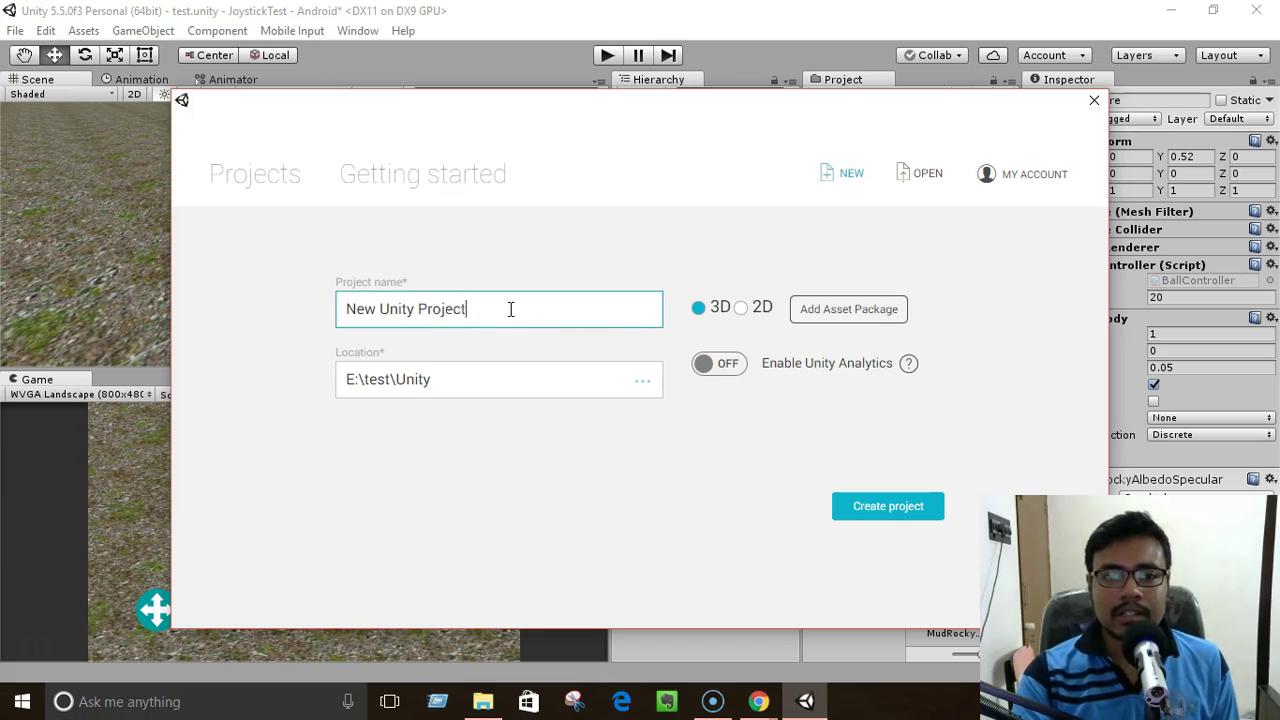
triple_click(505, 306)
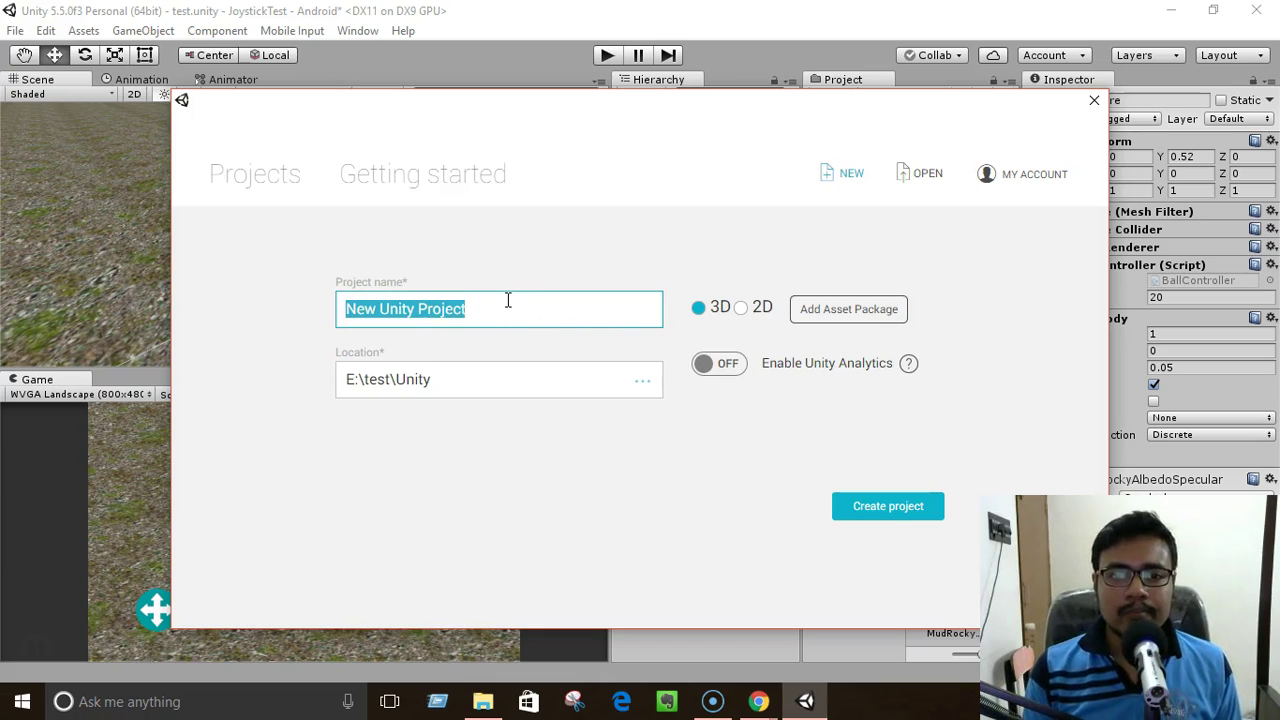
text(Joystic)
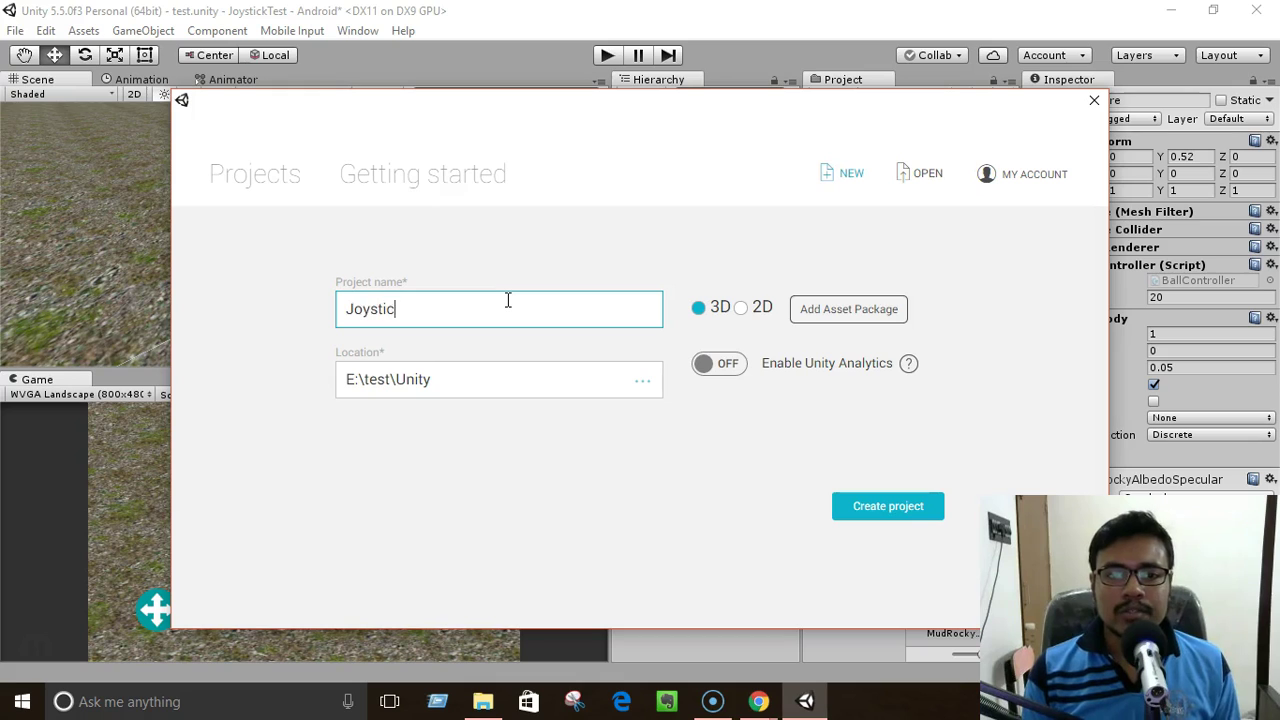
text(kTutorial)
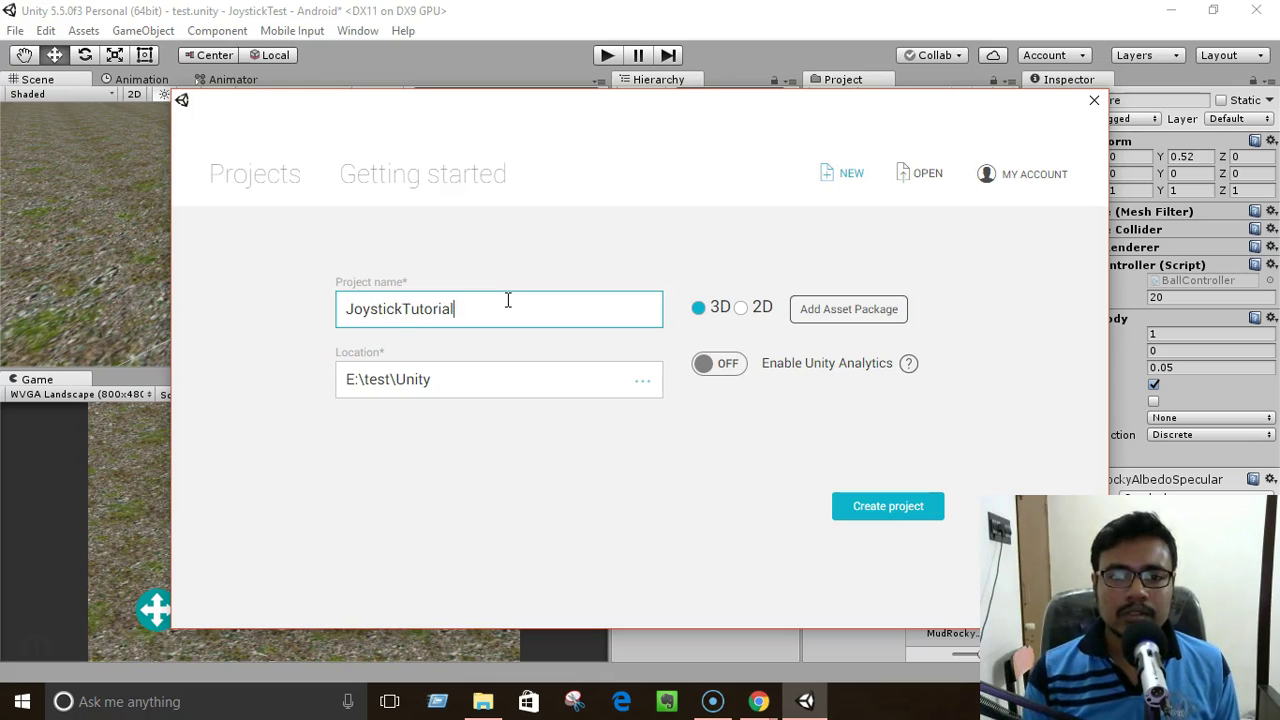
click(888, 515)
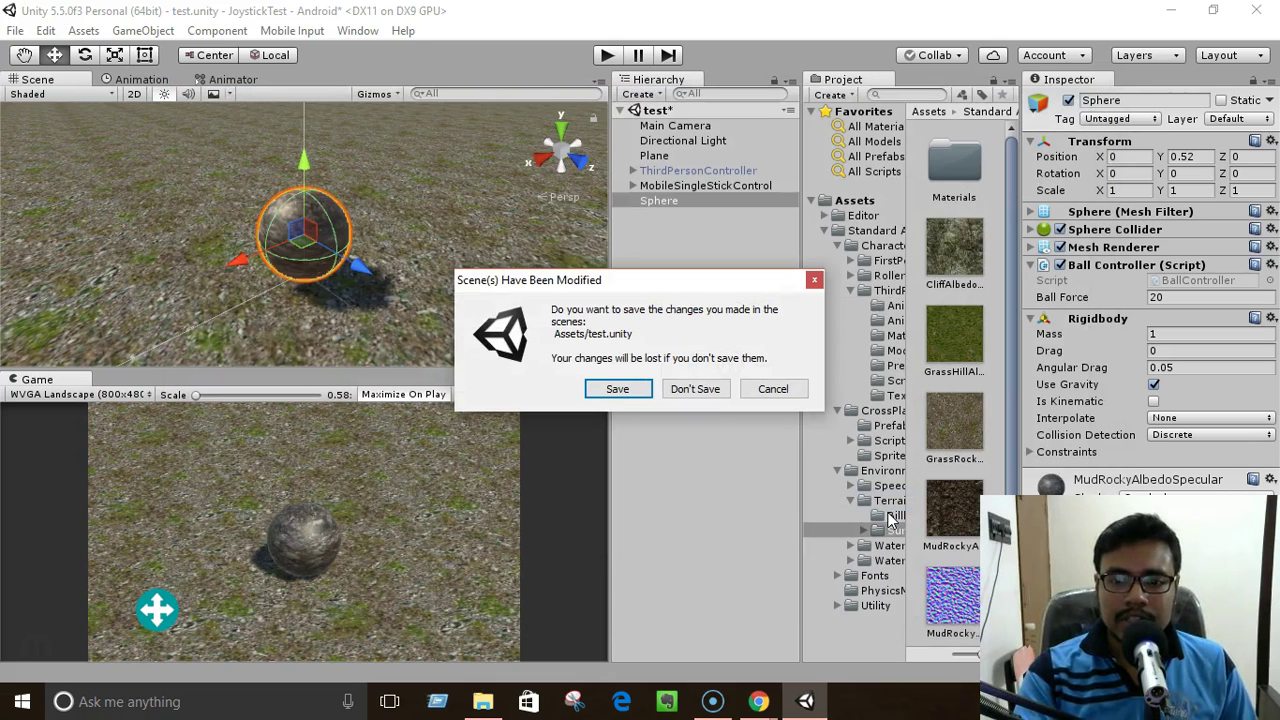
click(695, 389)
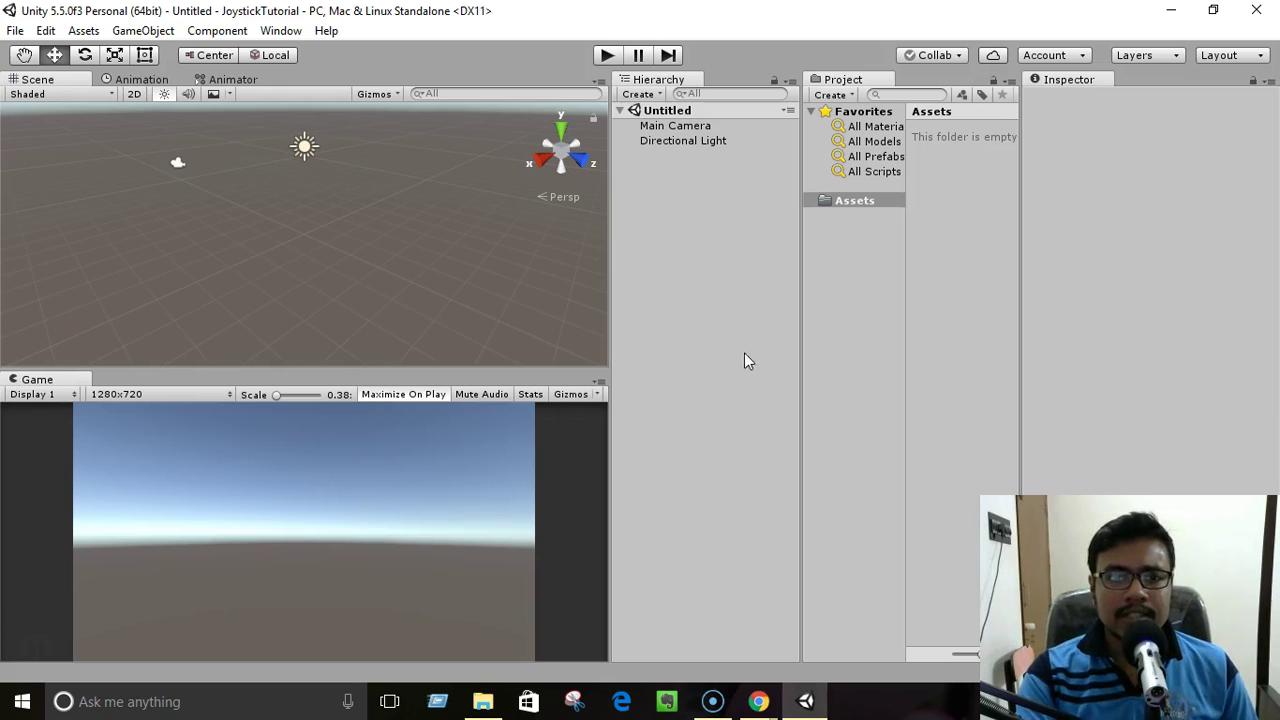
- Save the untitled scene as TestScene in the project's Assets folder
click(15, 30)
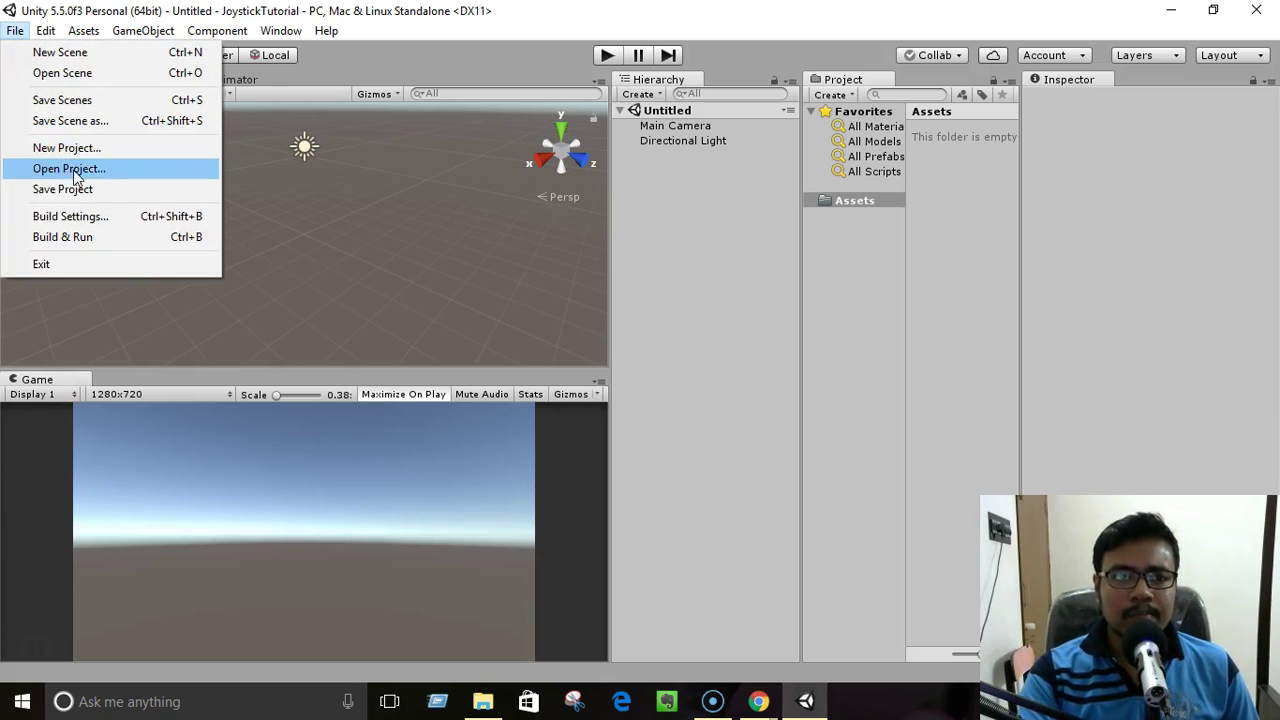
click(80, 102)
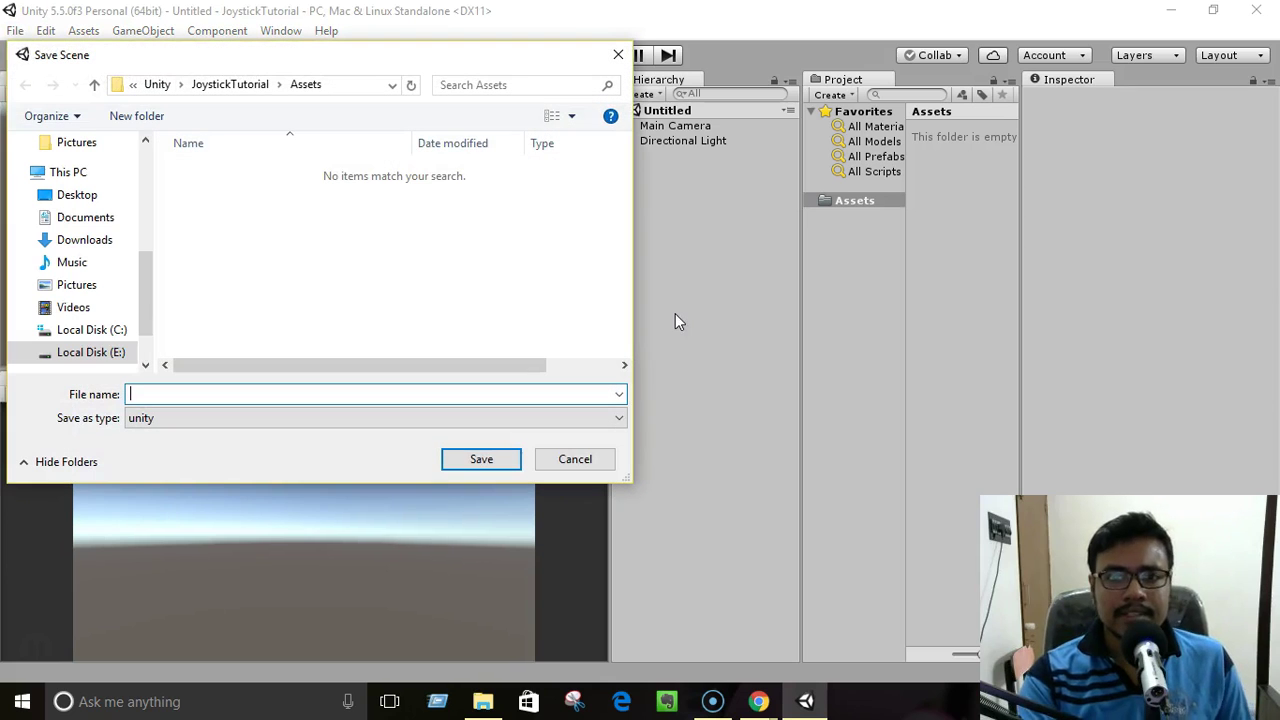
text(Test)
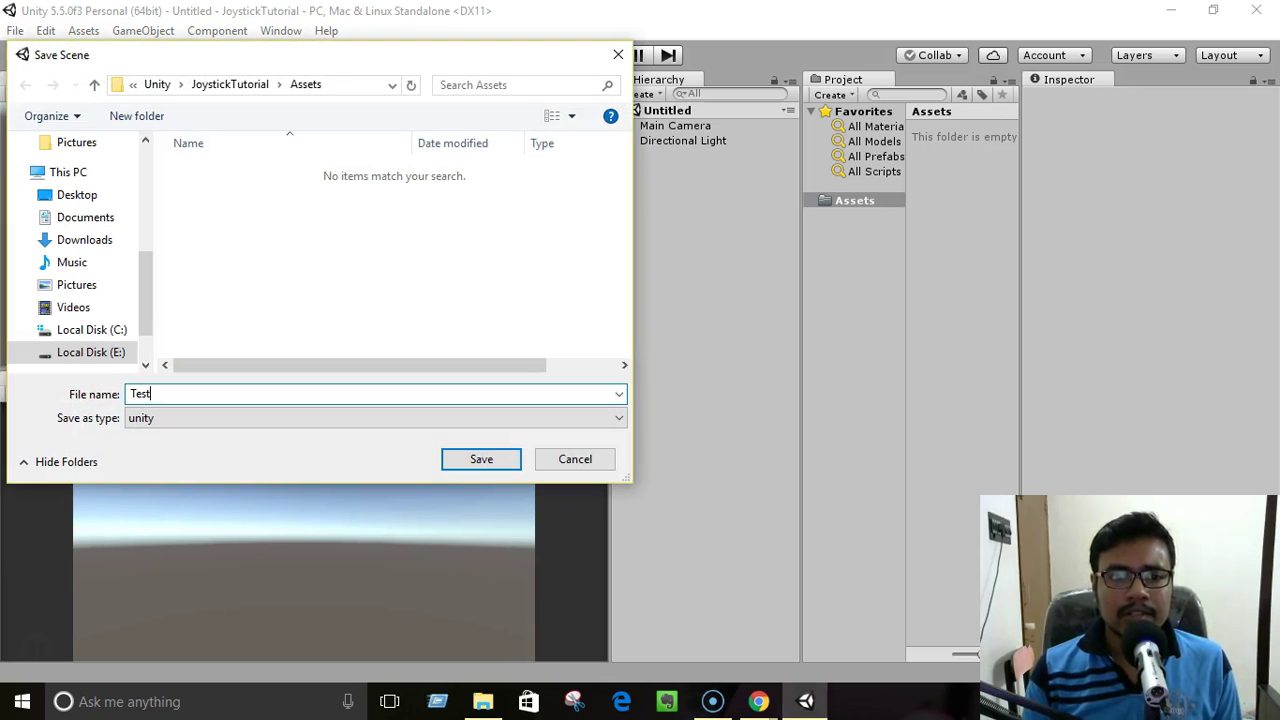
text(Scene)
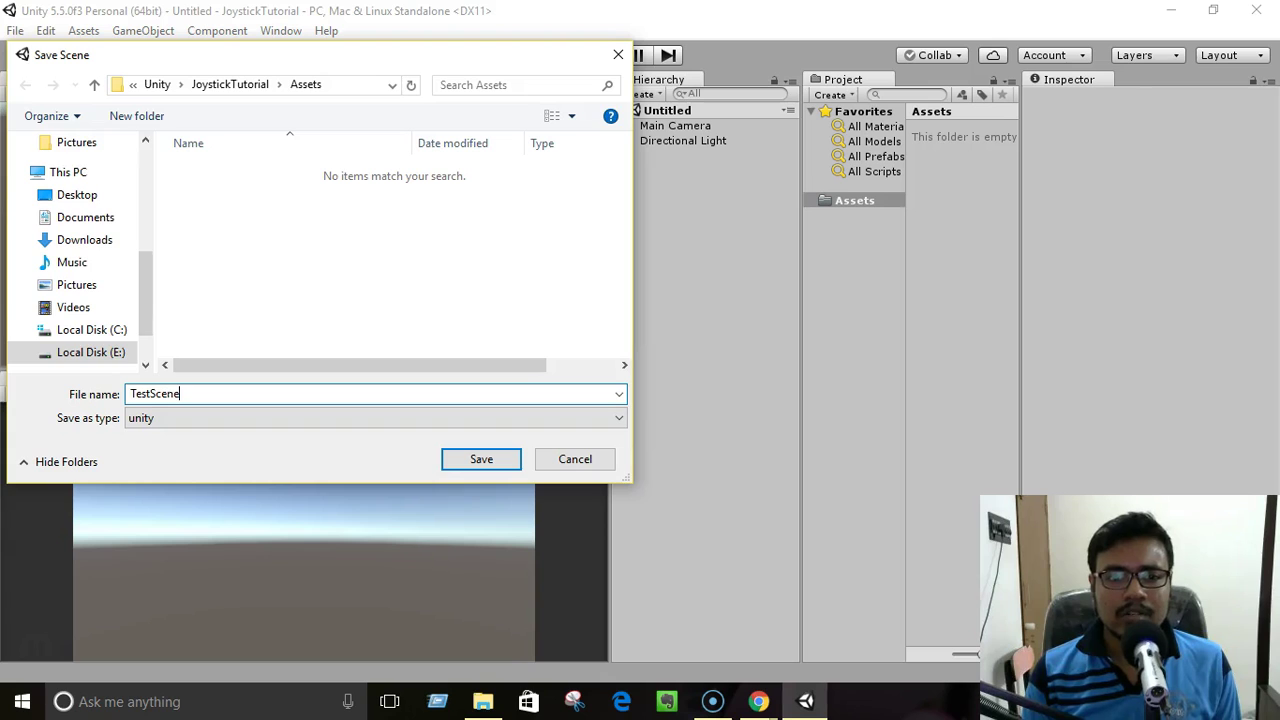
key(Return)
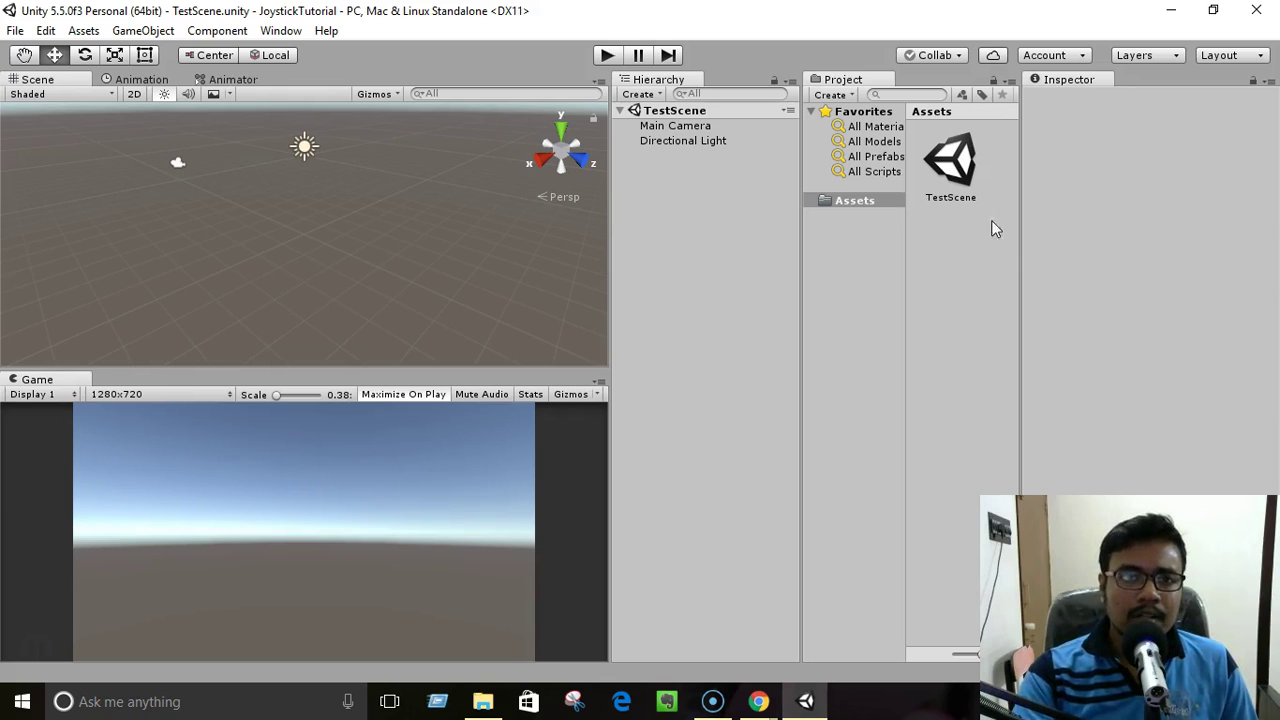
- Open the Asset Store in an enlarged window and search it for "standard assets"
click(281, 31)
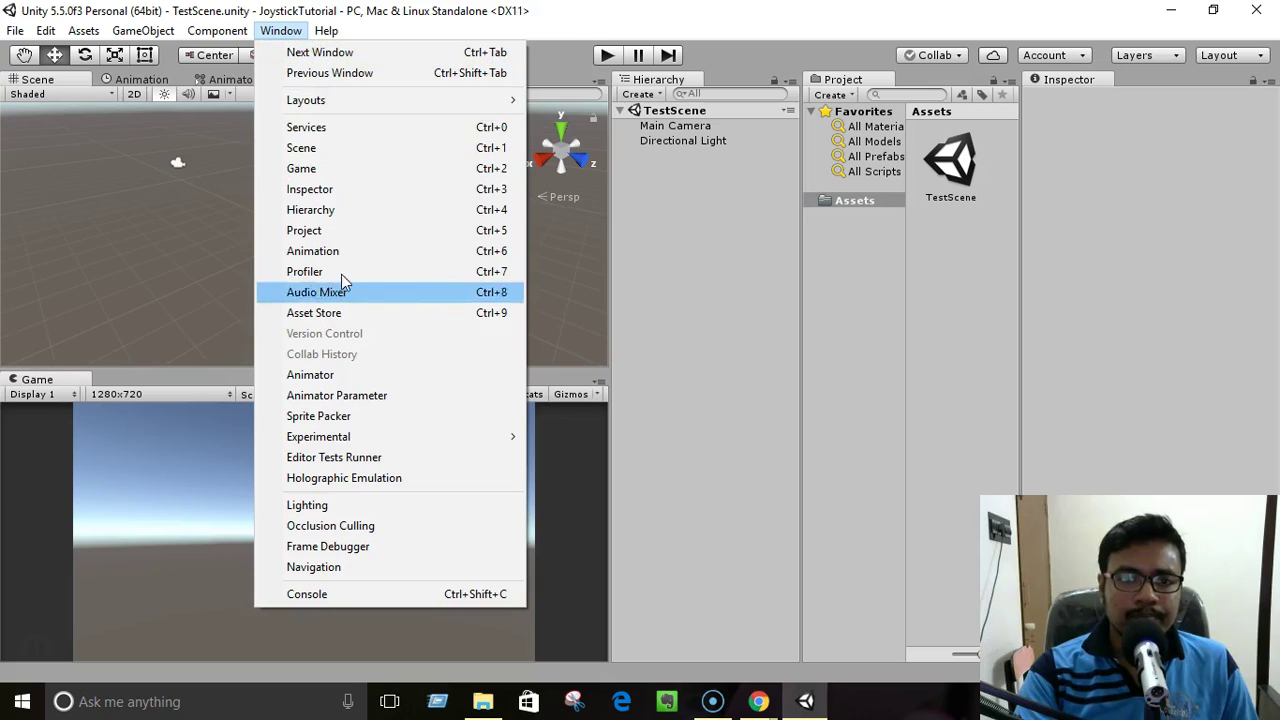
click(341, 313)
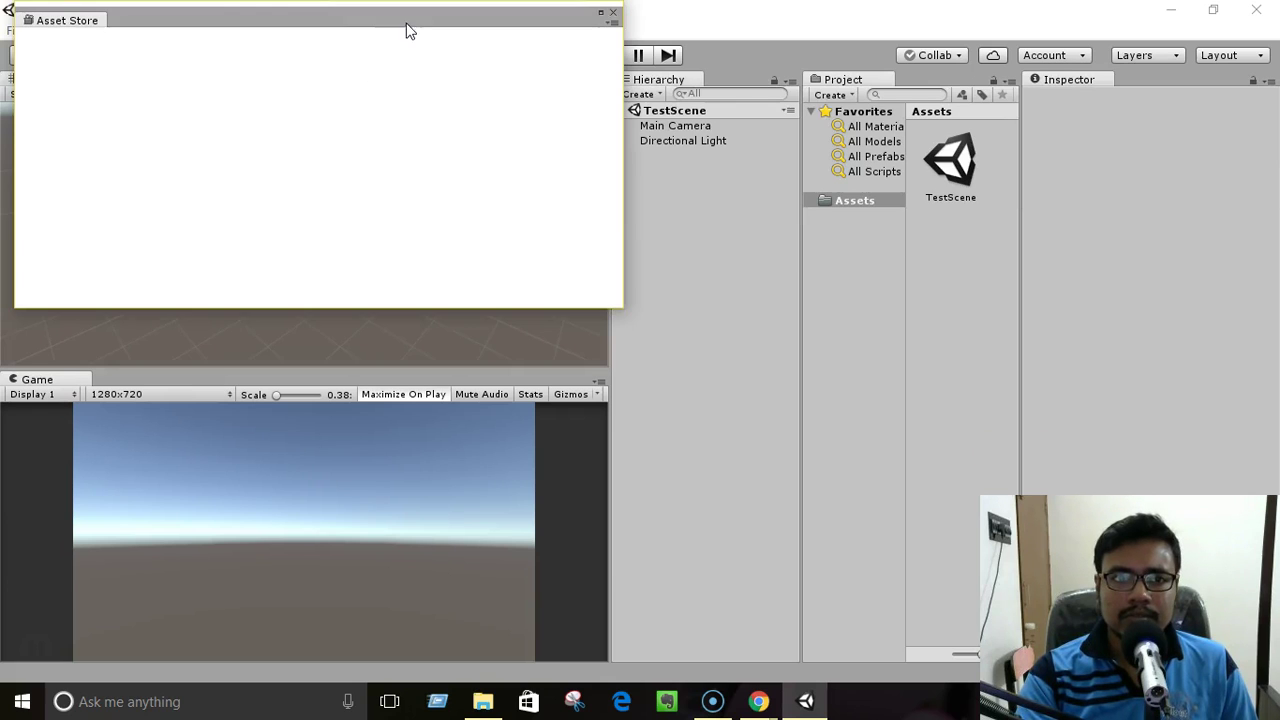
drag(409, 29, 614, 152)
click(779, 122)
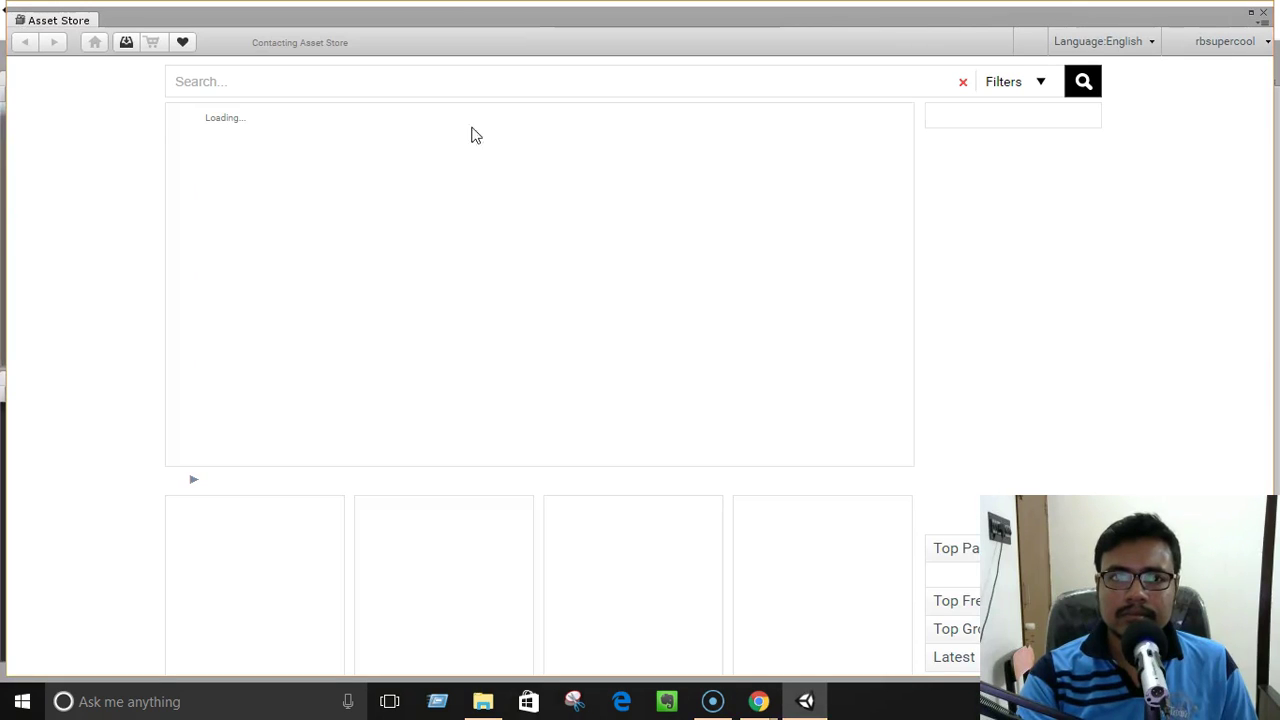
click(369, 85)
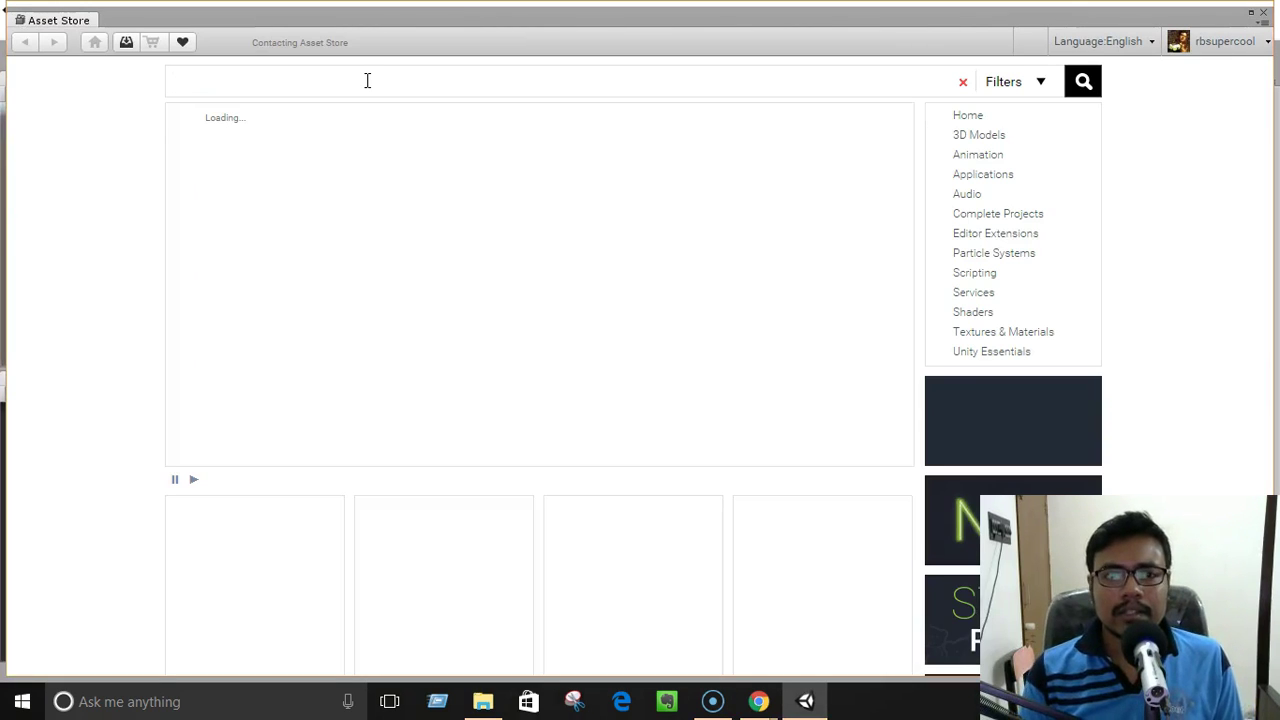
text(standard)
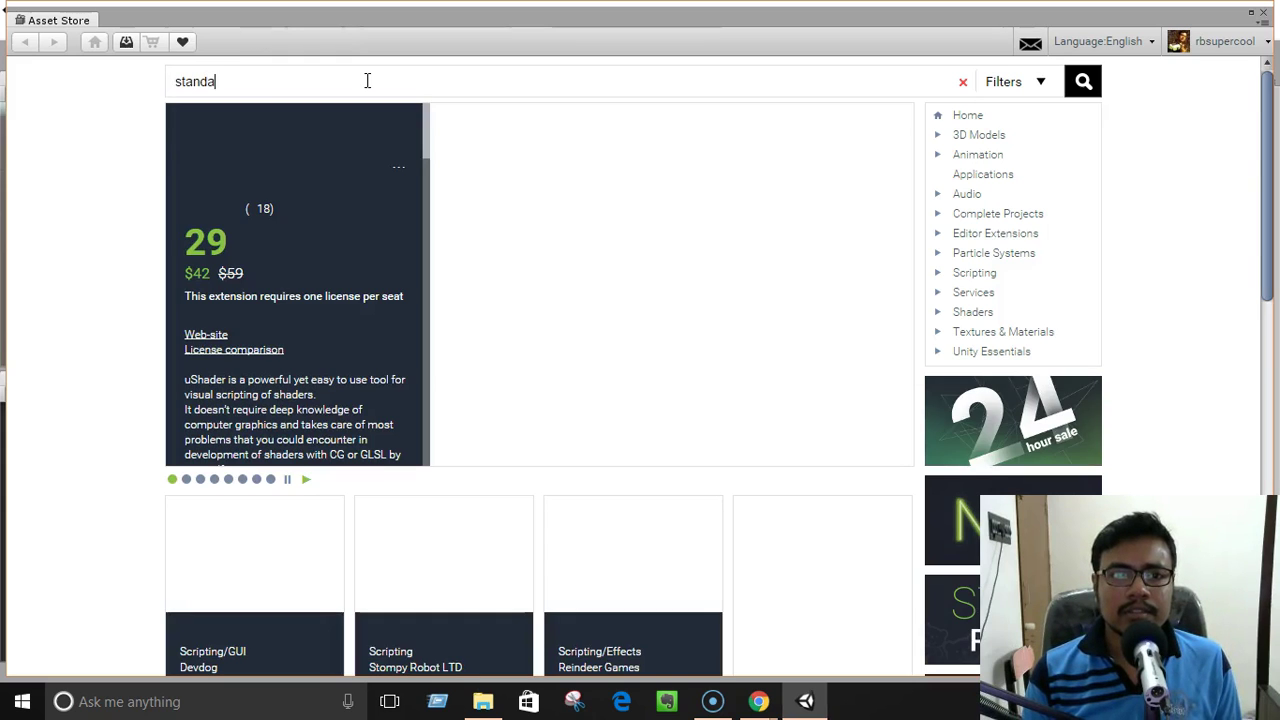
text( assets)
key(Return)
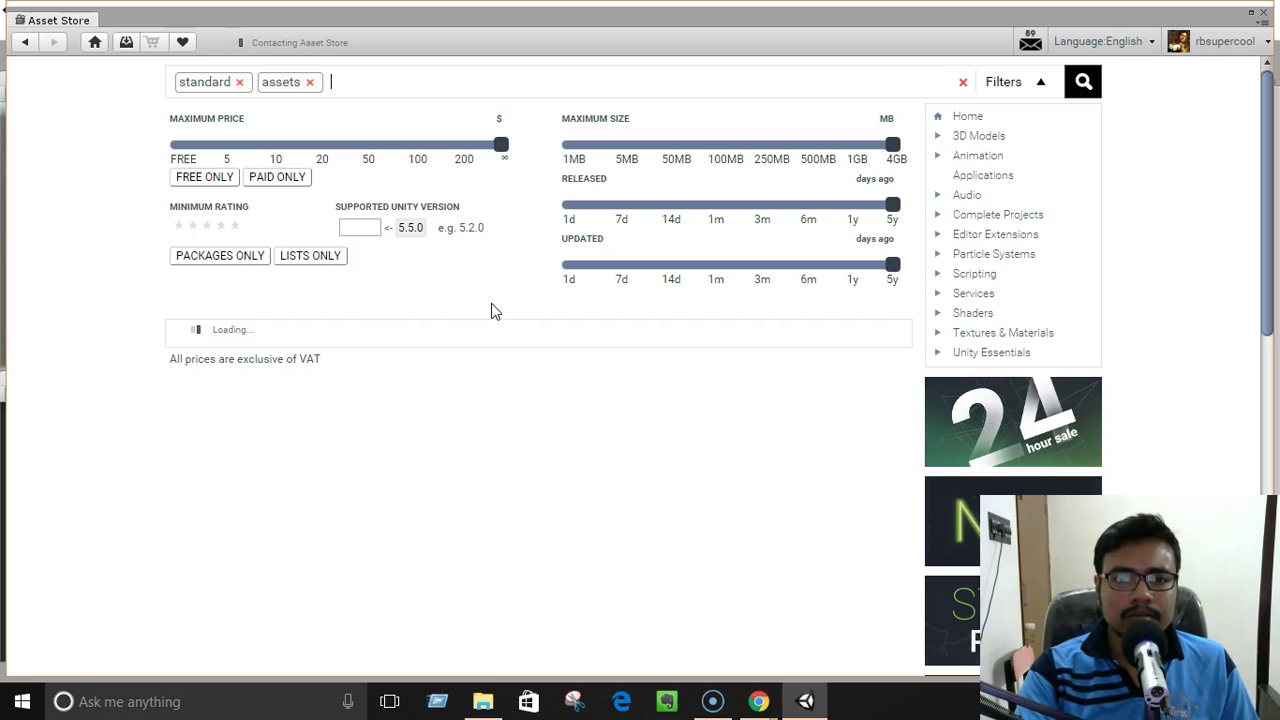
- Look over the download page of the free Standard Assets package by Unity Technologies and close the Asset Store
click(307, 391)
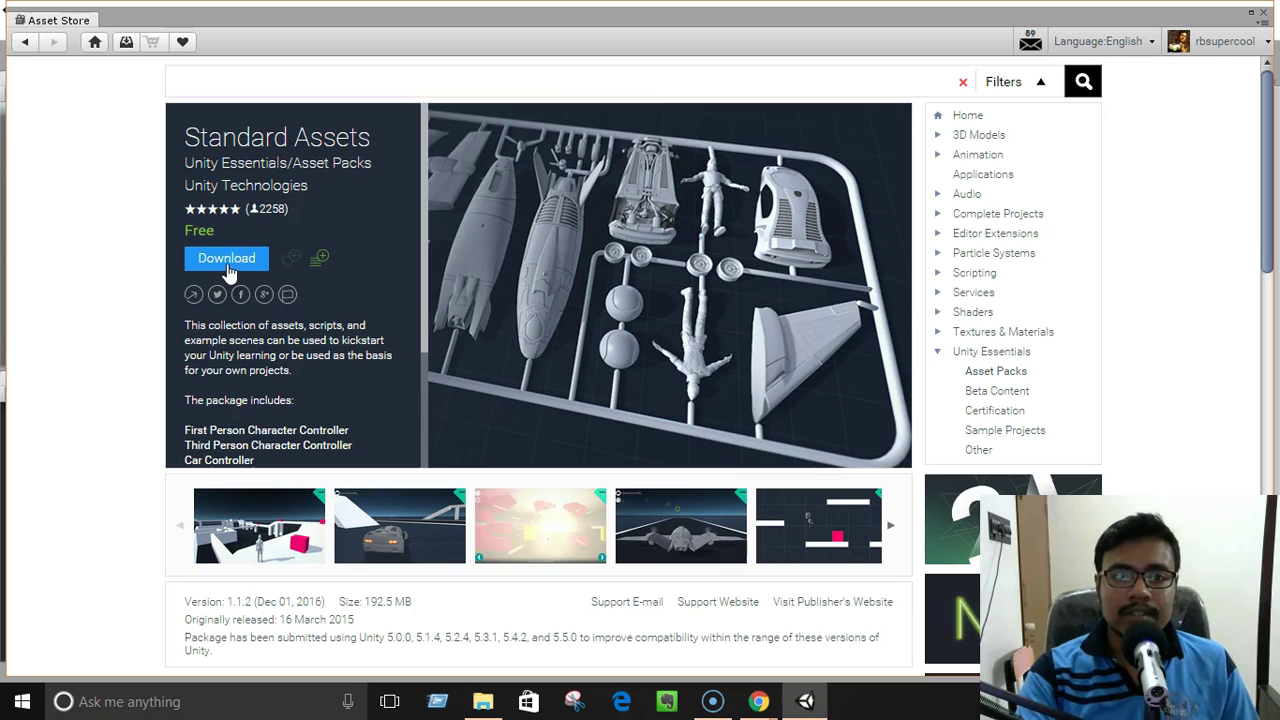
scroll(352, 272, down, 2)
scroll(352, 278, up, 2)
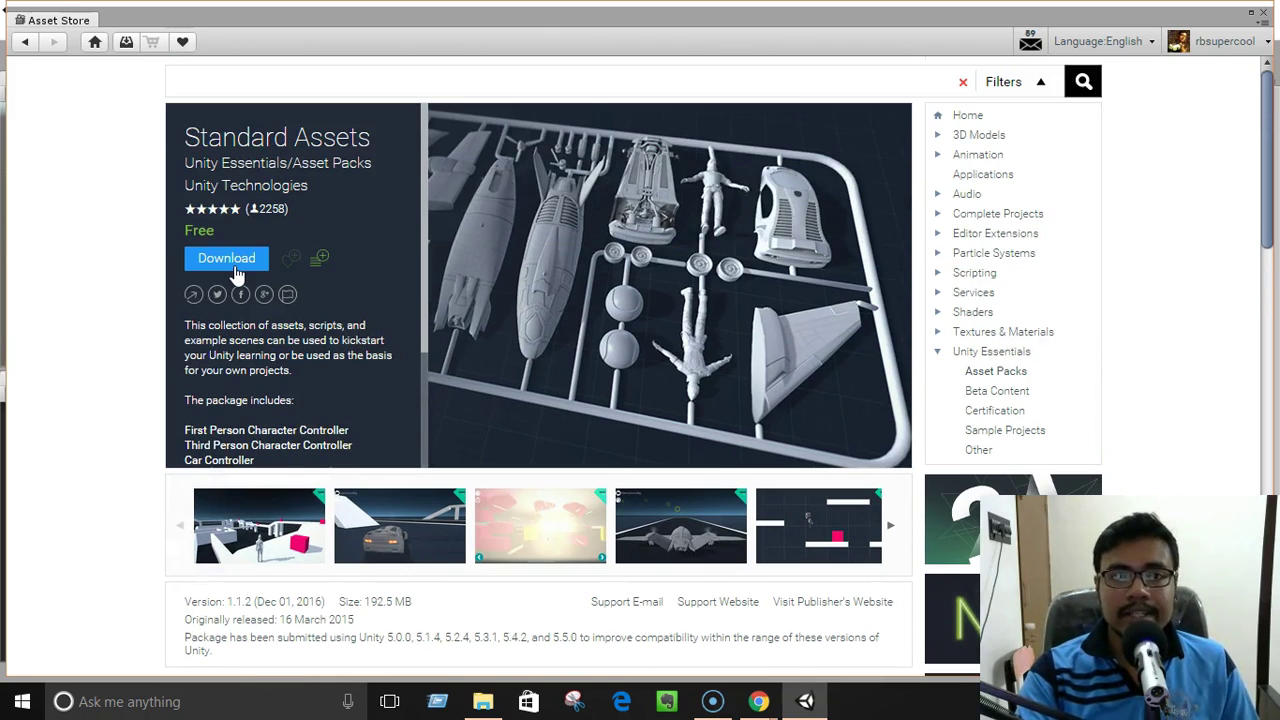
click(1262, 13)
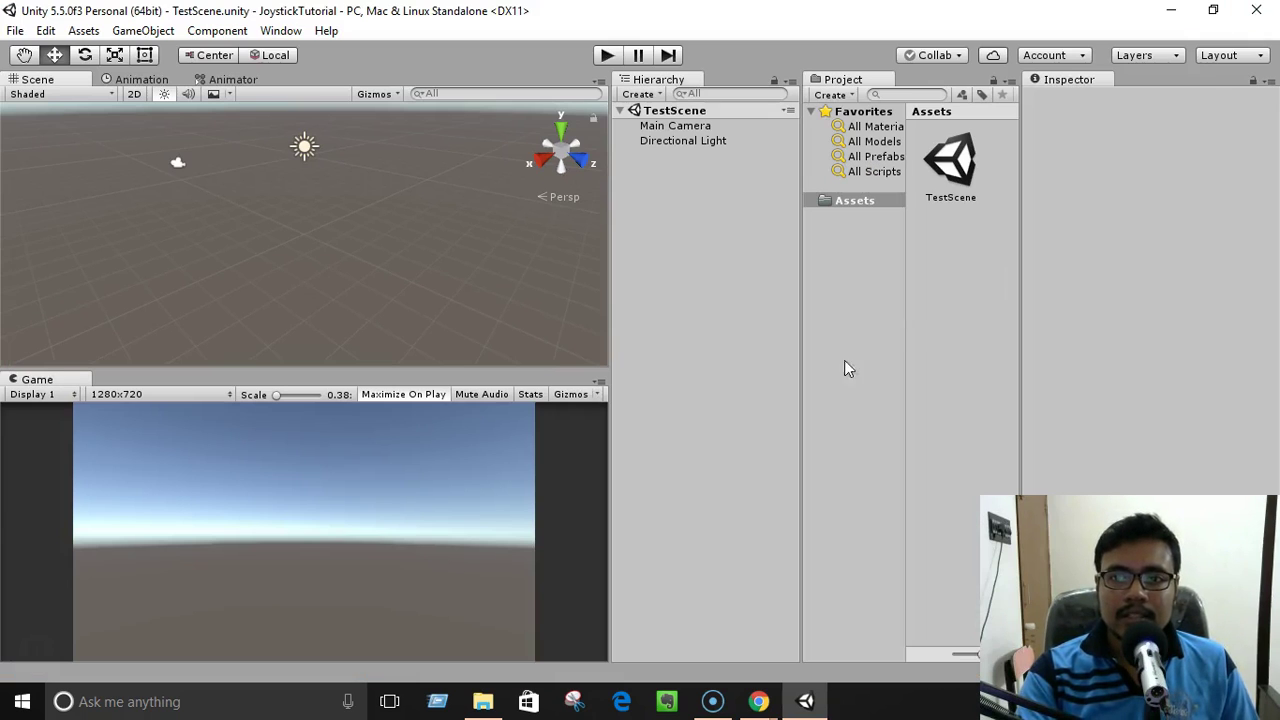
- Import the complete CrossPlatformInput package into the project's Assets folder
right_click(938, 292)
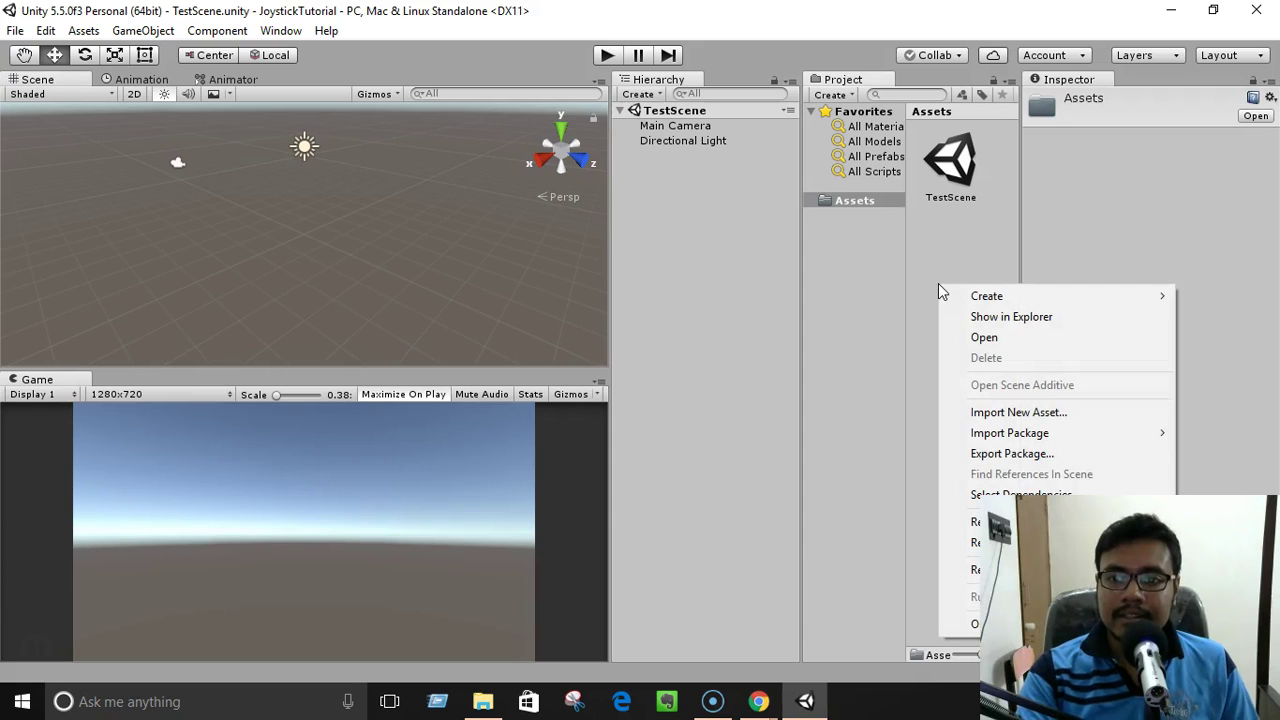
mouse_move(988, 436)
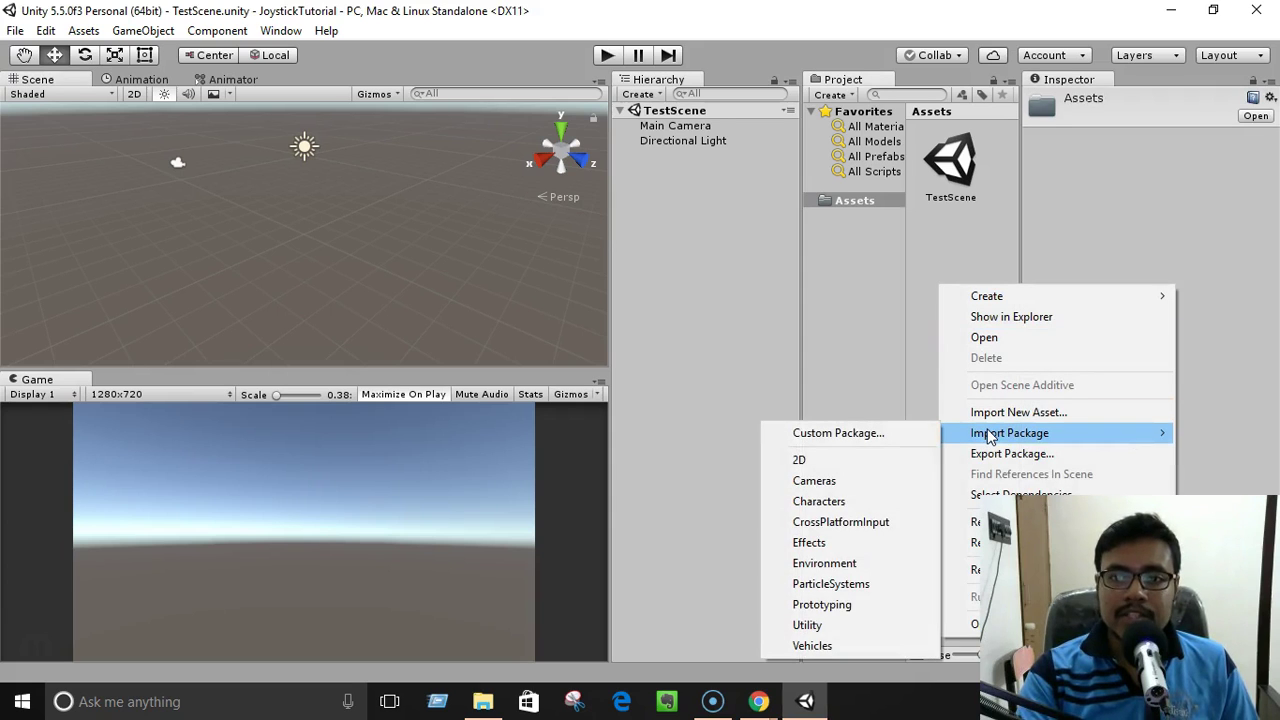
click(842, 530)
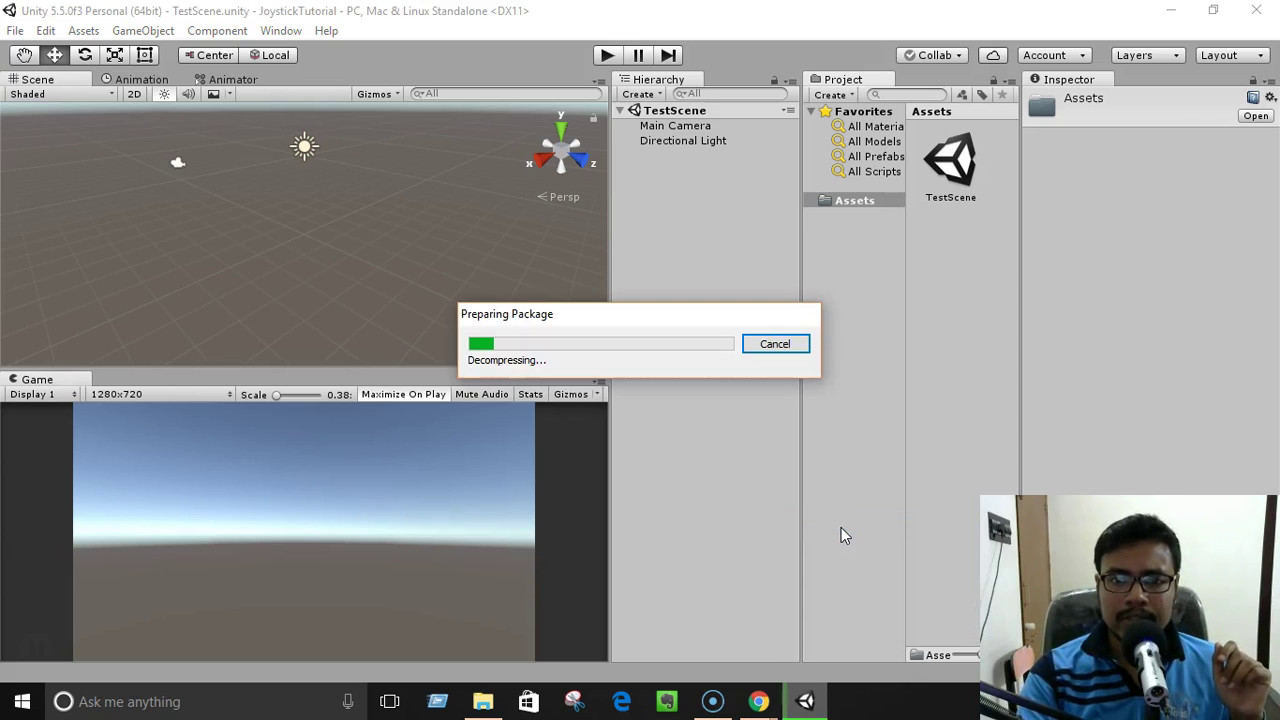
mouse_move(631, 204)
mouse_down()
mouse_move(632, 347)
mouse_move(632, 205)
mouse_up()
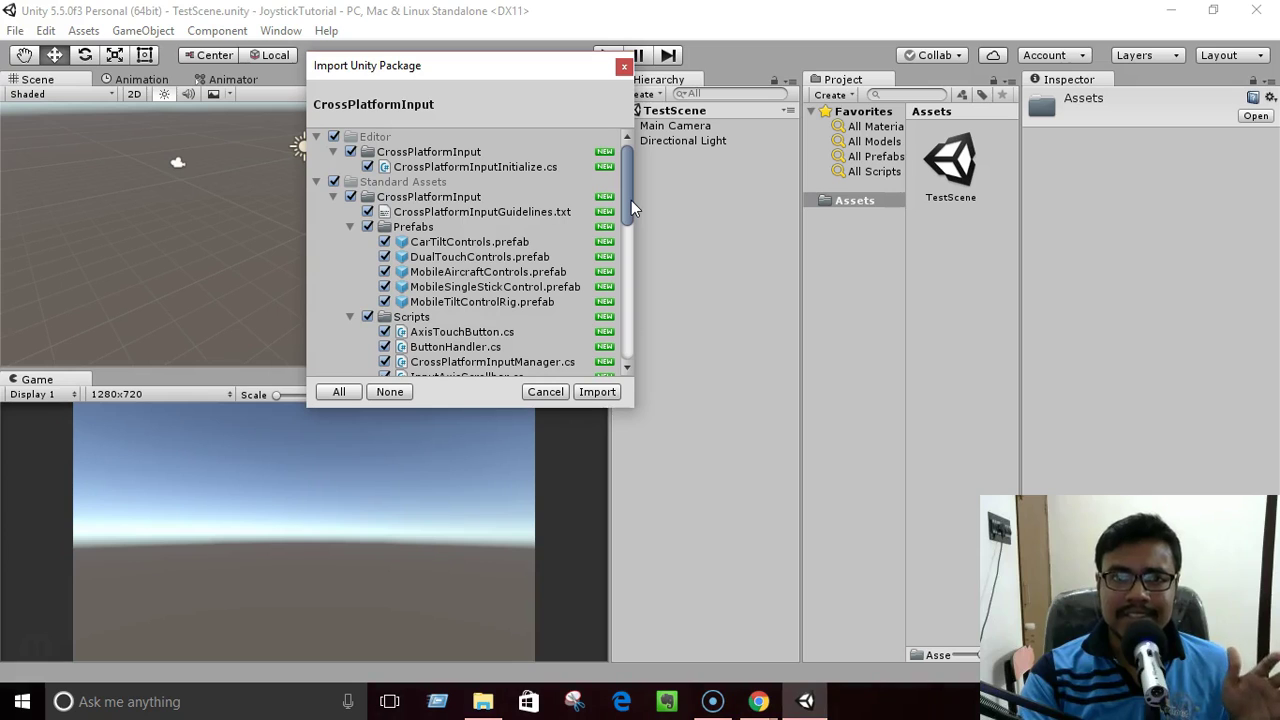
click(602, 392)
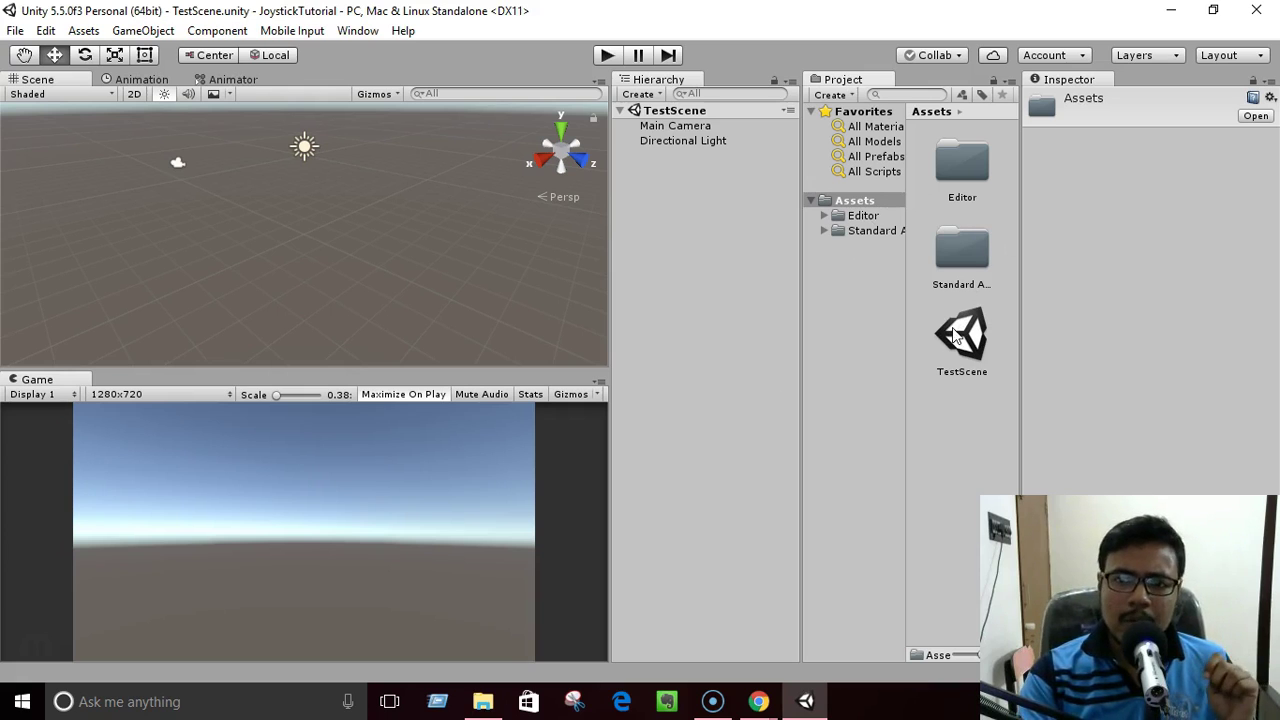
- Add the MobileSingleStickControl prefab from the Standard Assets CrossPlatformInput Prefabs folder to TestScene's hierarchy
click(871, 232)
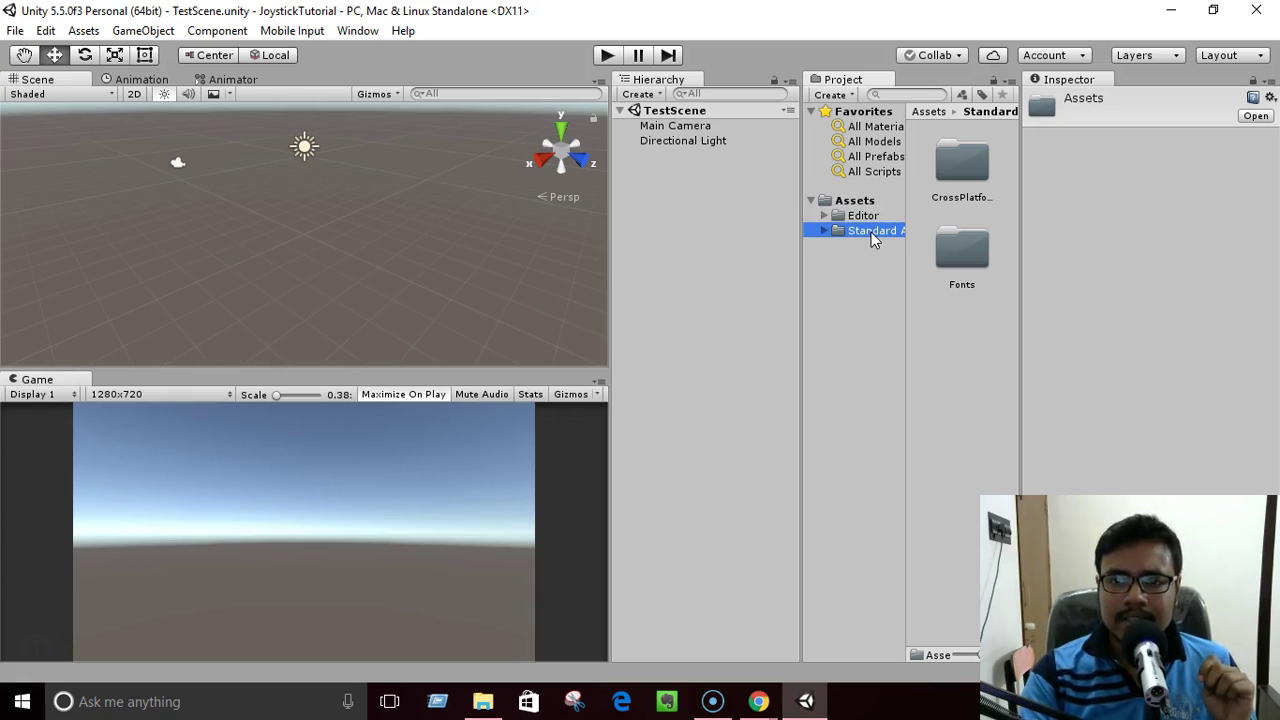
double_click(954, 175)
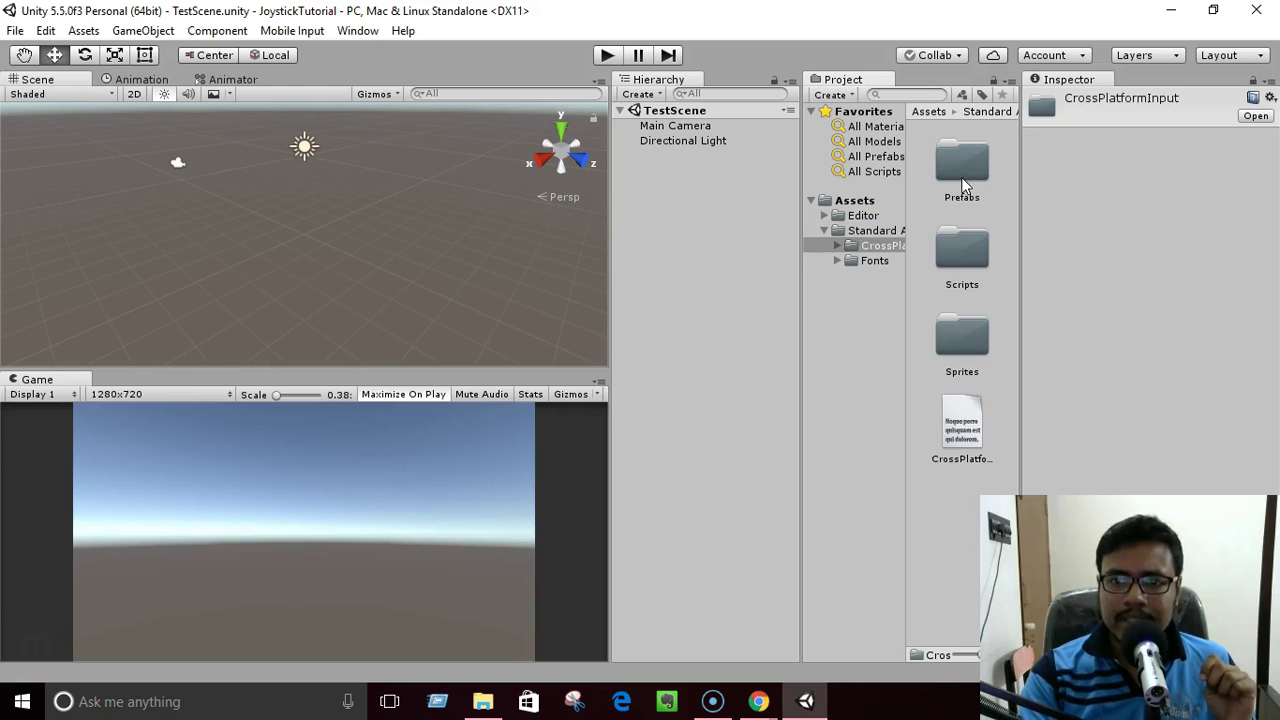
double_click(963, 183)
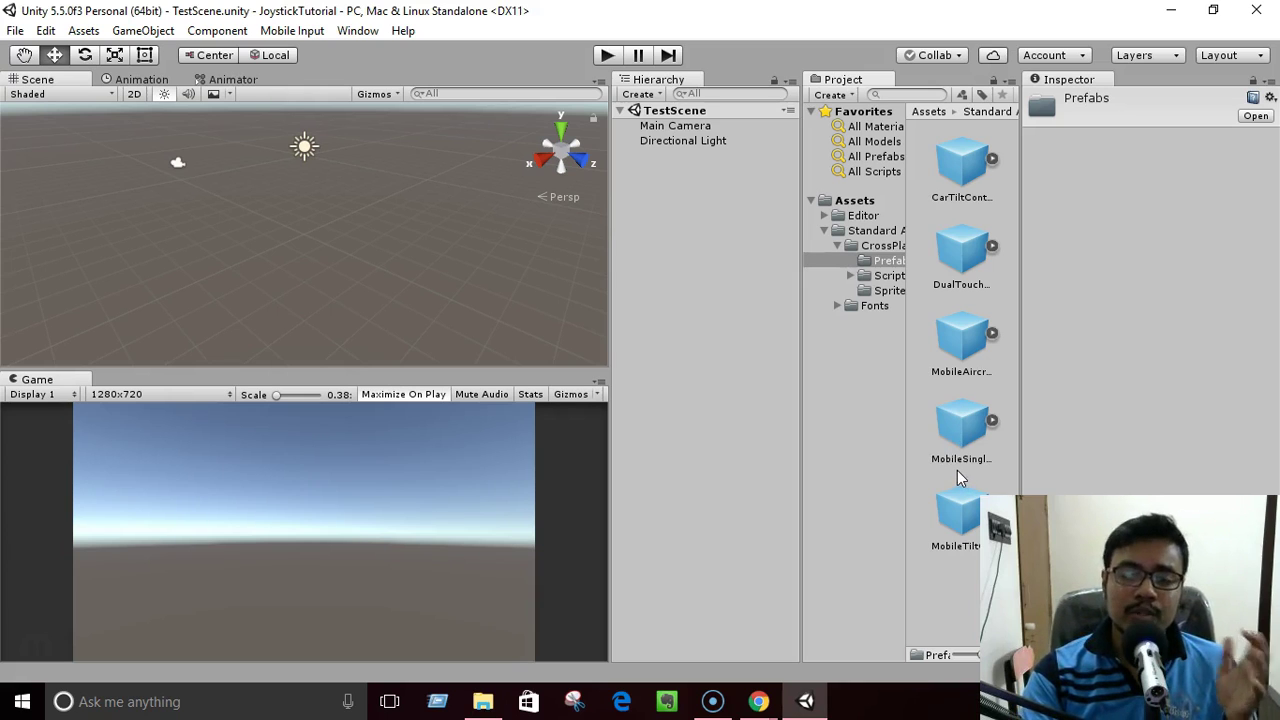
click(945, 416)
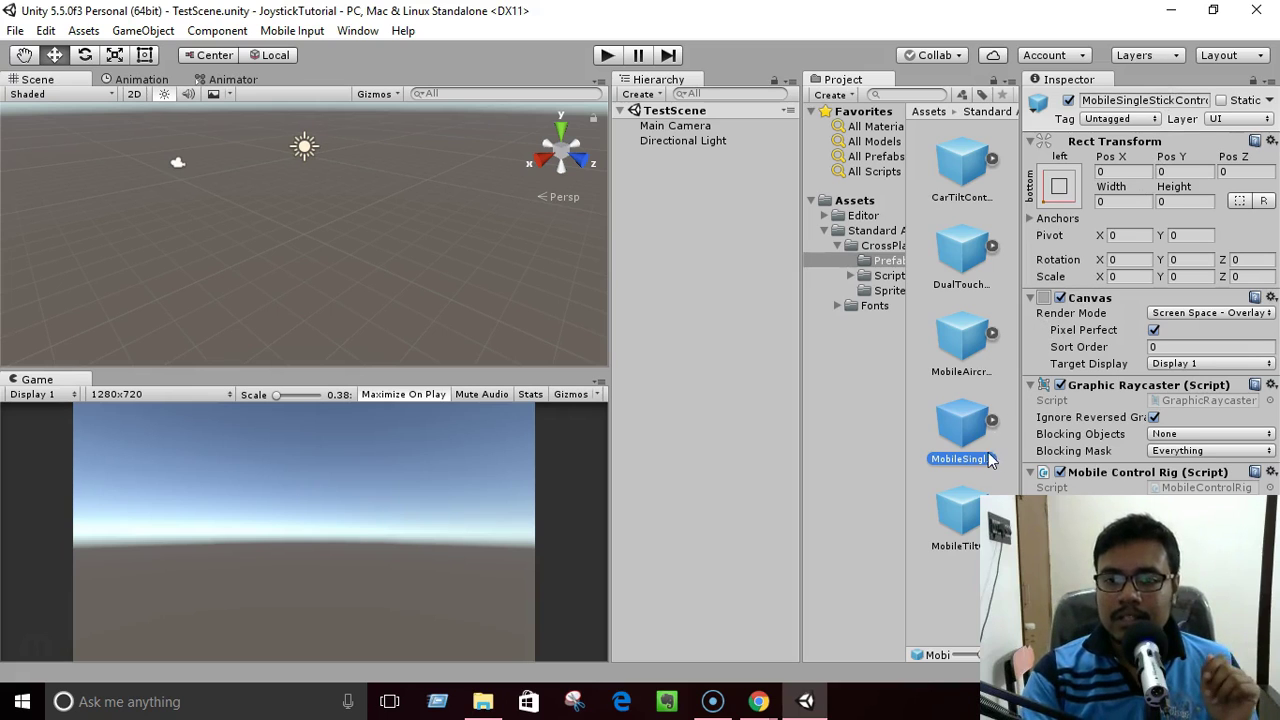
drag(968, 430, 700, 242)
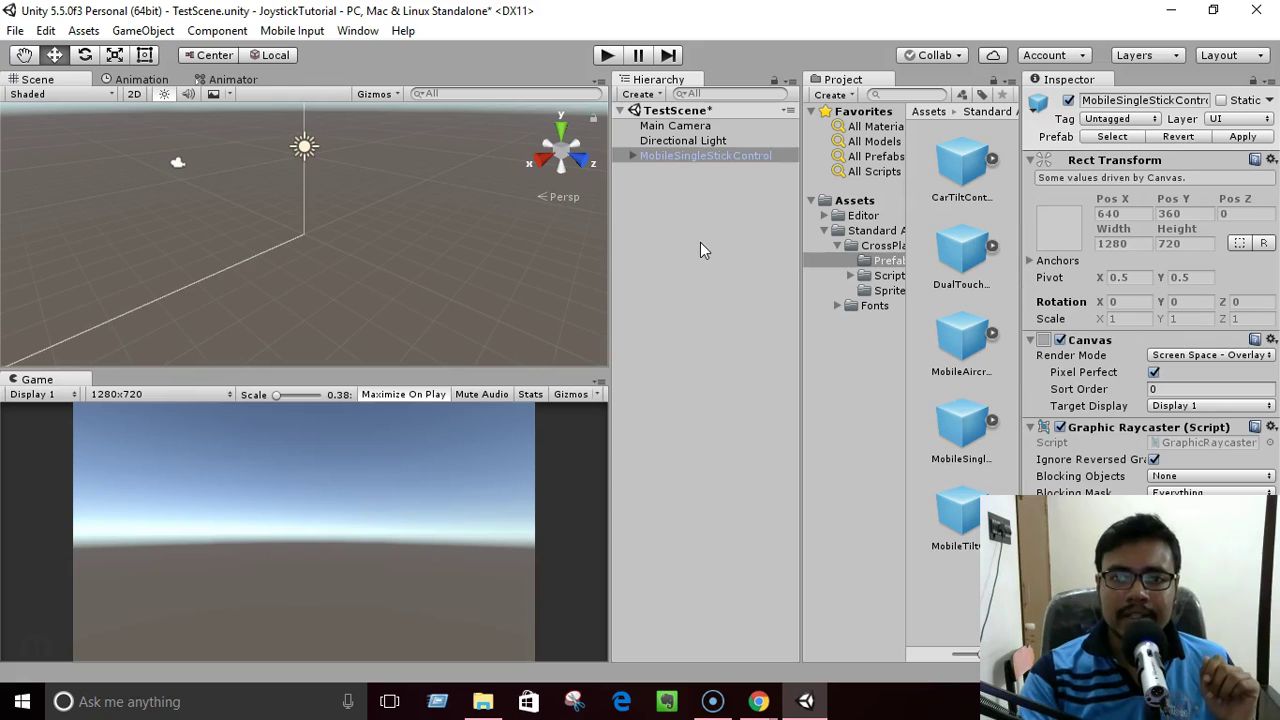
- Examine the MobileSingleStickControl canvas and its JumpButton and MobileJoystick children in the hierarchy, scene view and inspector
click(633, 155)
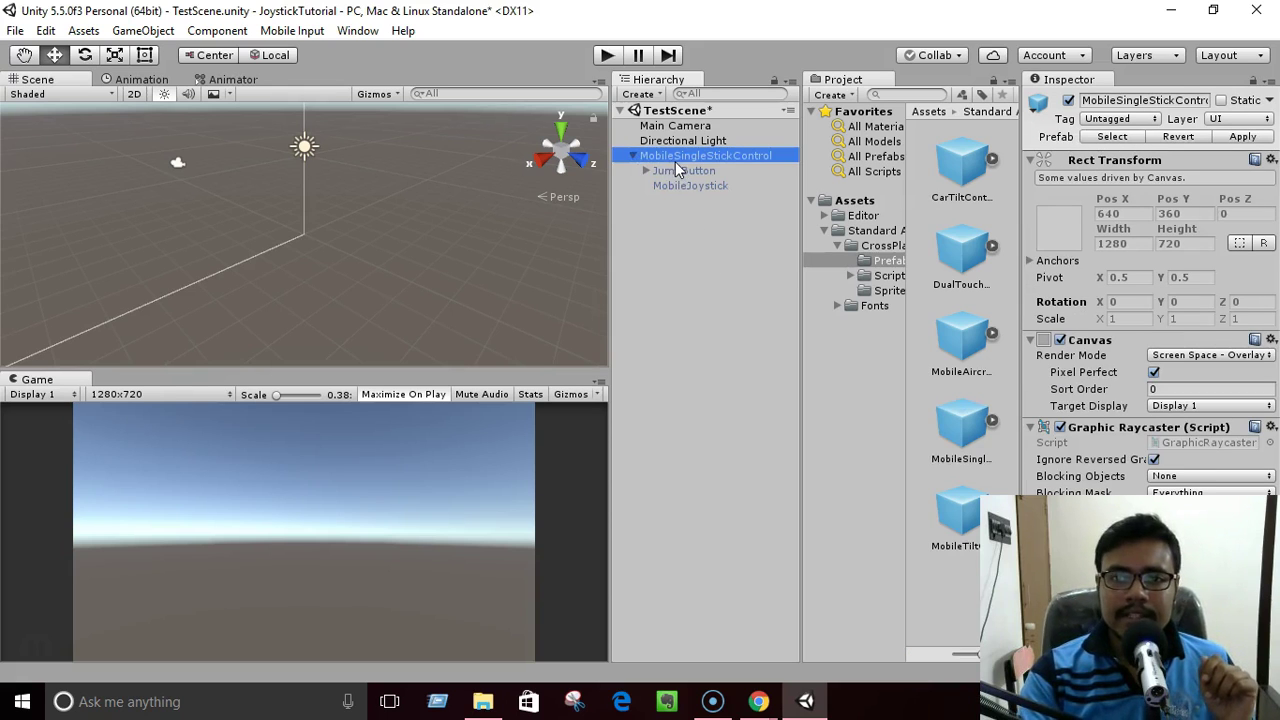
double_click(675, 160)
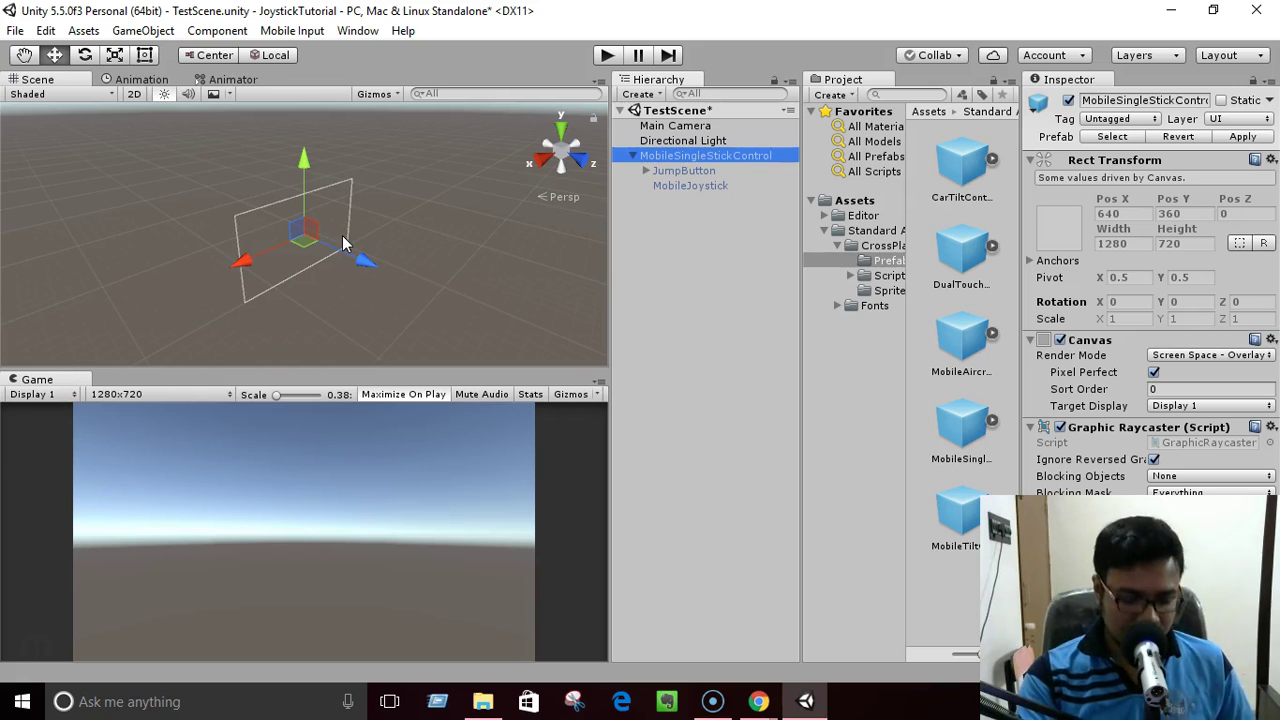
alt+drag(386, 203, 162, 201)
scroll(314, 236, up, 4)
scroll(316, 235, up, 6)
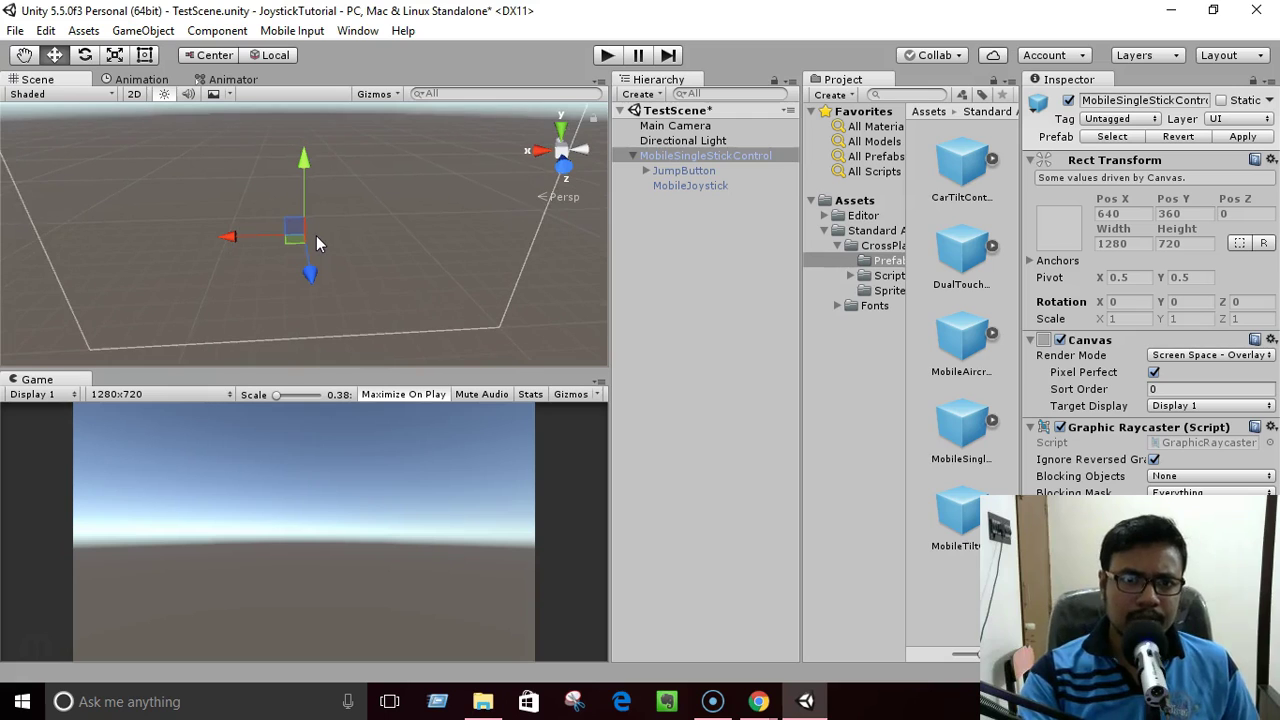
scroll(316, 235, down, 4)
alt+drag(318, 262, 338, 201)
click(716, 160)
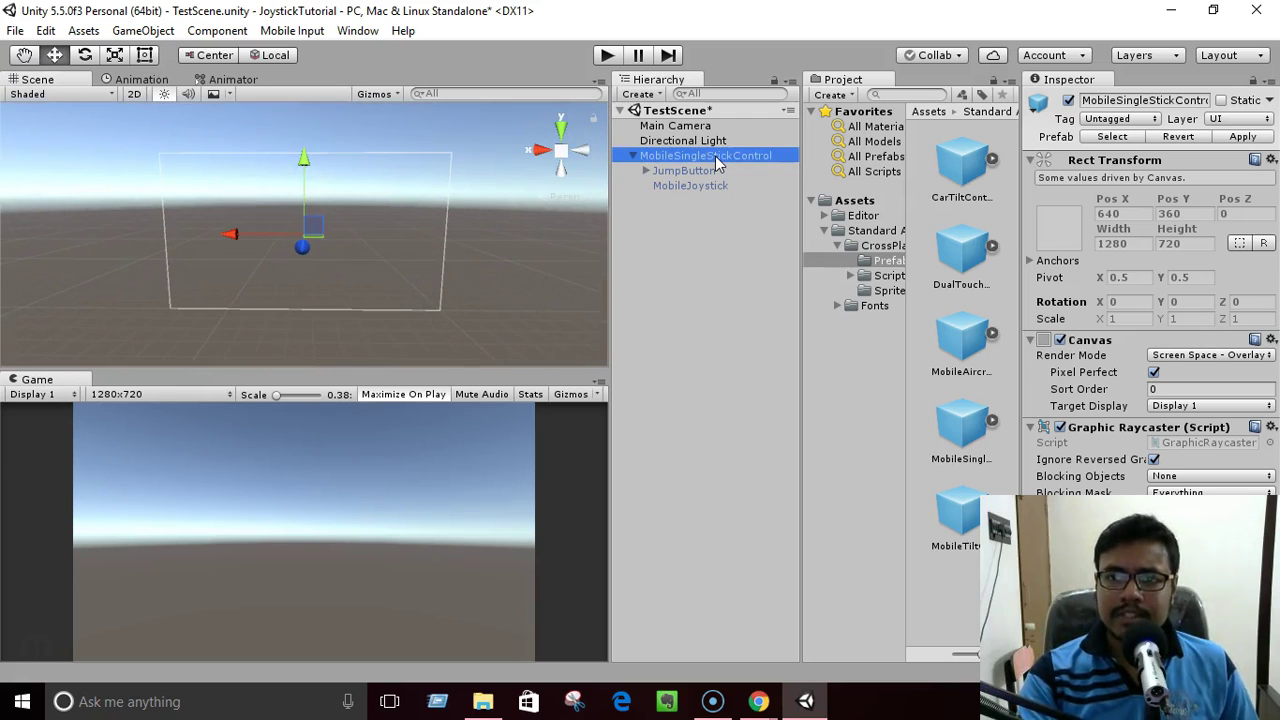
click(710, 170)
click(710, 185)
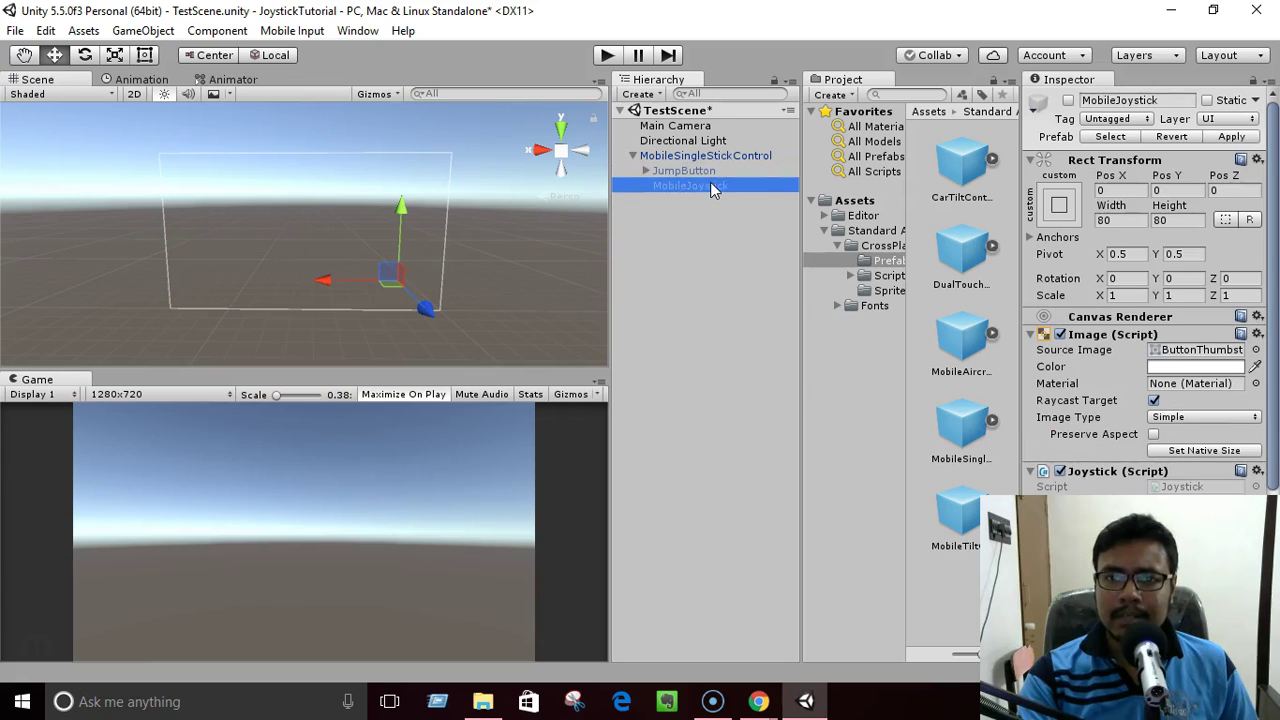
click(700, 171)
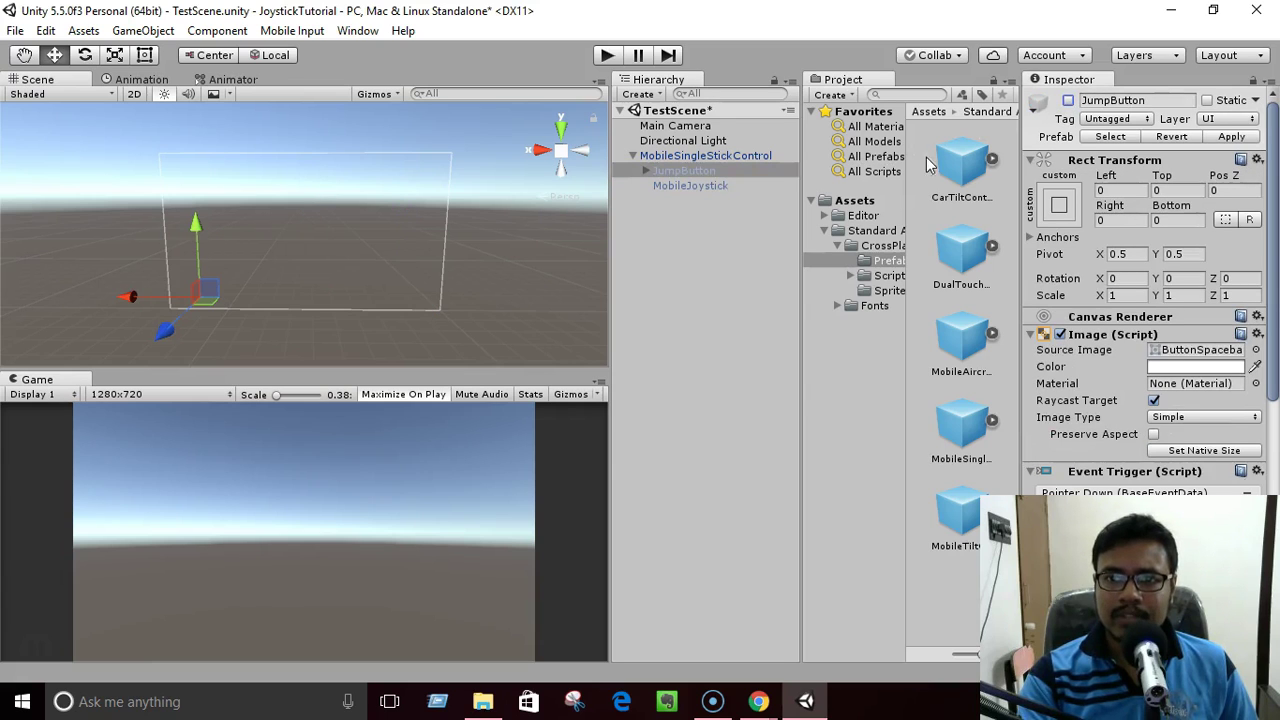
click(691, 157)
click(672, 242)
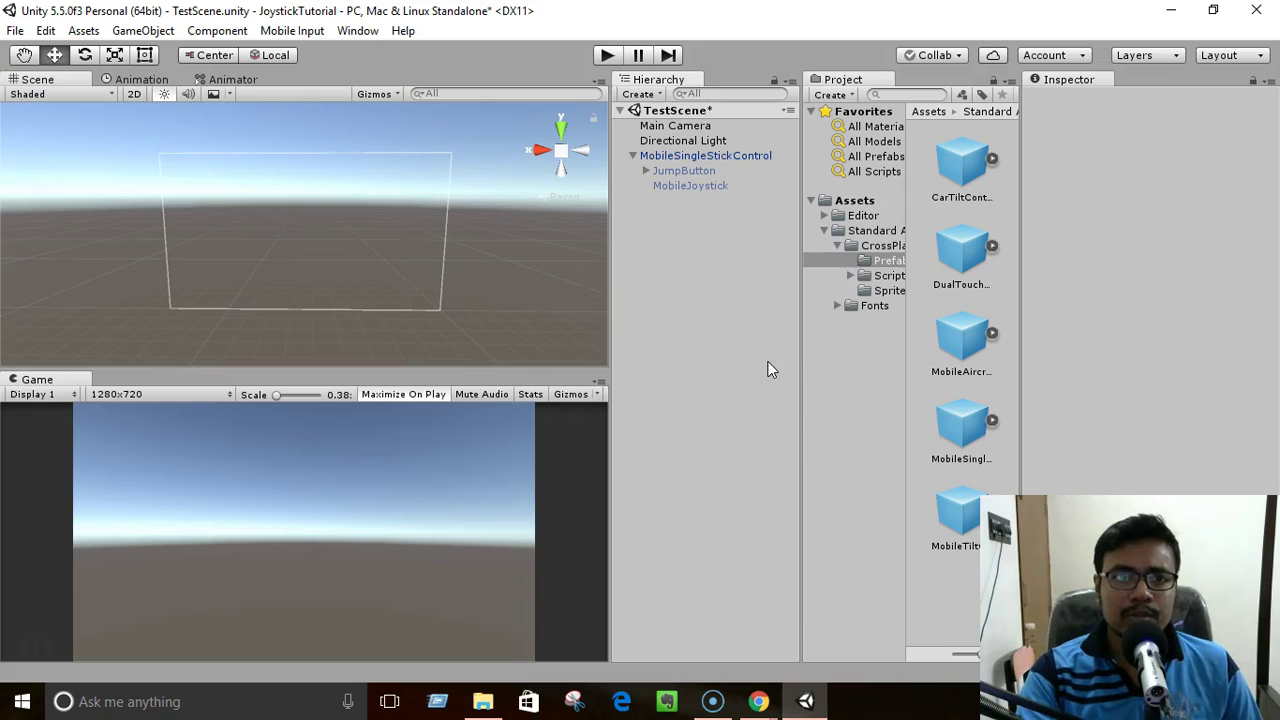
- Switch the project's build platform to Android in Build Settings and close the settings window
click(16, 31)
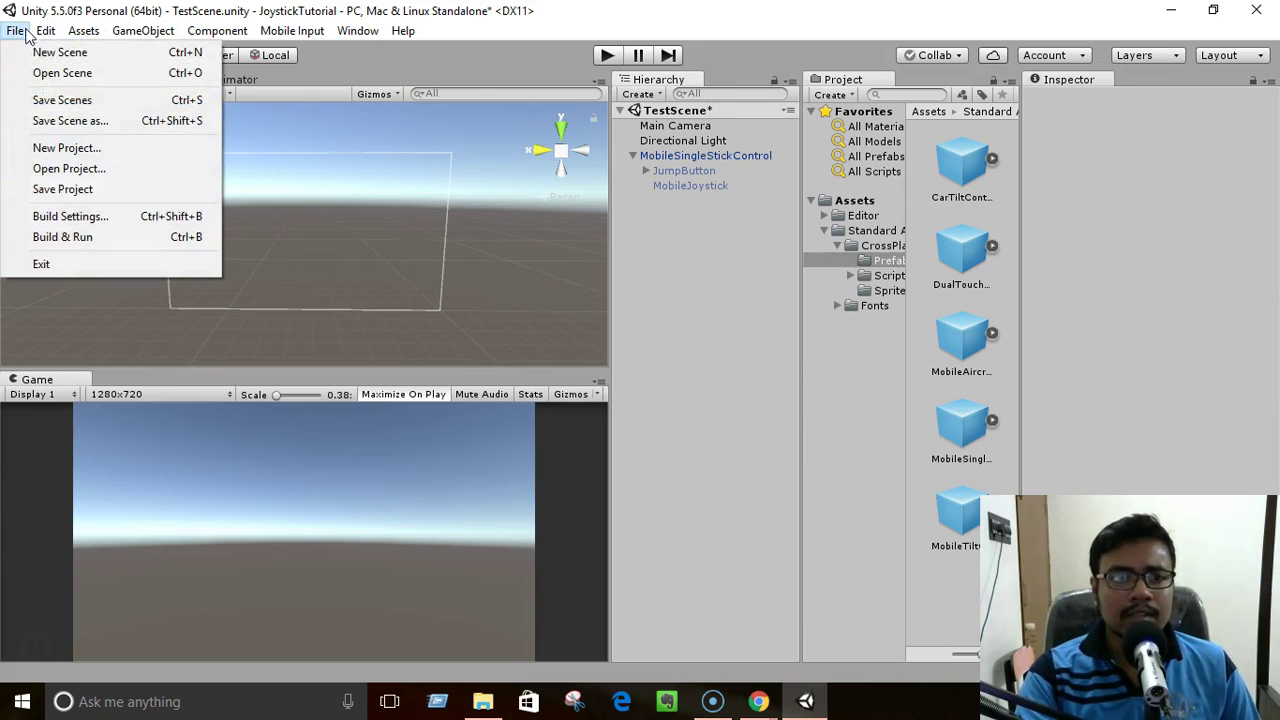
click(100, 220)
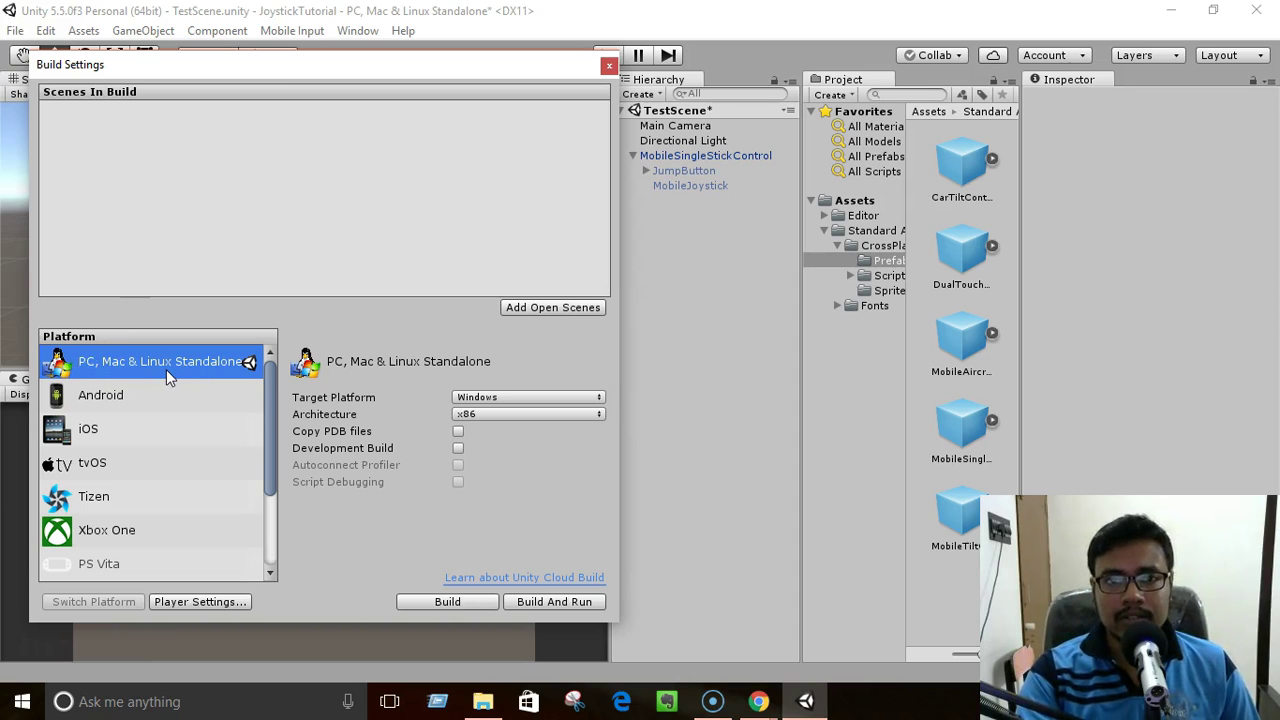
click(132, 402)
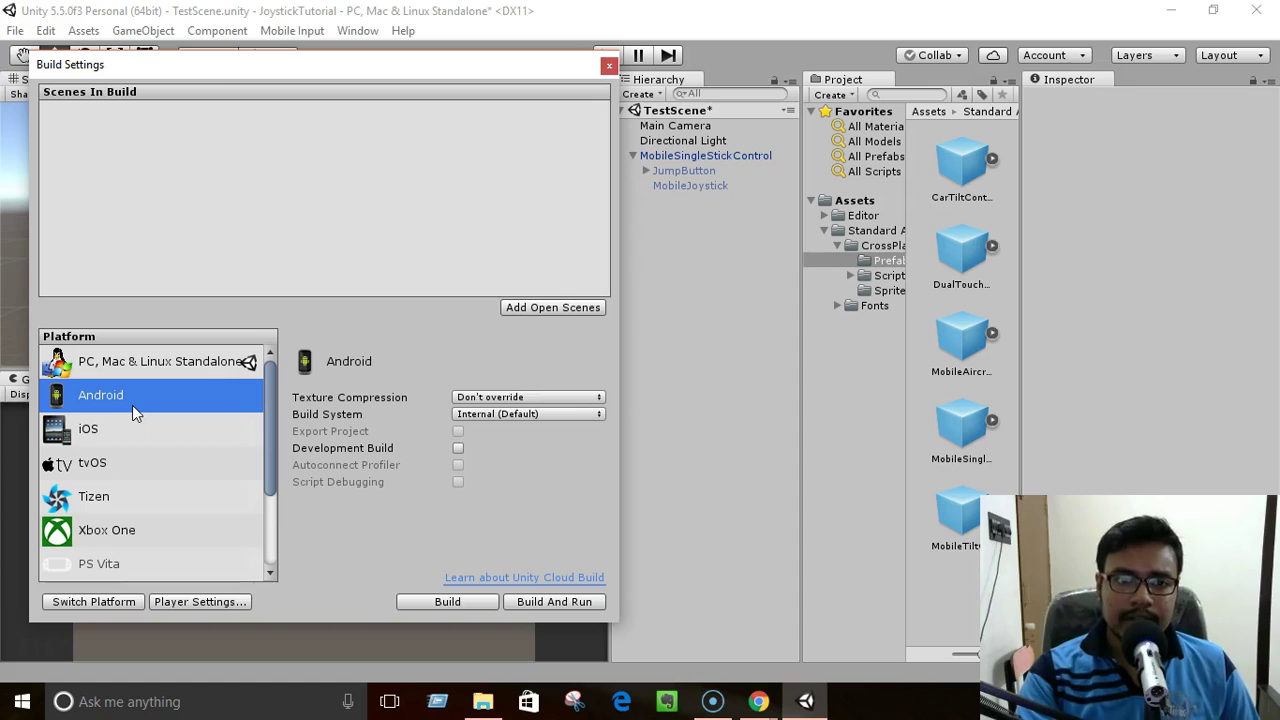
click(110, 602)
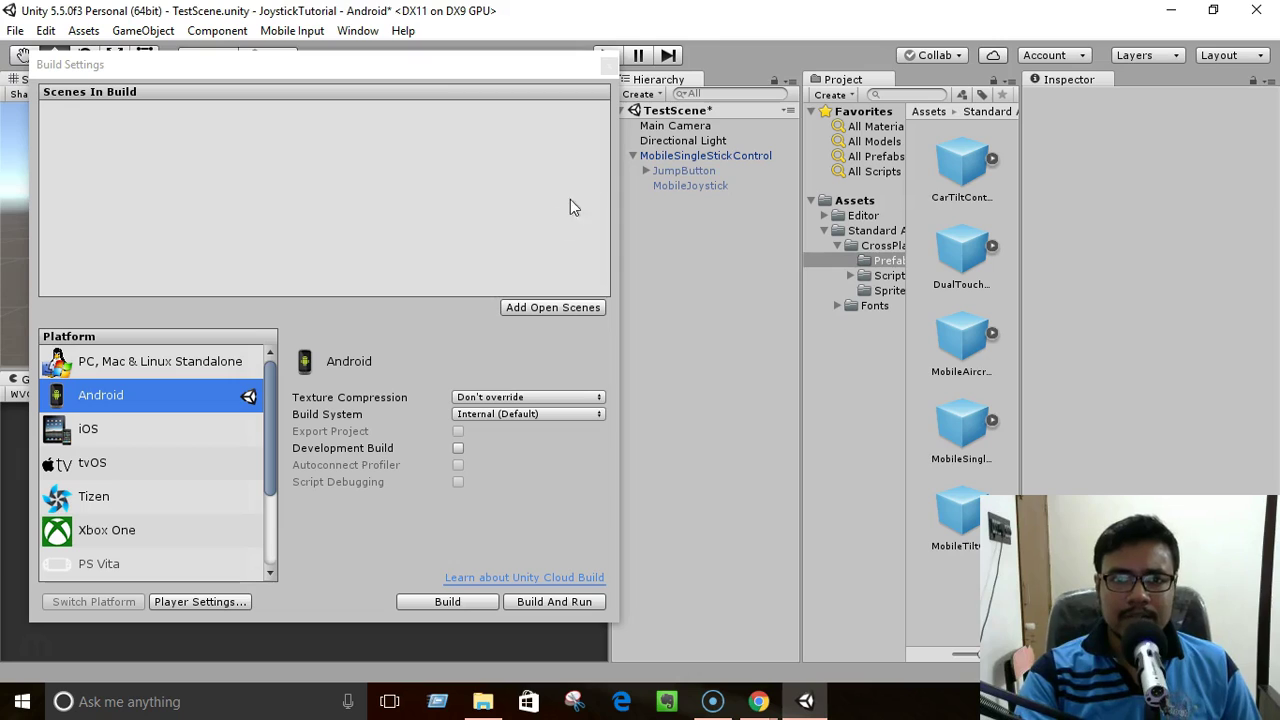
click(609, 67)
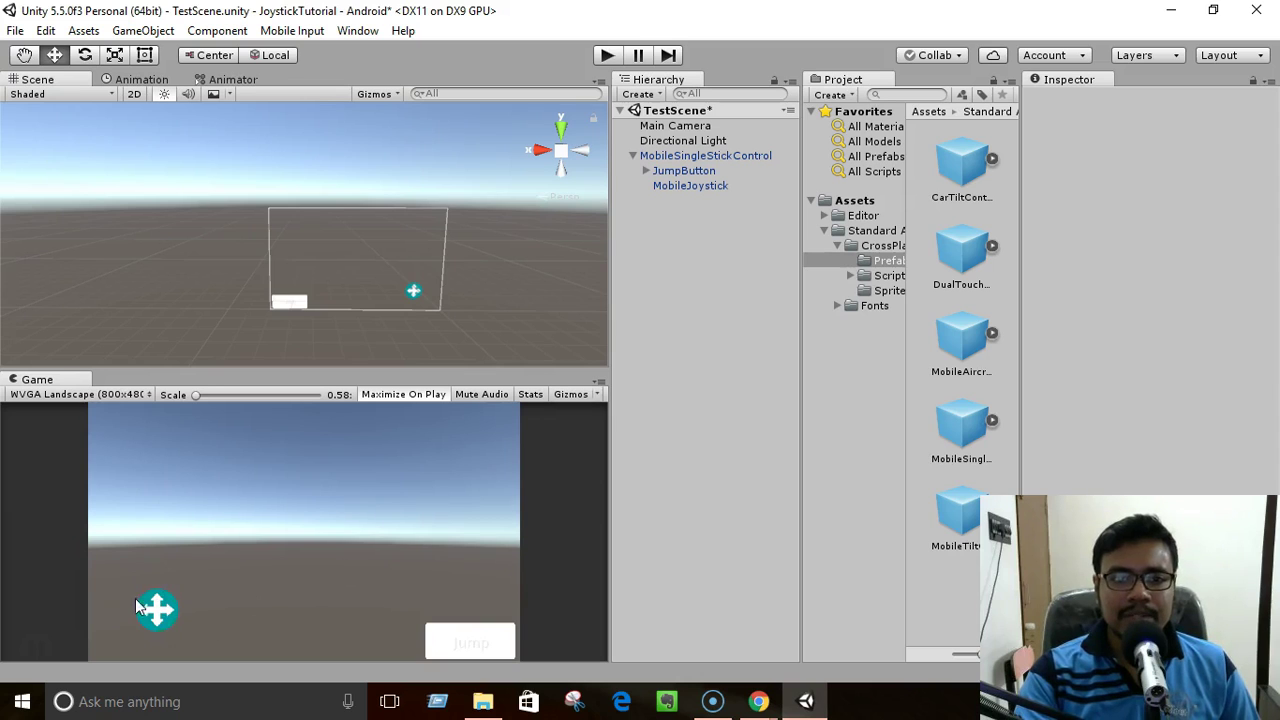
- Delete the JumpButton from MobileSingleStickControl, accept breaking the prefab instance, and close the Build Settings window
alt+drag(106, 277, 255, 304)
scroll(185, 315, up, 5)
middle_drag(185, 314, 351, 247)
alt+drag(474, 297, 426, 293)
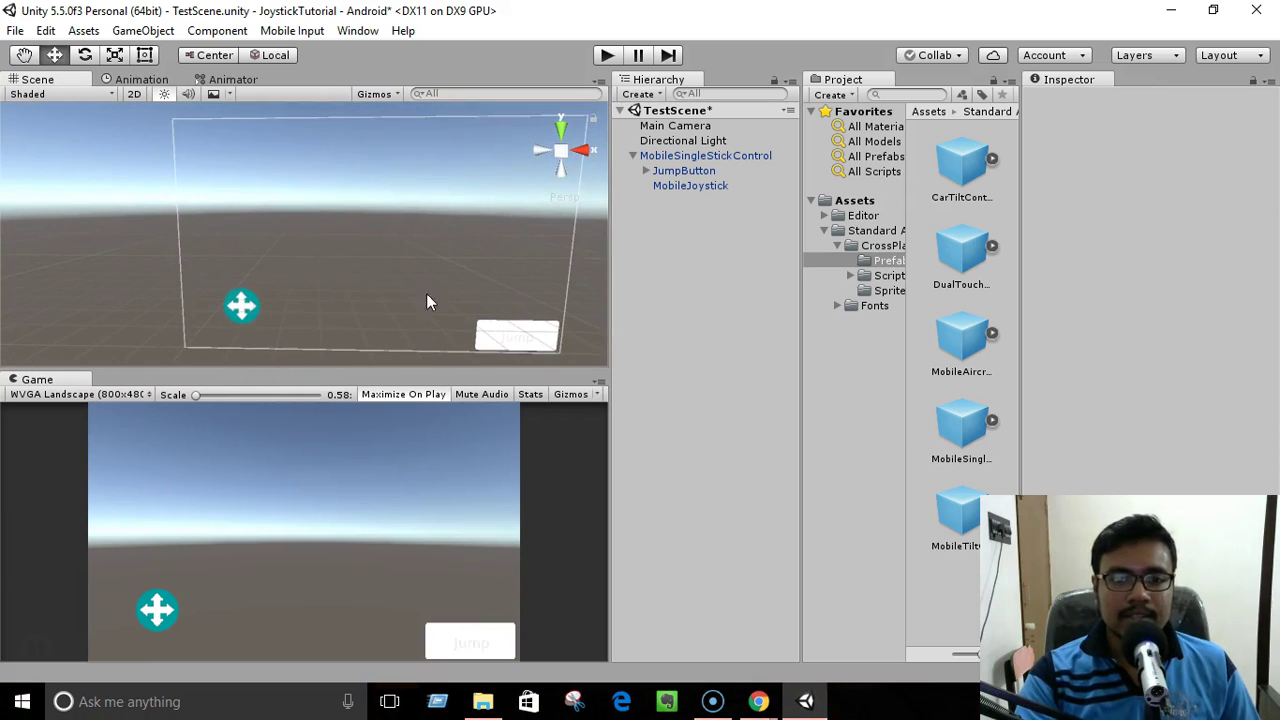
middle_drag(453, 271, 386, 271)
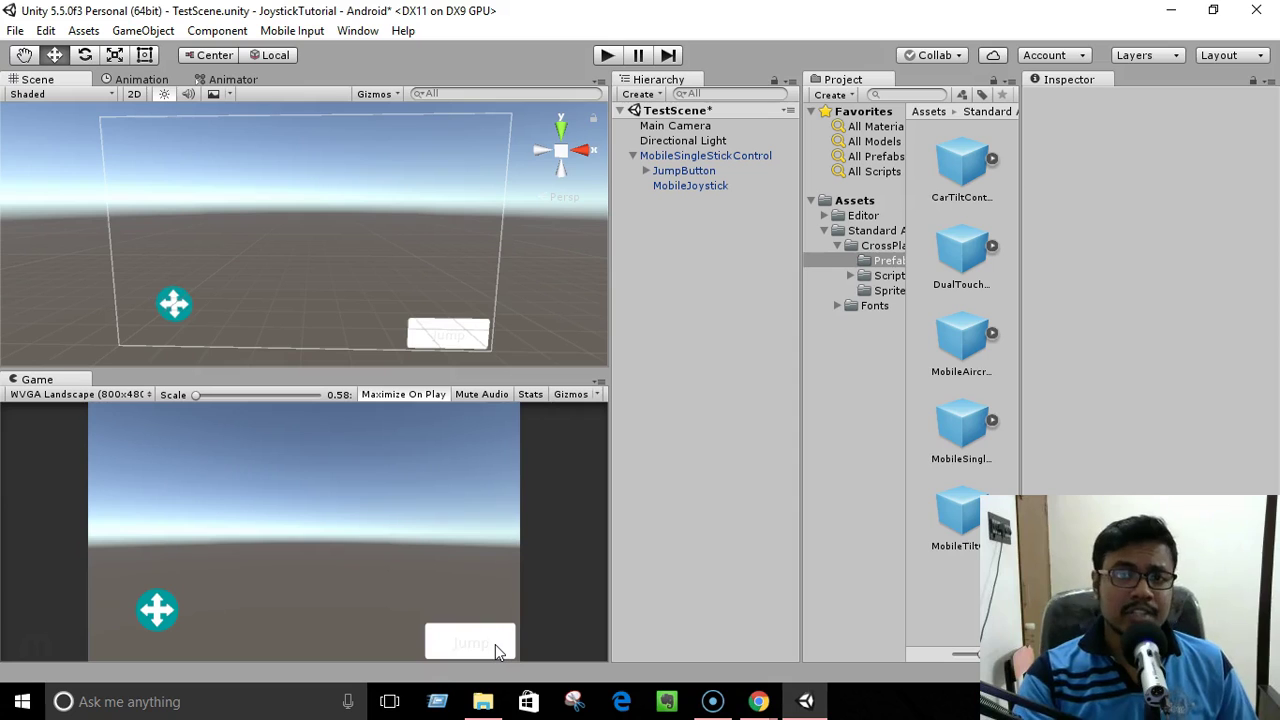
click(687, 173)
right_click(687, 173)
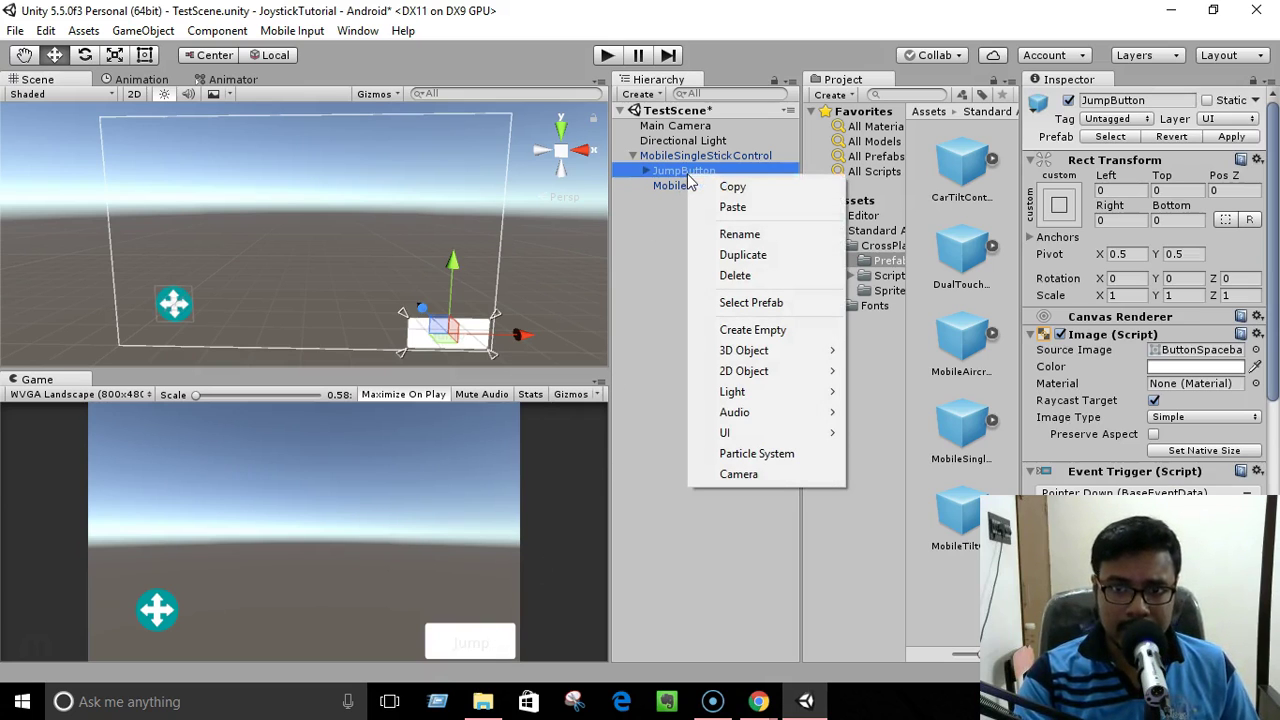
click(737, 276)
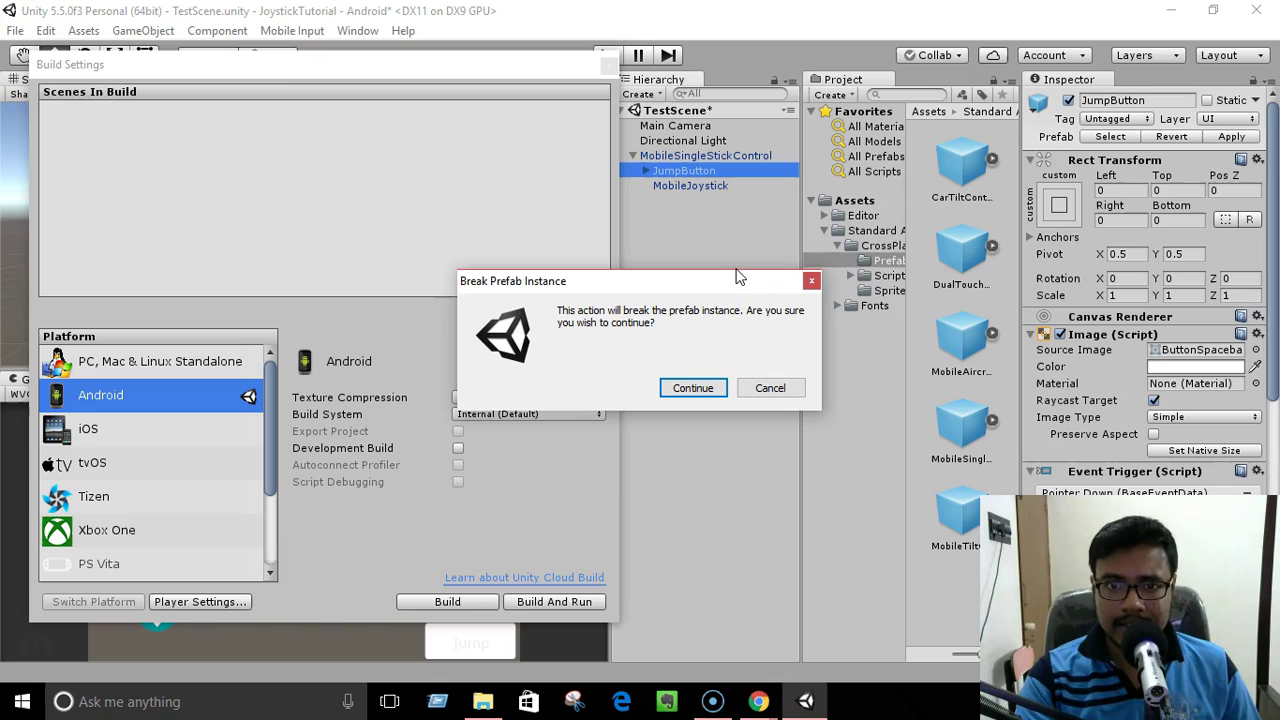
click(693, 388)
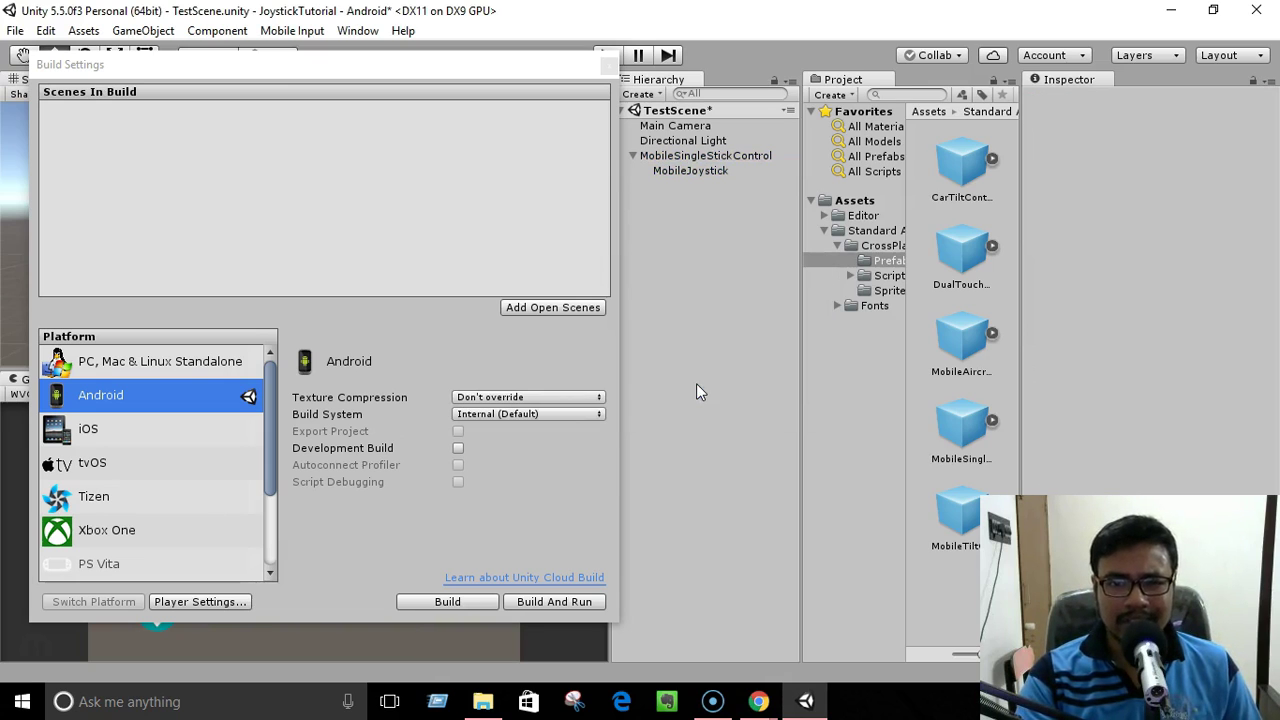
click(609, 64)
- Review MobileJoystick and its parent canvas, test moving the on-screen joystick in play mode, and stop playback
click(705, 175)
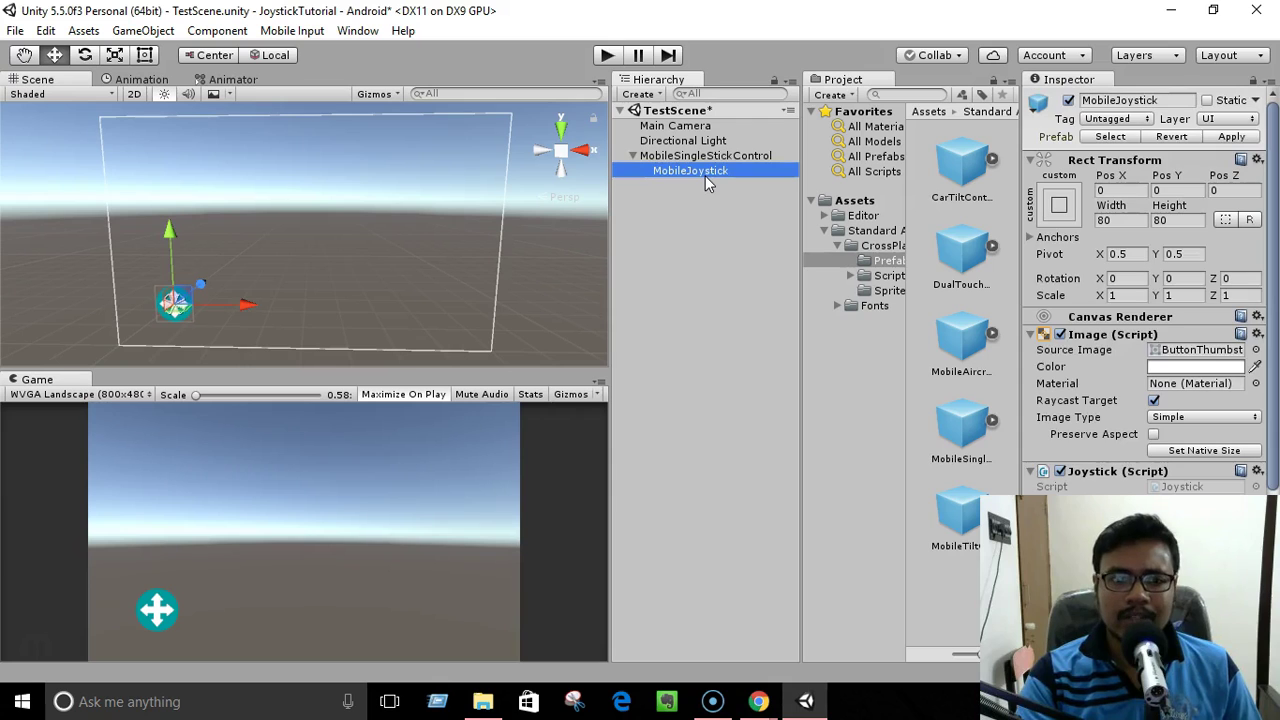
click(686, 158)
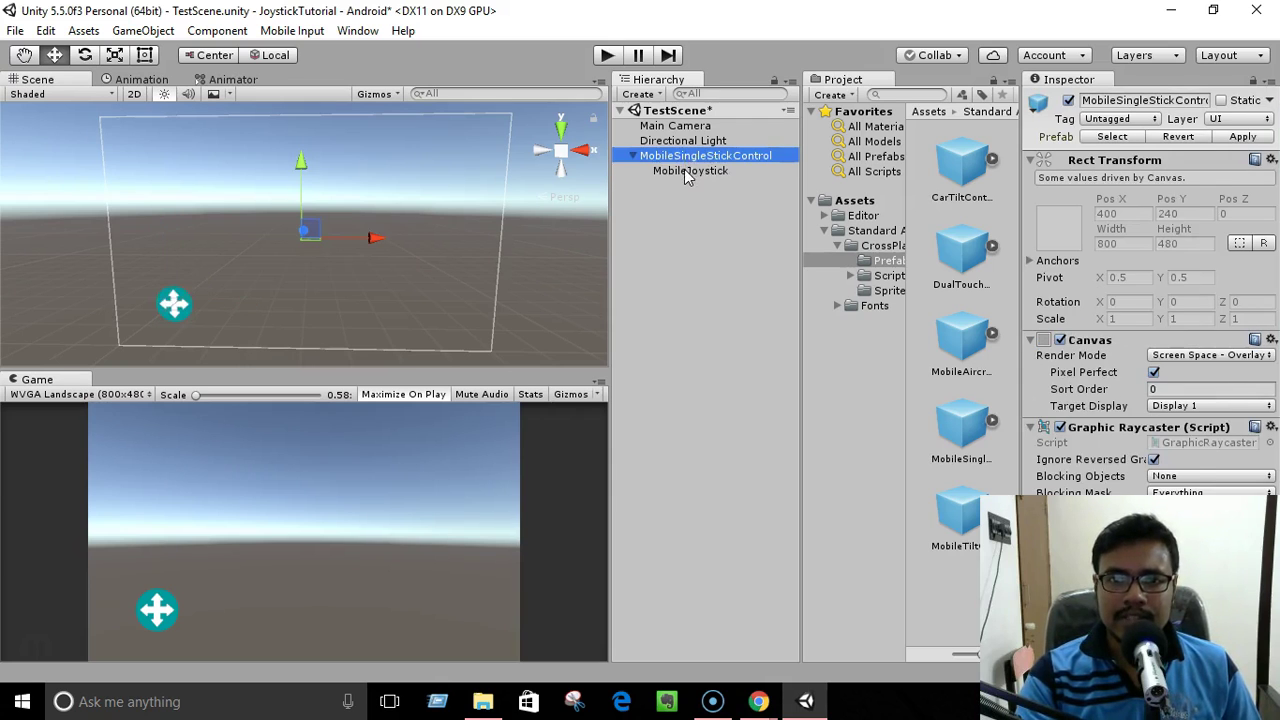
click(686, 174)
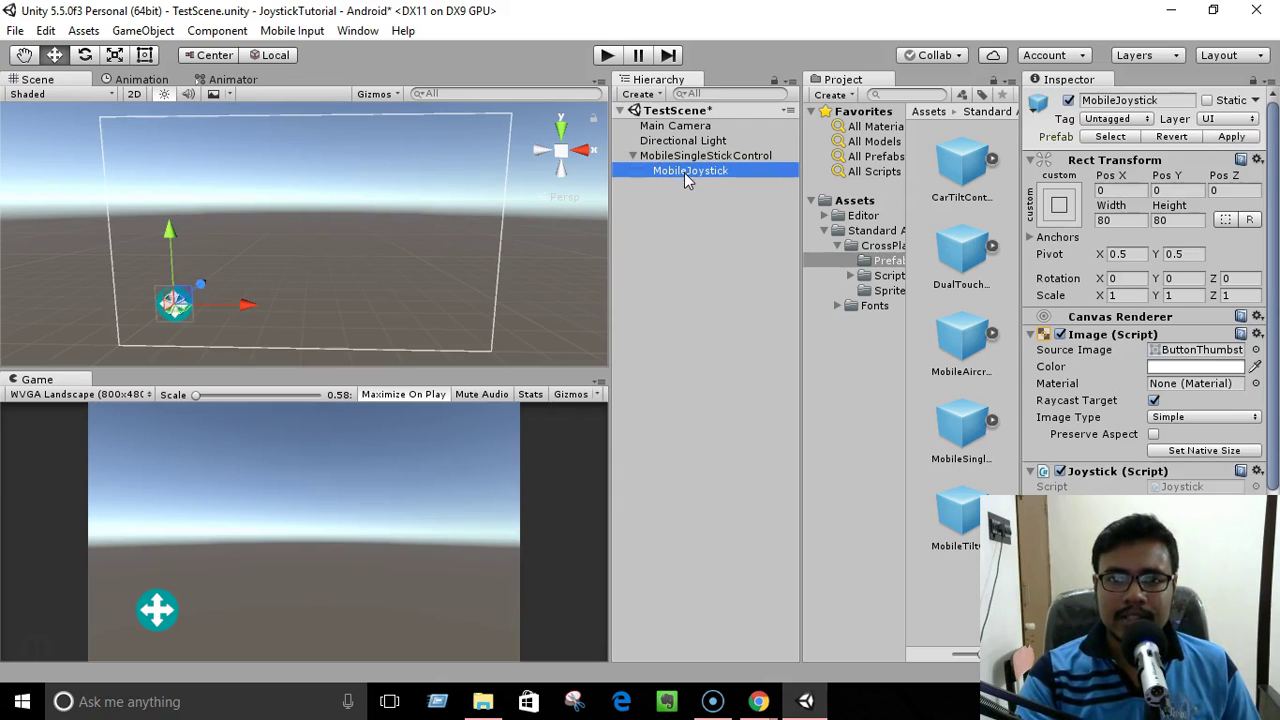
click(609, 58)
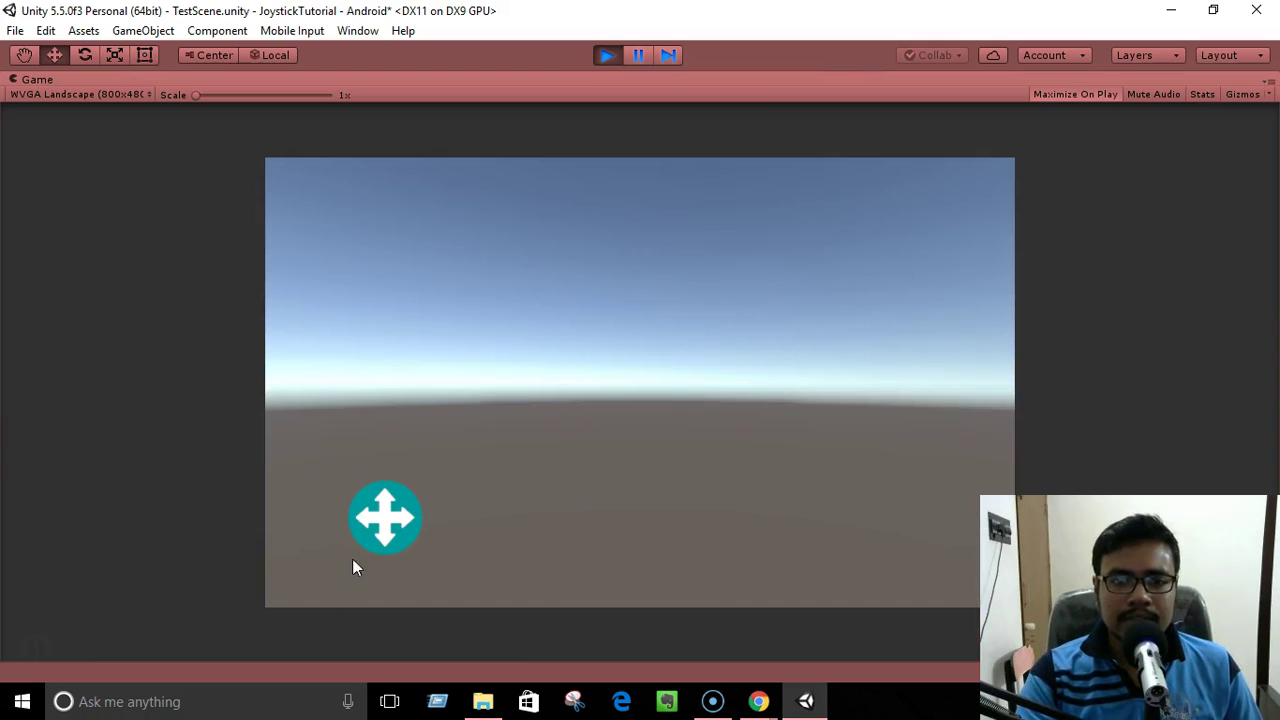
mouse_move(378, 535)
mouse_down()
mouse_move(405, 462)
mouse_move(431, 585)
mouse_move(361, 413)
mouse_move(310, 458)
mouse_move(445, 478)
mouse_move(286, 553)
mouse_move(283, 511)
mouse_move(607, 563)
mouse_move(283, 405)
mouse_move(287, 560)
mouse_move(521, 561)
mouse_move(351, 407)
mouse_move(434, 468)
mouse_move(380, 522)
mouse_up()
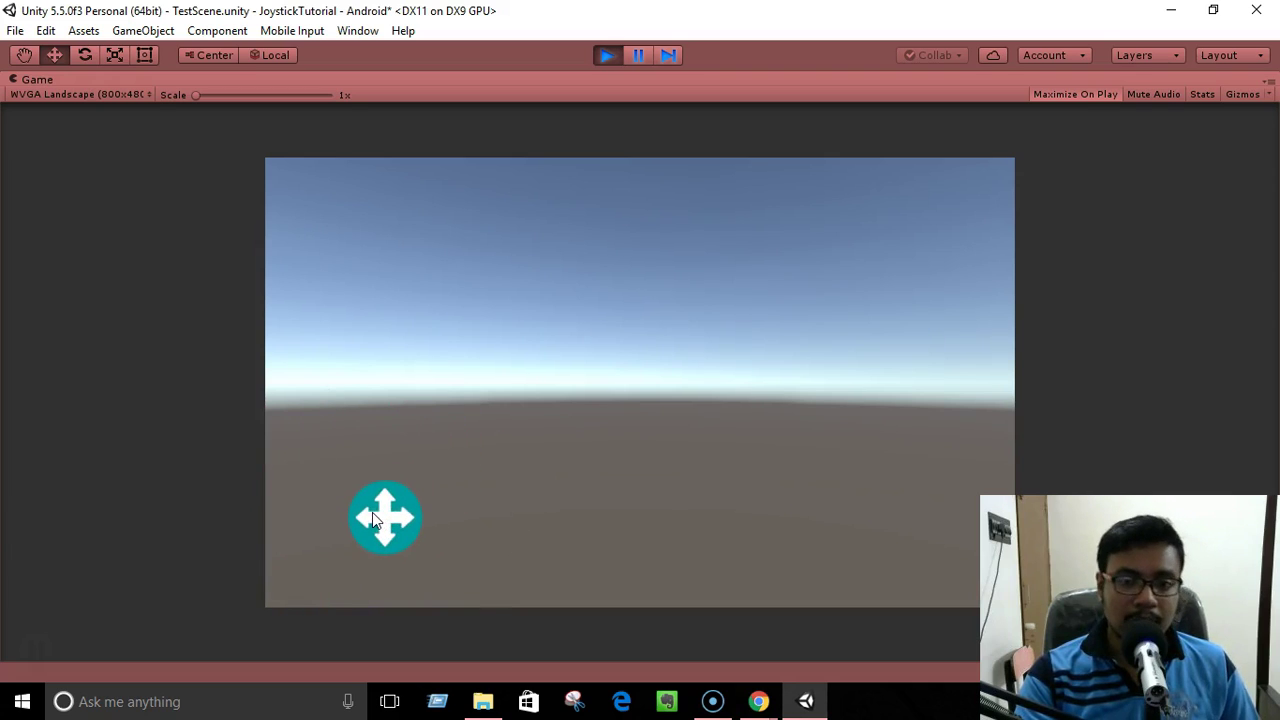
click(609, 56)
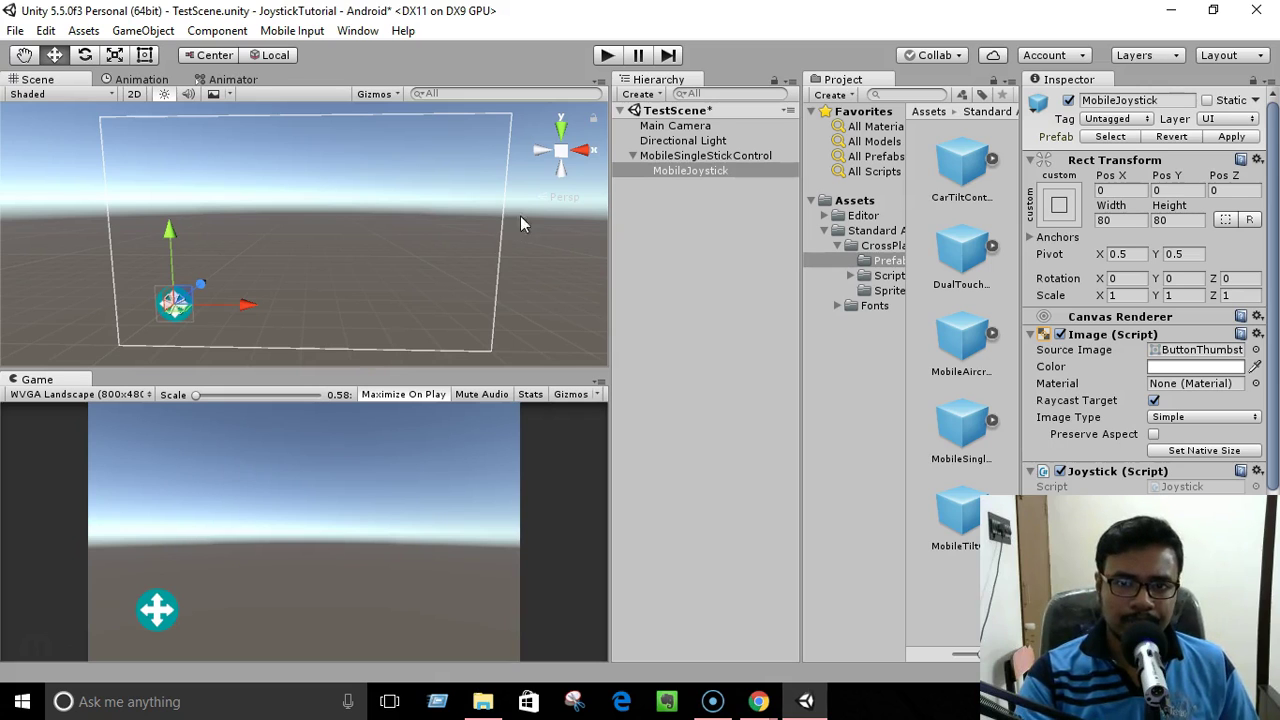
click(679, 157)
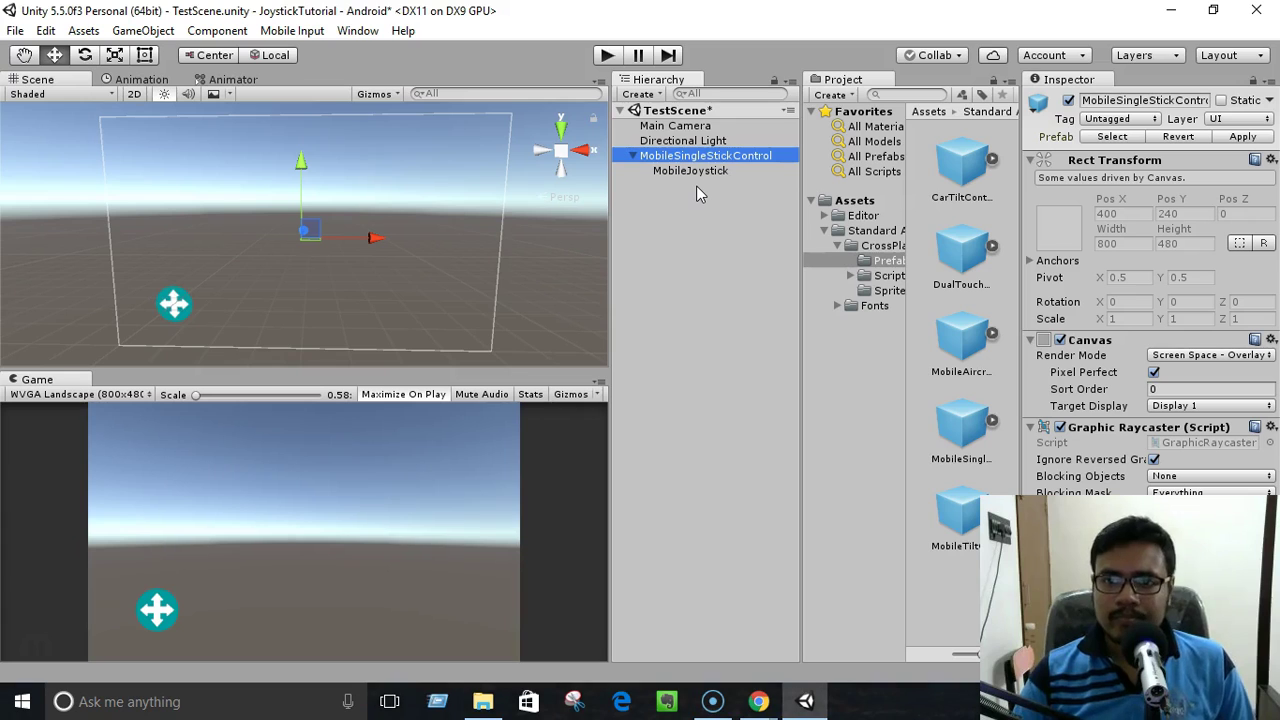
- Import the Characters package with its preselected new items into the project's Assets folder
click(855, 200)
right_click(942, 409)
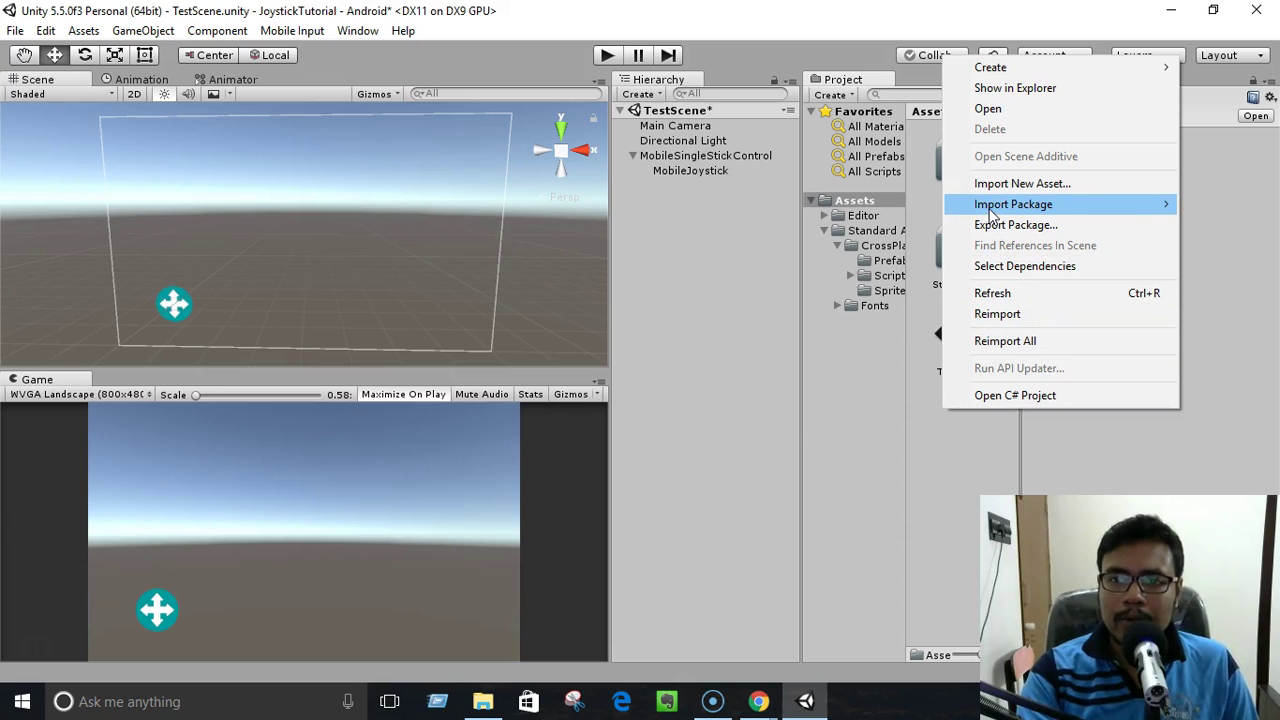
mouse_move(992, 209)
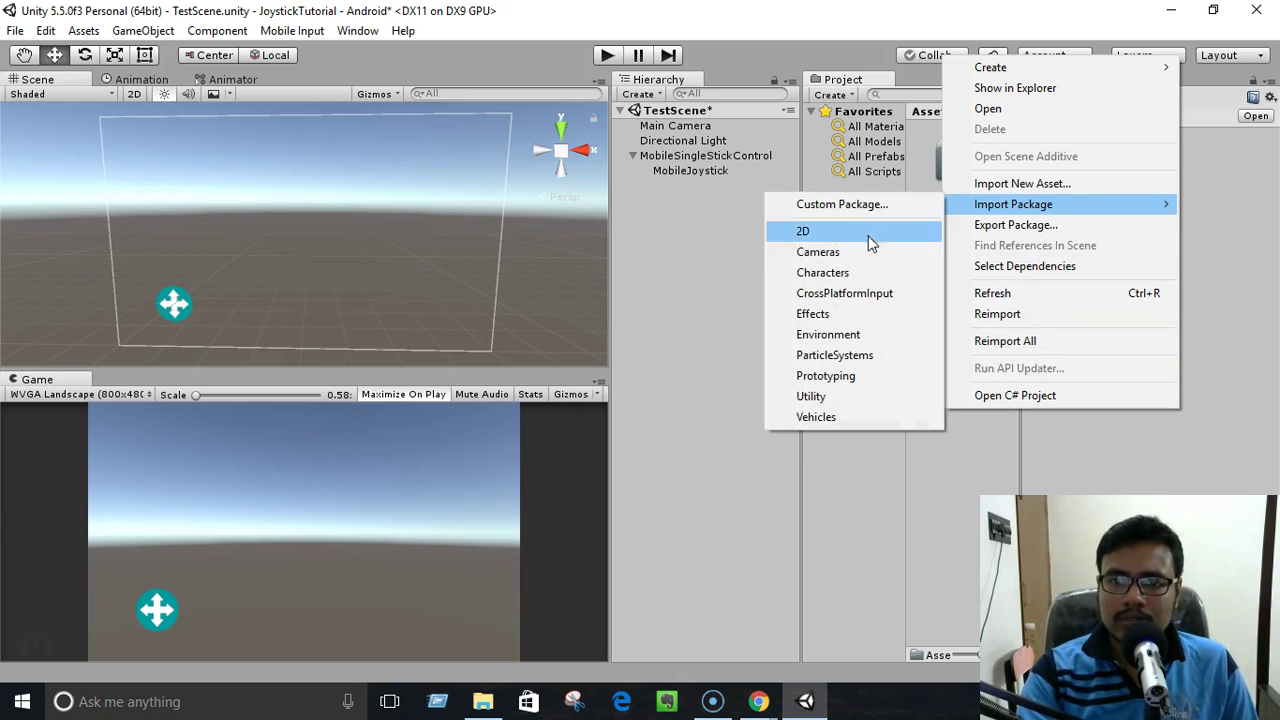
click(840, 274)
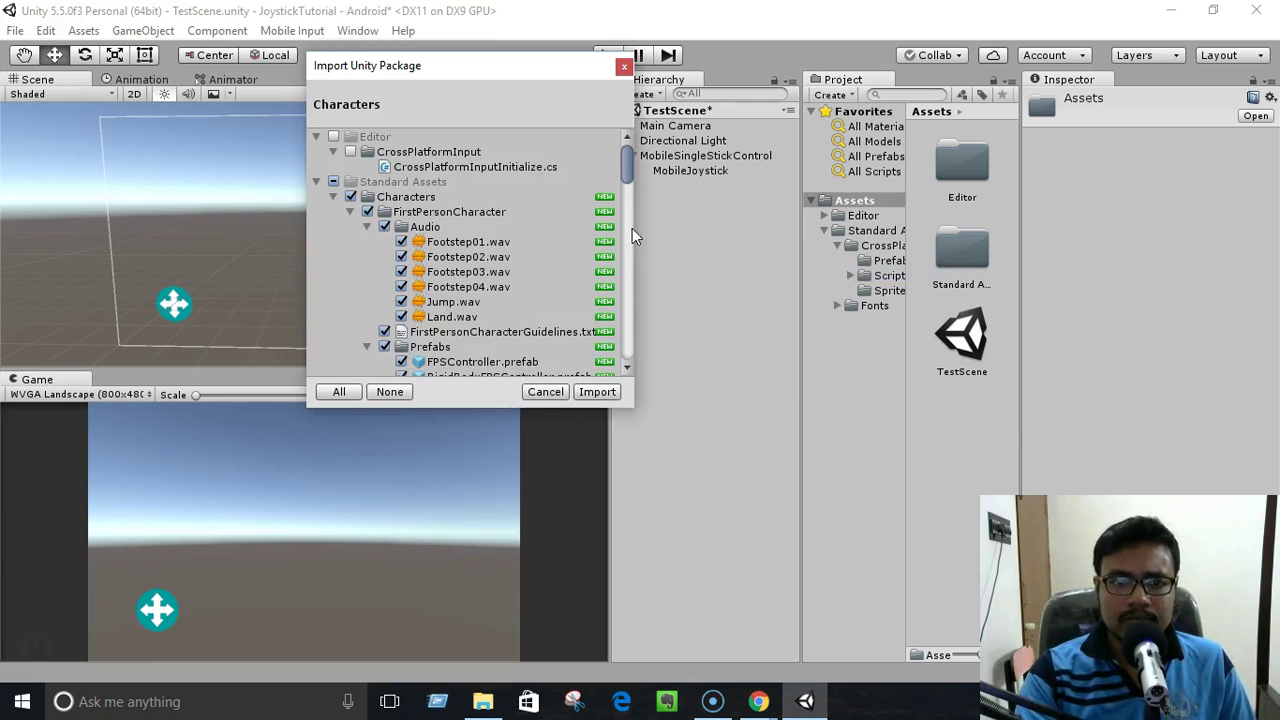
drag(627, 166, 626, 360)
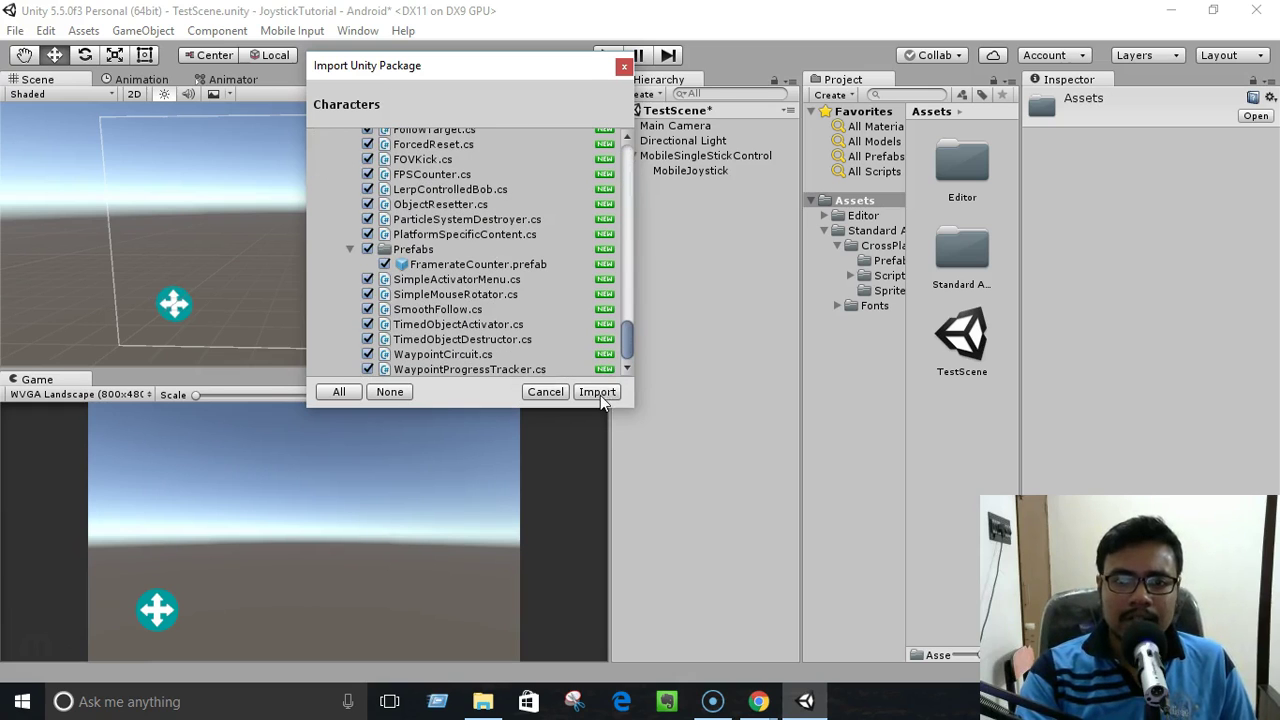
click(600, 395)
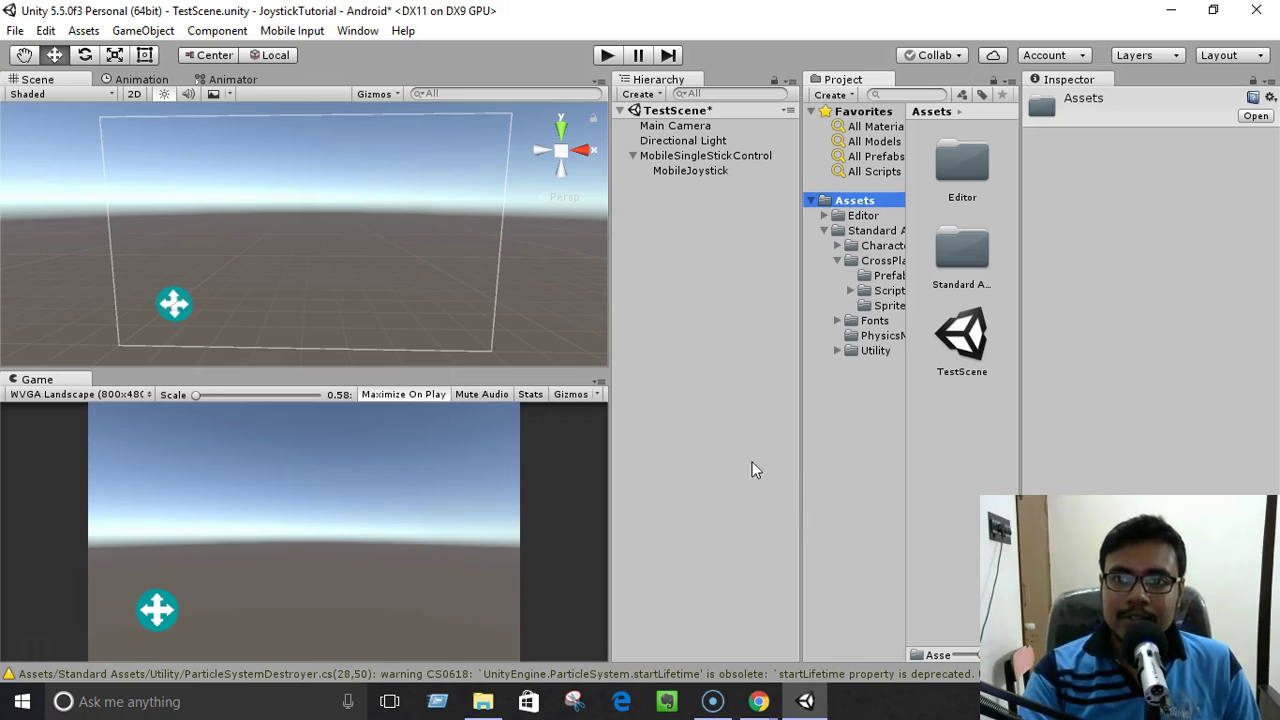
- Open the Prefabs folder of ThirdPersonCharacter inside the Characters folder of Standard Assets
click(870, 232)
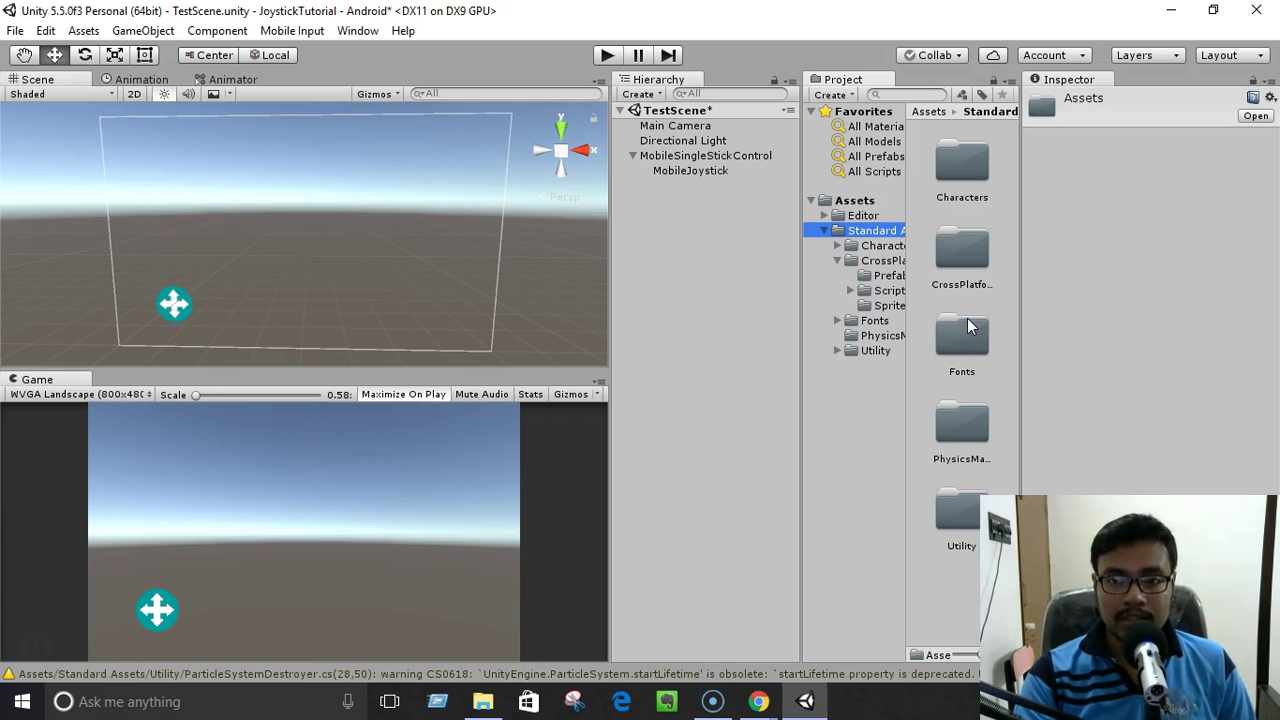
double_click(962, 183)
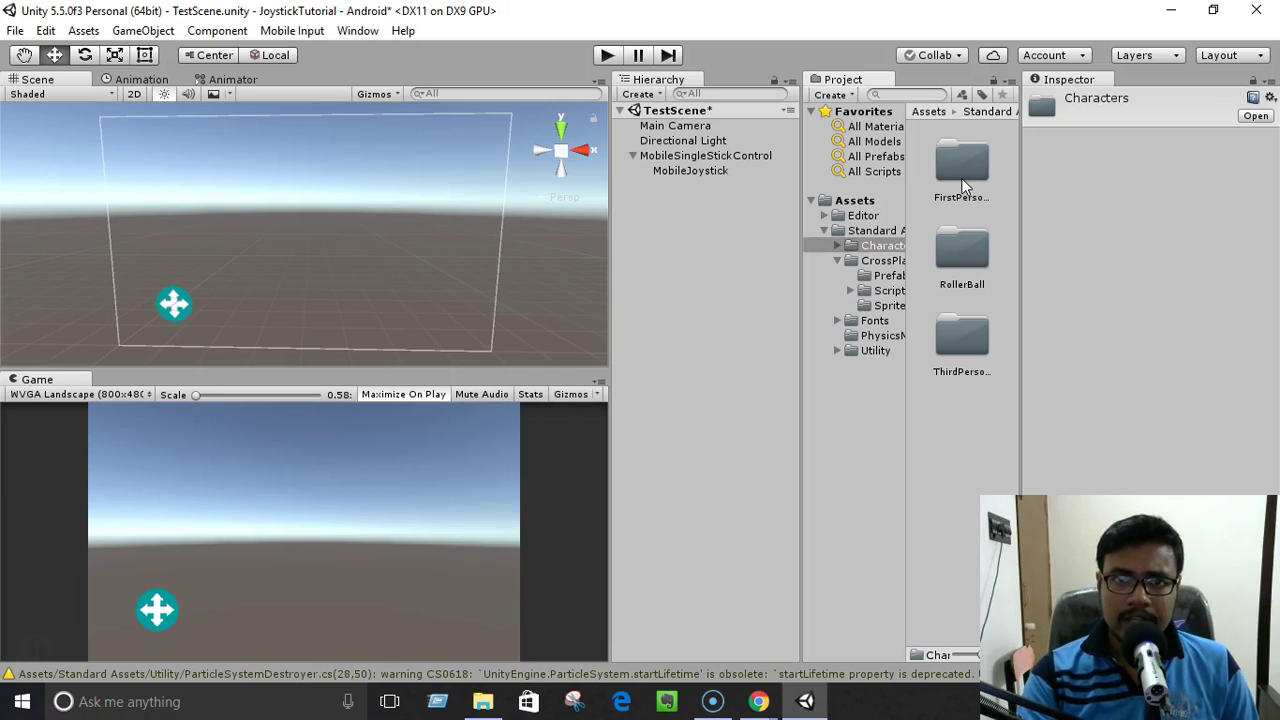
double_click(962, 345)
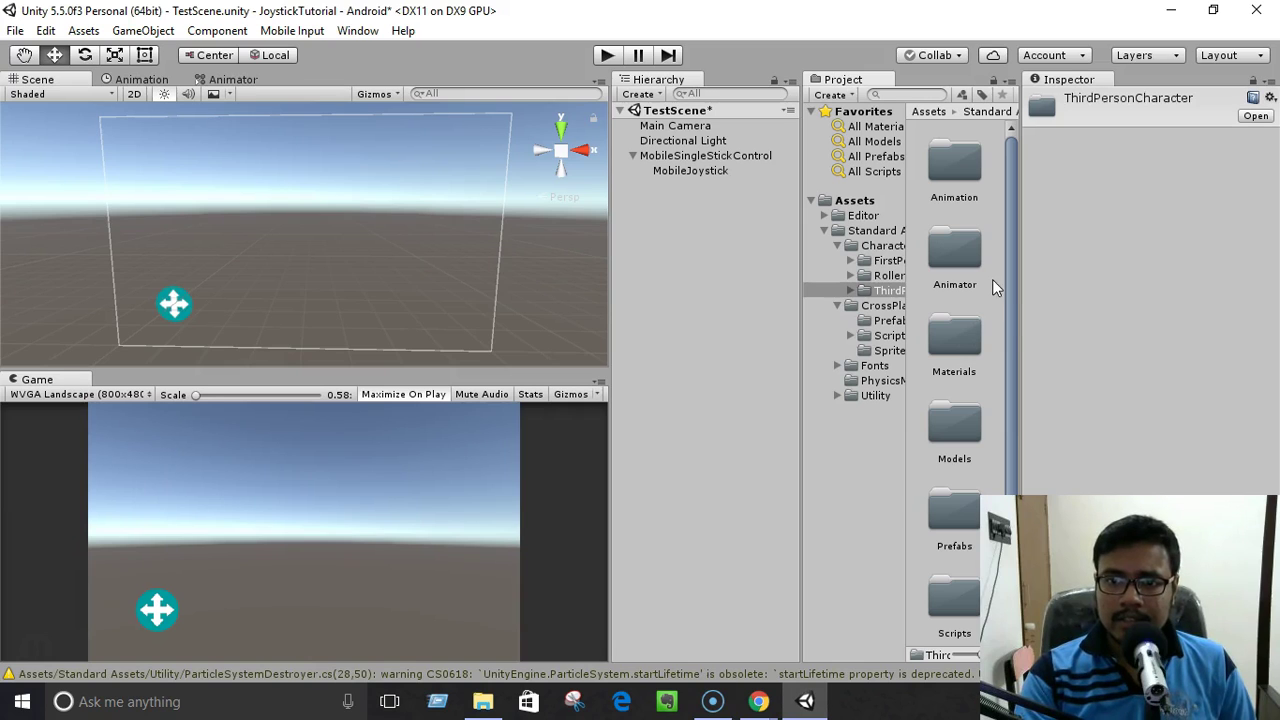
drag(1007, 310, 1008, 397)
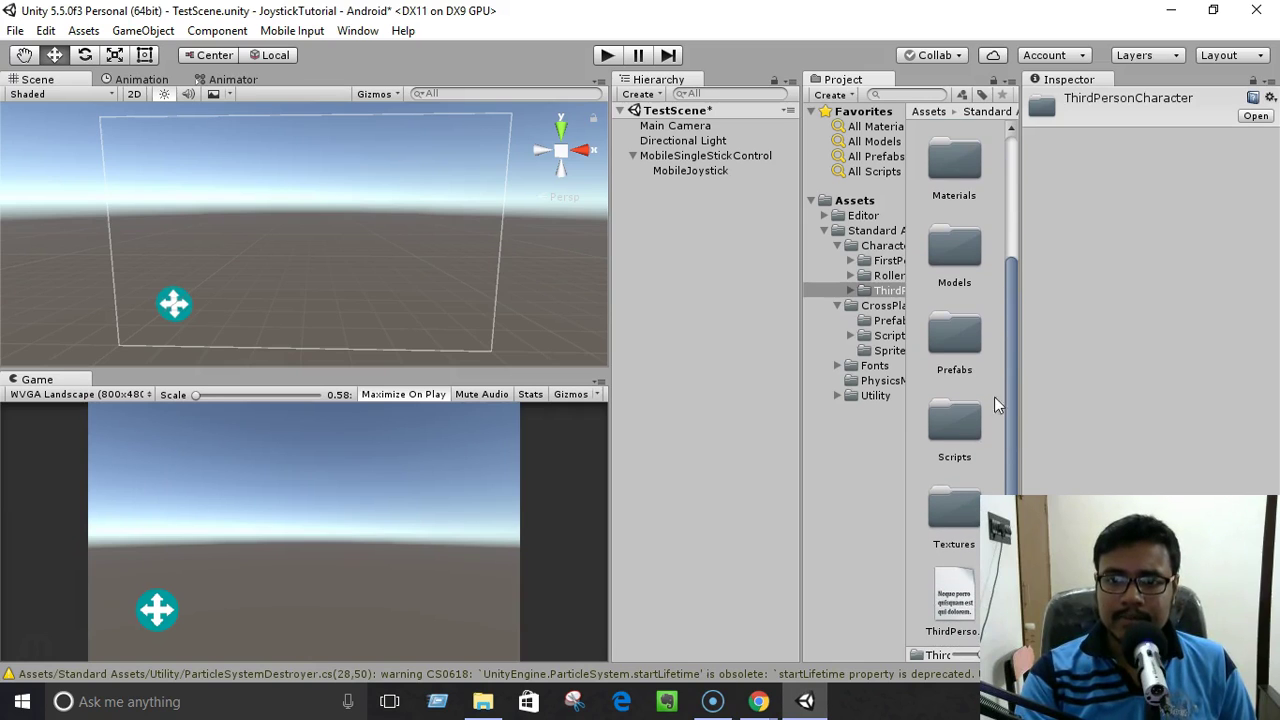
double_click(963, 330)
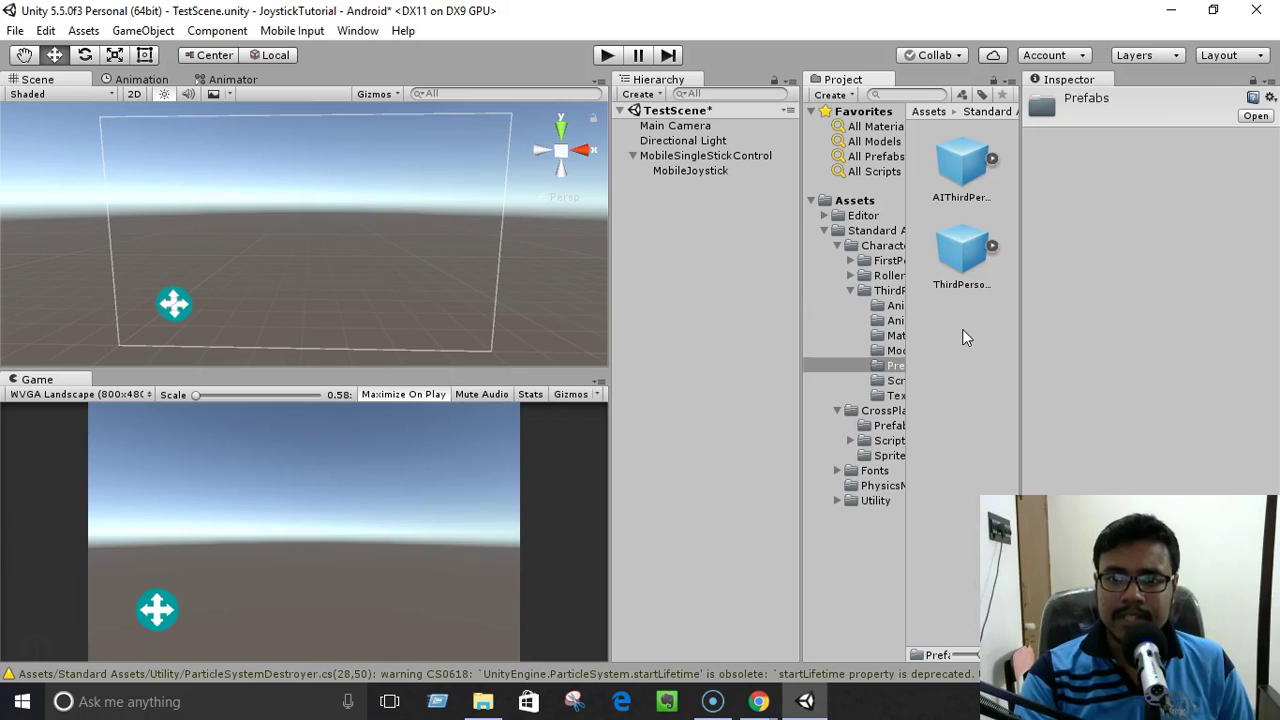
- Add the ThirdPersonController prefab to the TestScene hierarchy and reset its transform
click(950, 262)
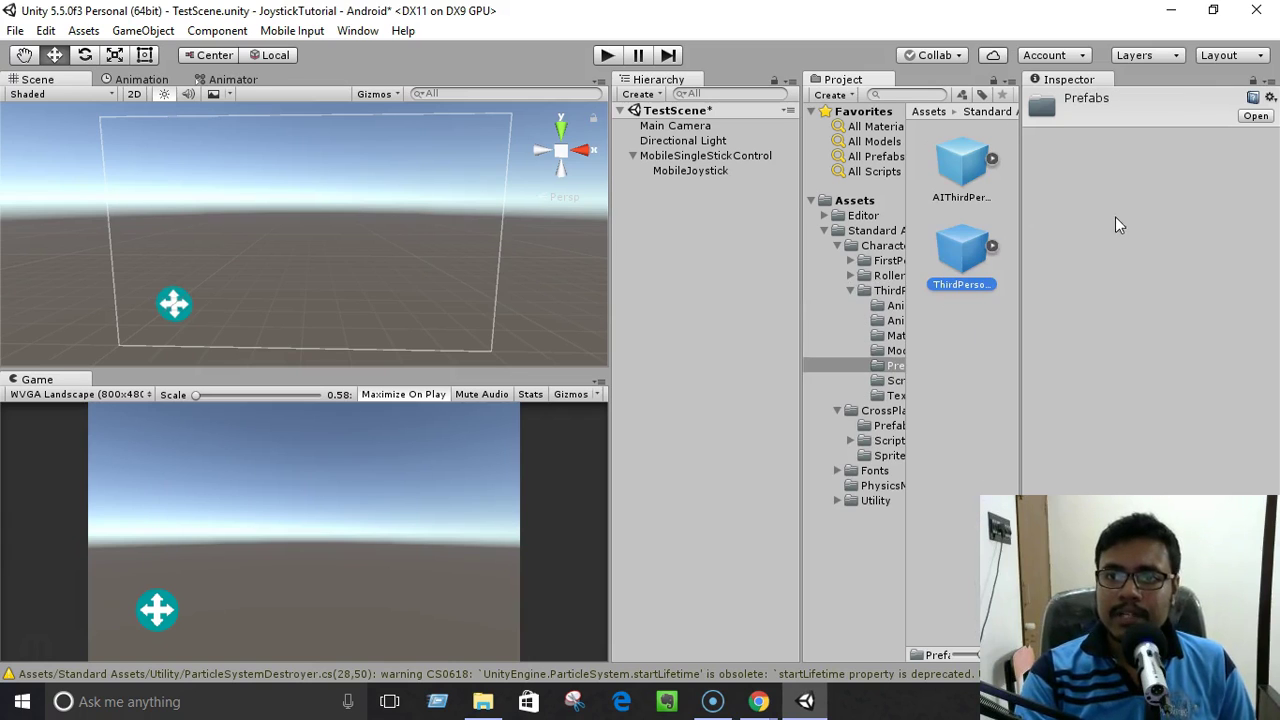
click(1183, 101)
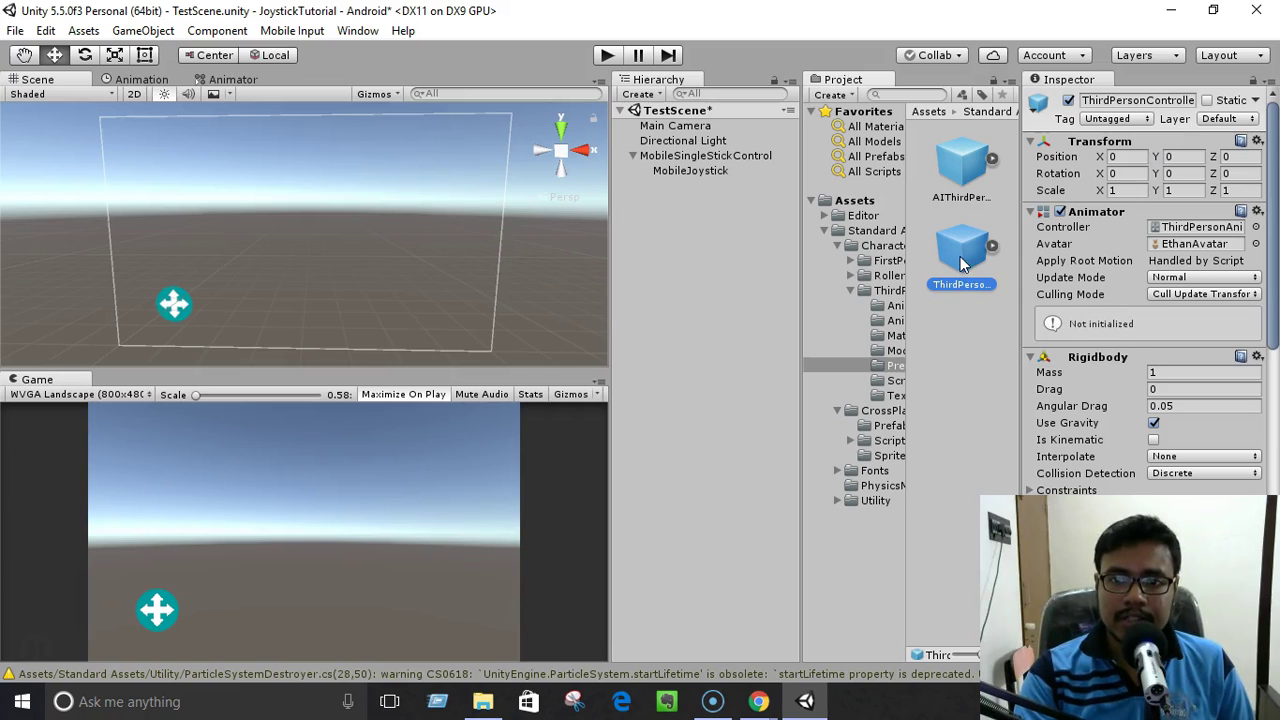
drag(960, 251, 788, 326)
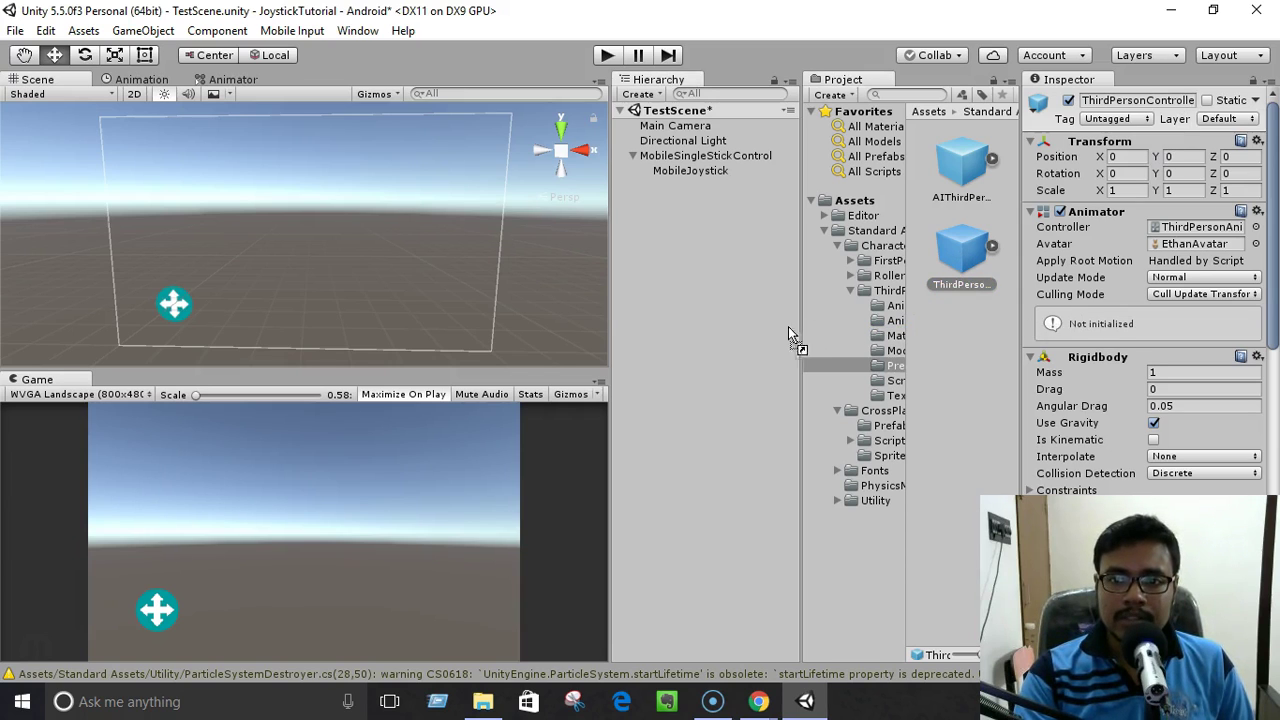
drag(678, 250, 678, 250)
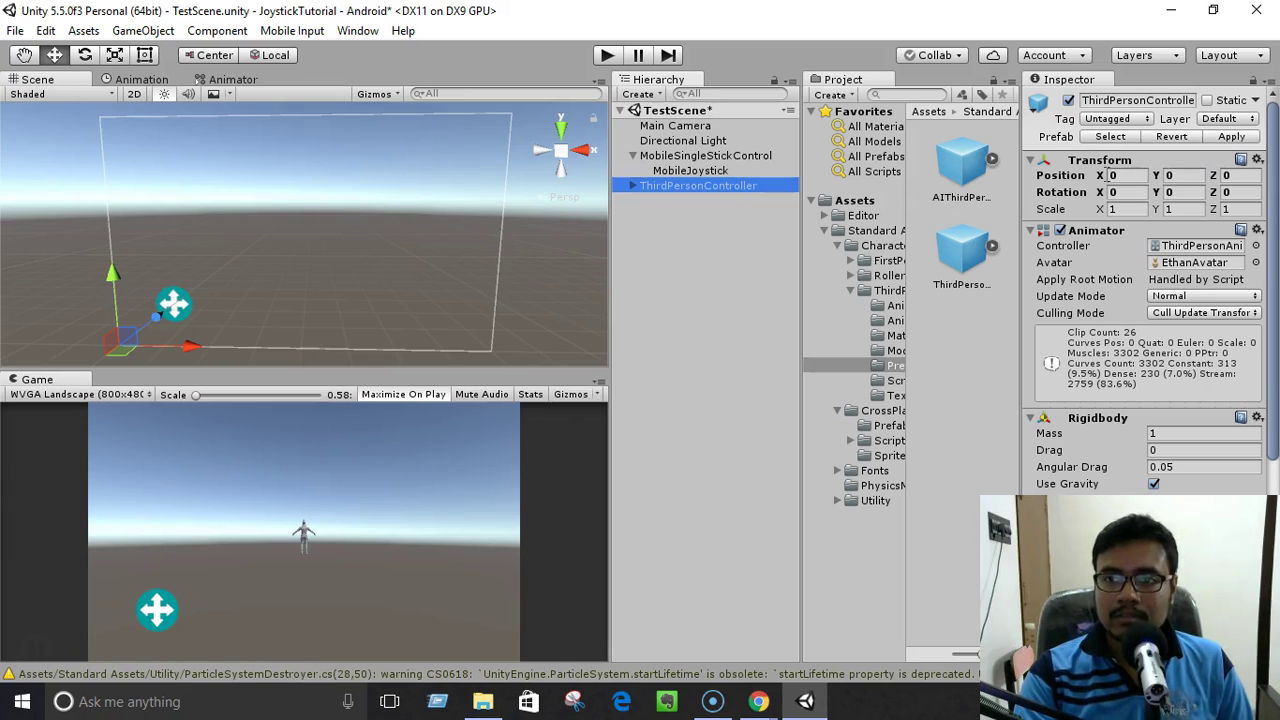
click(1258, 160)
click(1185, 181)
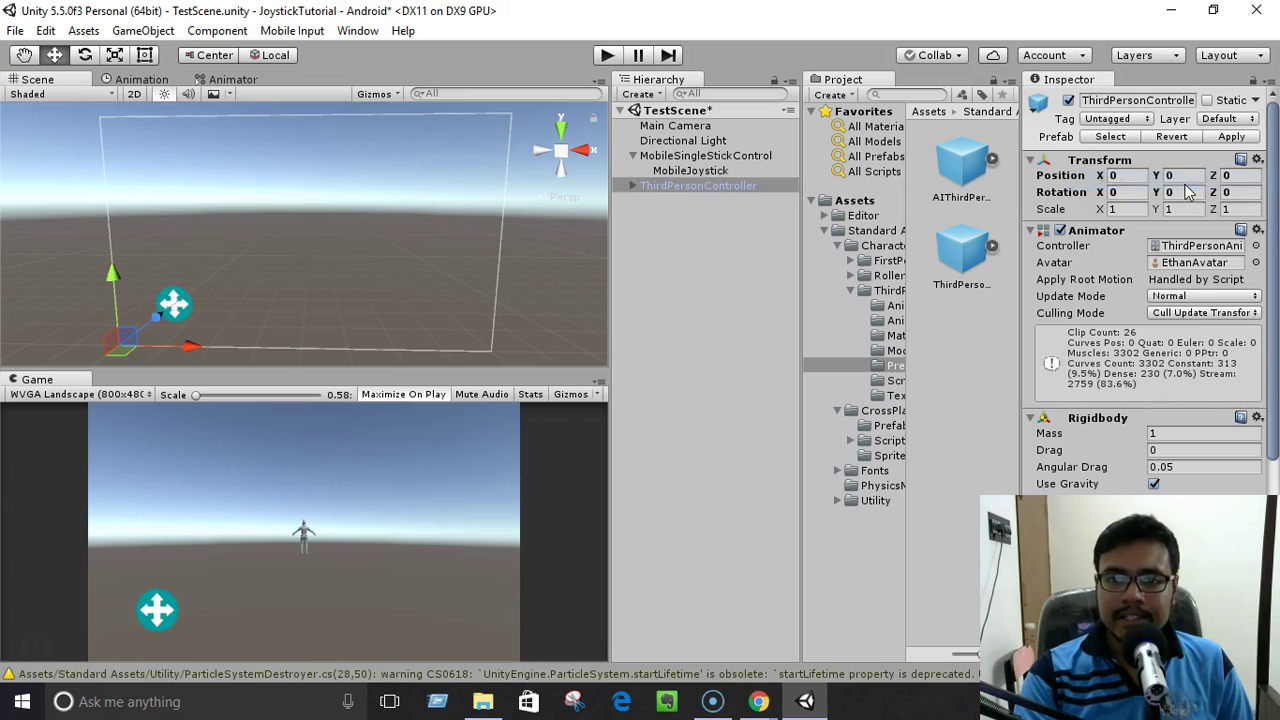
- Create a 3D Plane object at the root of the scene and frame it in the Scene view
click(668, 246)
click(642, 182)
click(642, 214)
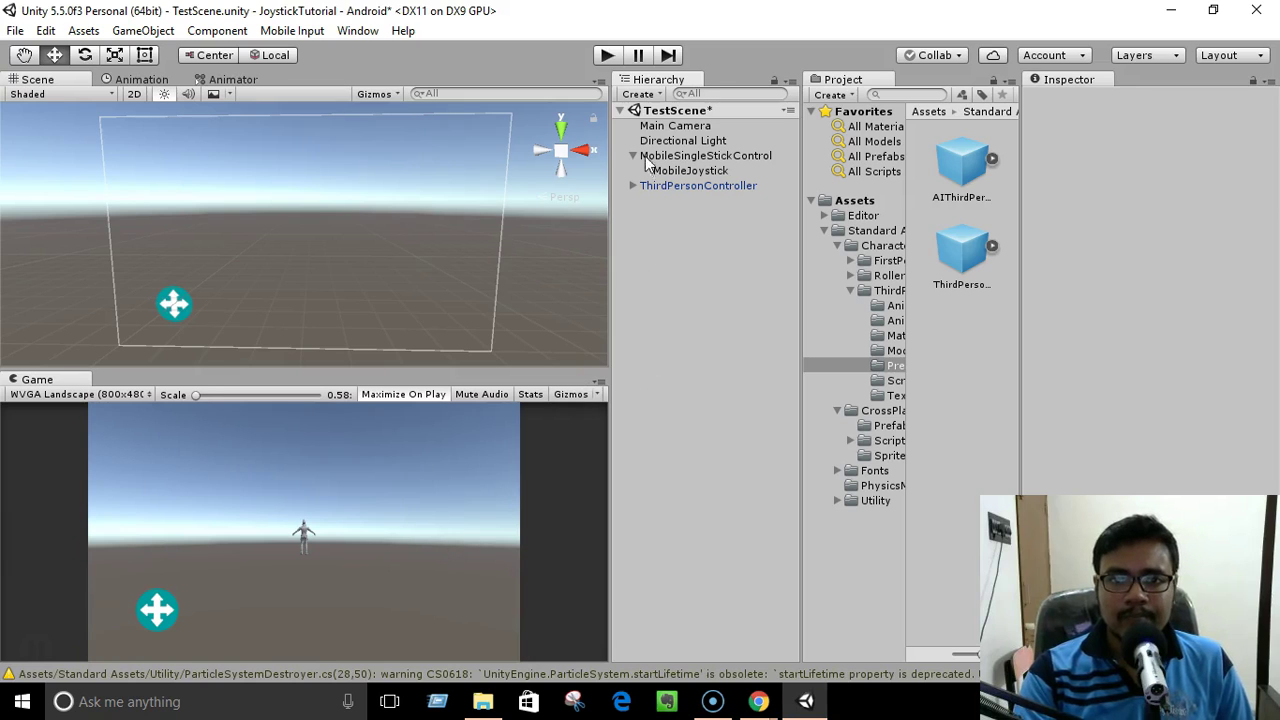
click(639, 95)
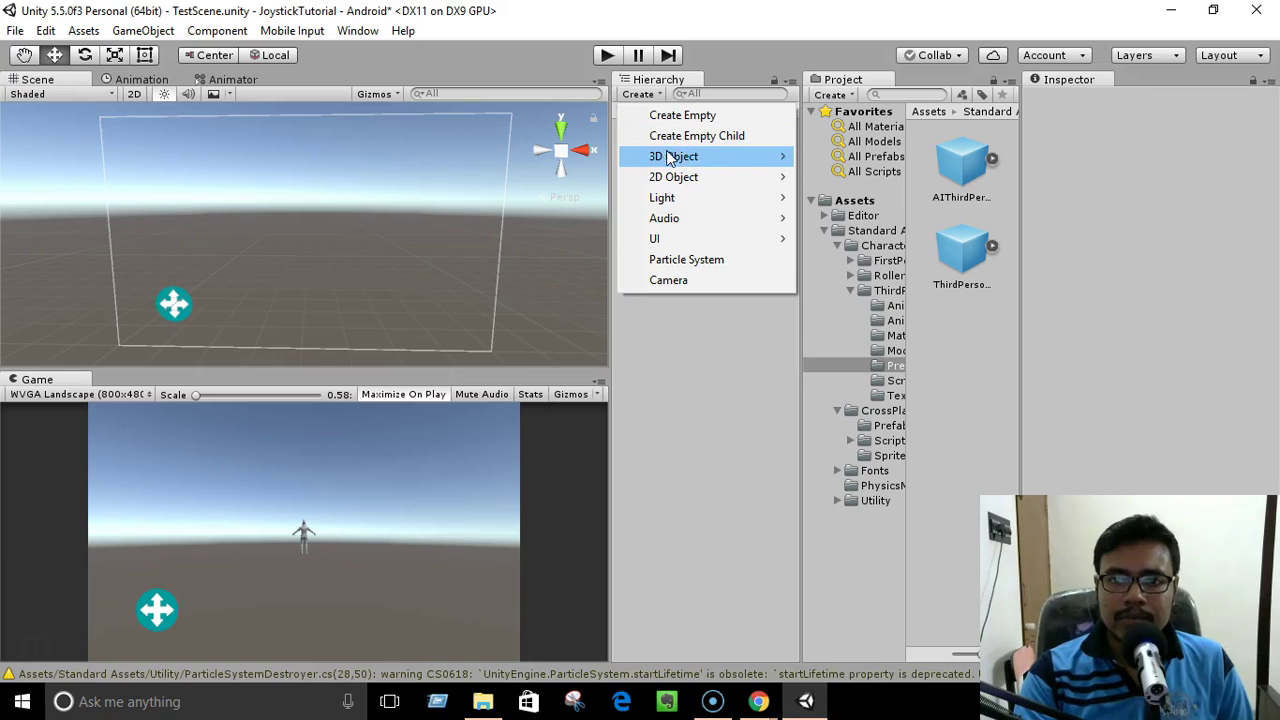
mouse_move(670, 160)
click(836, 240)
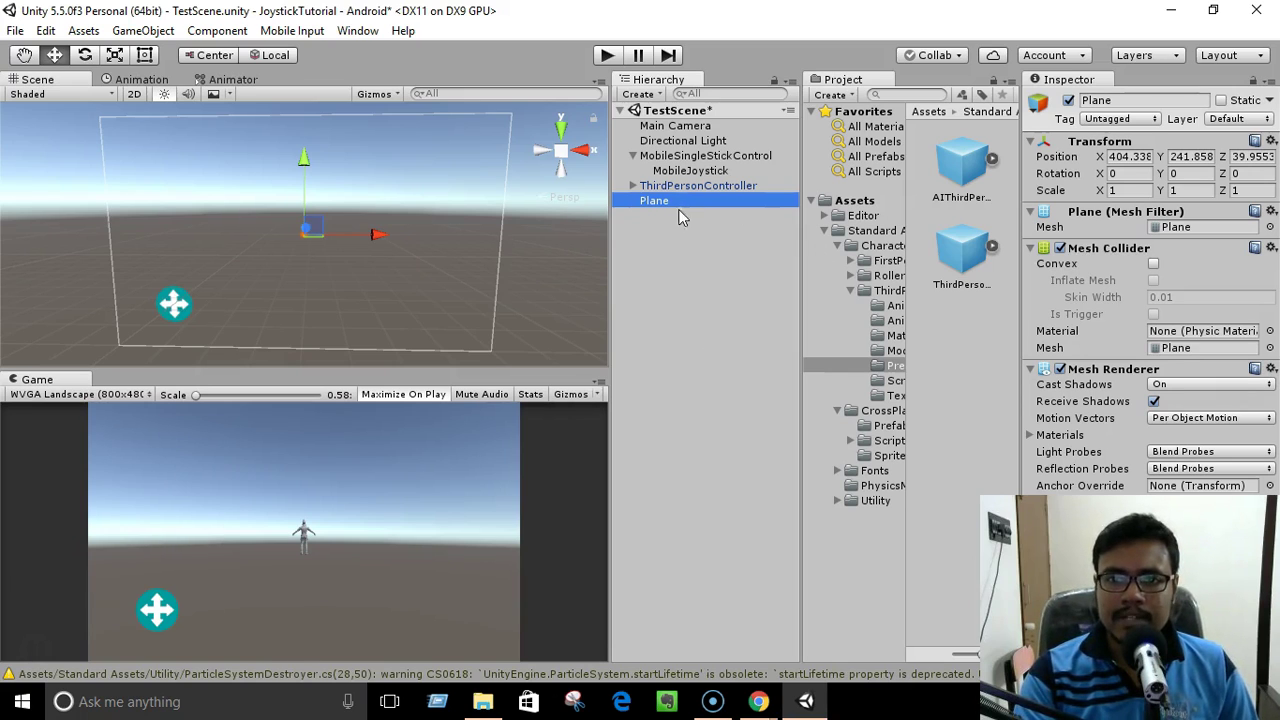
double_click(652, 203)
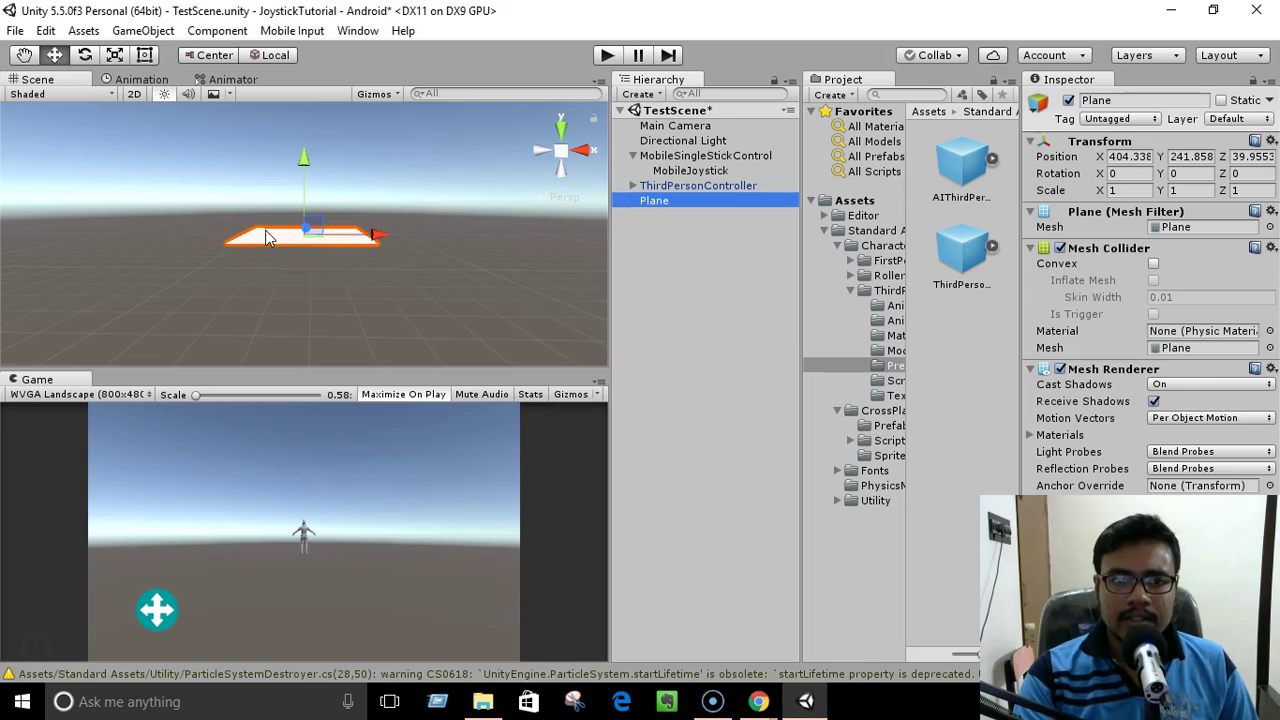
scroll(266, 237, up, 5)
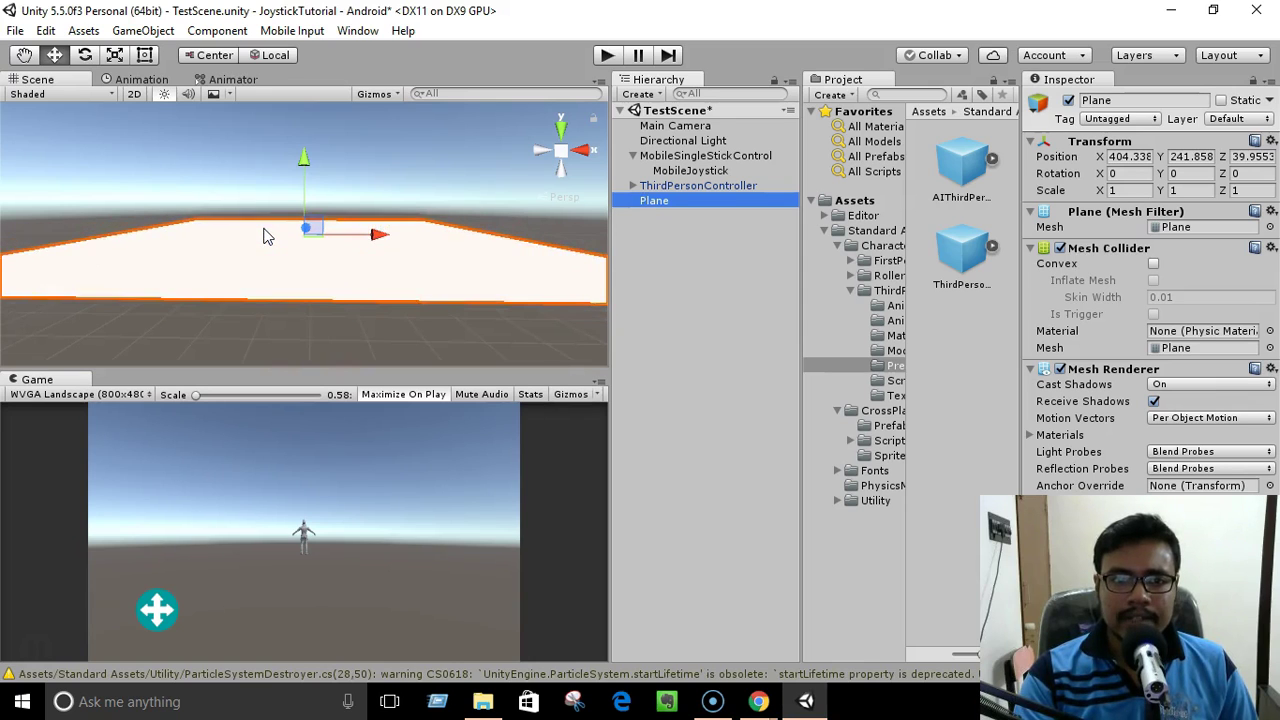
scroll(266, 237, down, 5)
alt+drag(384, 263, 40, 262)
alt+drag(437, 226, 145, 247)
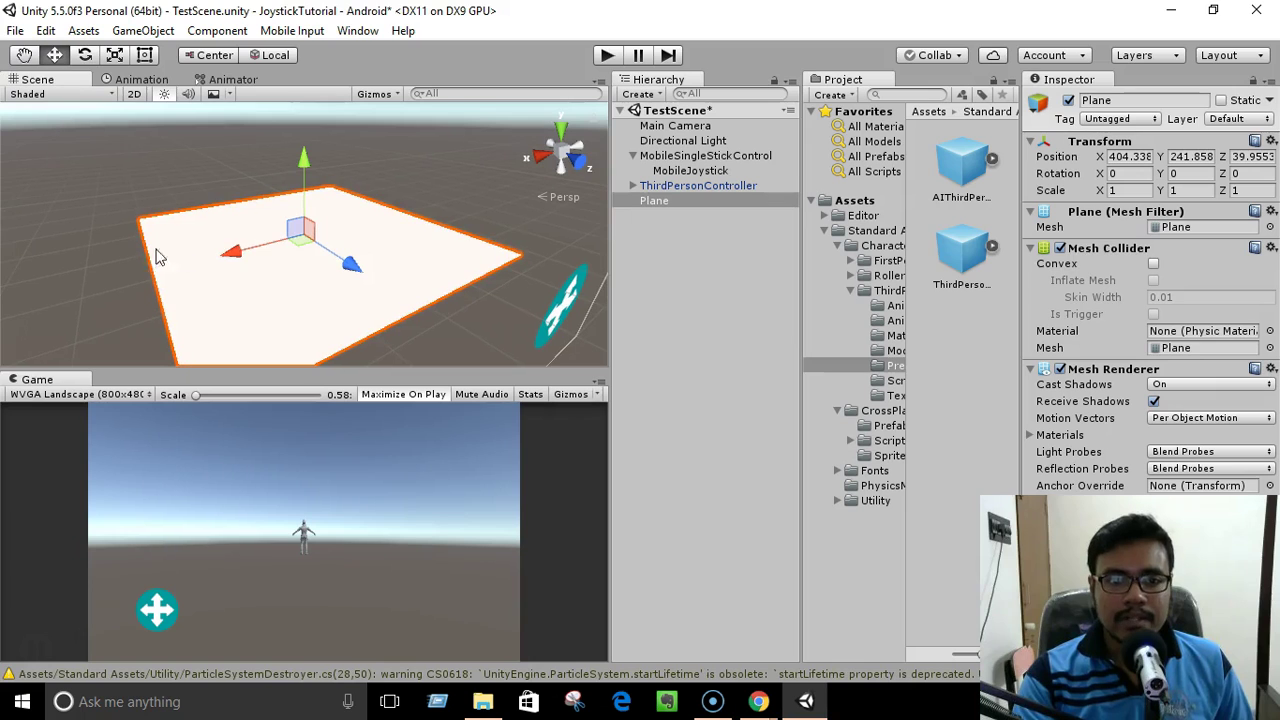
- Reset the Plane's transform so it sits at the origin beneath the third-person character
click(669, 188)
key(f)
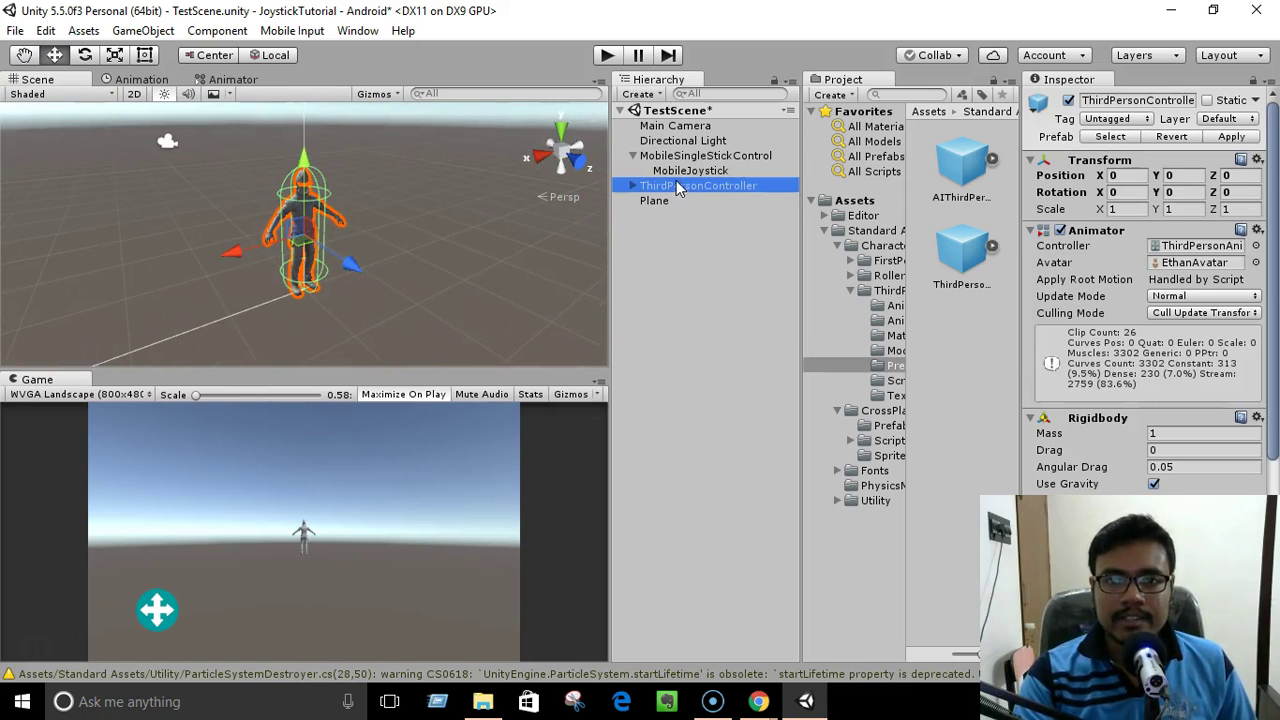
click(673, 200)
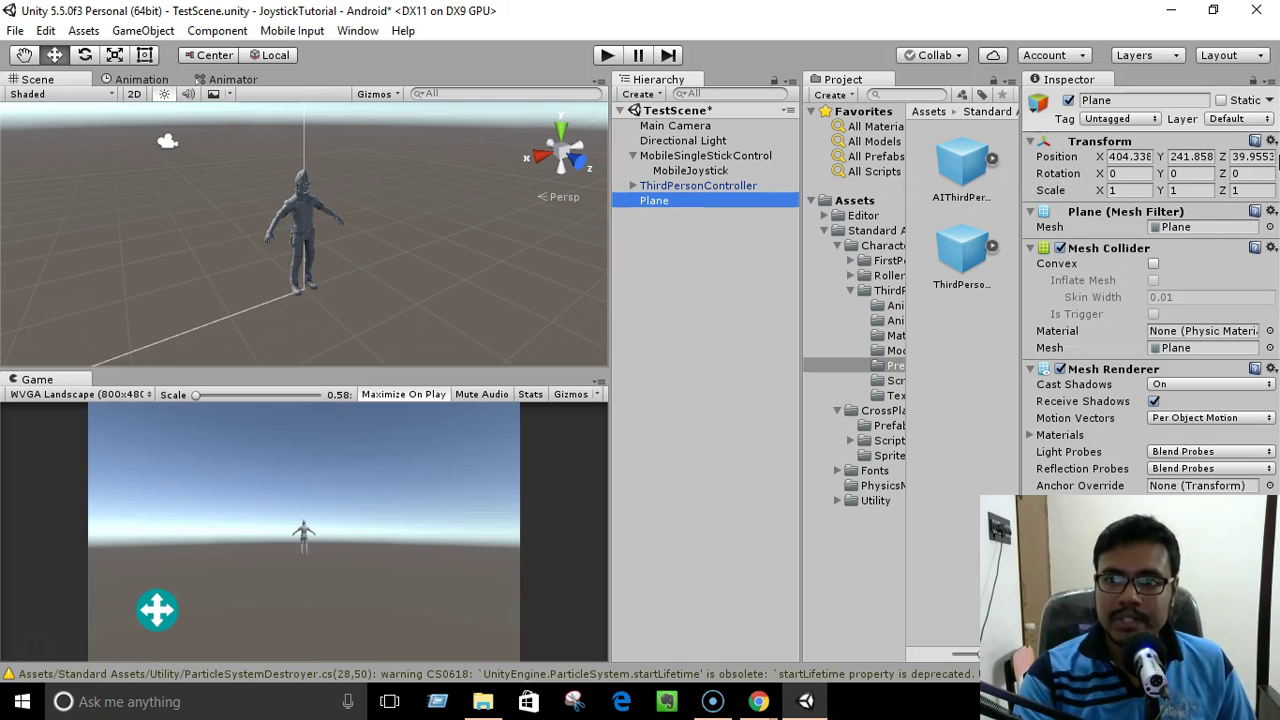
click(1271, 141)
click(1202, 166)
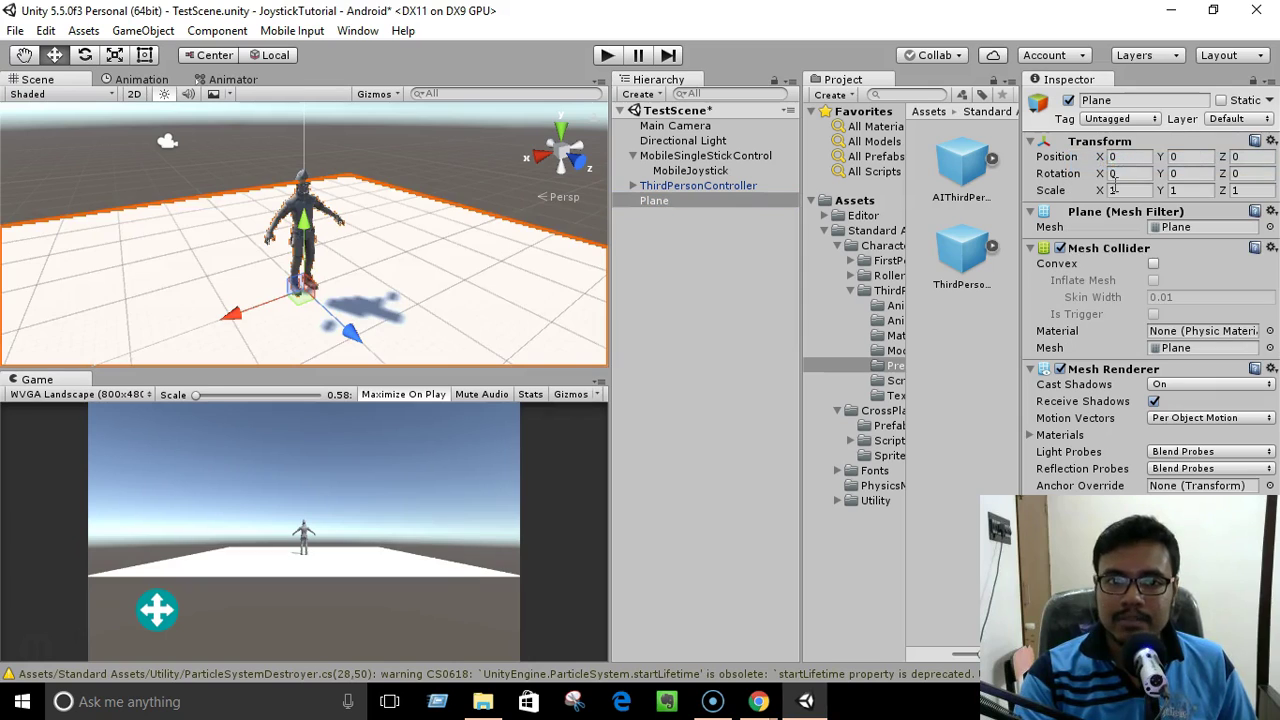
click(1271, 141)
click(1150, 165)
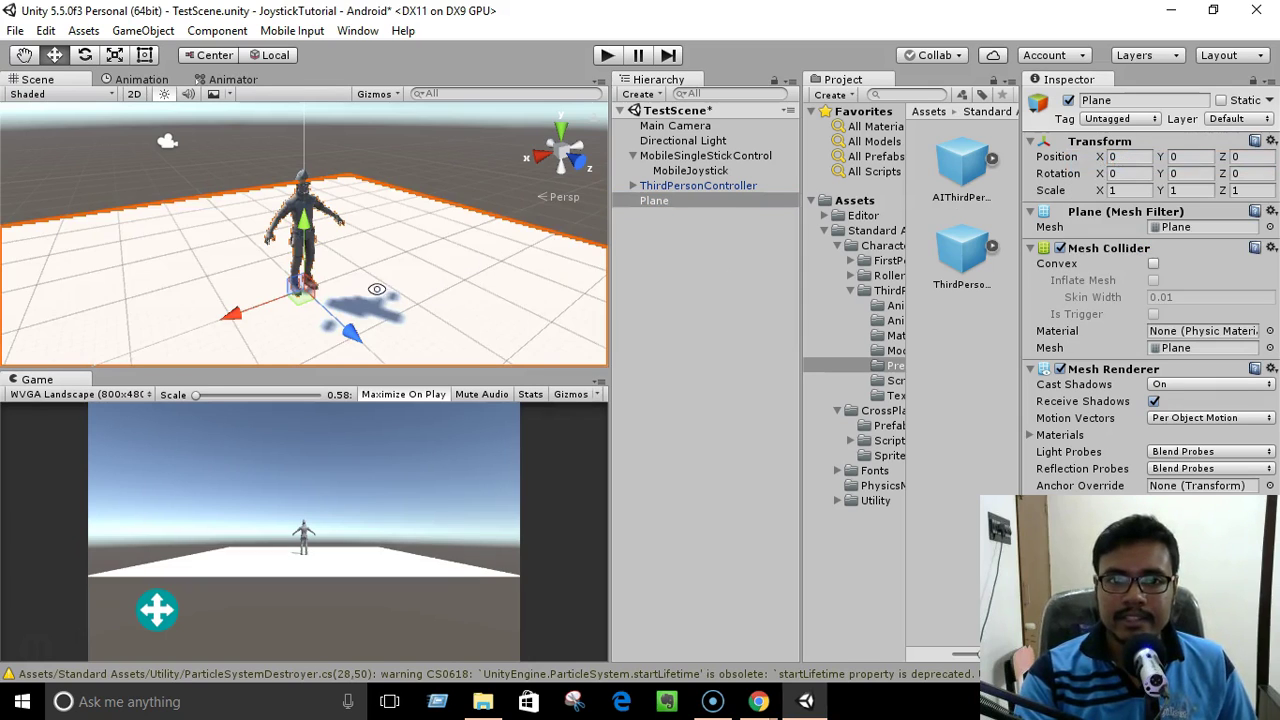
- Set the Plane's scale to 10 on X and 10 on Z
alt+scroll(362, 267, down, 18)
alt+drag(362, 267, 231, 189)
alt+drag(371, 267, 304, 236)
click(655, 201)
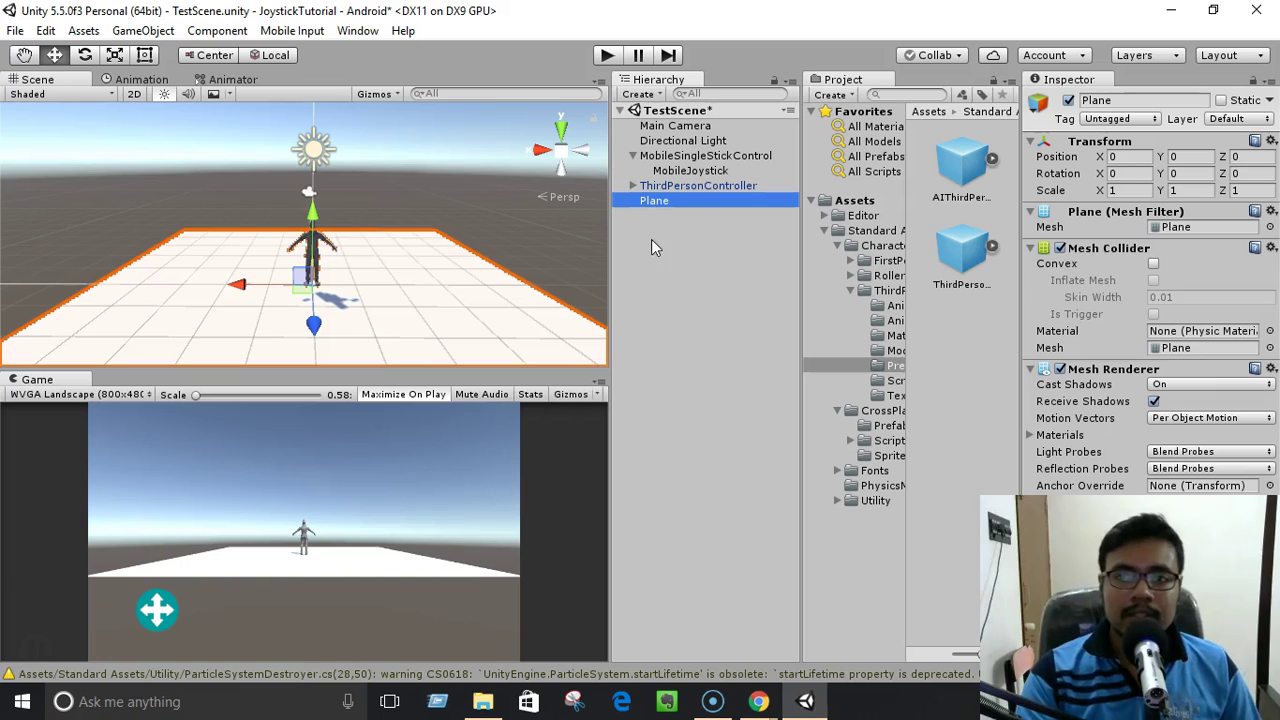
click(1135, 190)
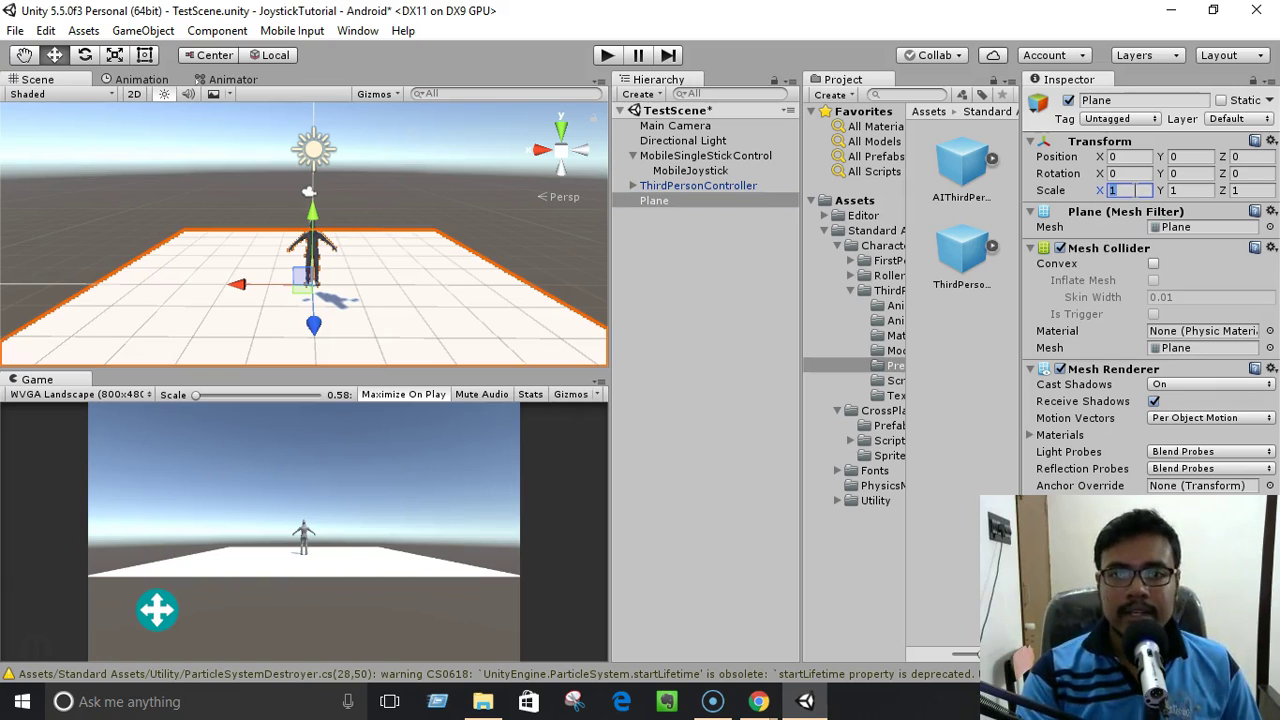
text(10)
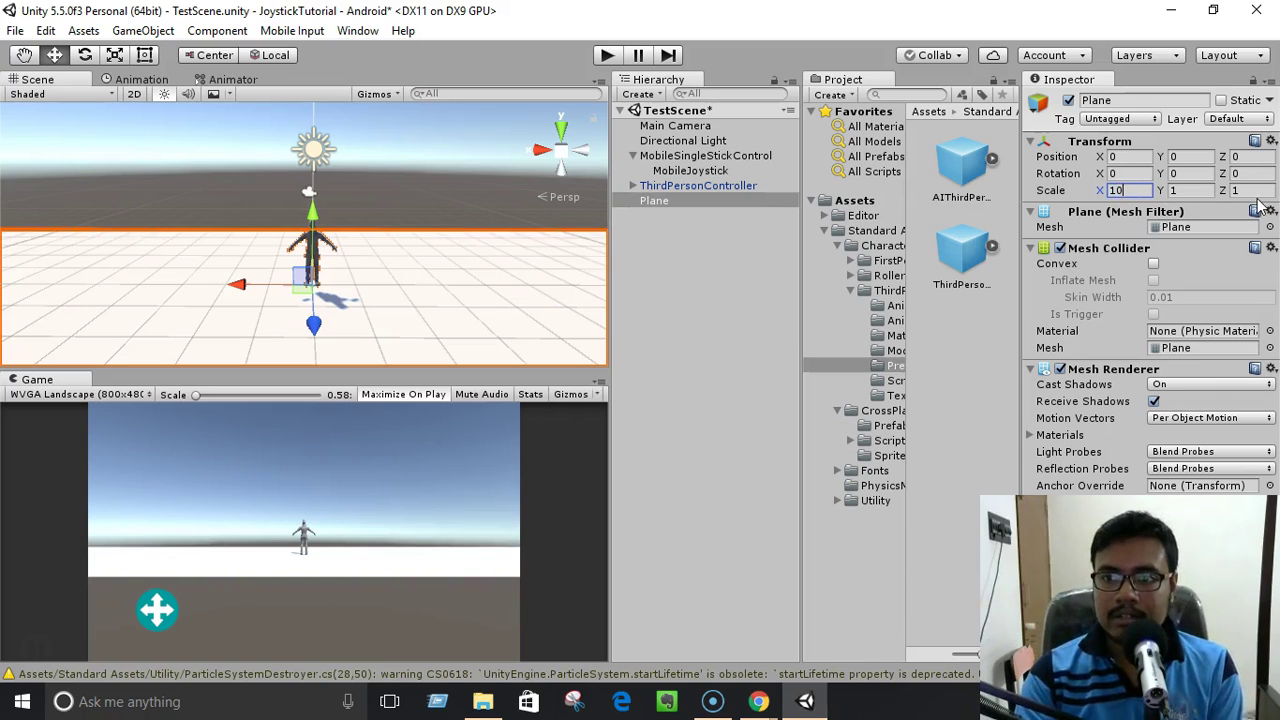
click(1250, 190)
text(10)
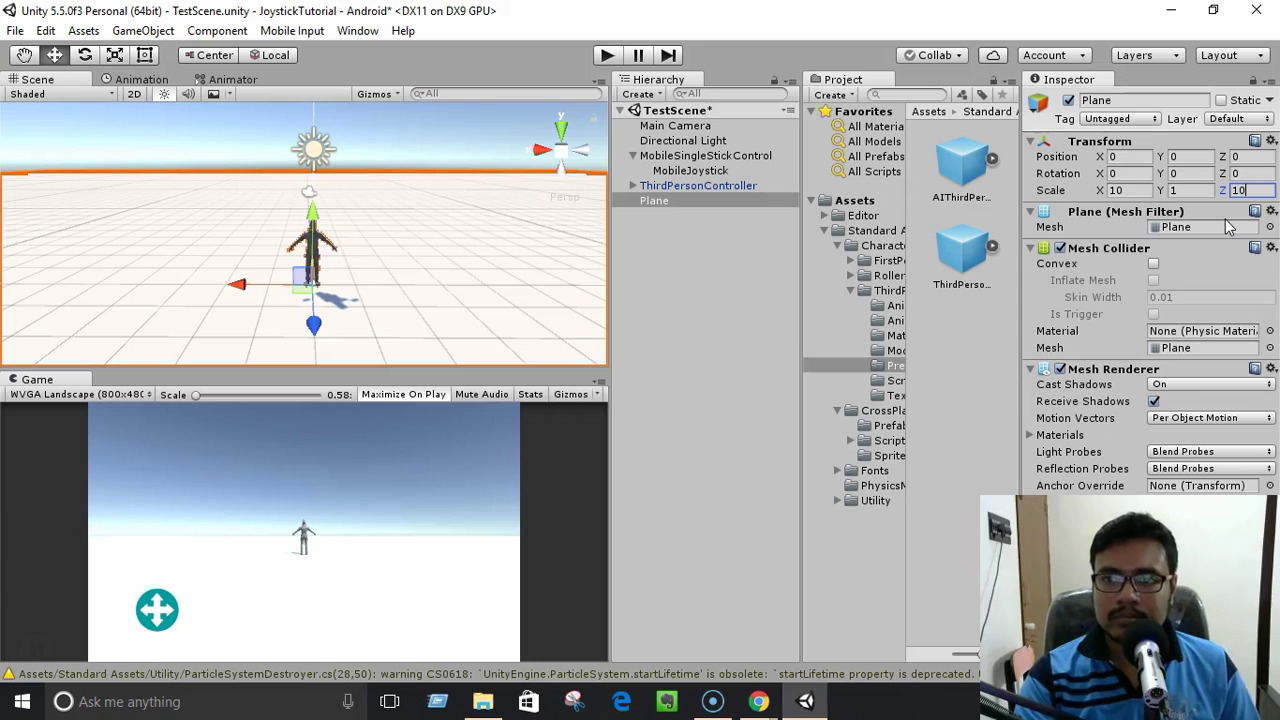
scroll(335, 200, down, 5)
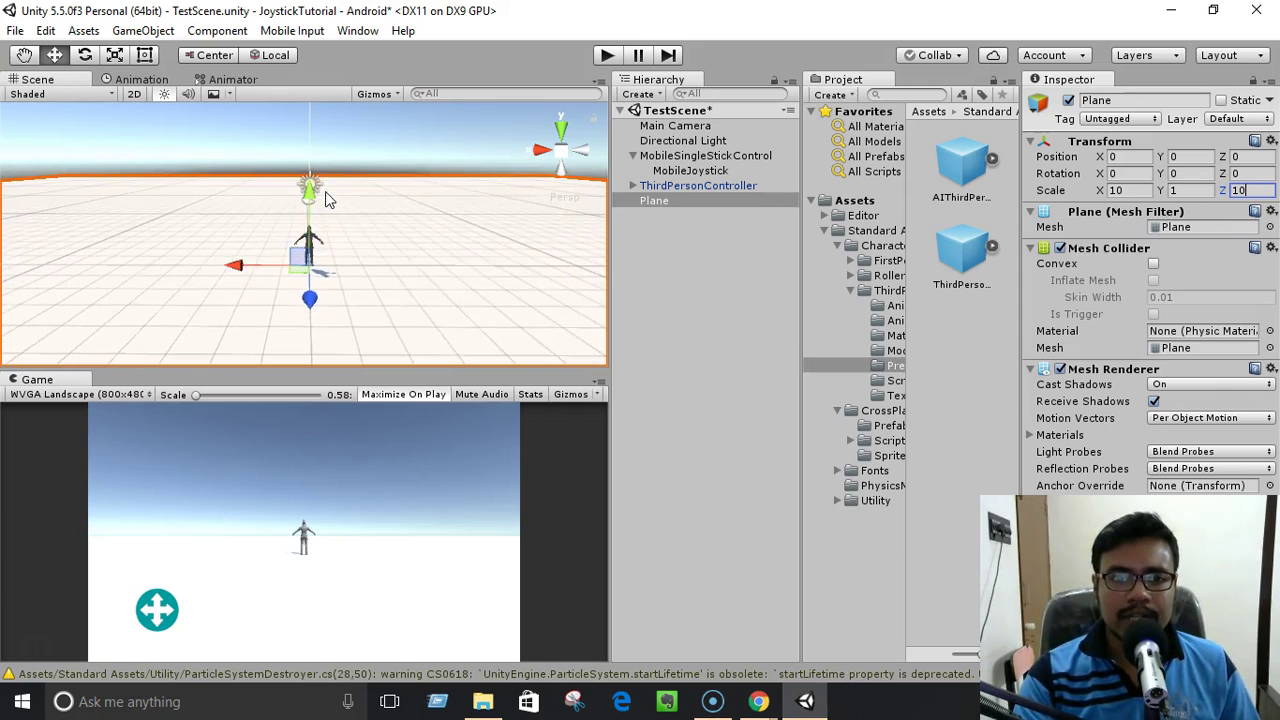
scroll(324, 198, down, 5)
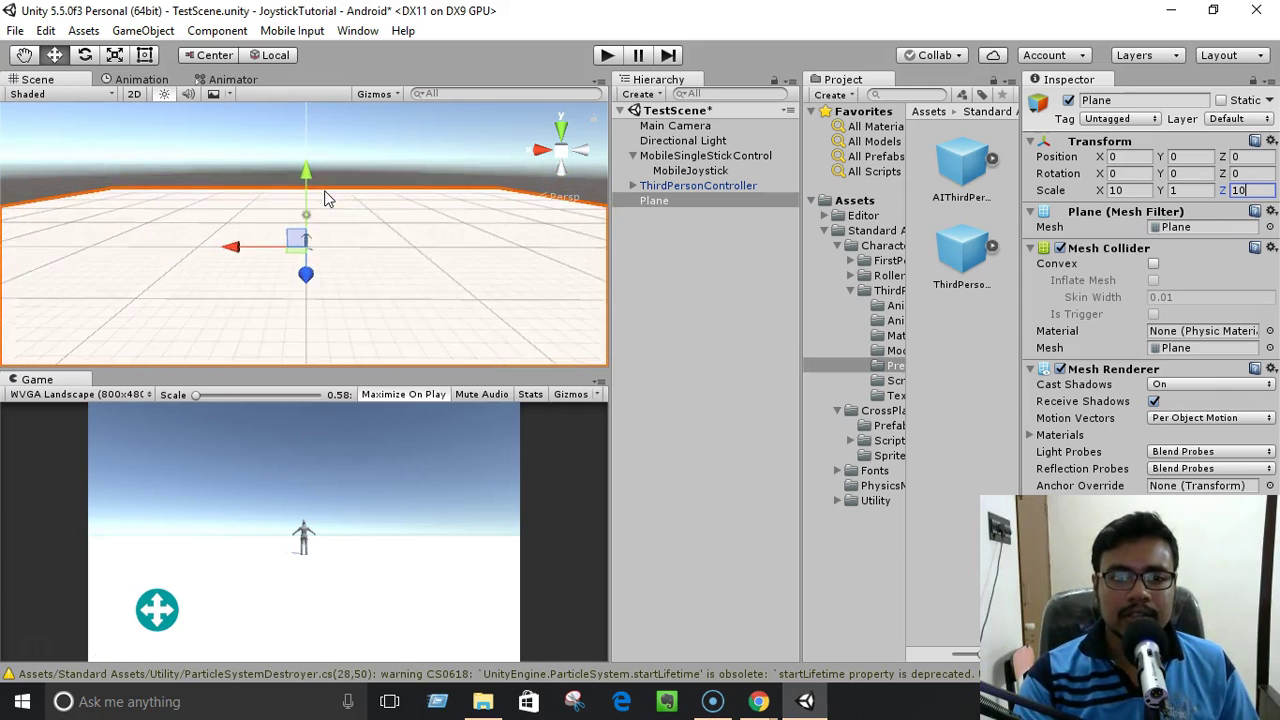
scroll(324, 198, down, 2)
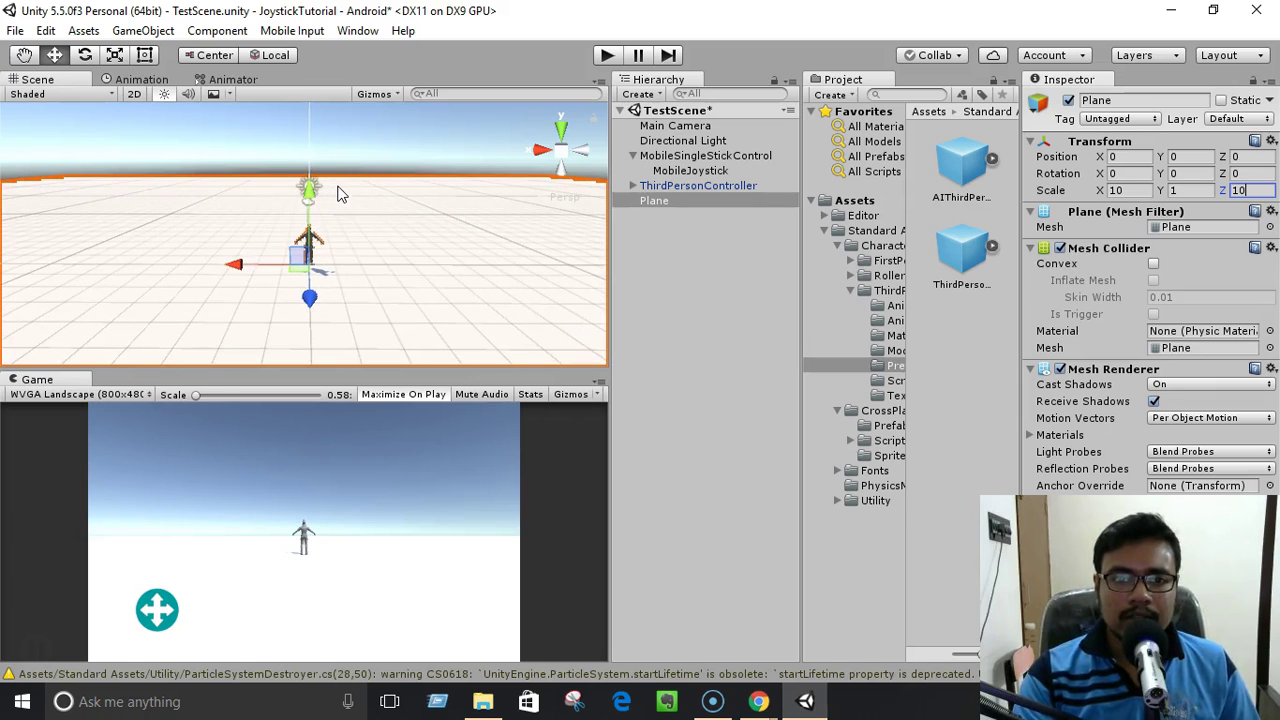
- Test moving the third-person character with the on-screen joystick in play mode, and stop playback
key(ctrl+p)
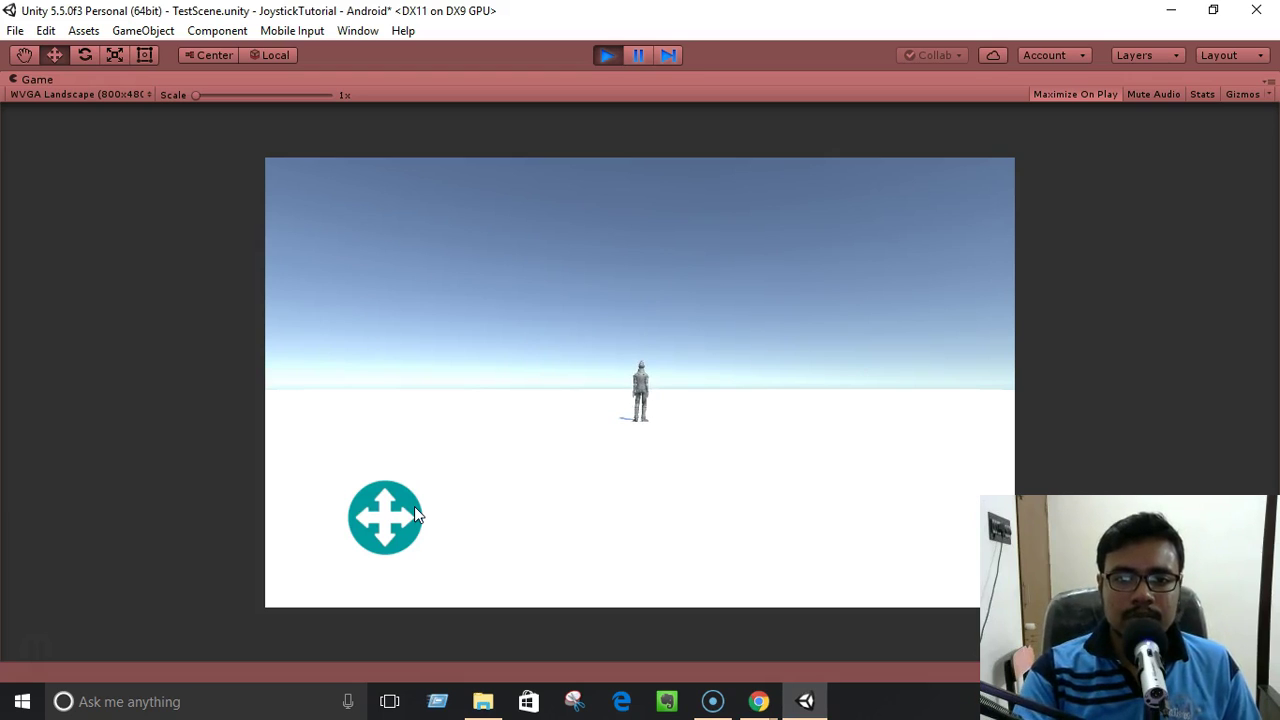
mouse_move(401, 519)
mouse_down()
mouse_move(400, 465)
mouse_move(470, 492)
mouse_move(487, 563)
mouse_move(446, 582)
mouse_move(299, 551)
mouse_move(278, 533)
mouse_move(320, 449)
mouse_move(397, 466)
mouse_move(415, 510)
mouse_move(391, 593)
mouse_move(334, 614)
mouse_move(303, 543)
mouse_move(379, 454)
mouse_move(433, 457)
mouse_move(425, 562)
mouse_move(397, 626)
mouse_move(392, 525)
mouse_up()
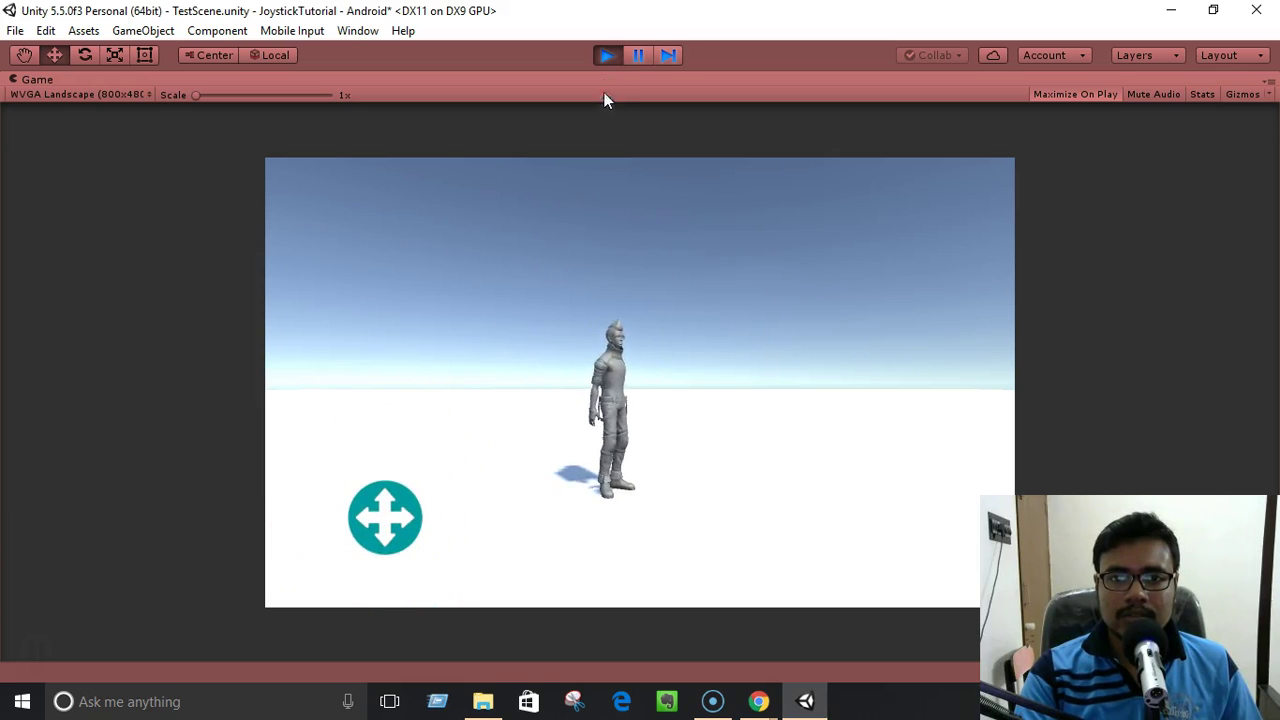
click(607, 55)
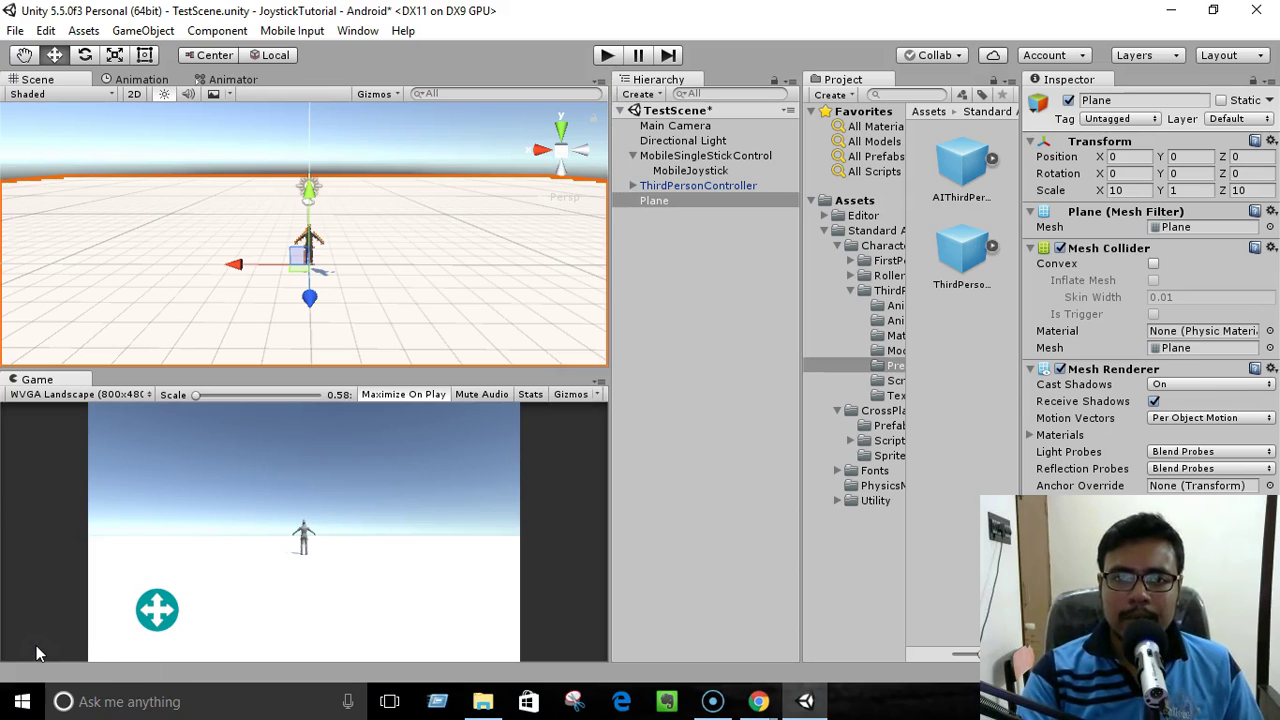
- Review the ThirdPersonController's components, steer the character in several directions with the joystick in play mode, and stop playback
click(681, 186)
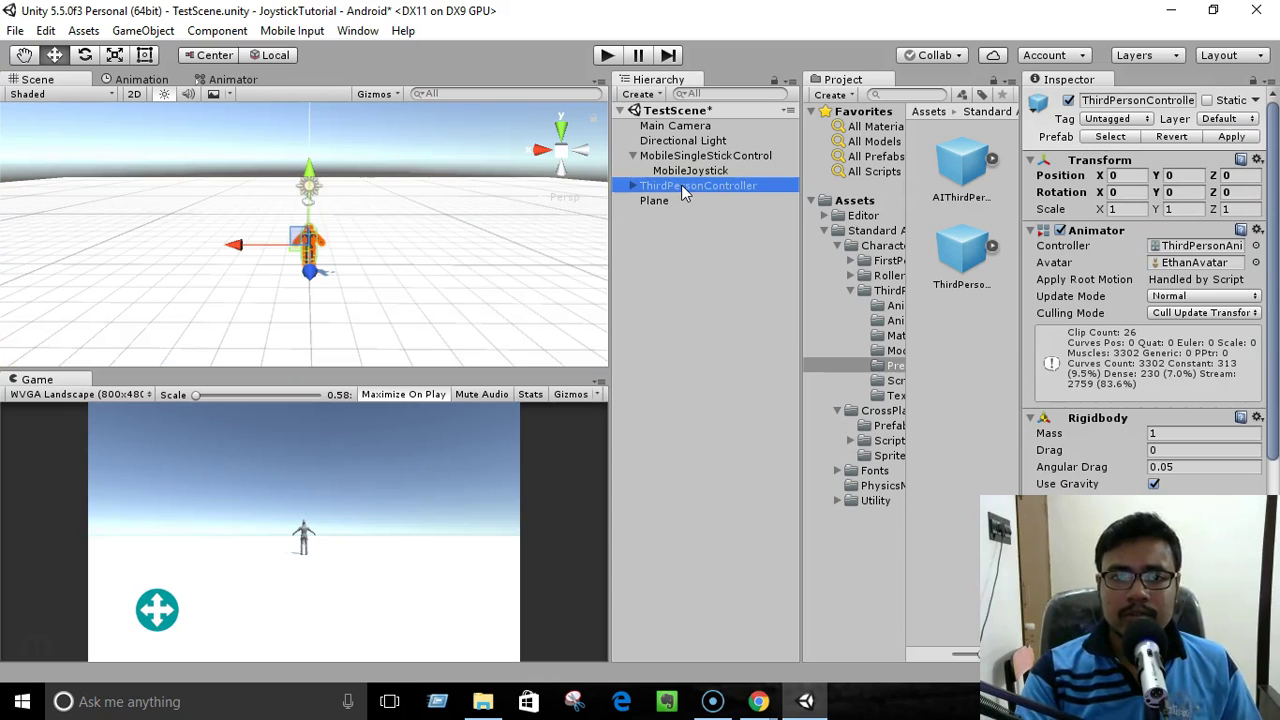
scroll(1195, 352, down, 6)
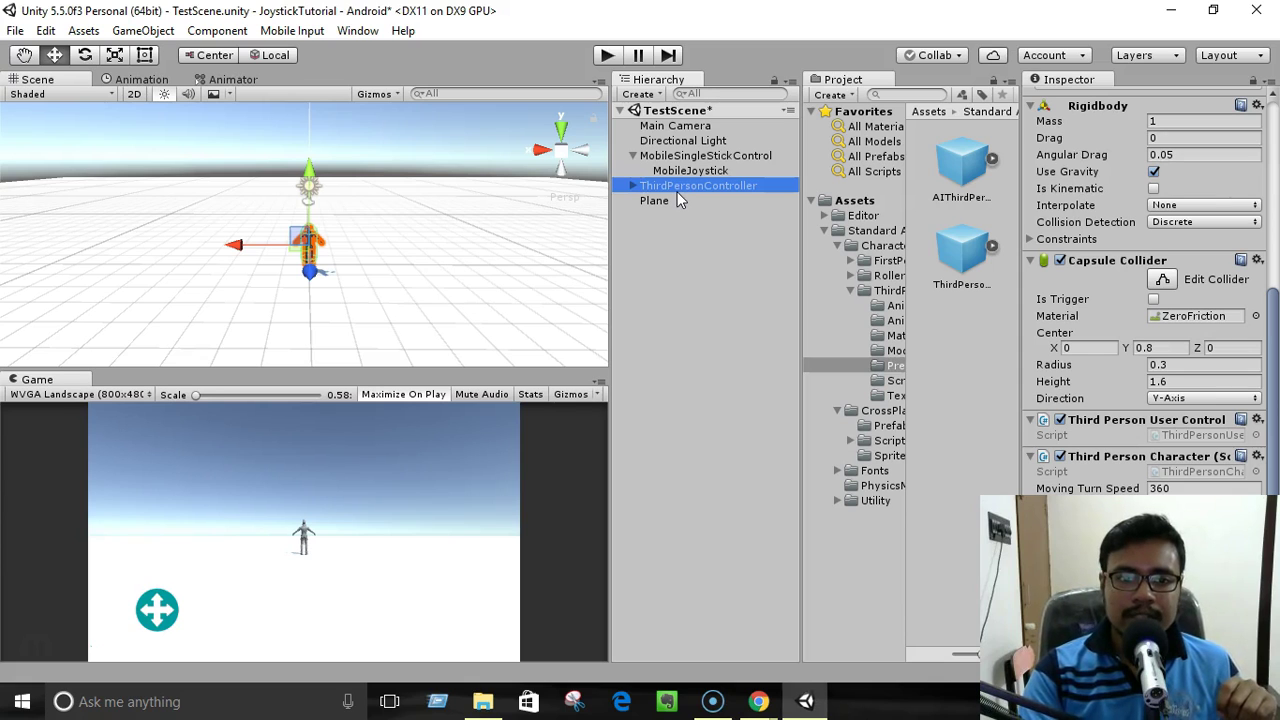
click(607, 56)
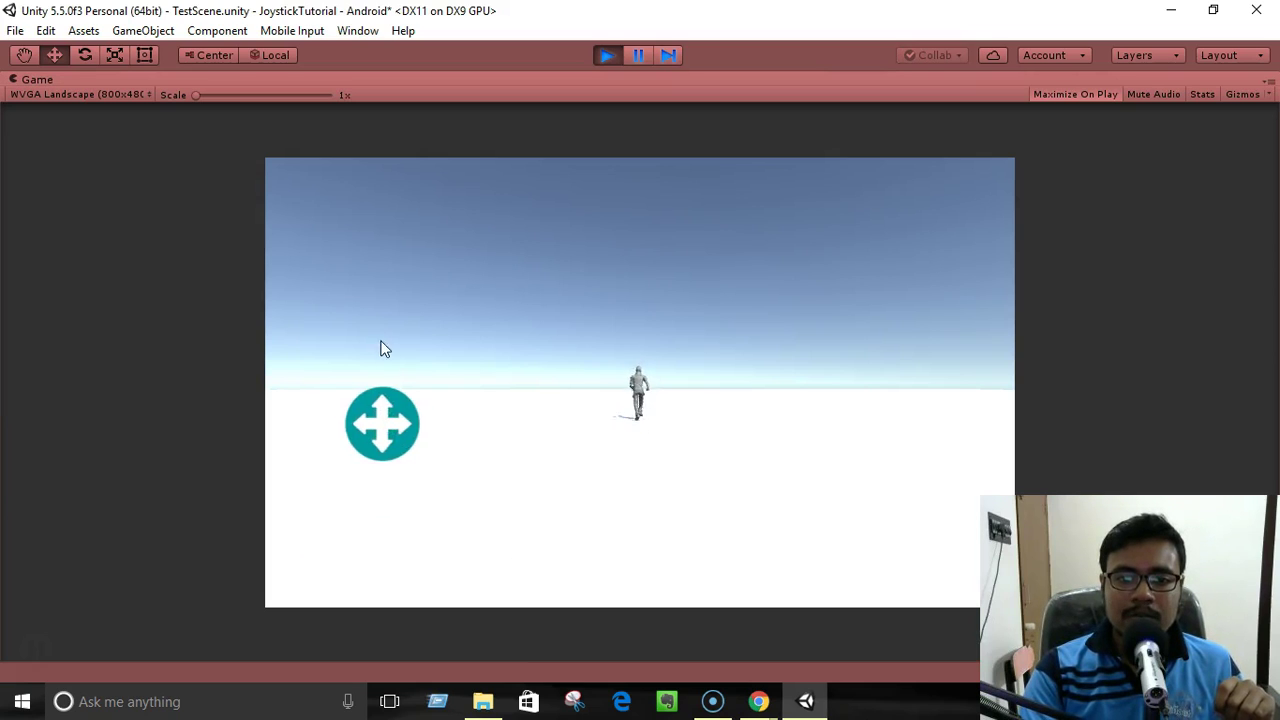
mouse_move(381, 341)
mouse_down()
mouse_move(281, 661)
mouse_move(625, 554)
mouse_move(368, 416)
mouse_move(504, 459)
mouse_move(366, 642)
mouse_move(337, 366)
mouse_move(485, 440)
mouse_move(466, 570)
mouse_move(391, 323)
mouse_move(323, 494)
mouse_move(378, 532)
mouse_move(331, 402)
mouse_move(337, 569)
mouse_move(520, 386)
mouse_move(291, 515)
mouse_move(453, 596)
mouse_move(325, 440)
mouse_move(346, 551)
mouse_move(371, 529)
mouse_move(350, 575)
mouse_move(360, 634)
mouse_move(327, 490)
mouse_move(397, 520)
mouse_move(327, 540)
mouse_move(374, 491)
mouse_move(334, 531)
mouse_move(360, 571)
mouse_move(338, 564)
mouse_up()
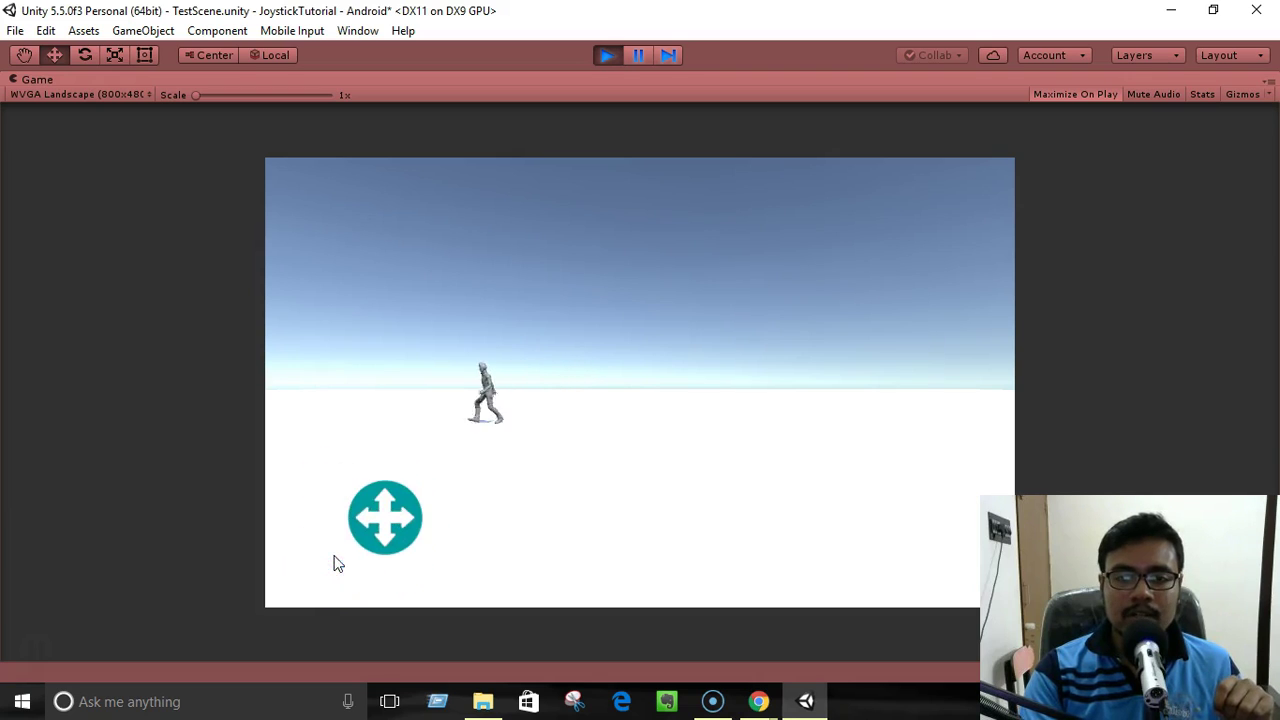
click(607, 54)
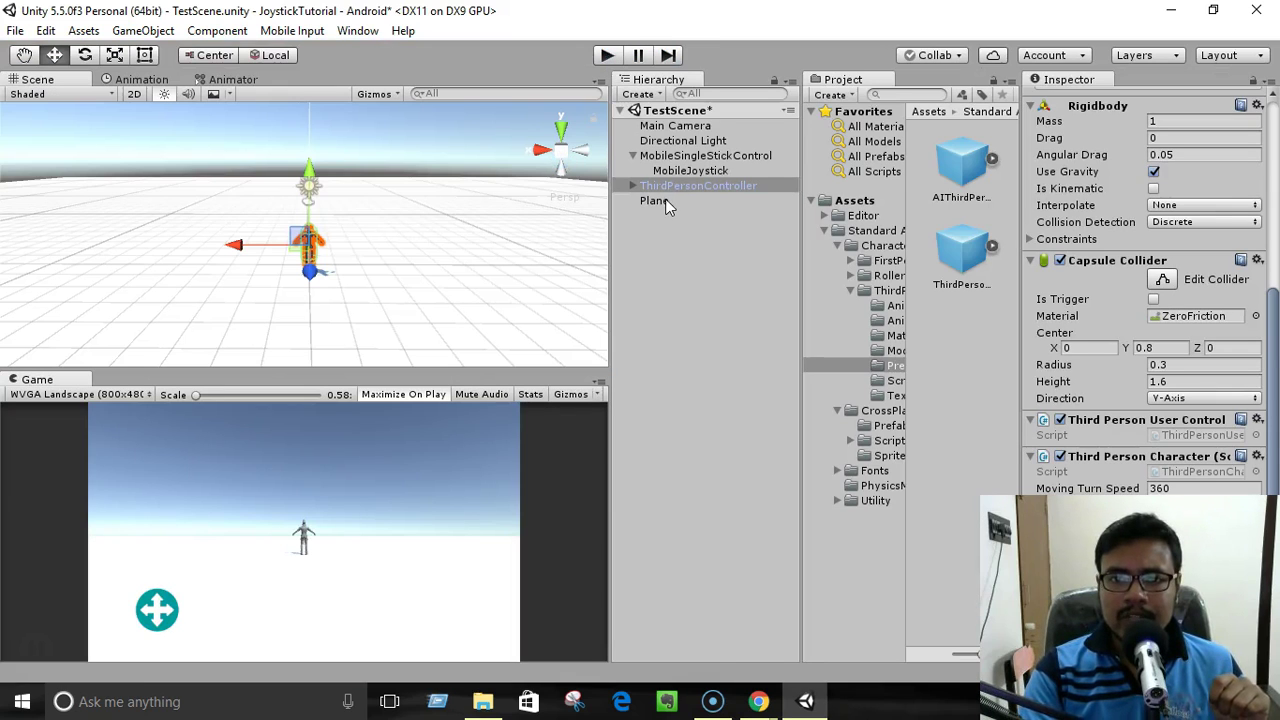
- Set the MobileJoystick's movement range to 30 and test steering the character in play mode
click(685, 171)
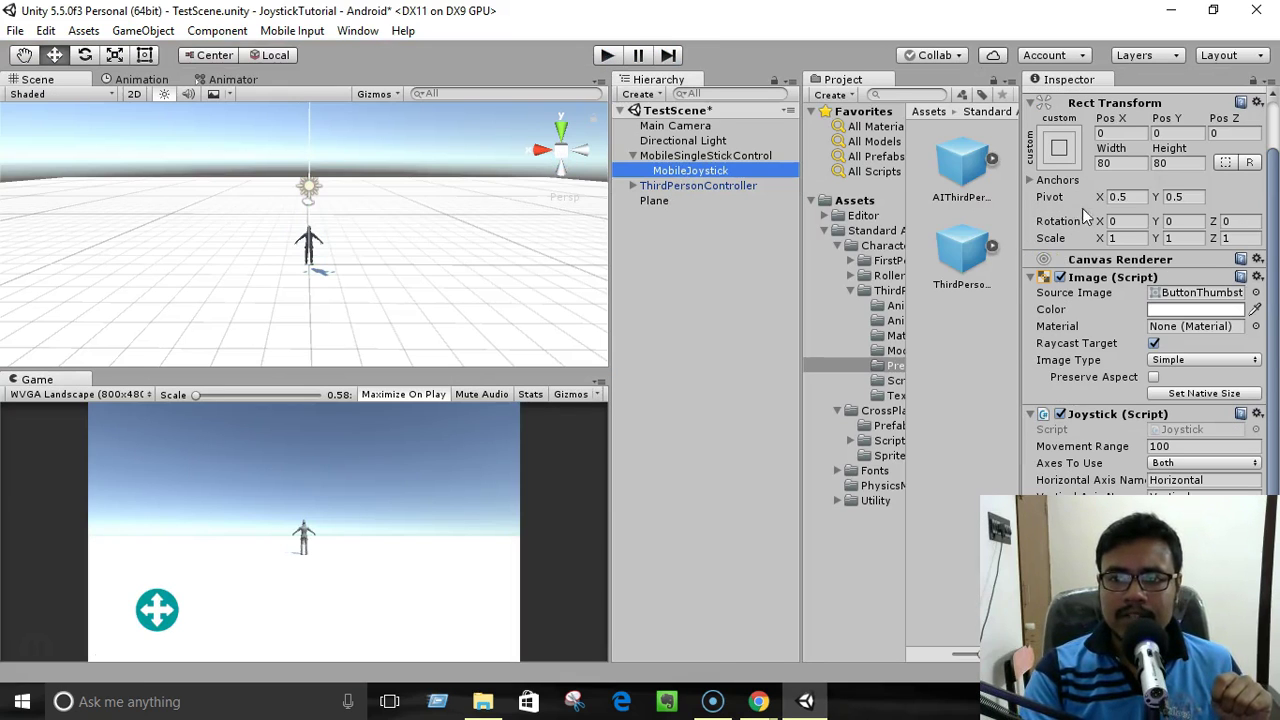
click(692, 157)
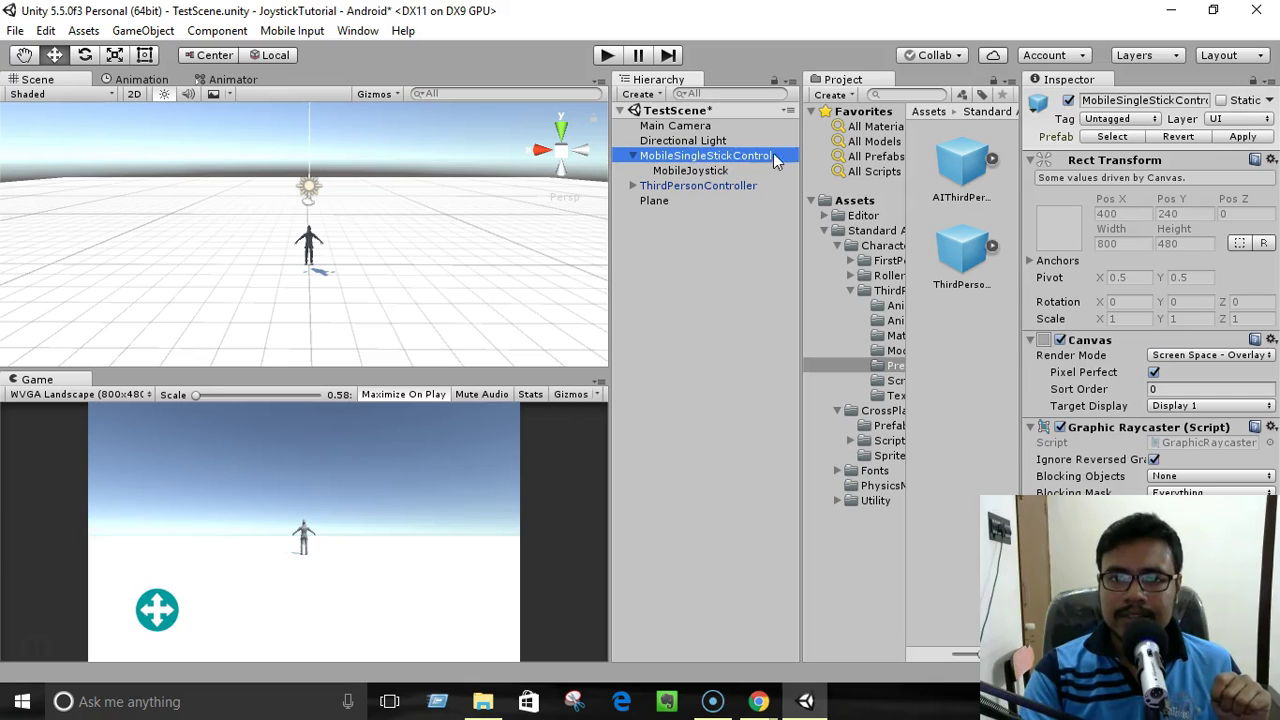
click(740, 172)
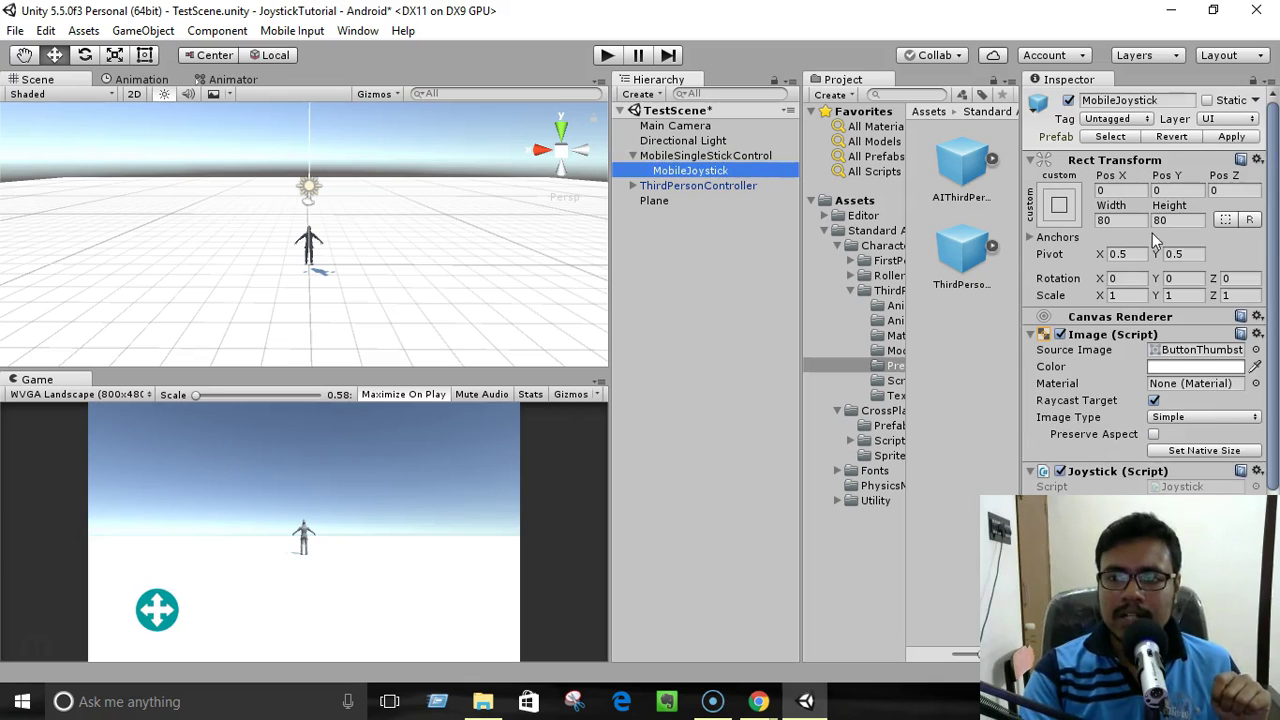
scroll(1232, 252, down, 3)
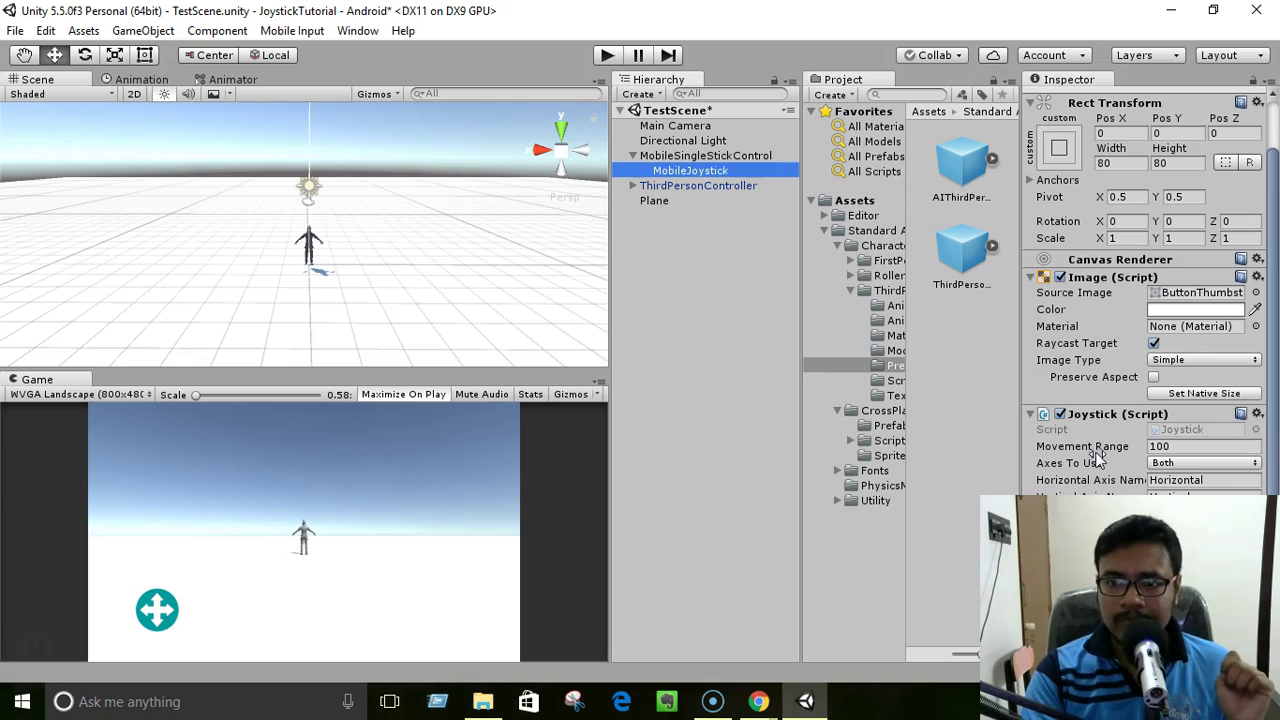
click(1180, 447)
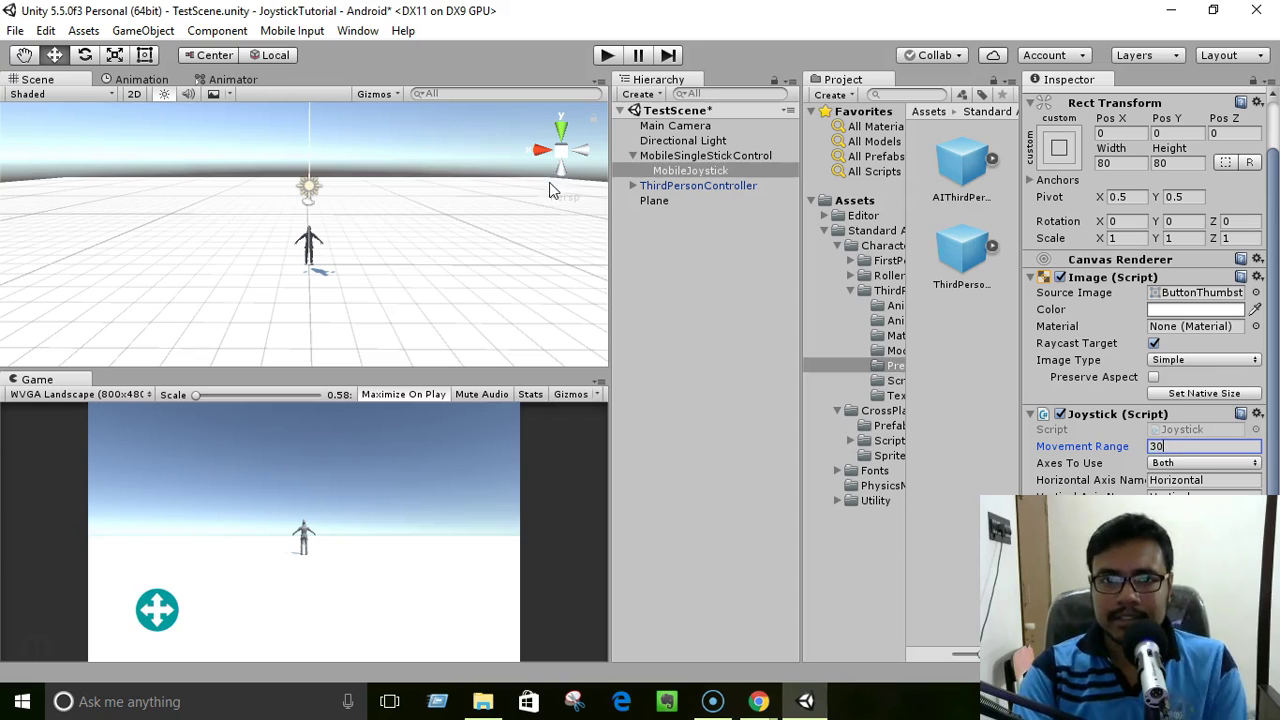
click(607, 55)
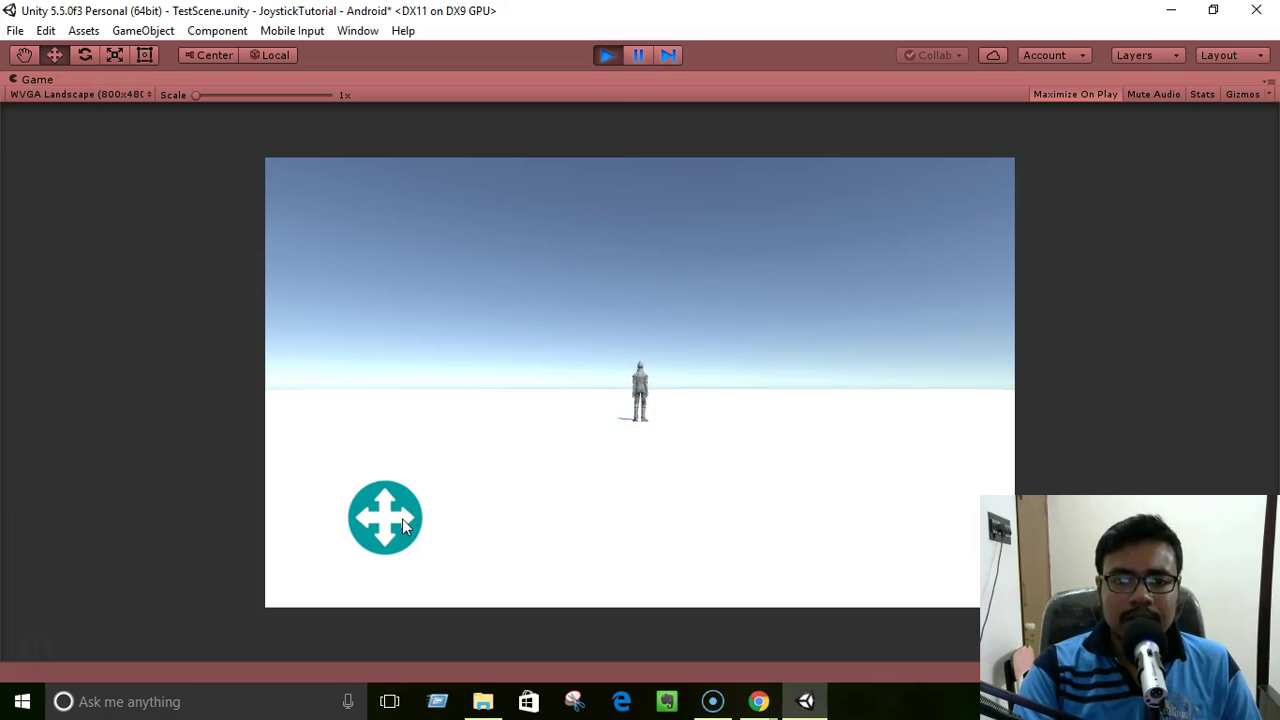
mouse_move(402, 518)
mouse_down()
mouse_move(419, 476)
mouse_move(311, 489)
mouse_move(420, 510)
mouse_move(400, 566)
mouse_move(350, 562)
mouse_move(401, 498)
mouse_move(314, 557)
mouse_move(340, 540)
mouse_up()
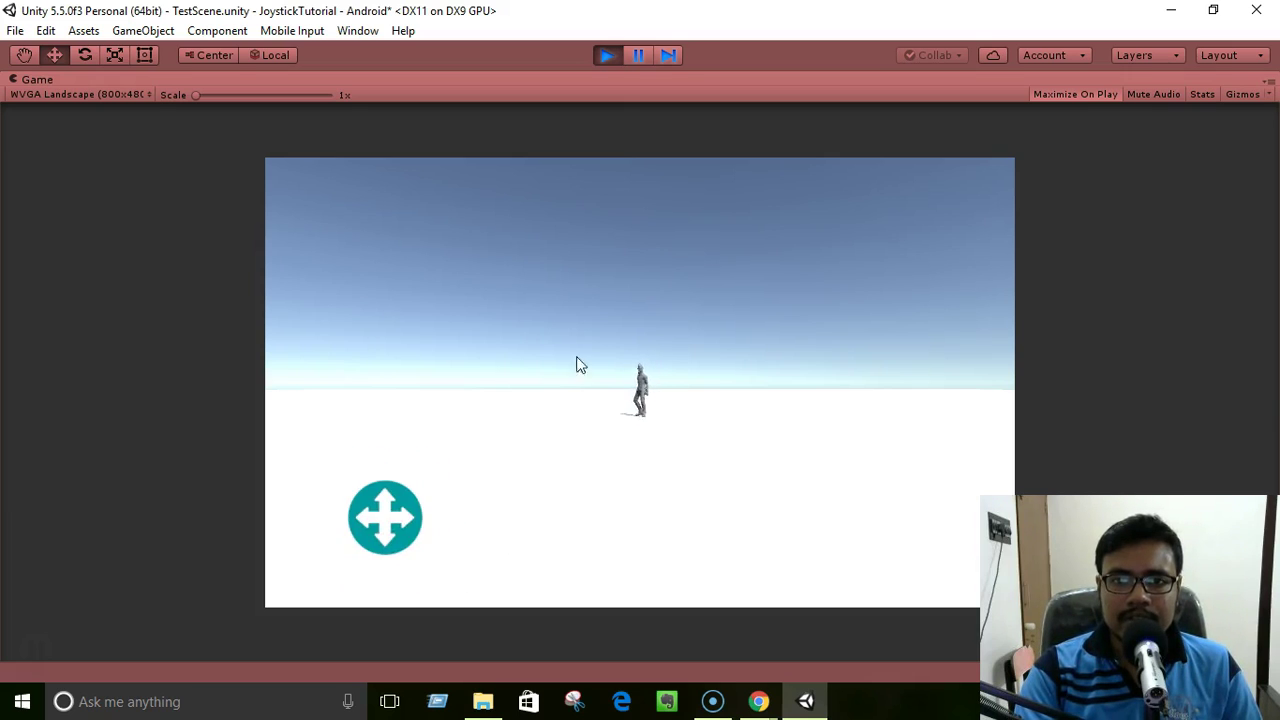
click(602, 62)
- Set the joystick's movement range to 50 and test it in play mode with Maximize On Play turned off
click(1180, 447)
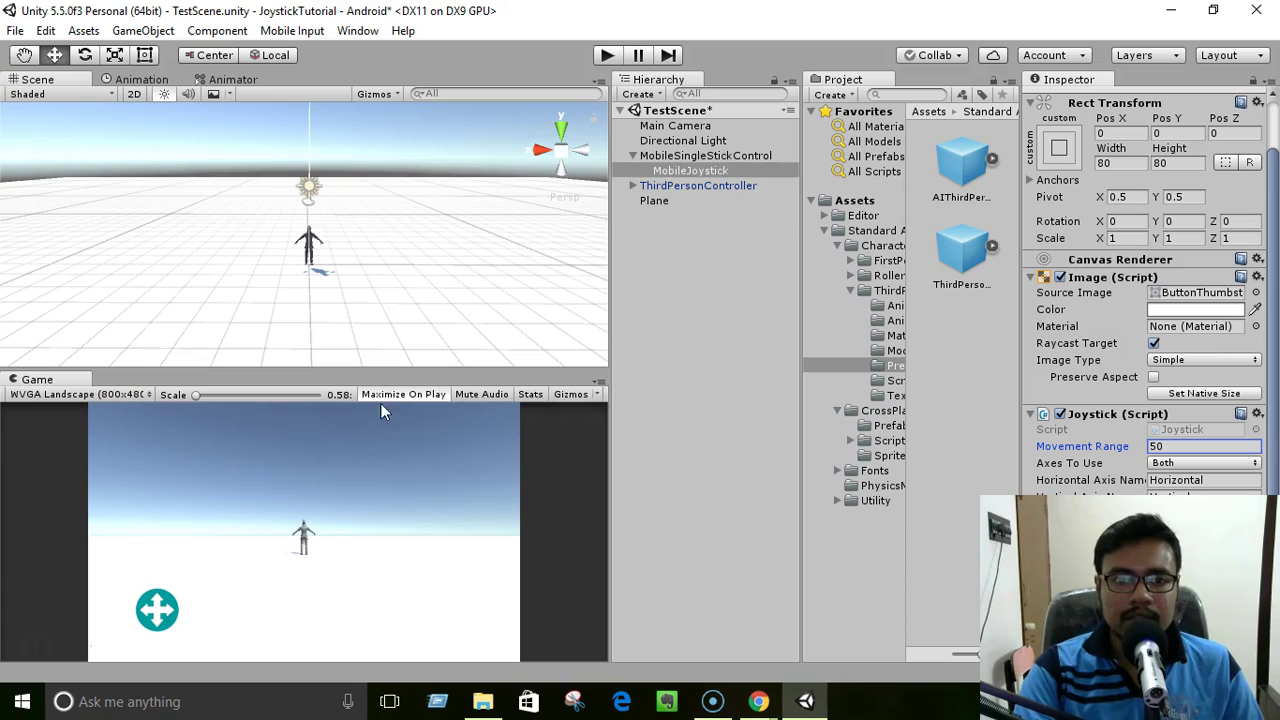
click(607, 56)
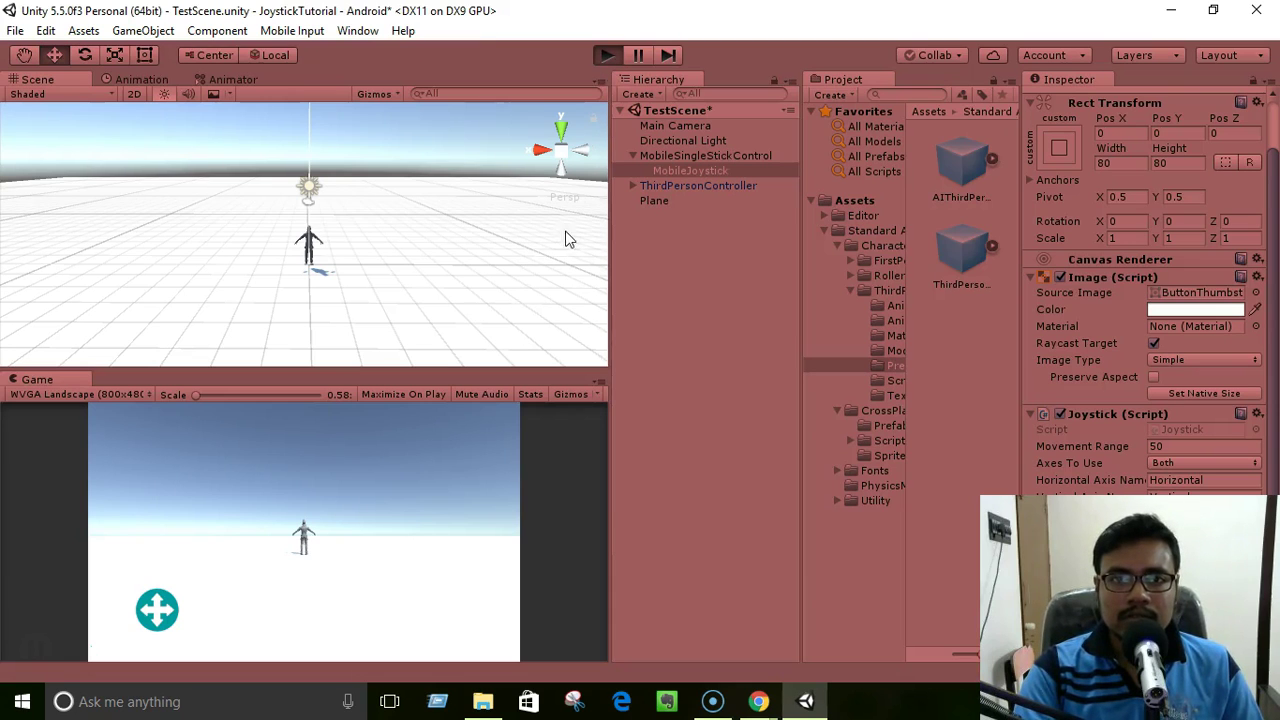
mouse_move(168, 620)
mouse_down()
mouse_move(153, 569)
mouse_move(205, 628)
mouse_move(136, 632)
mouse_move(130, 590)
mouse_up()
click(607, 56)
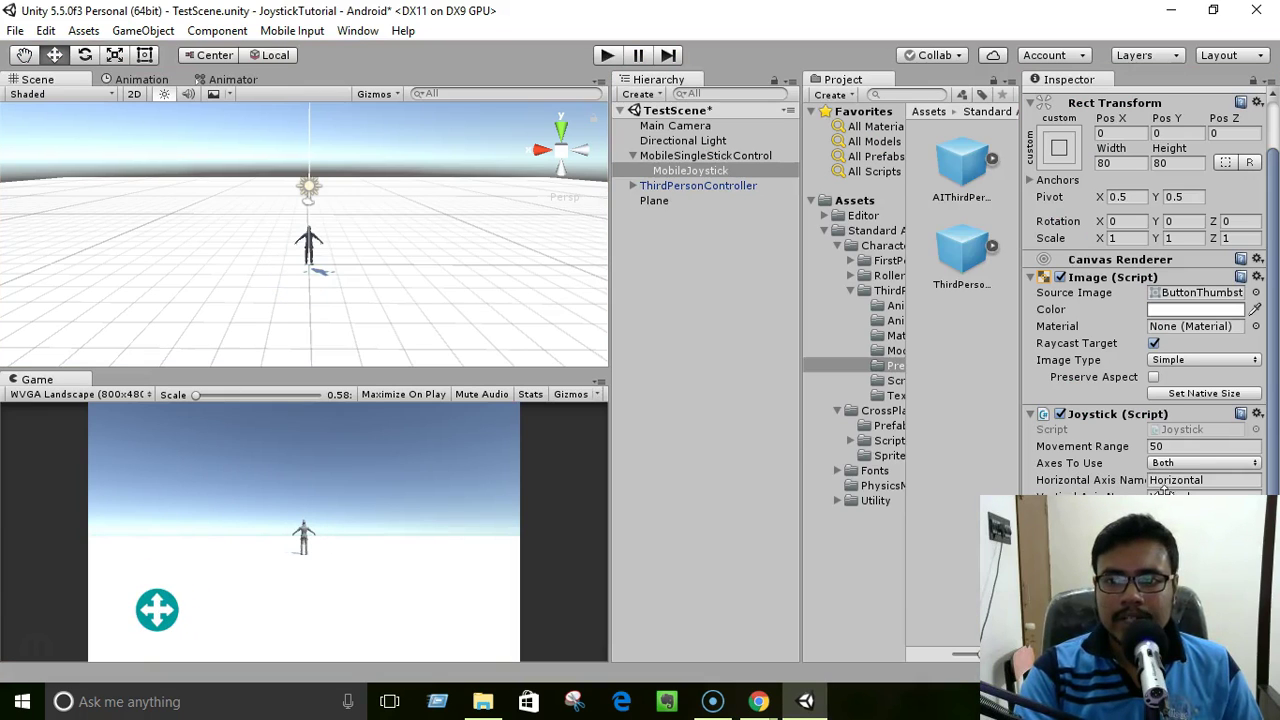
- Set the joystick's movement range to 40 and test steering the character in play mode
click(1180, 429)
click(1160, 447)
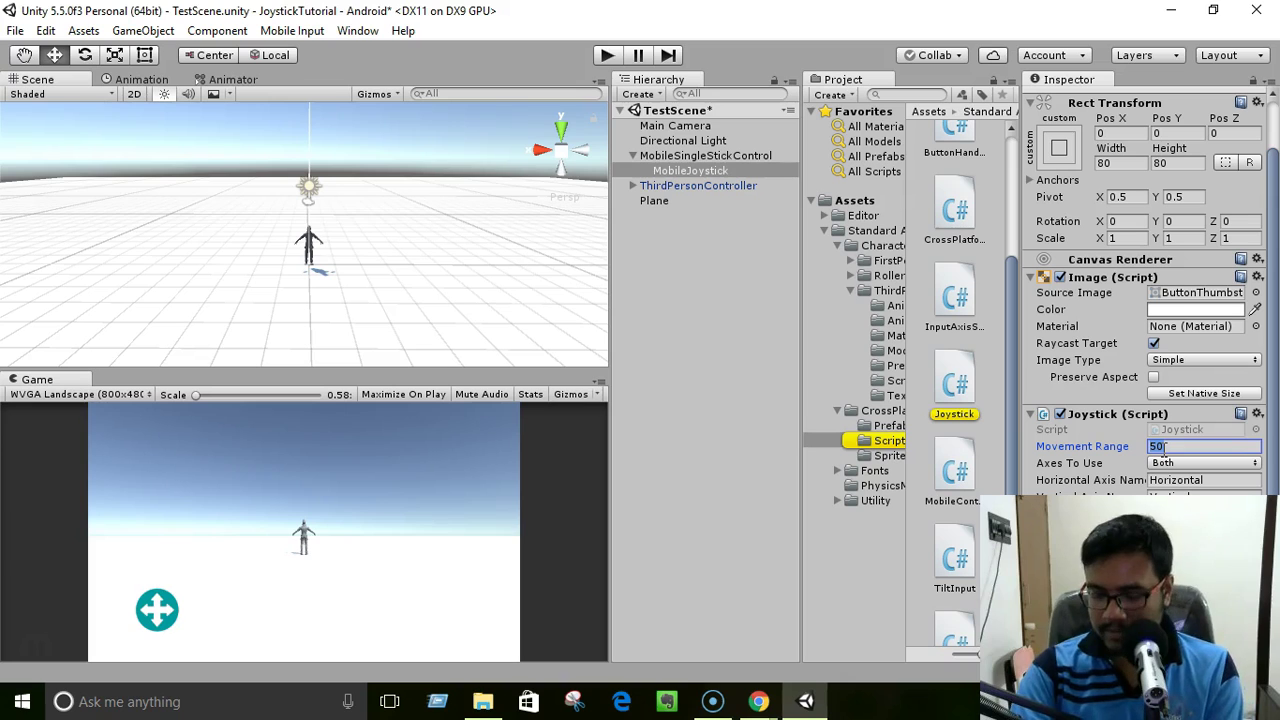
click(606, 56)
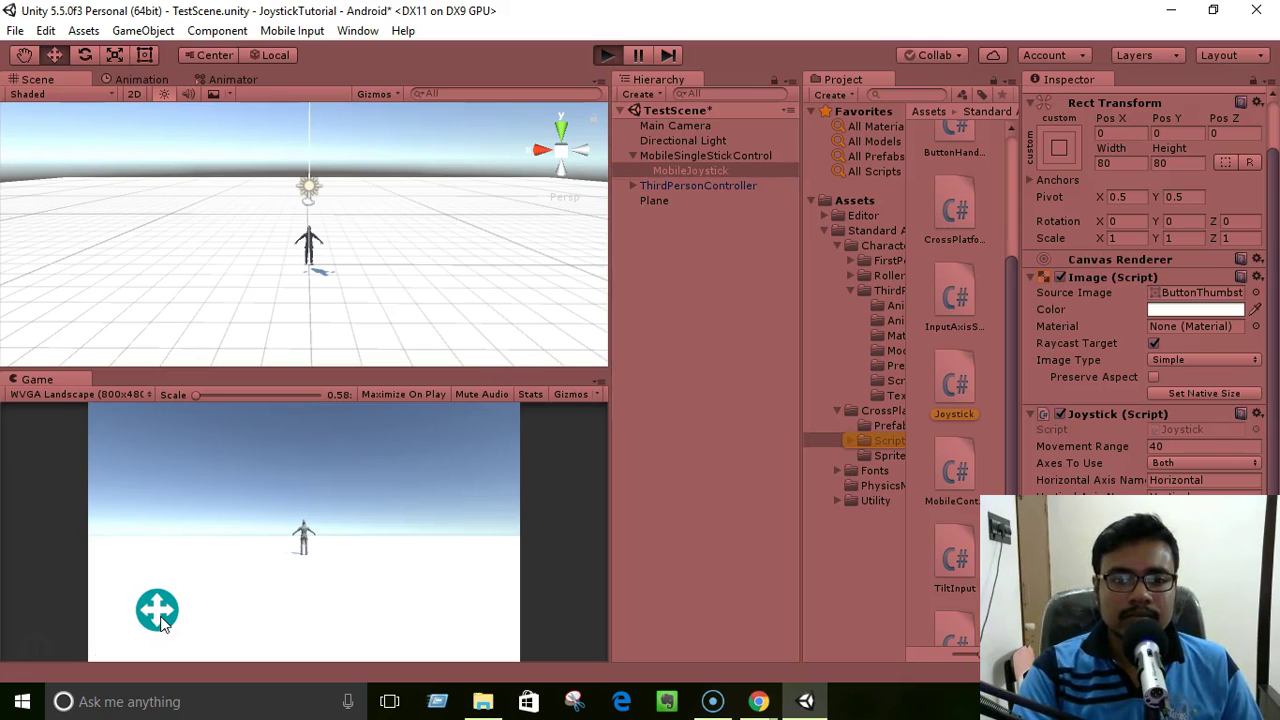
mouse_move(163, 620)
mouse_down()
mouse_move(137, 592)
mouse_move(96, 620)
mouse_move(140, 648)
mouse_move(171, 643)
mouse_move(162, 661)
mouse_move(238, 642)
mouse_move(226, 584)
mouse_move(155, 587)
mouse_move(128, 625)
mouse_move(175, 595)
mouse_move(110, 617)
mouse_move(166, 612)
mouse_move(128, 616)
mouse_move(211, 649)
mouse_move(191, 640)
mouse_move(205, 560)
mouse_move(130, 565)
mouse_move(157, 563)
mouse_move(158, 630)
mouse_up()
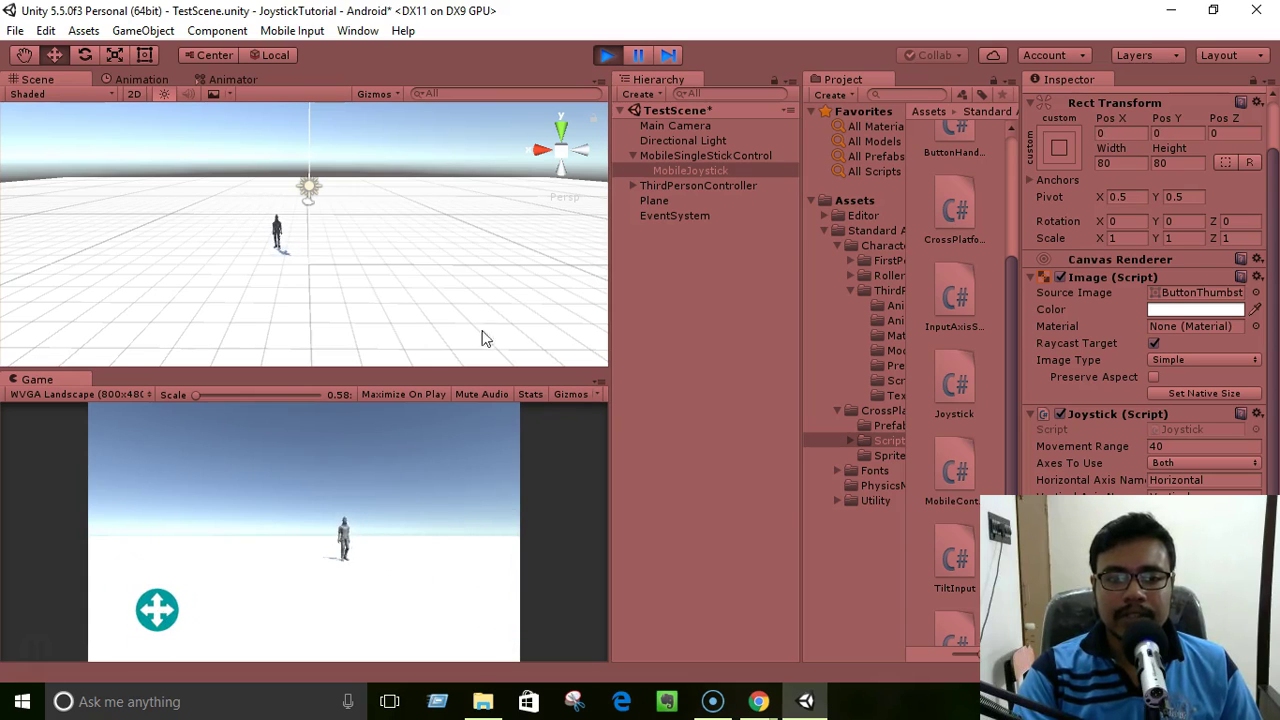
click(605, 57)
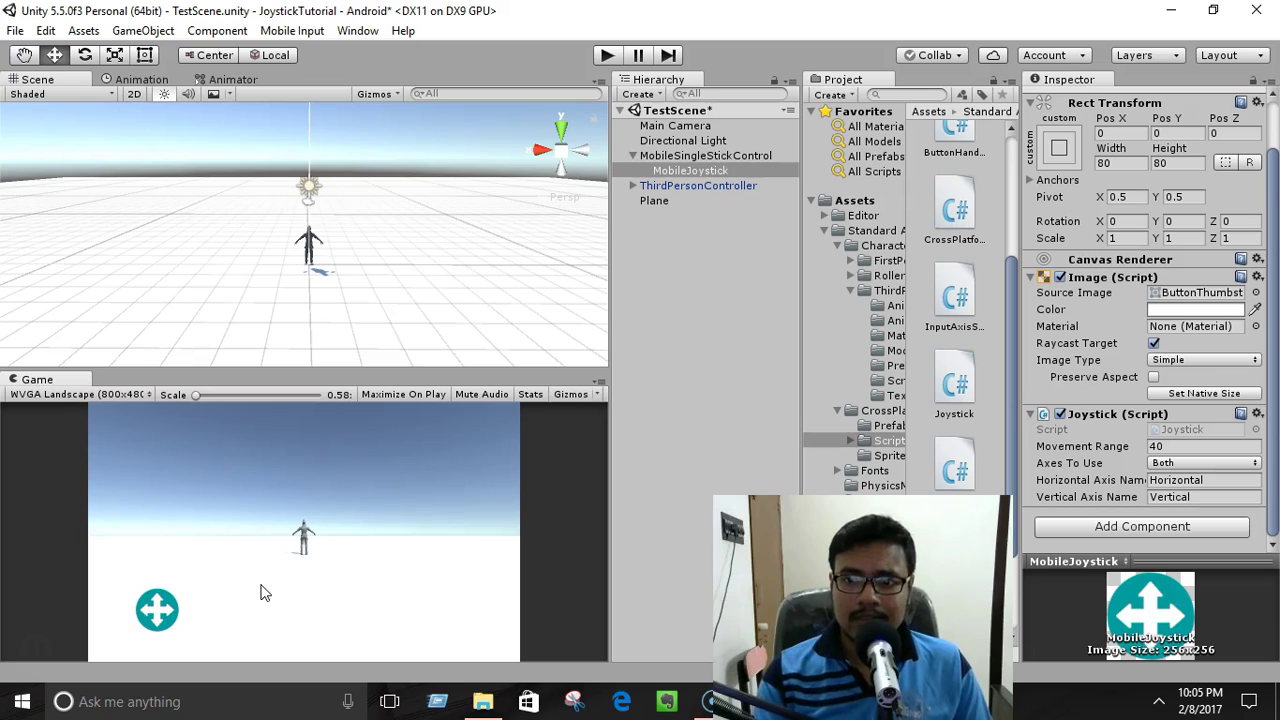
- Set the joystick's Axes To Use to Only Horizontal, and test sideways steering of the character in play mode
click(1179, 461)
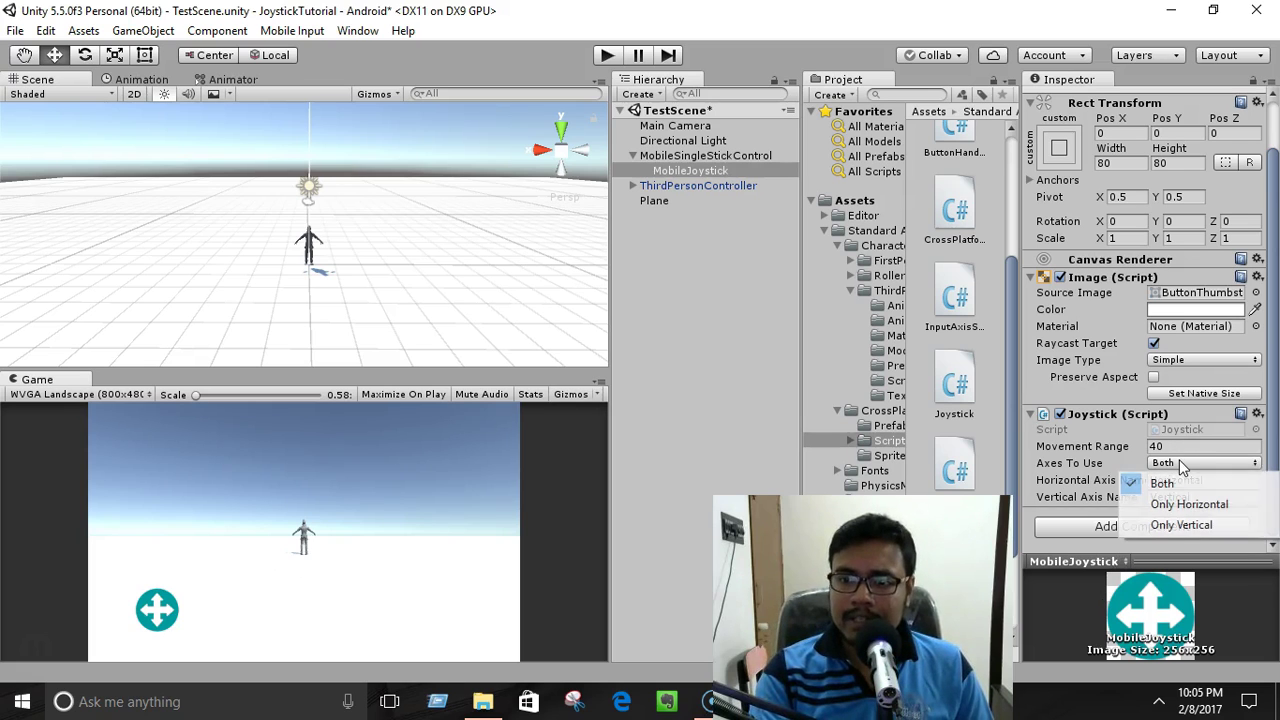
click(1189, 504)
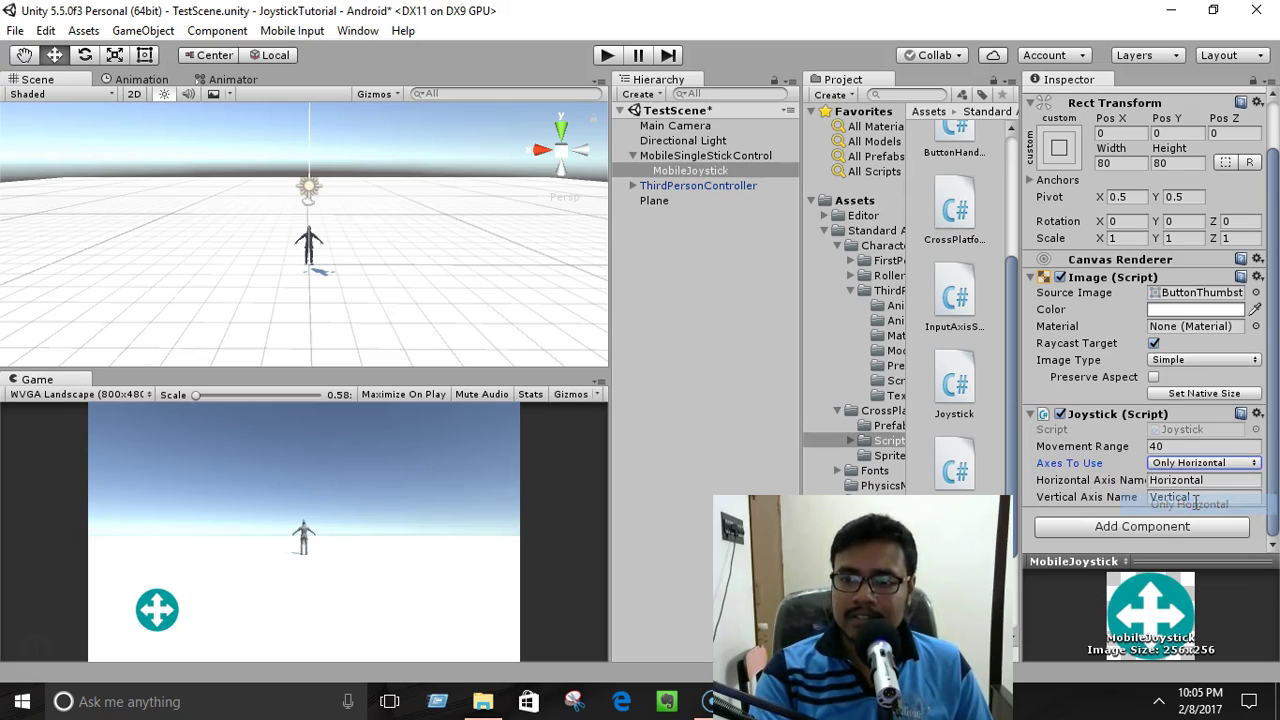
click(607, 56)
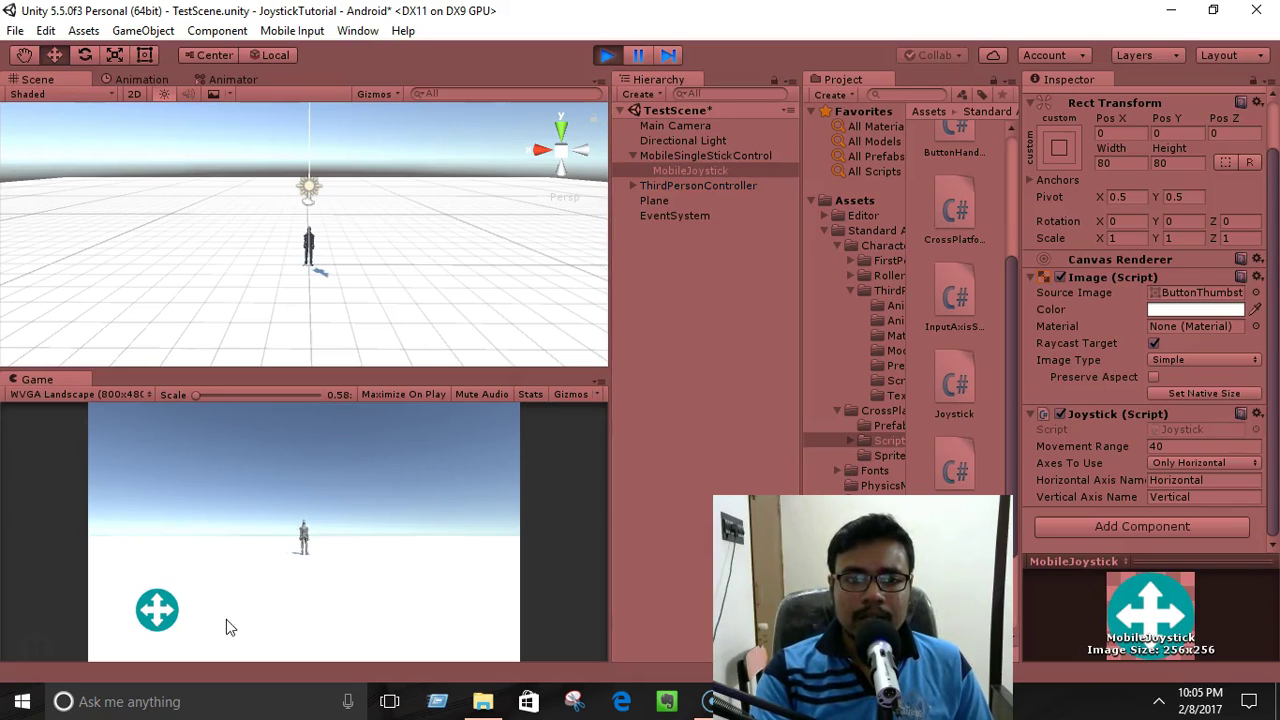
mouse_move(159, 600)
mouse_down()
mouse_move(136, 588)
mouse_move(164, 621)
mouse_move(124, 616)
mouse_move(246, 617)
mouse_move(108, 611)
mouse_up()
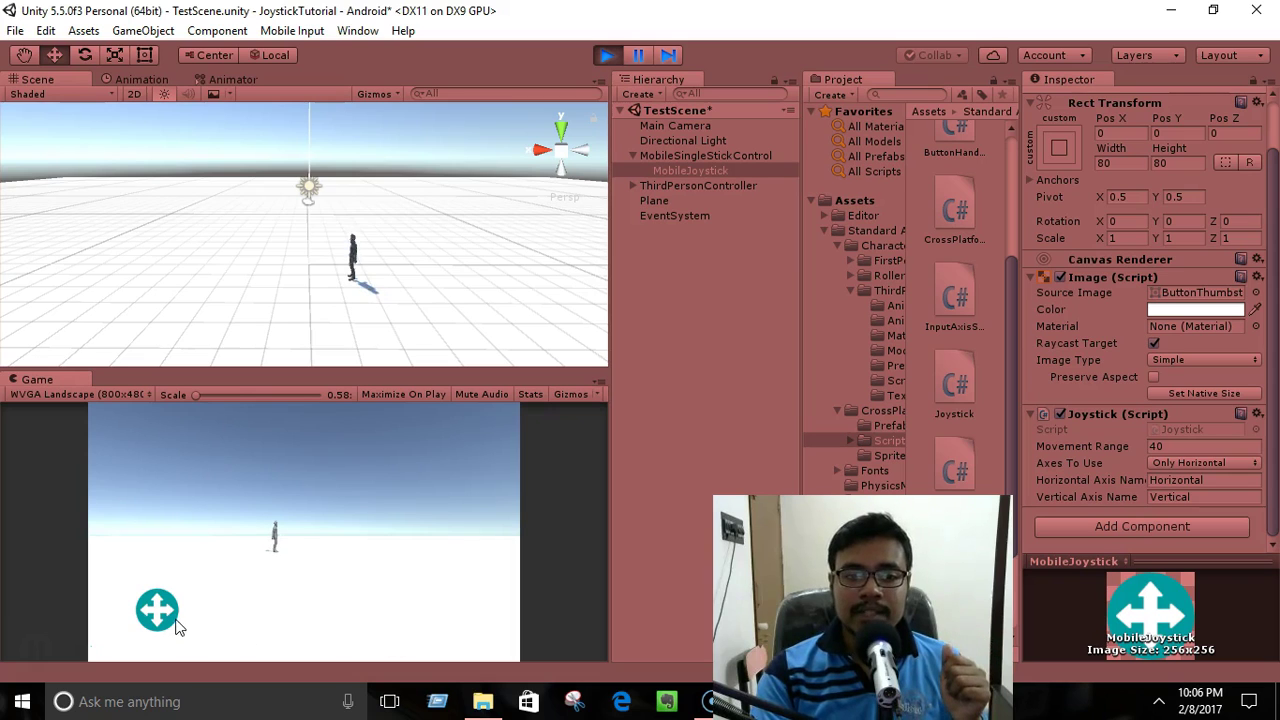
mouse_move(172, 620)
mouse_down()
mouse_move(125, 618)
mouse_move(256, 612)
mouse_up()
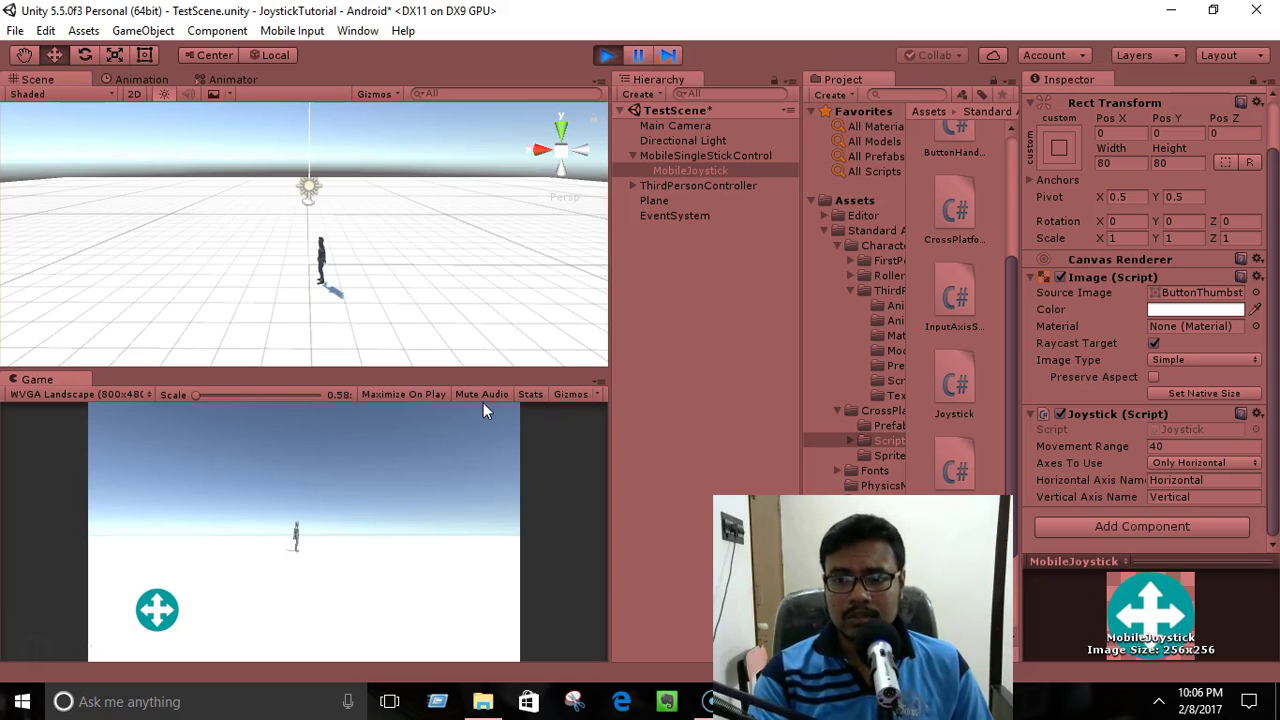
click(608, 57)
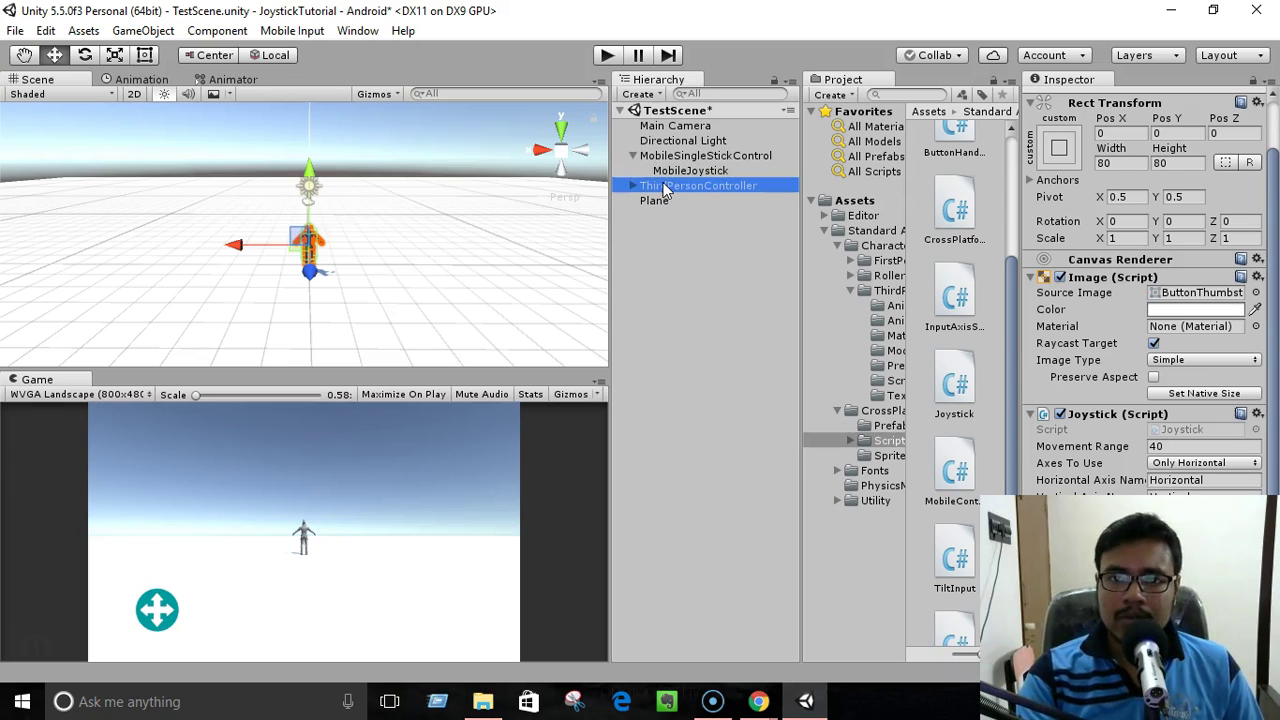
- Deactivate the ThirdPersonController object in the scene
click(664, 186)
scroll(1057, 164, up, 2)
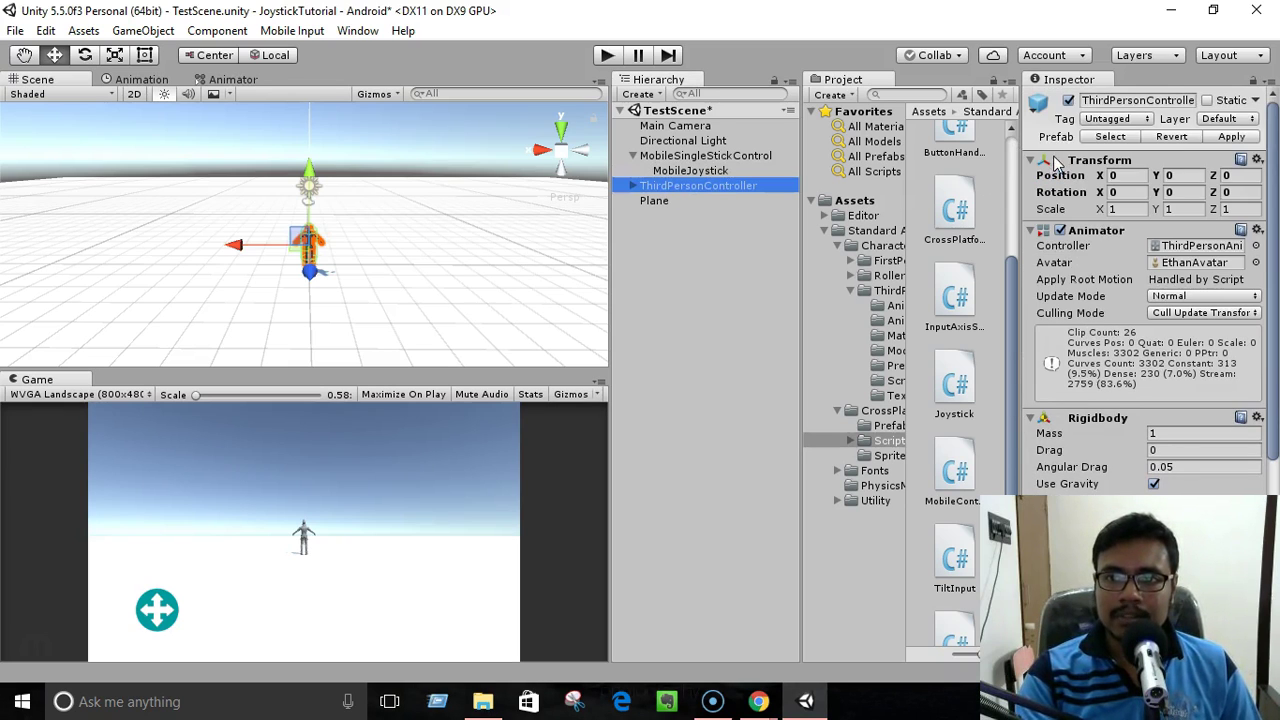
click(1068, 100)
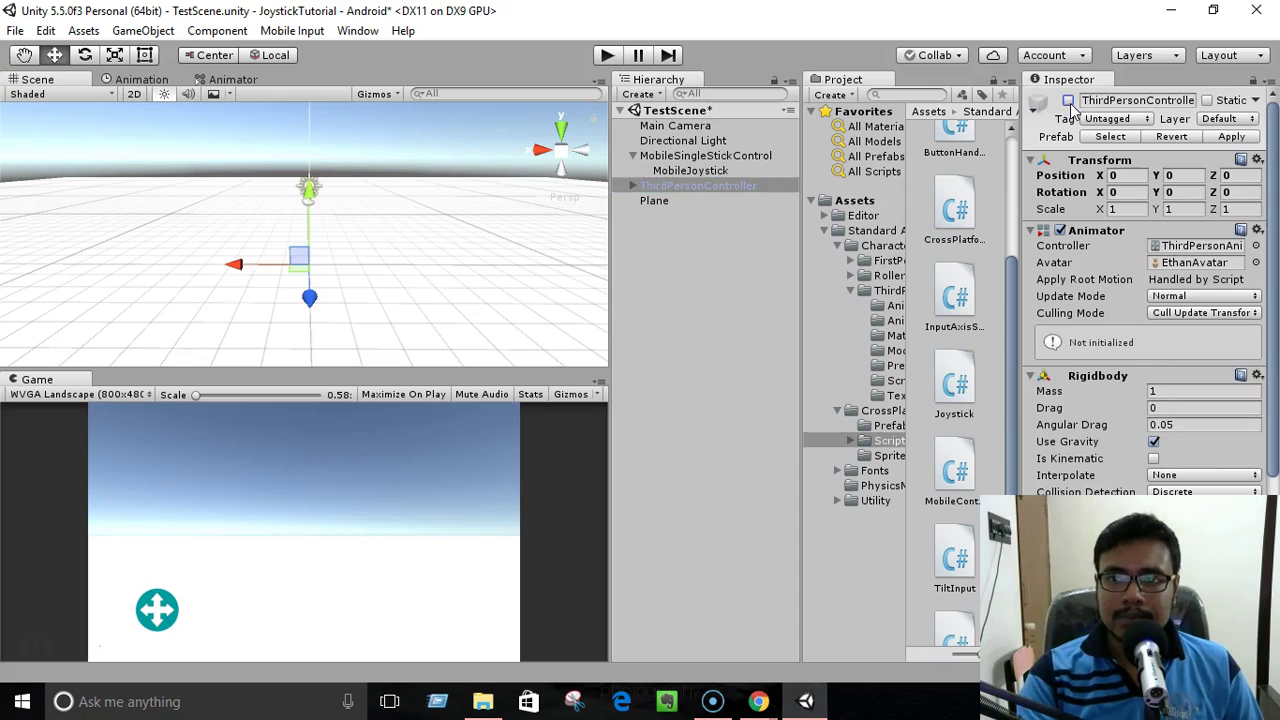
- Add a 3D Sphere object to the scene
click(671, 284)
click(650, 95)
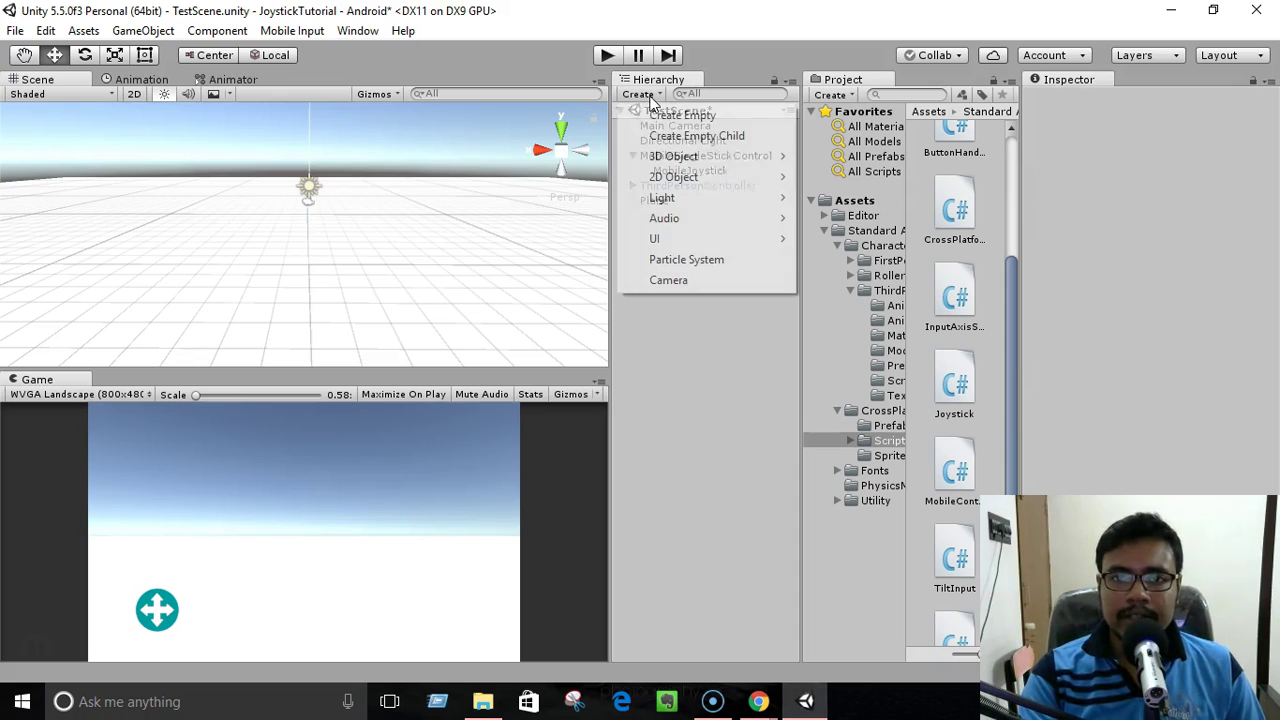
mouse_move(672, 158)
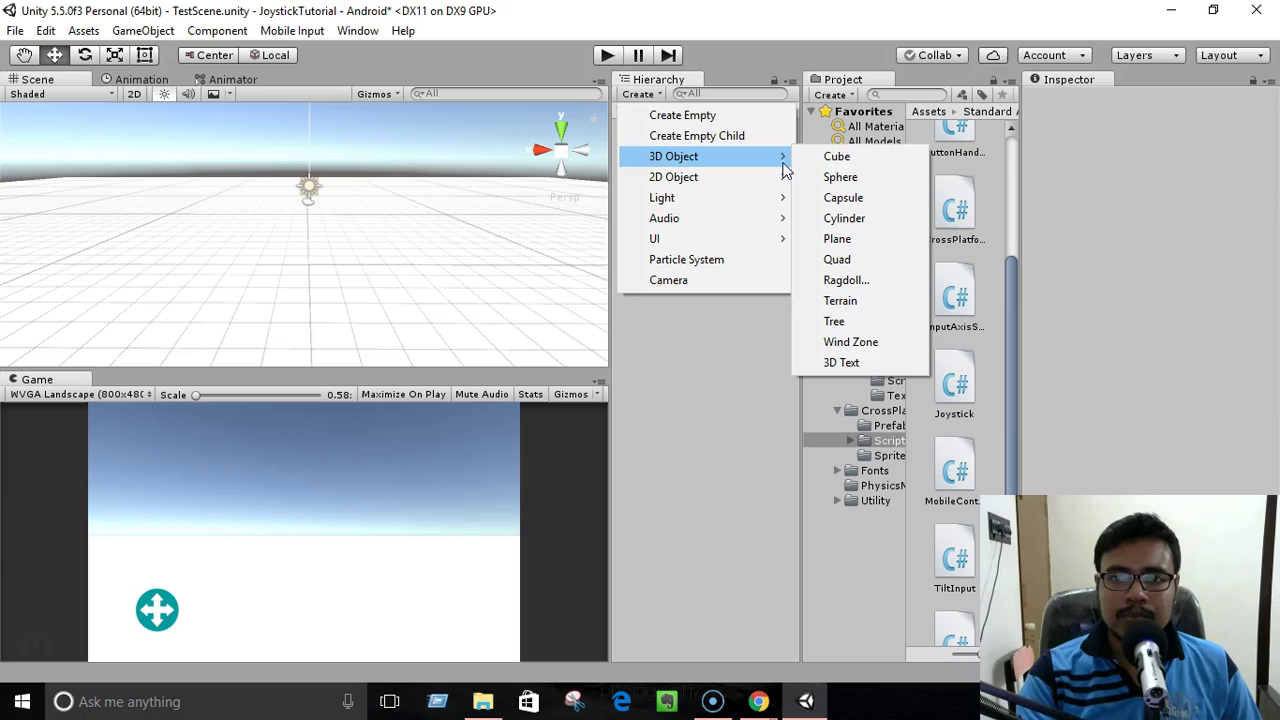
click(845, 185)
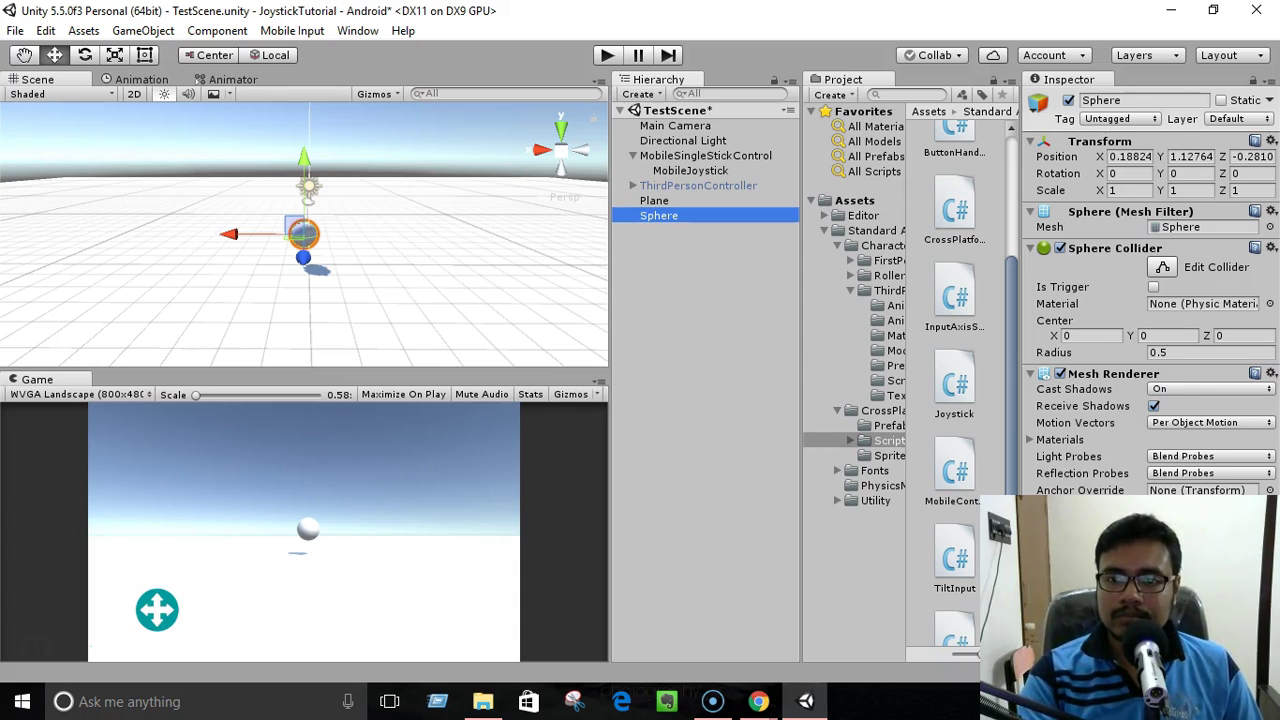
- Create a C# script named BallController in the root Assets folder
click(857, 203)
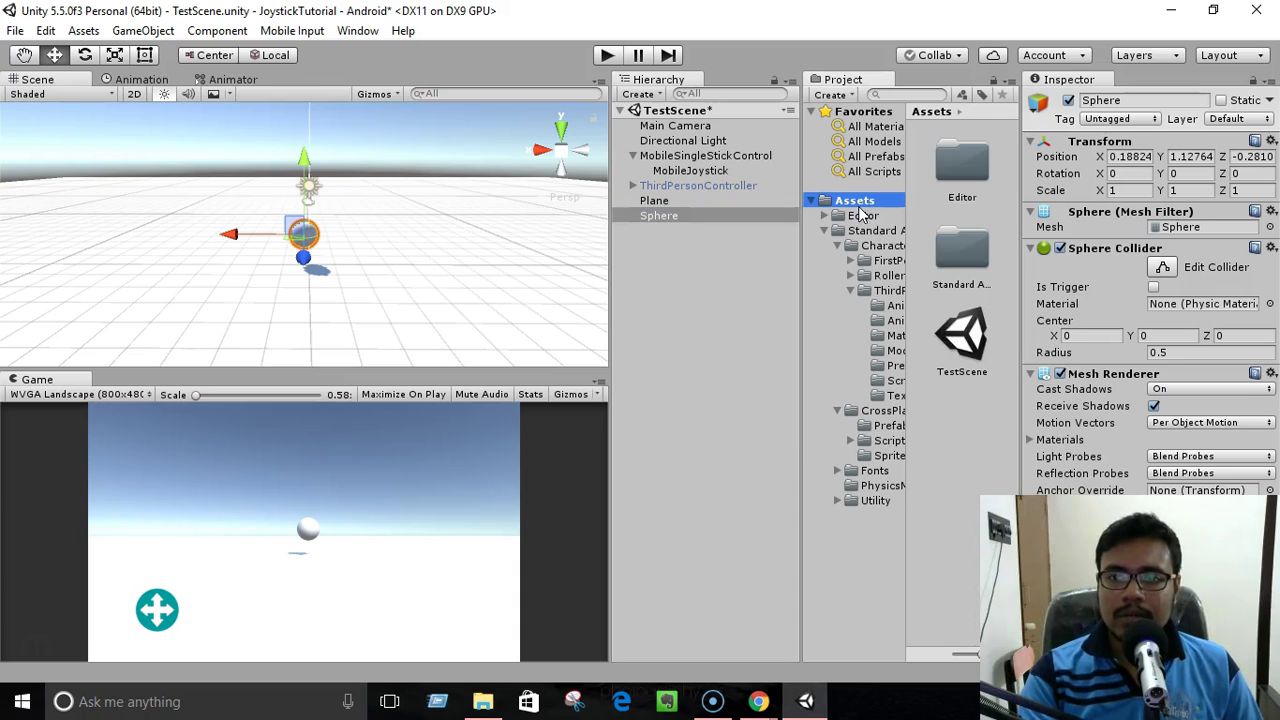
right_click(963, 414)
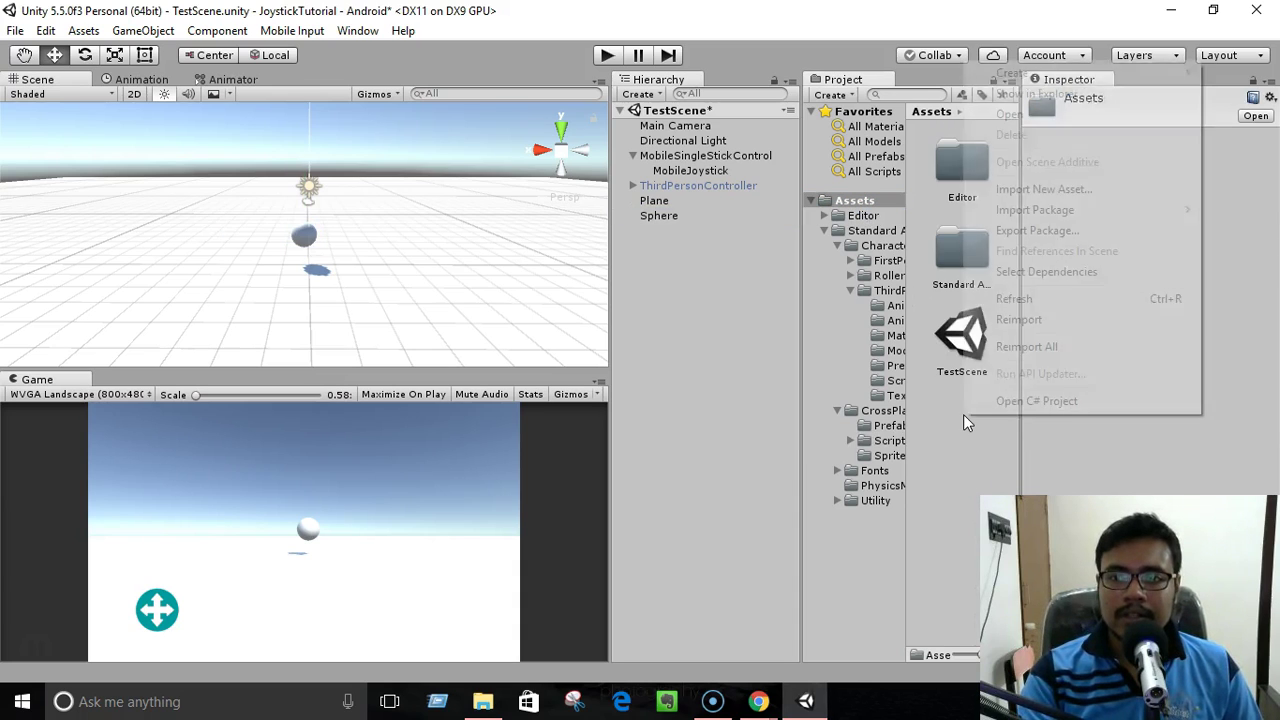
mouse_move(1005, 73)
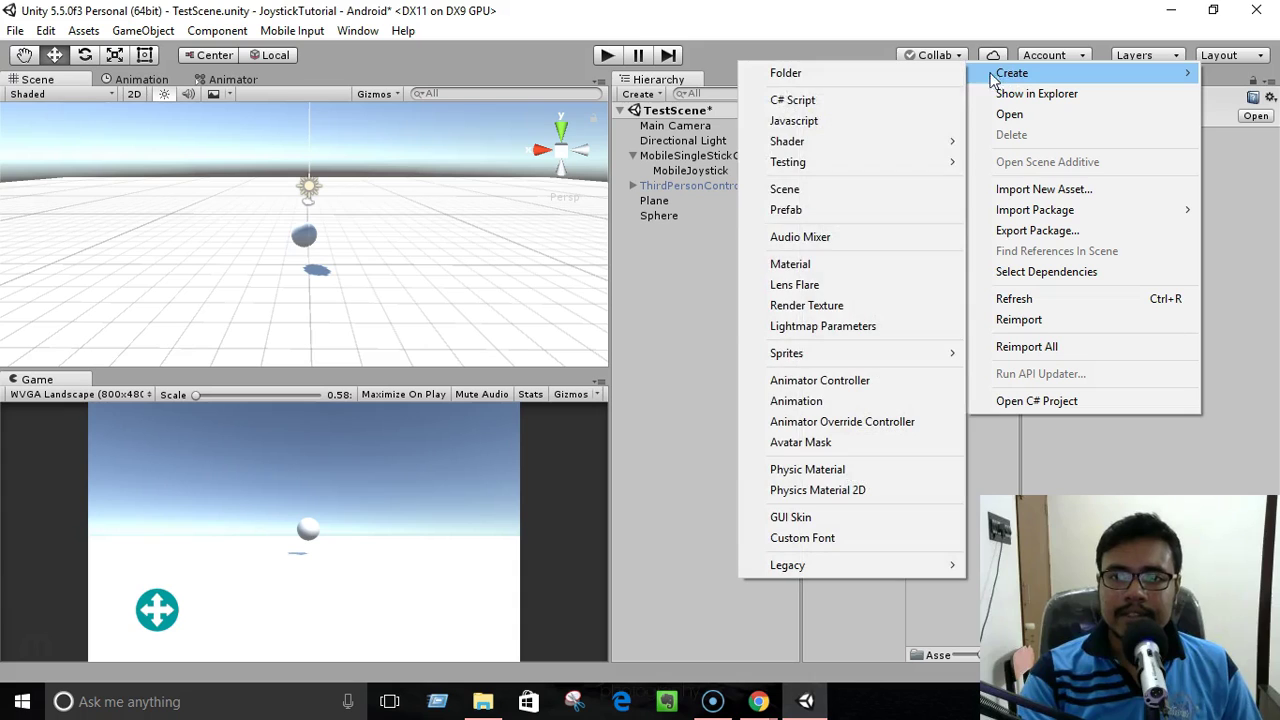
click(815, 100)
text(B)
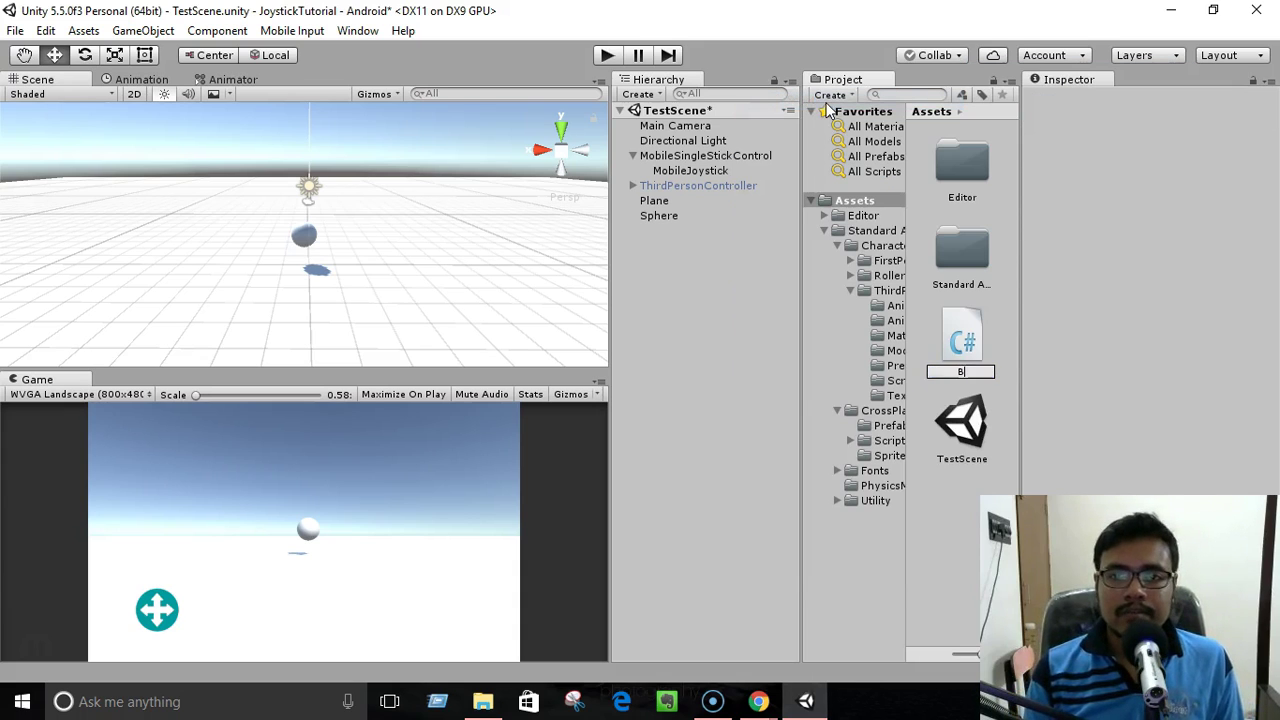
text(allController)
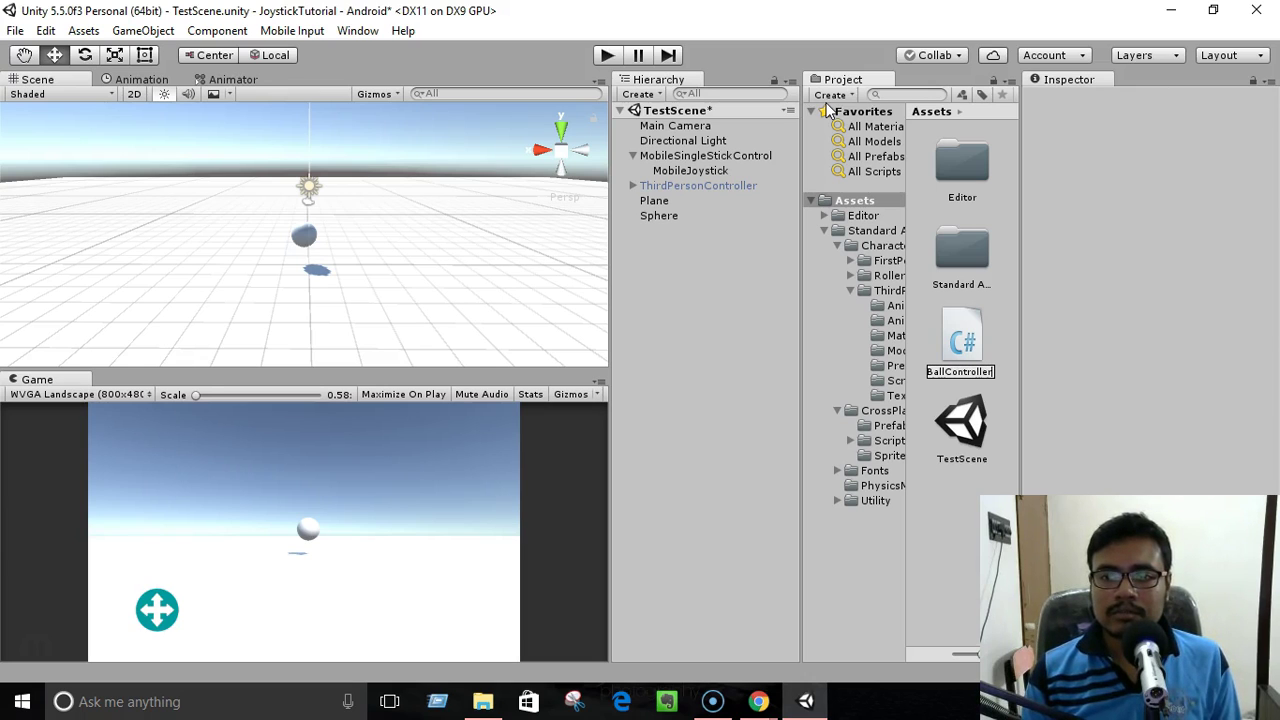
key(Return)
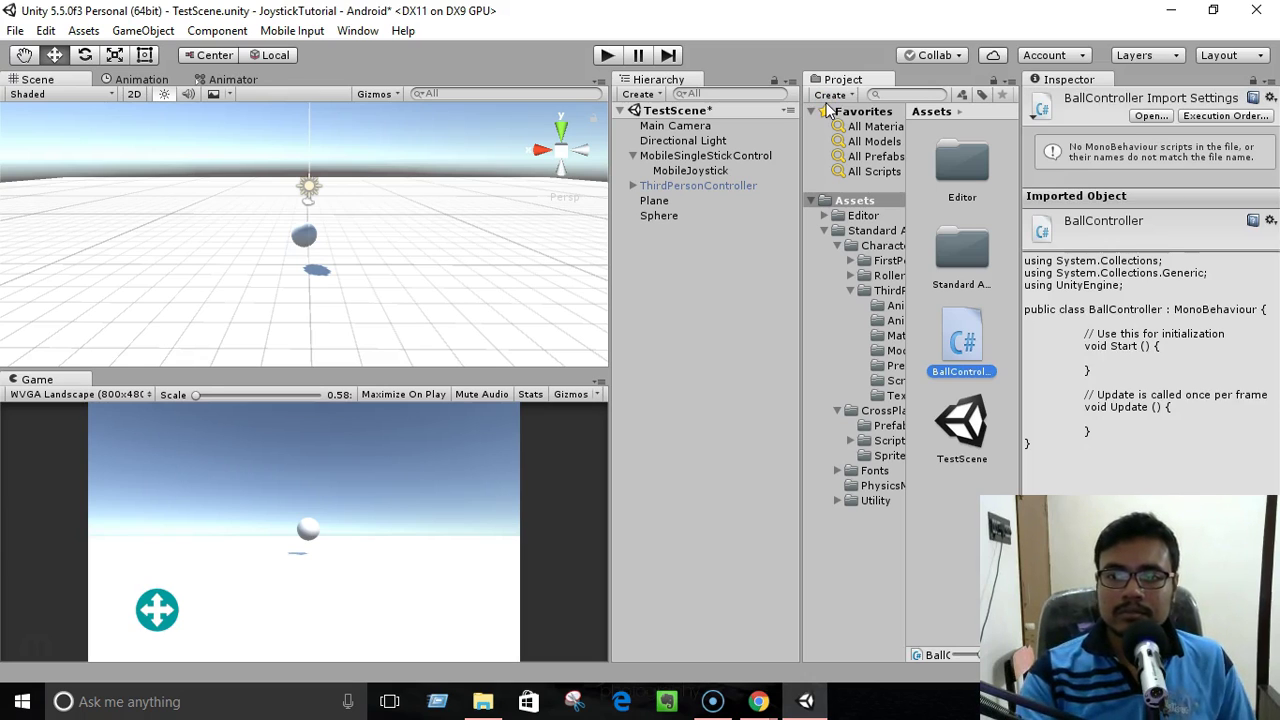
- Collapse the Sphere's Mesh Filter, Sphere Collider and Mesh Renderer components, and attach the BallController script to the Sphere
click(703, 216)
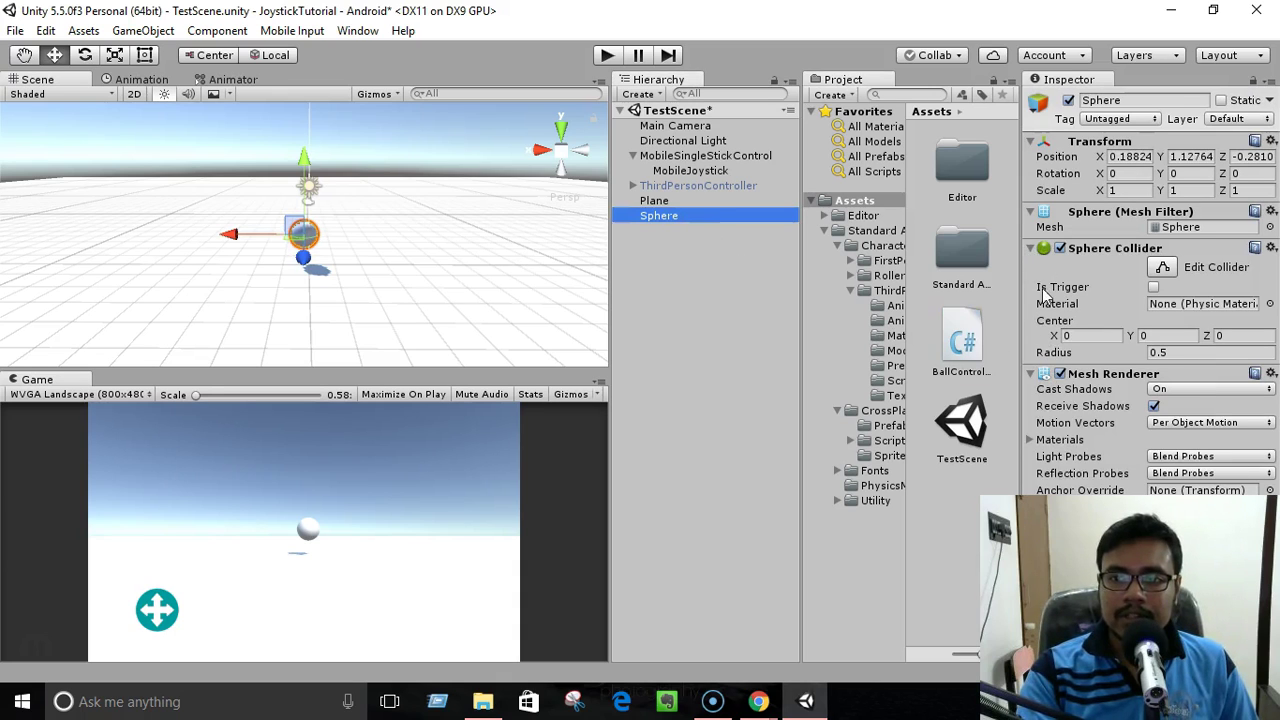
click(1030, 248)
click(1030, 248)
click(1030, 248)
click(1031, 266)
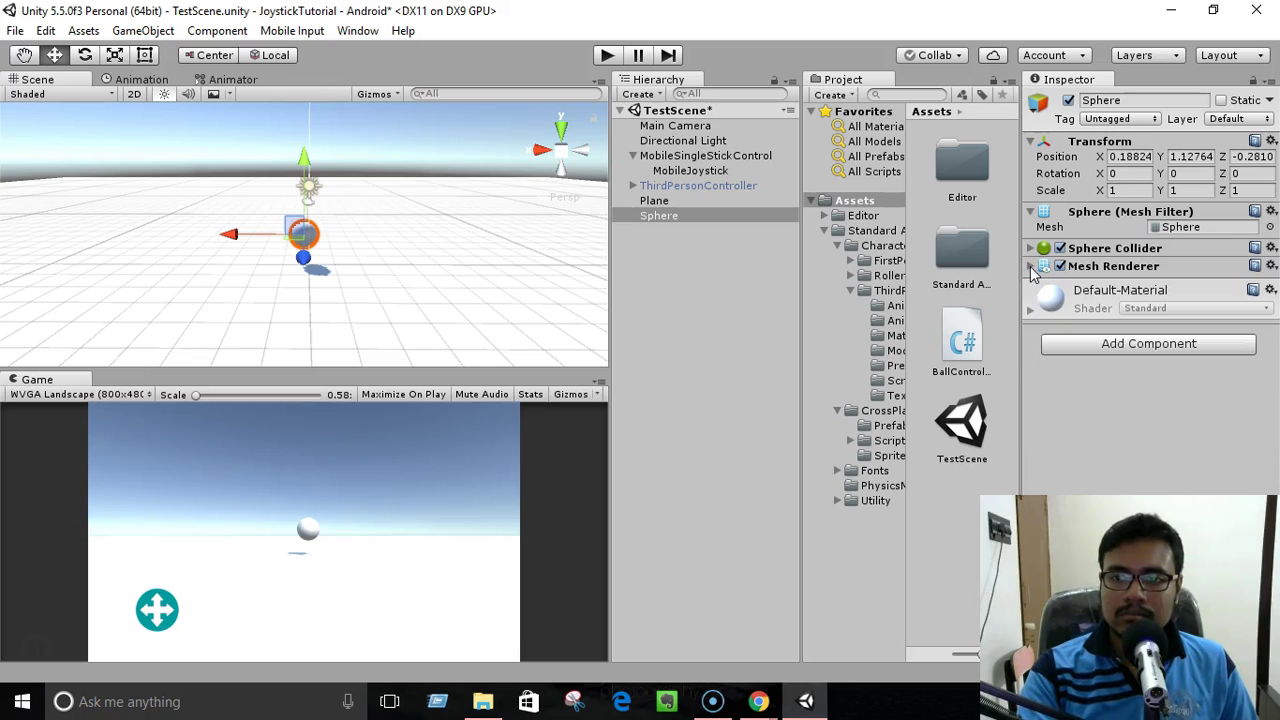
click(1034, 218)
drag(962, 345, 1123, 365)
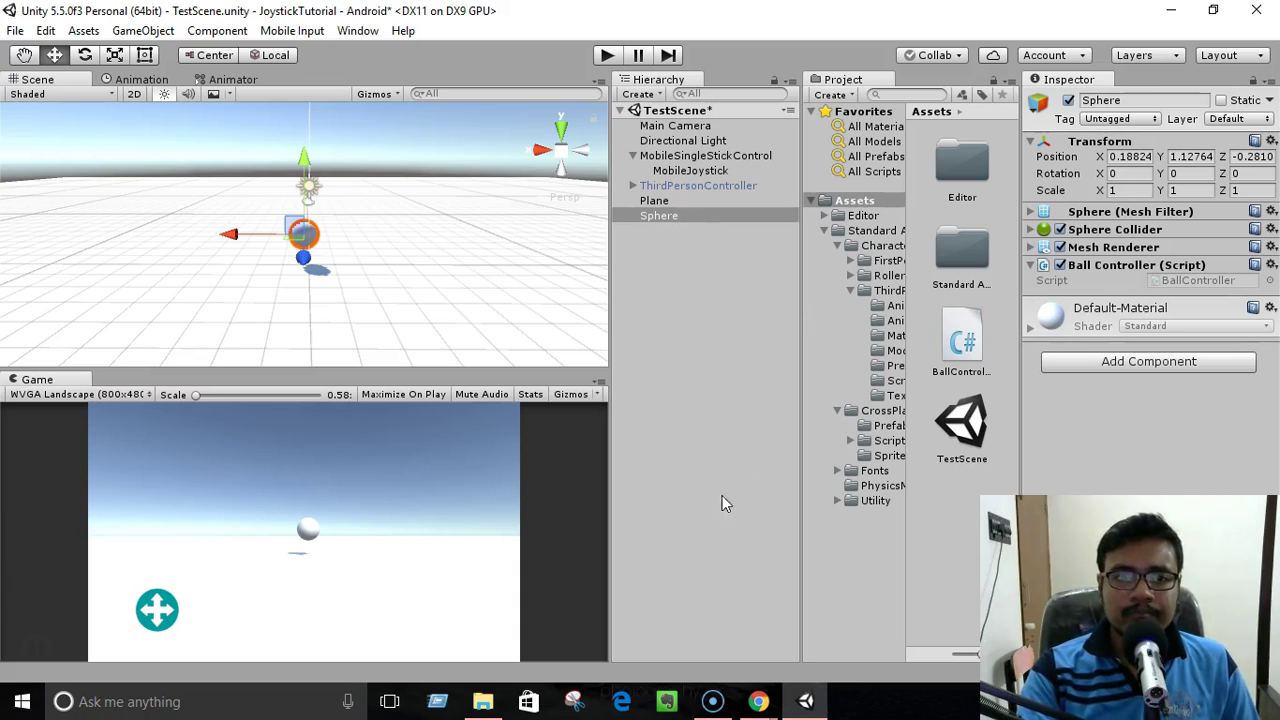
- Run the scene briefly in Play mode to check how the Sphere behaves without physics
click(607, 56)
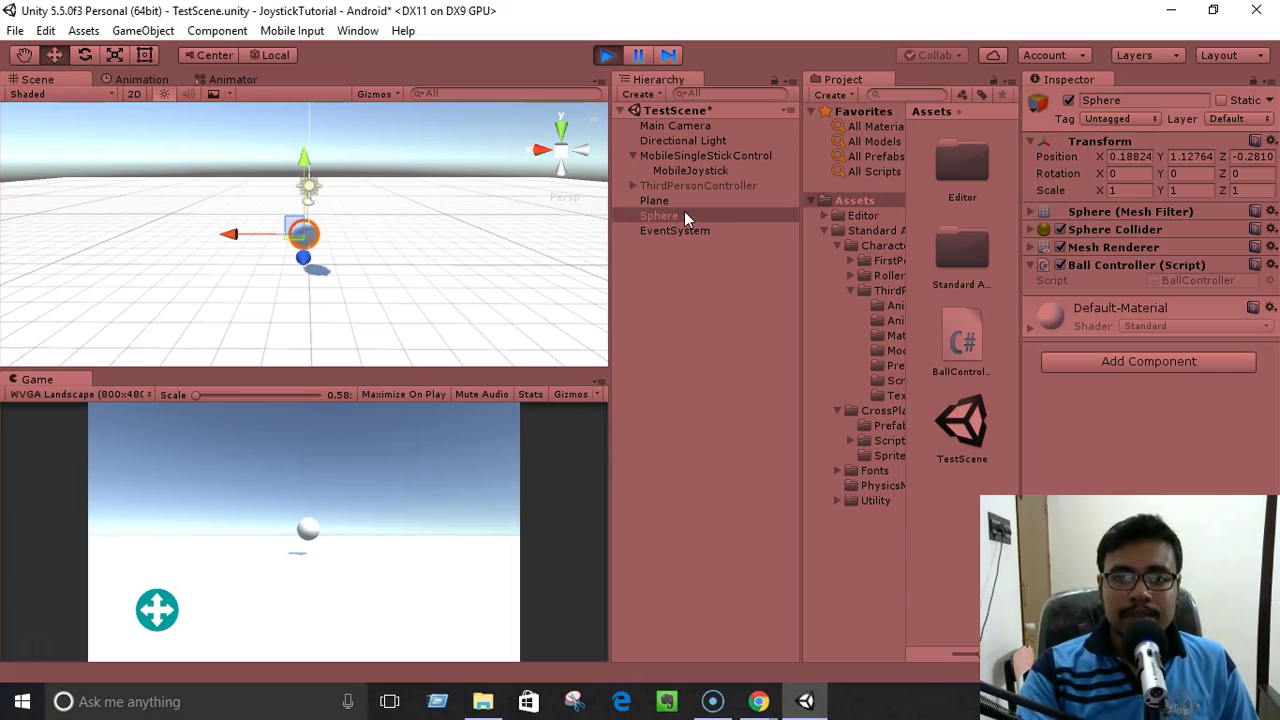
click(604, 57)
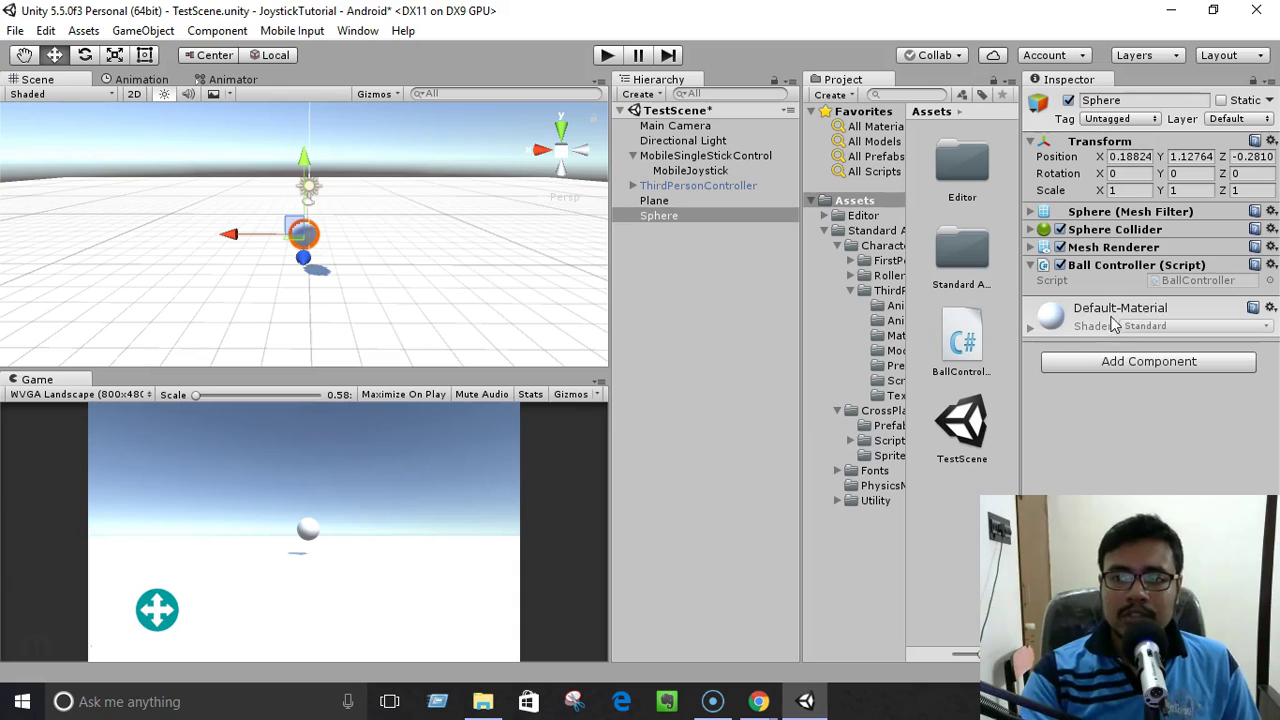
- Add a Rigidbody physics component to the Sphere, and check its fall onto the plane with a brief Play mode run
click(1124, 366)
click(1118, 472)
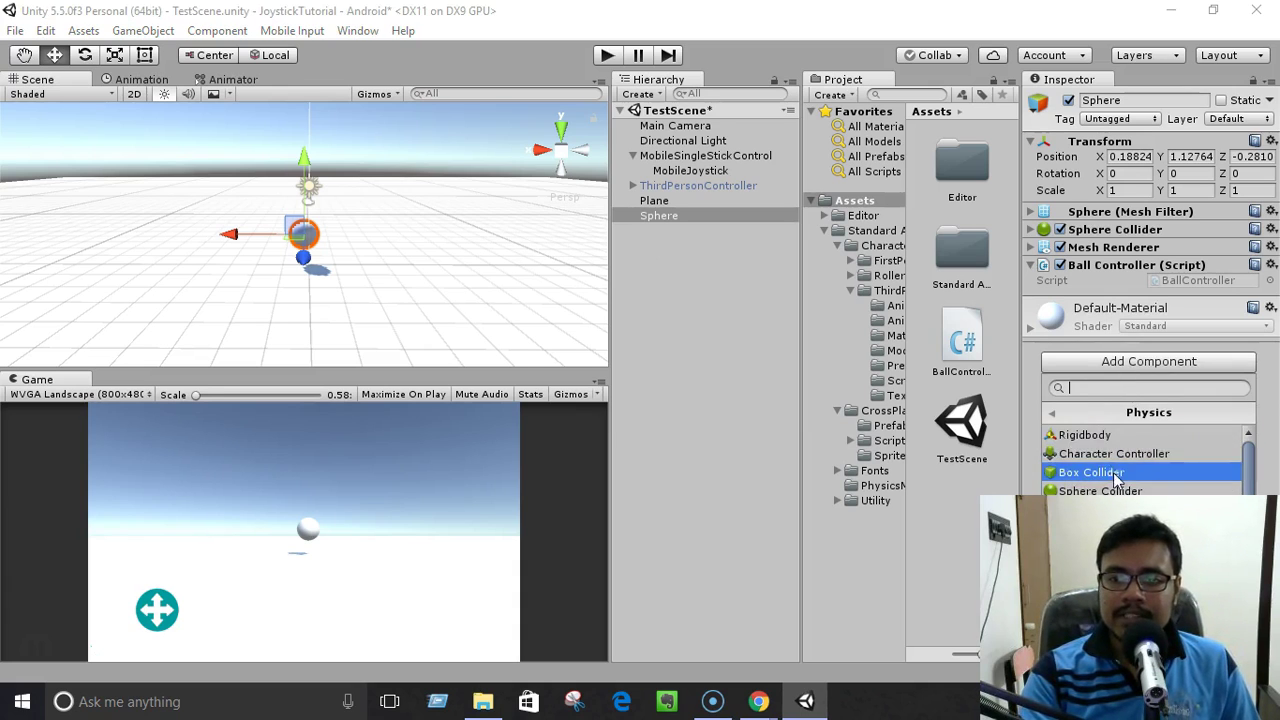
click(1101, 435)
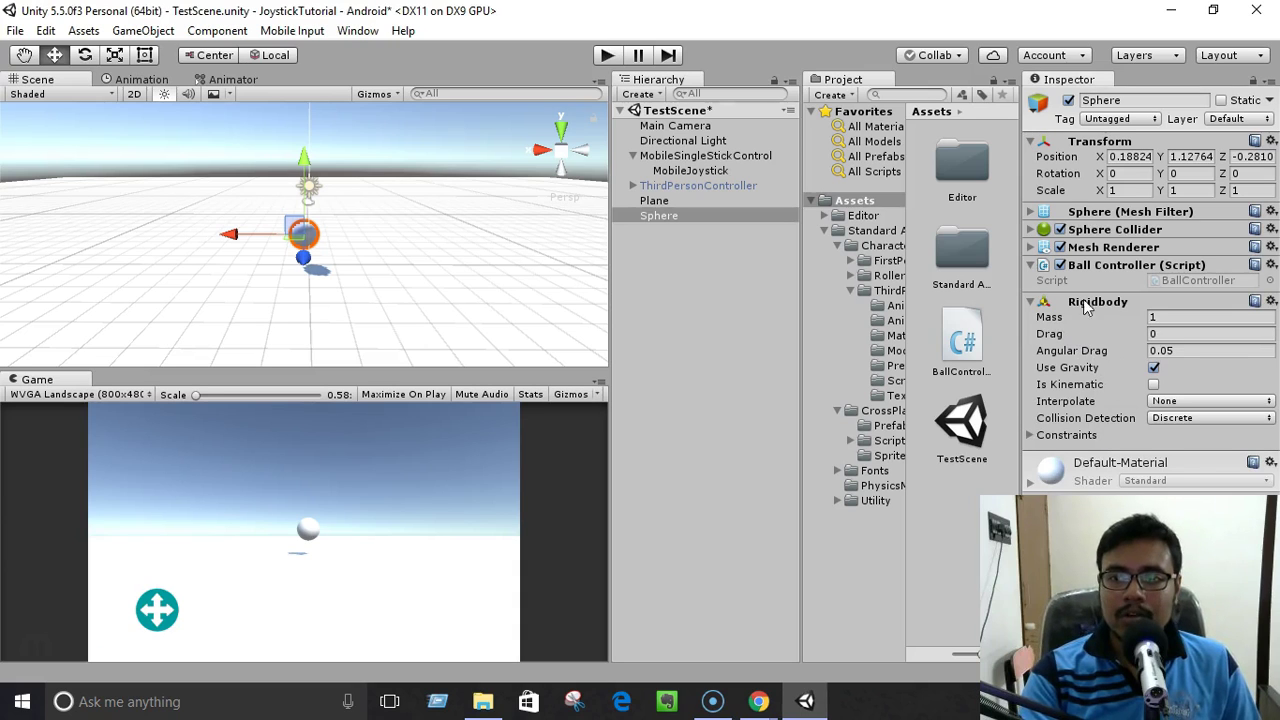
click(1033, 143)
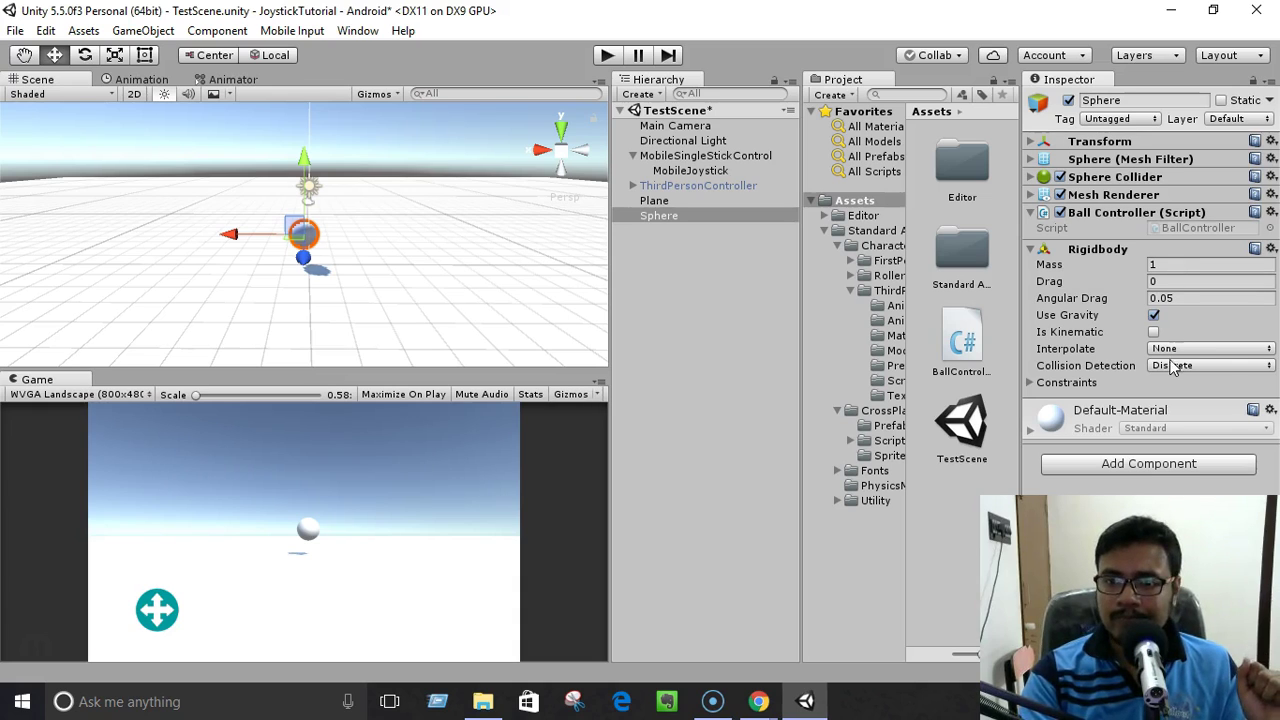
click(1154, 315)
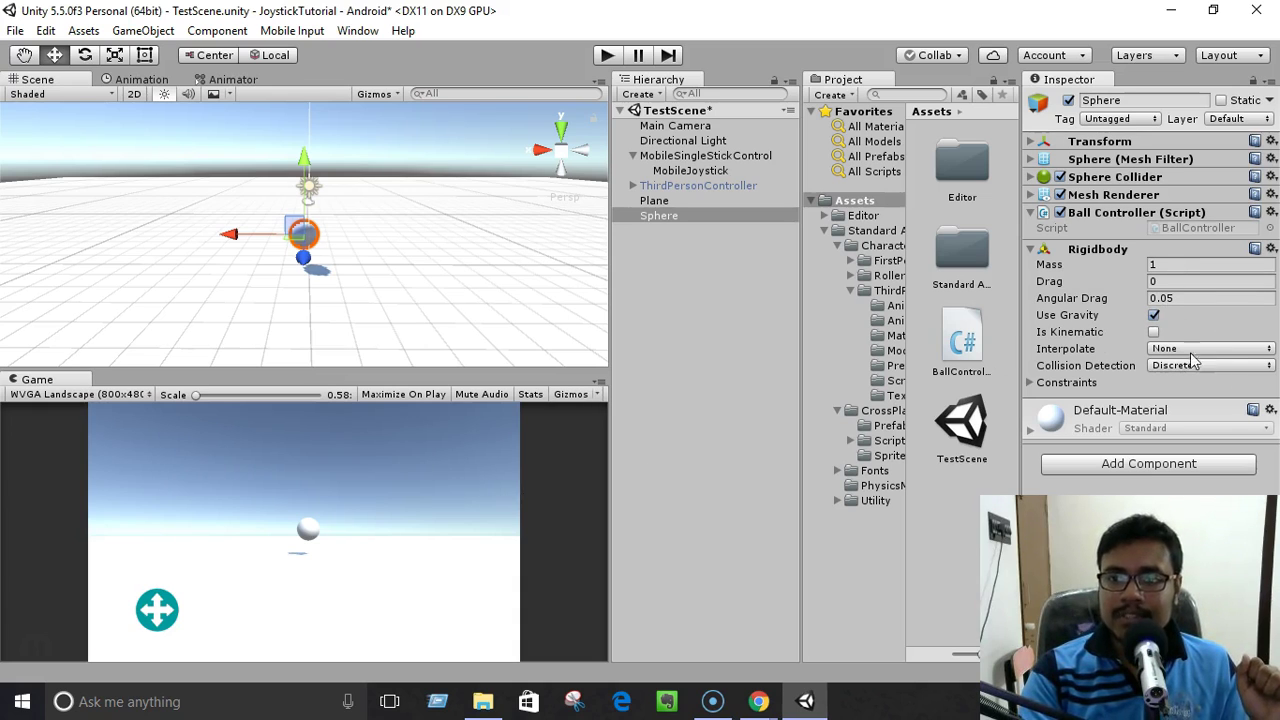
click(607, 56)
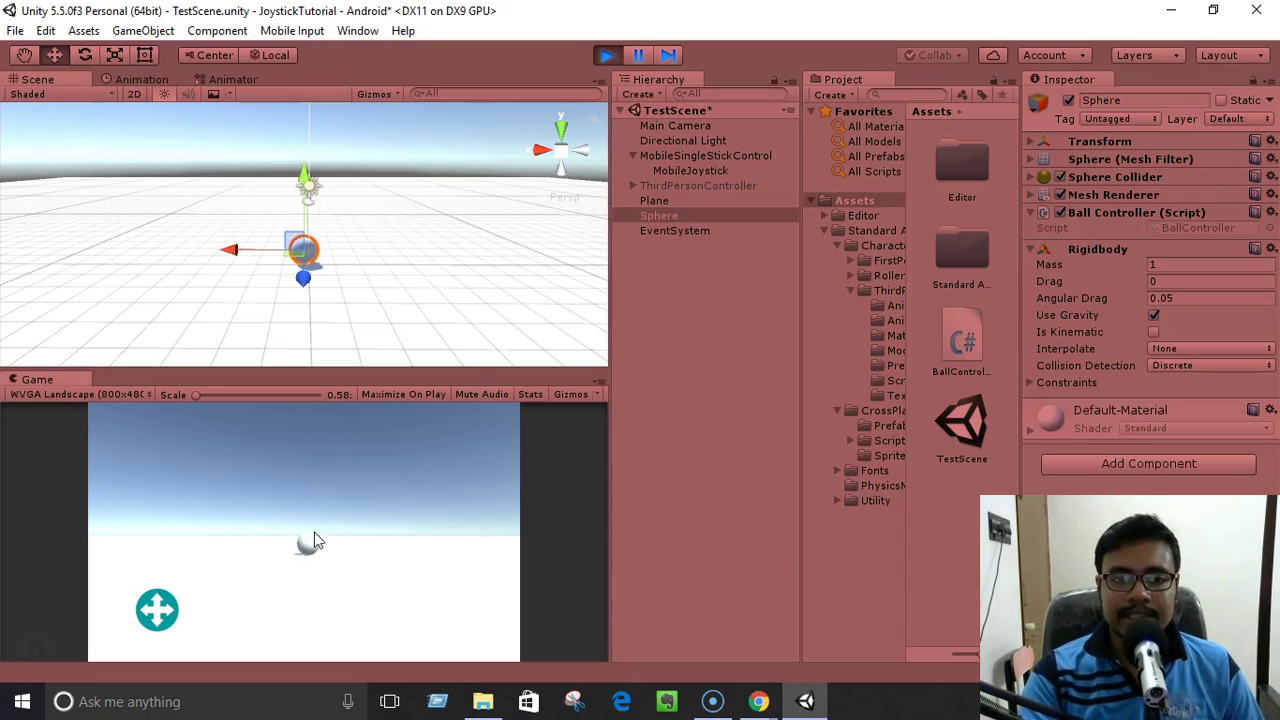
click(607, 56)
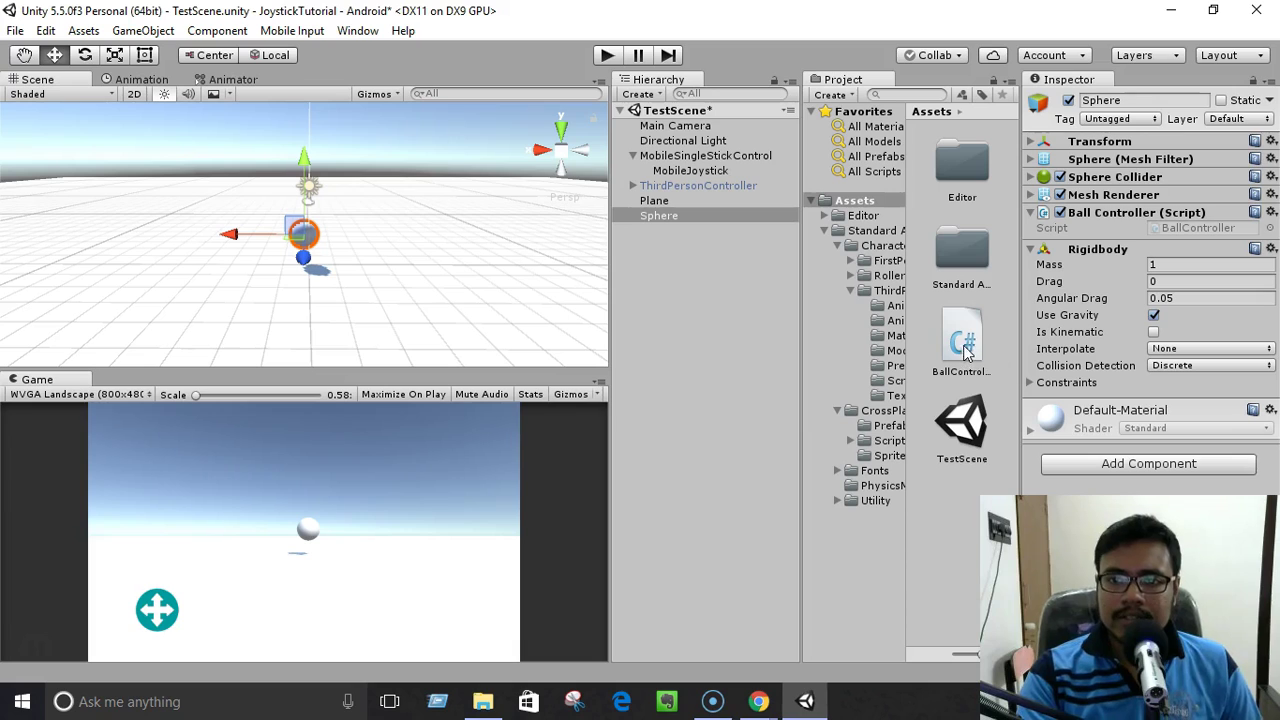
- Open the BallController script in MonoDevelop, convert it to Windows line endings and maximize the editor window
click(962, 345)
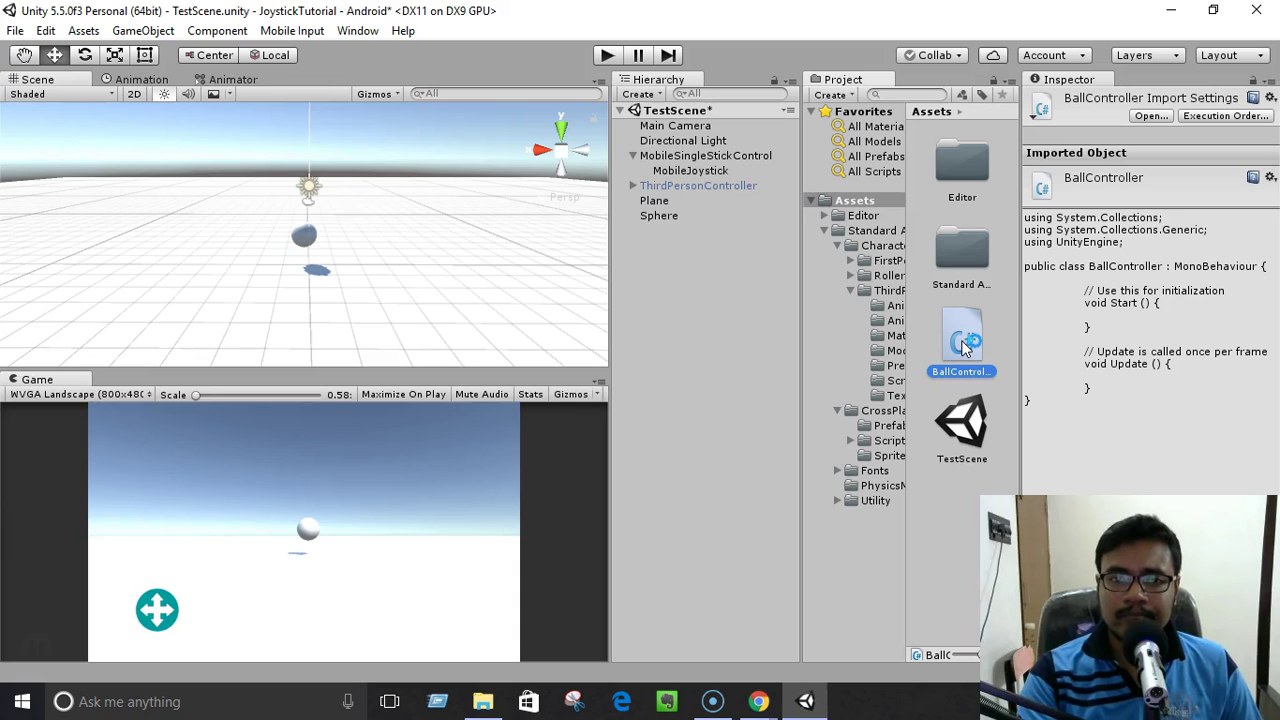
double_click(962, 342)
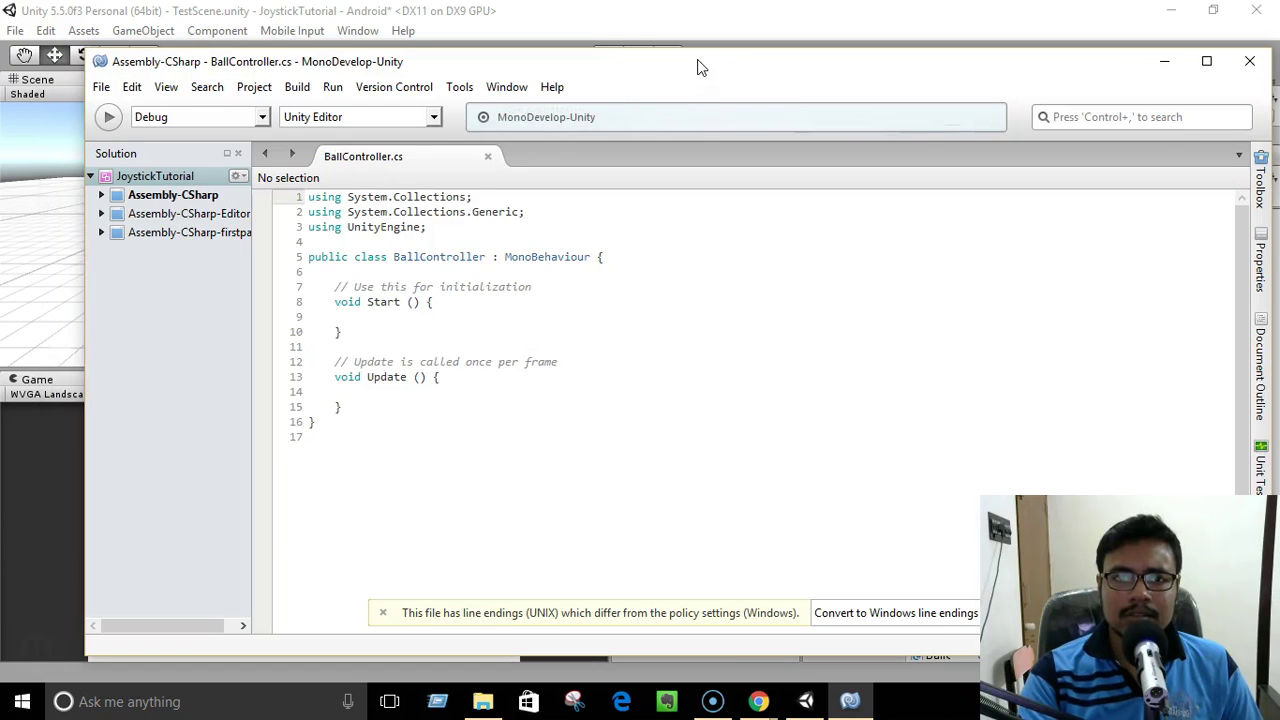
drag(697, 66, 627, 62)
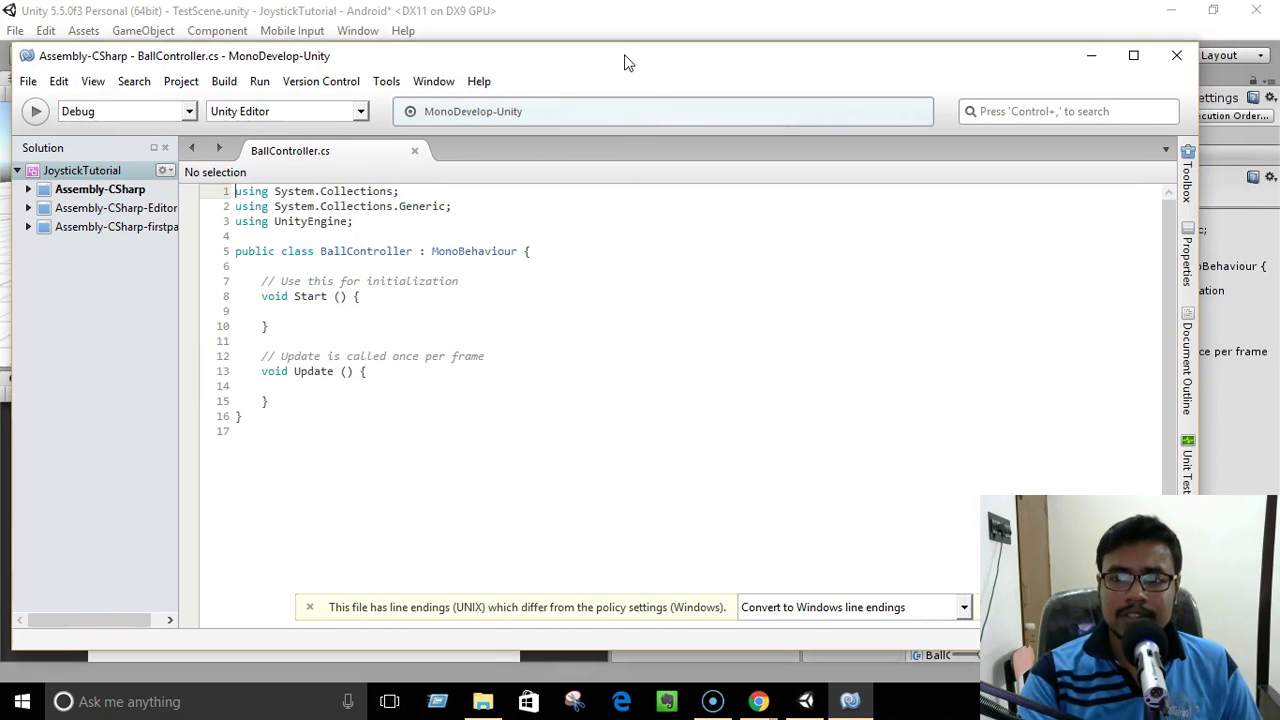
drag(714, 69, 591, 57)
click(889, 603)
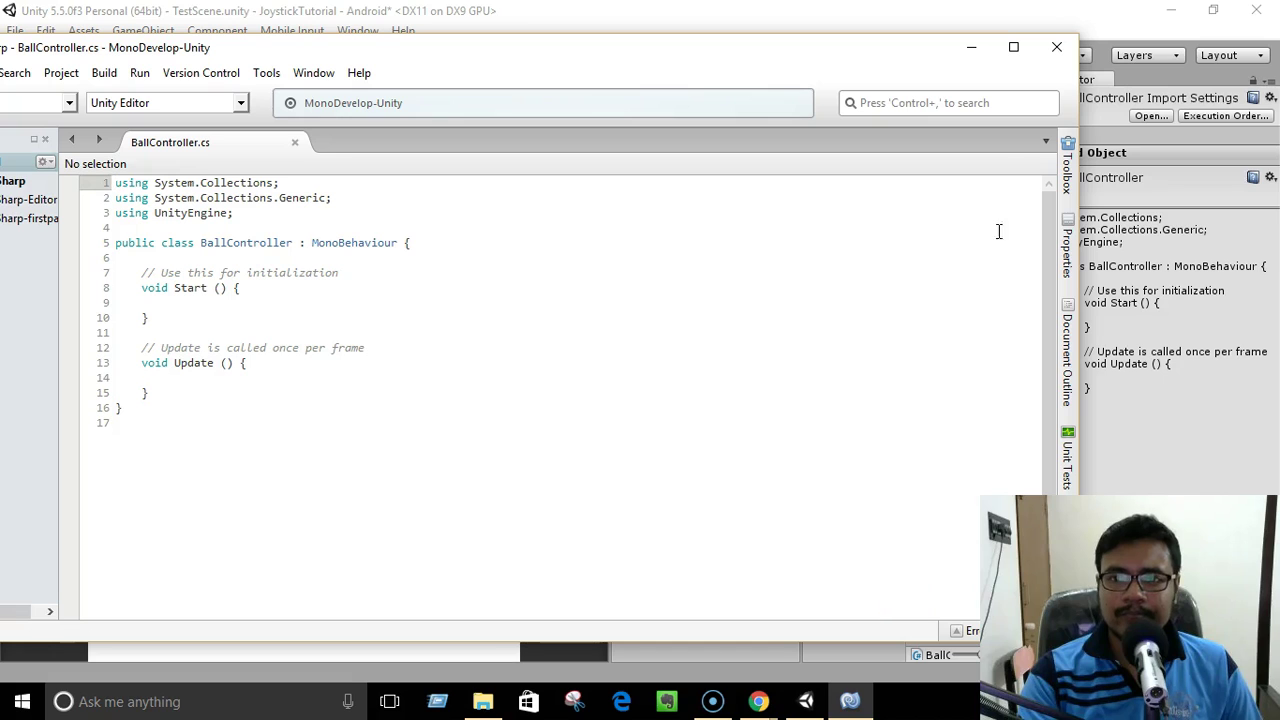
click(1013, 47)
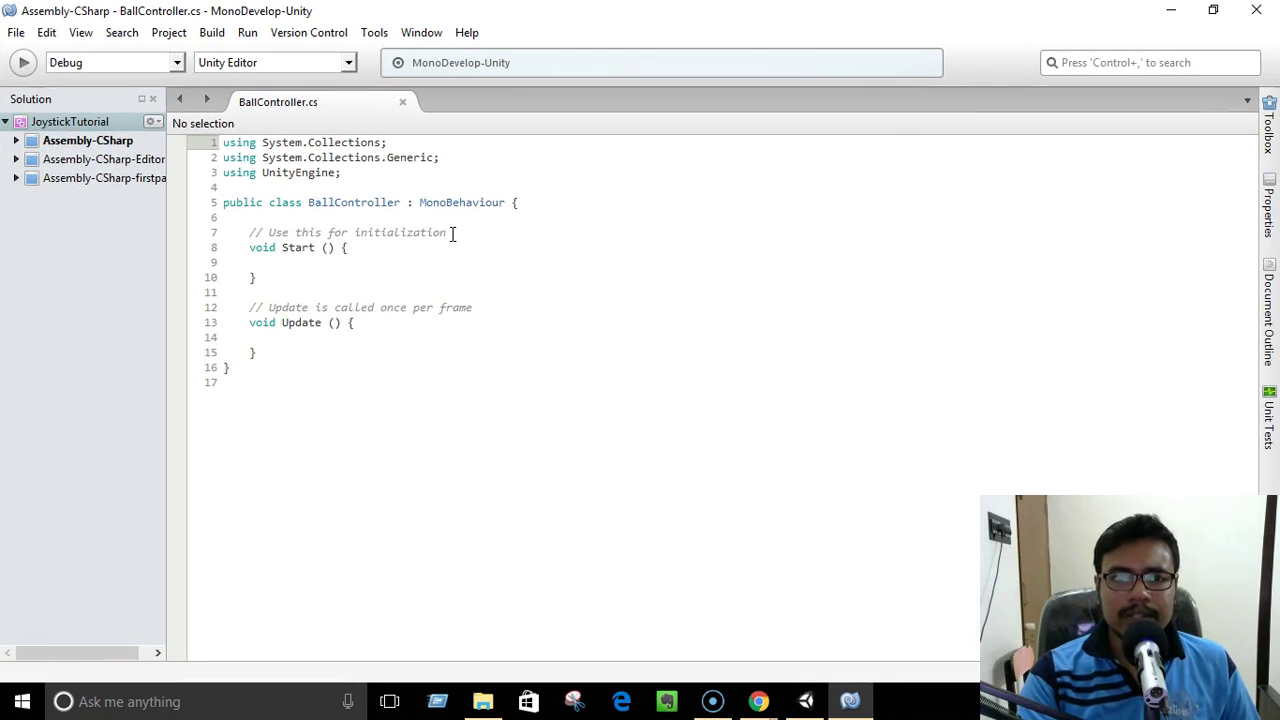
ctrl+scroll(275, 224, up, 3)
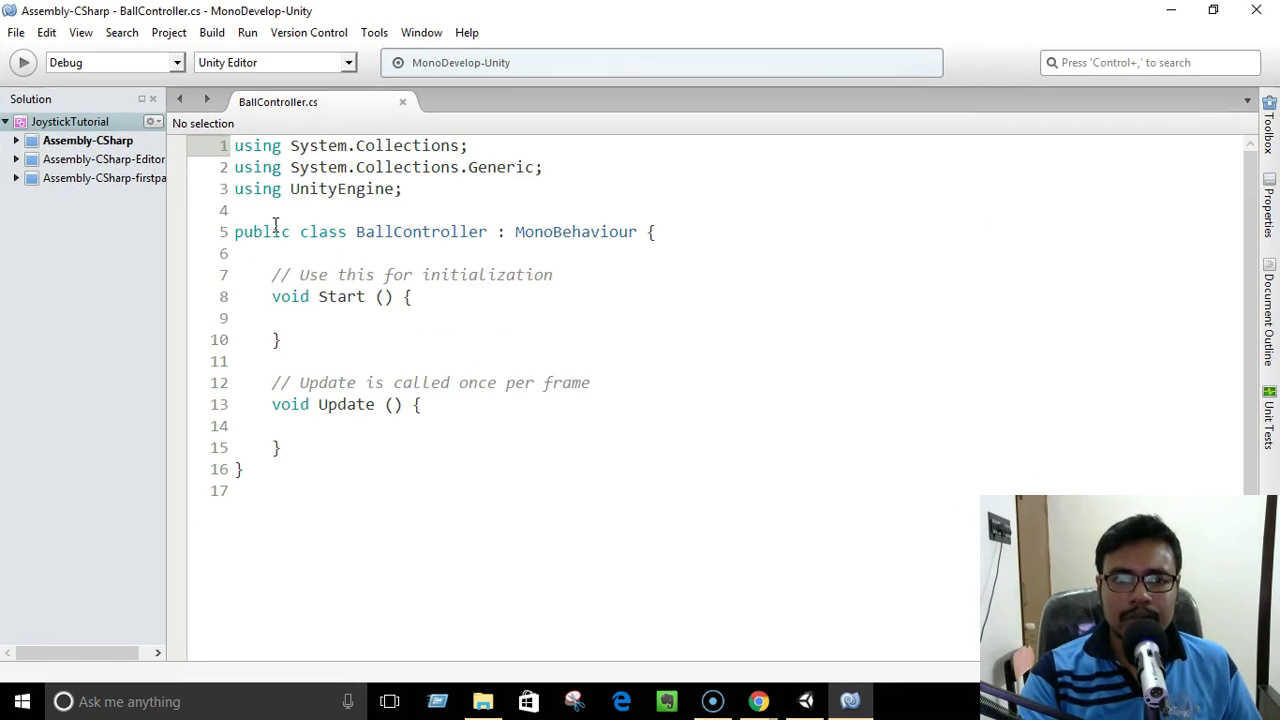
- Declare a Rigidbody field named rb at the start of the BallController class
click(349, 317)
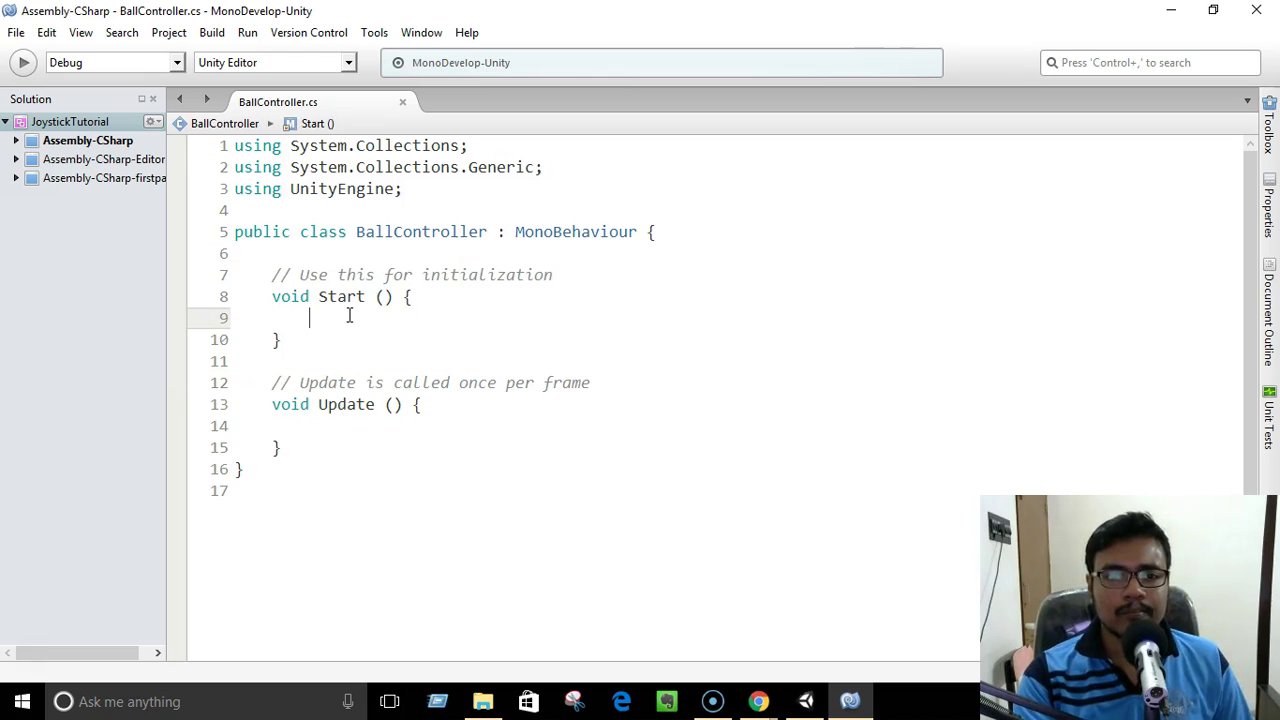
click(337, 256)
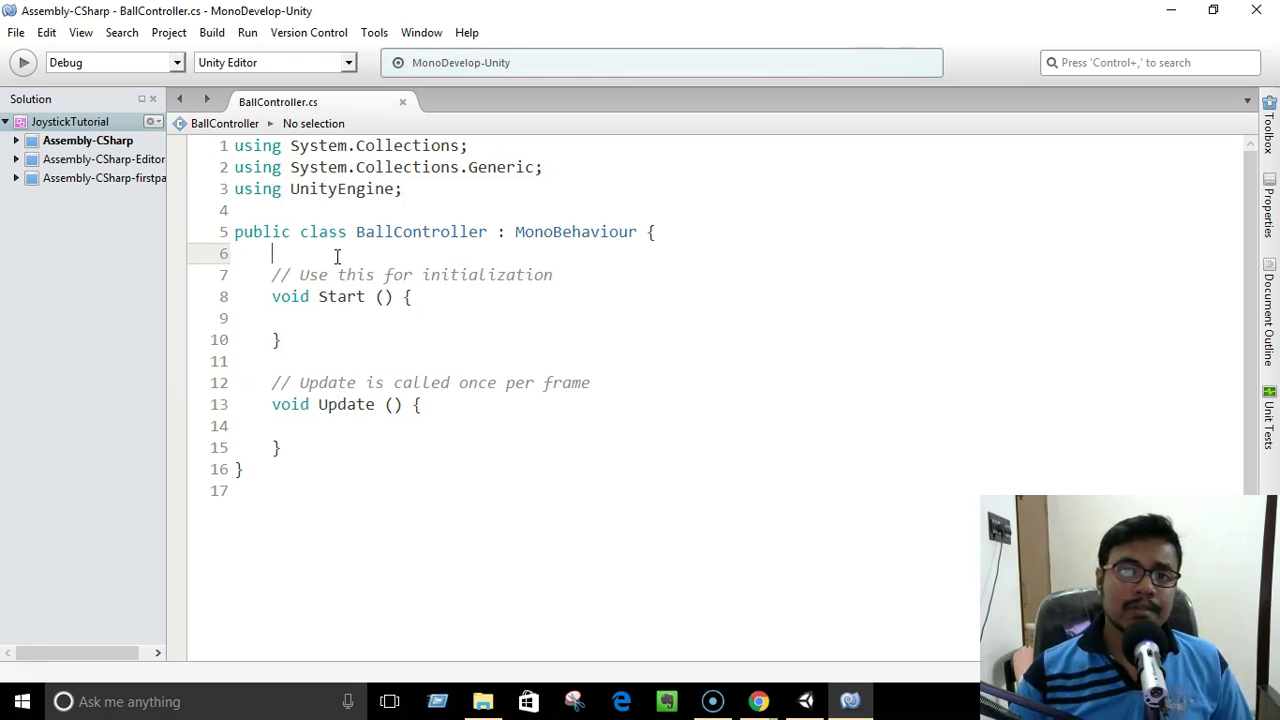
key(Return)
key(Return)
key(Up)
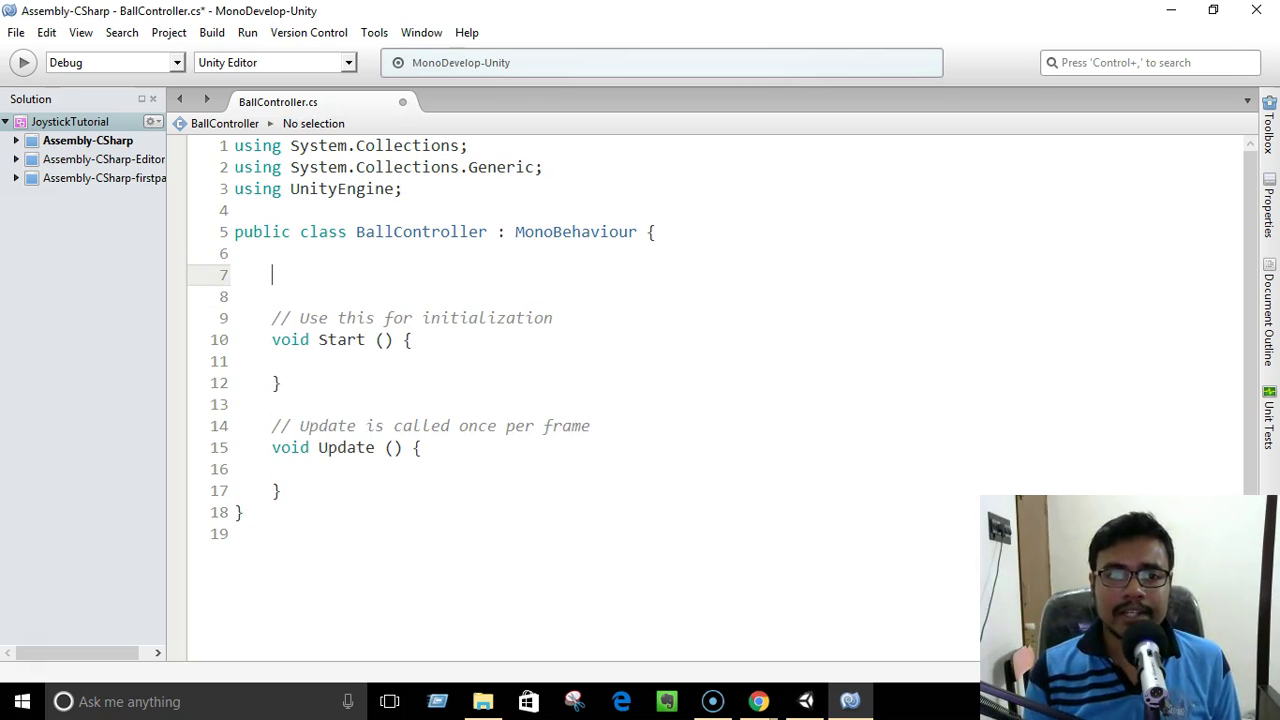
text(Rig)
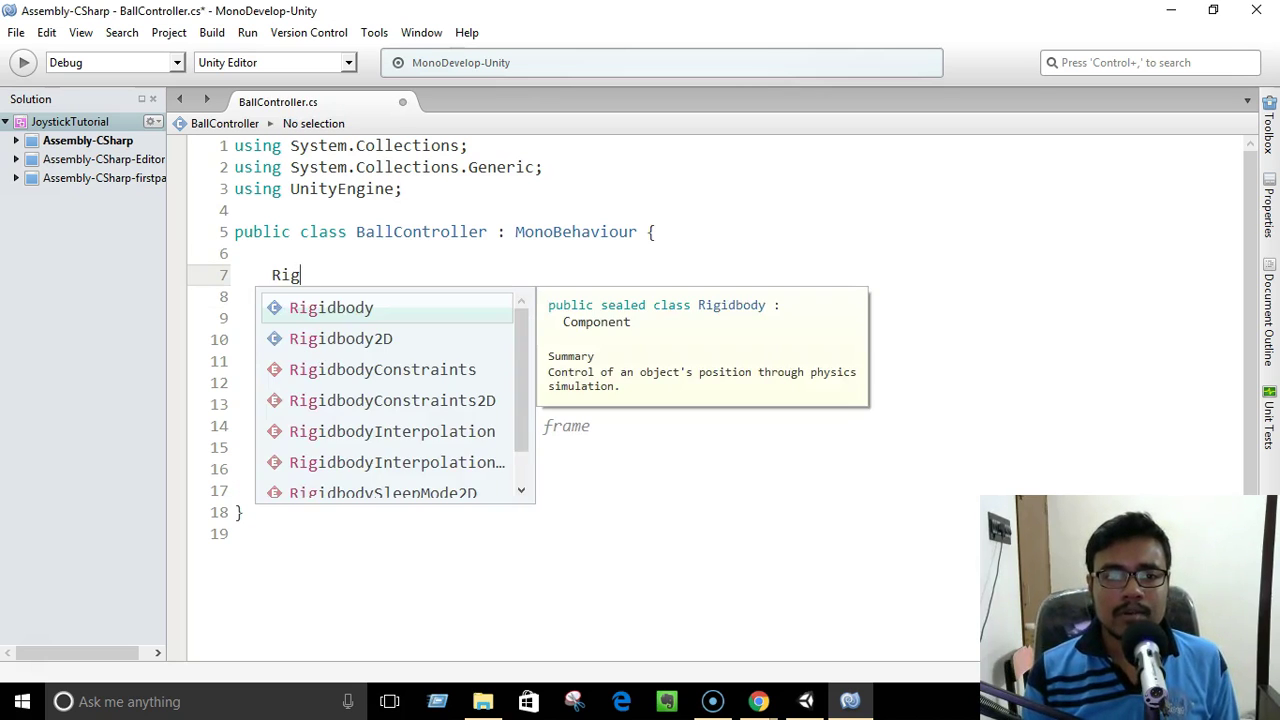
text(idbody rb;)
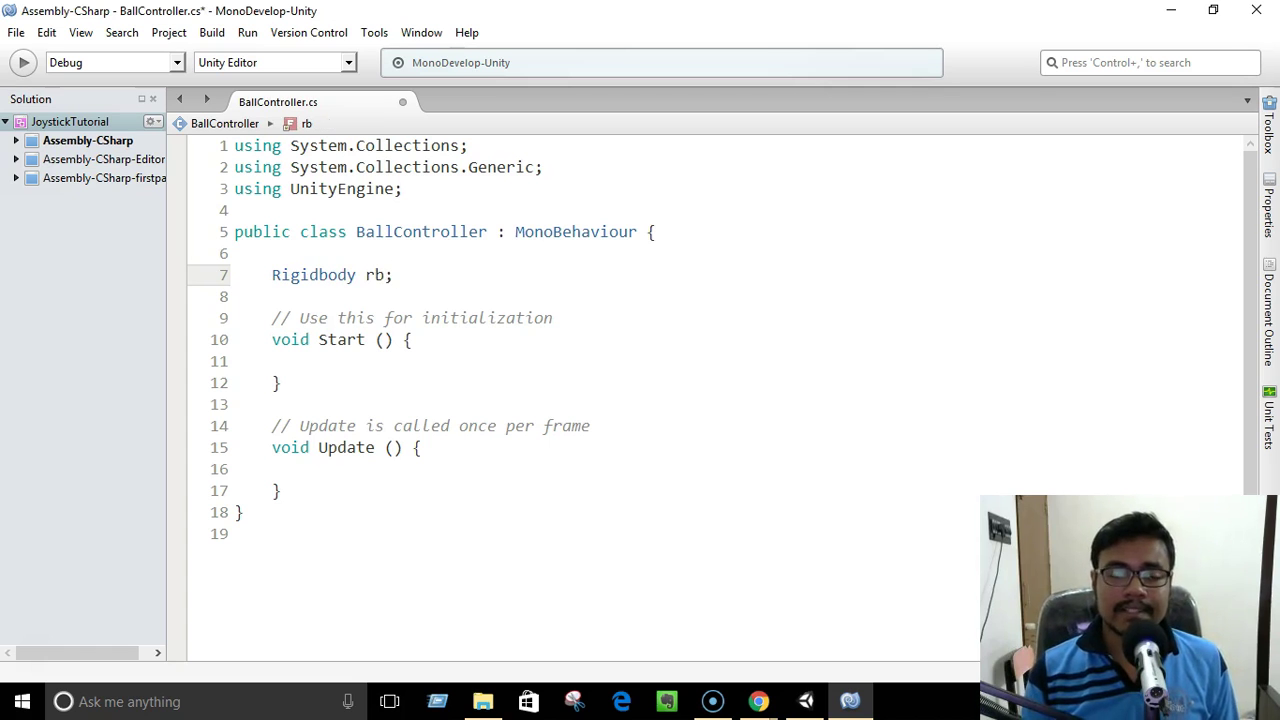
- Add a void Awake() method between the rb declaration and the Start method
key(Down)
key(Return)
key(Return)
key(Up)
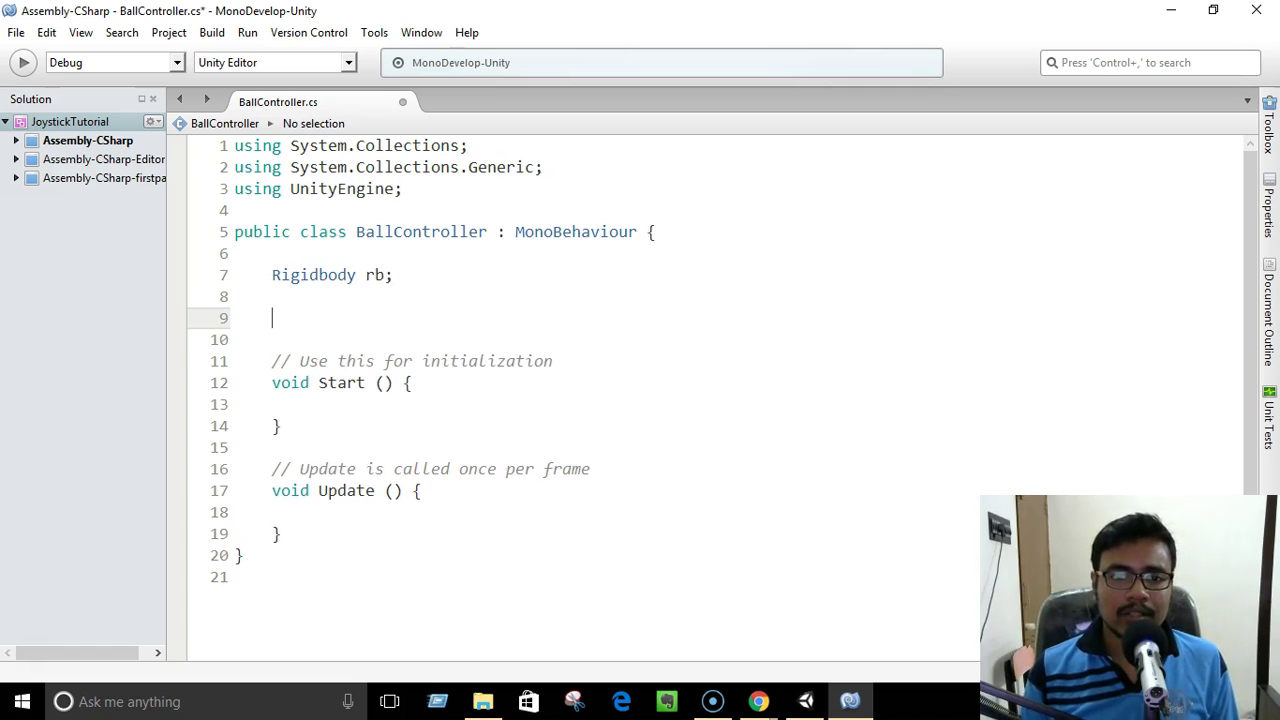
text(void Awak)
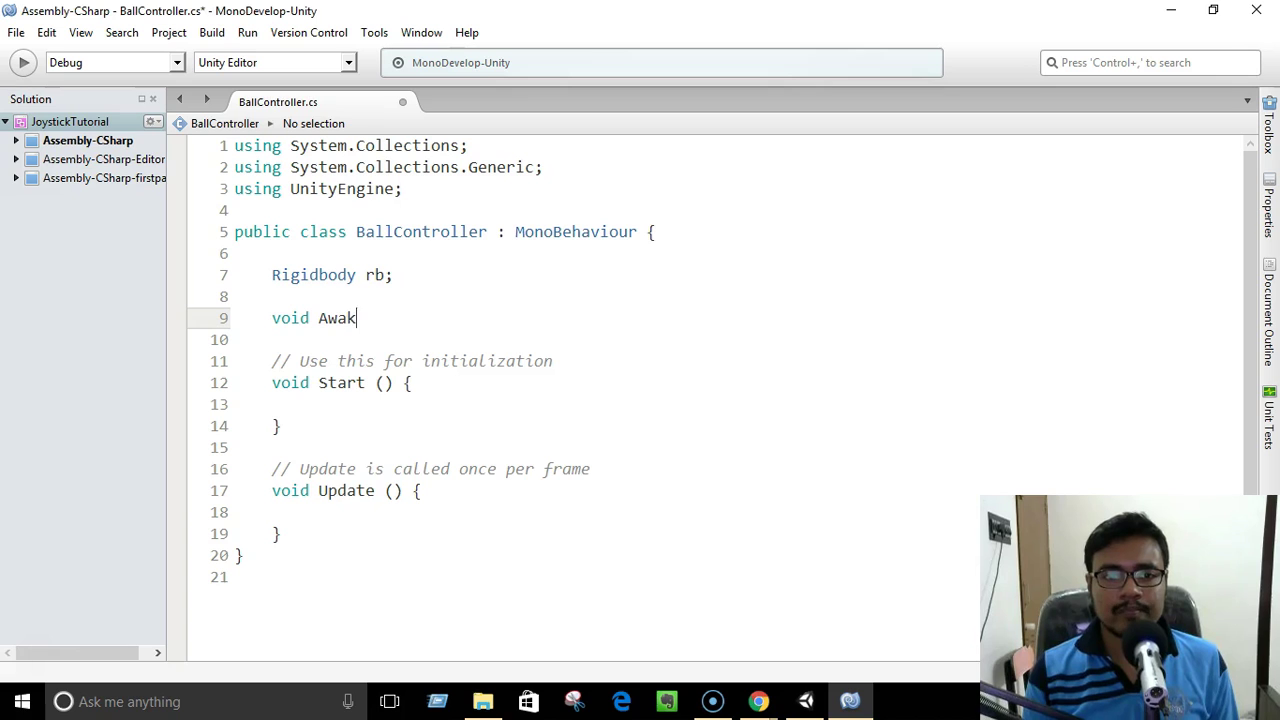
text(e(){)
key(Return)
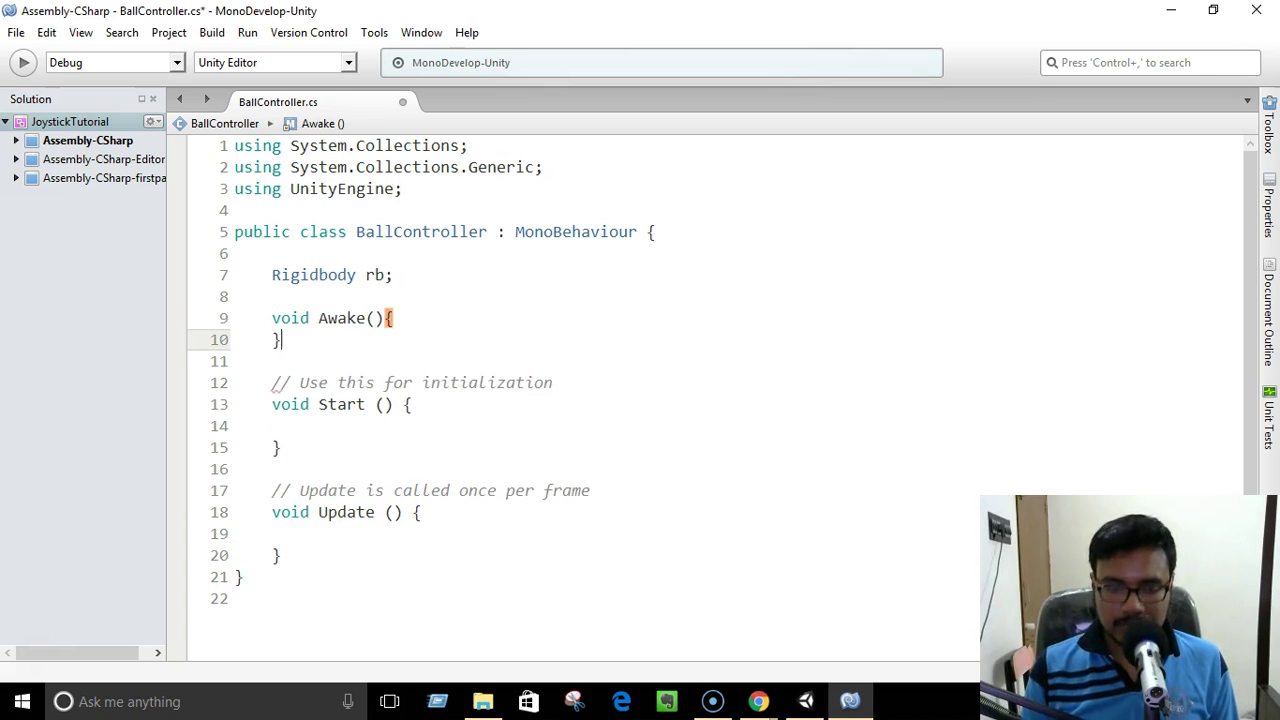
key(Return)
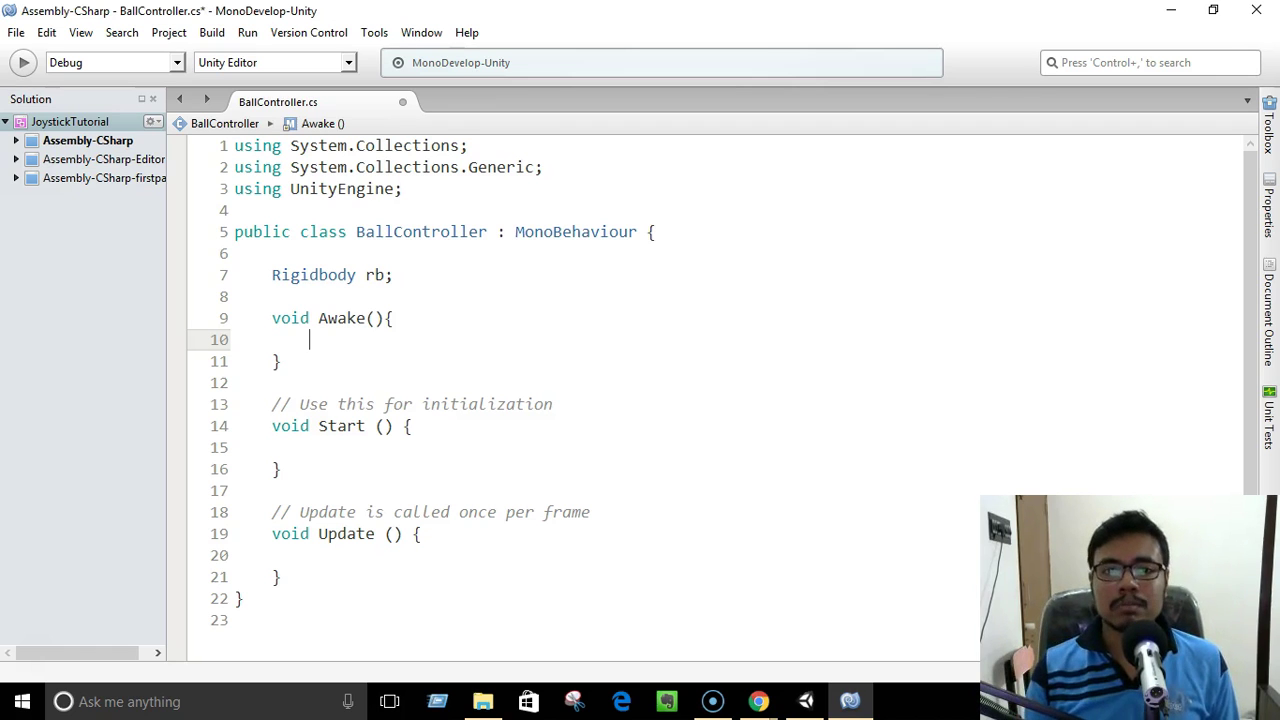
- Assign rb = GetComponent<Rigidbody> (); inside Awake and save the script
text(rb = )
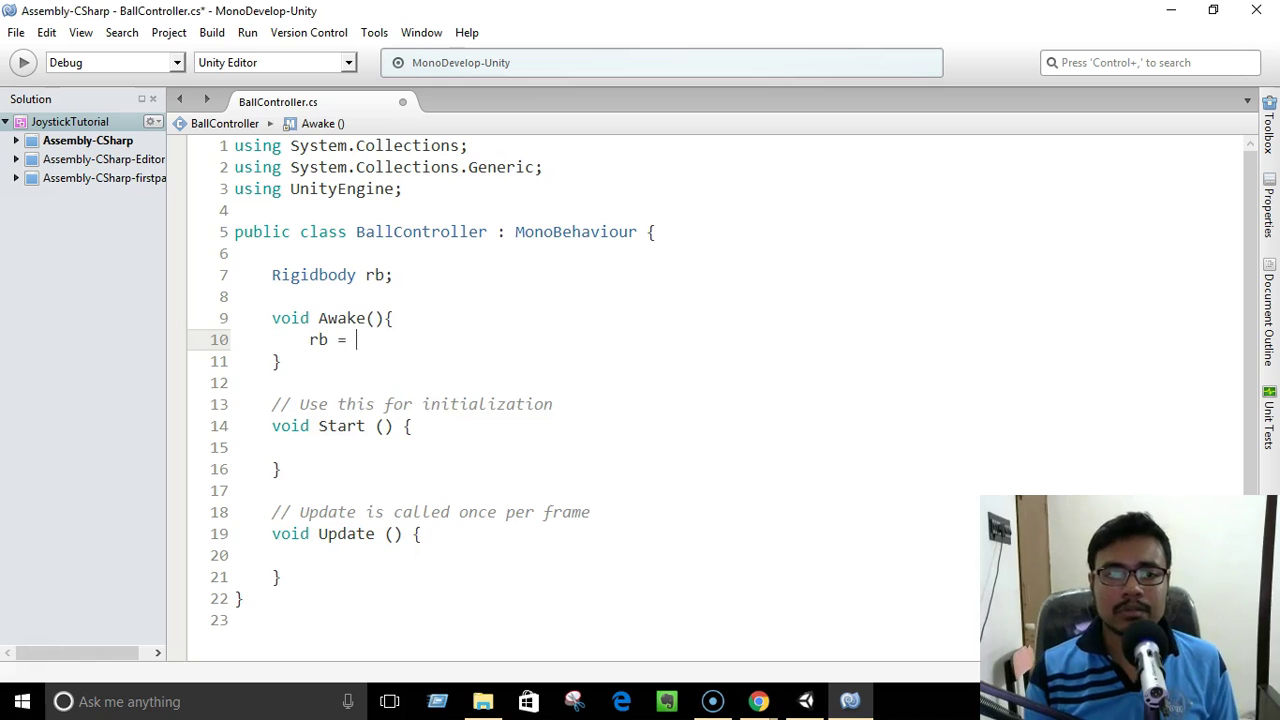
text(GetComponent<Ri)
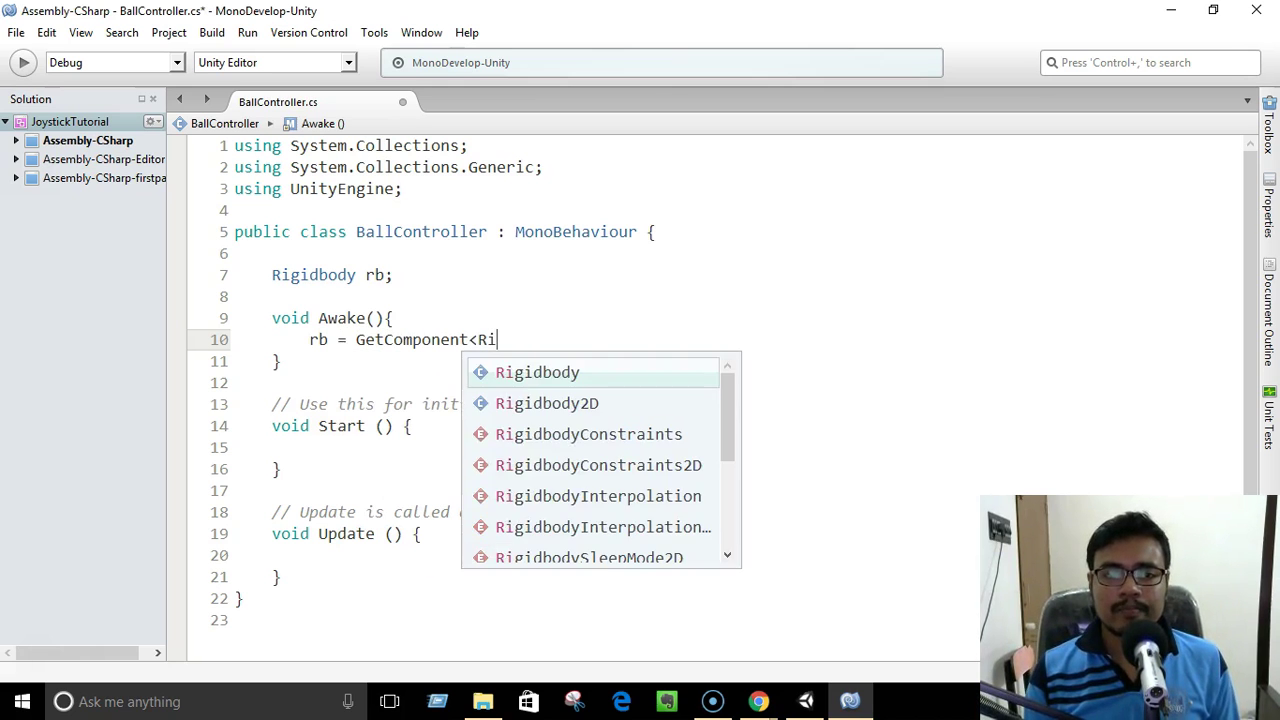
text(gidbody> ();)
key(ctrl+s)
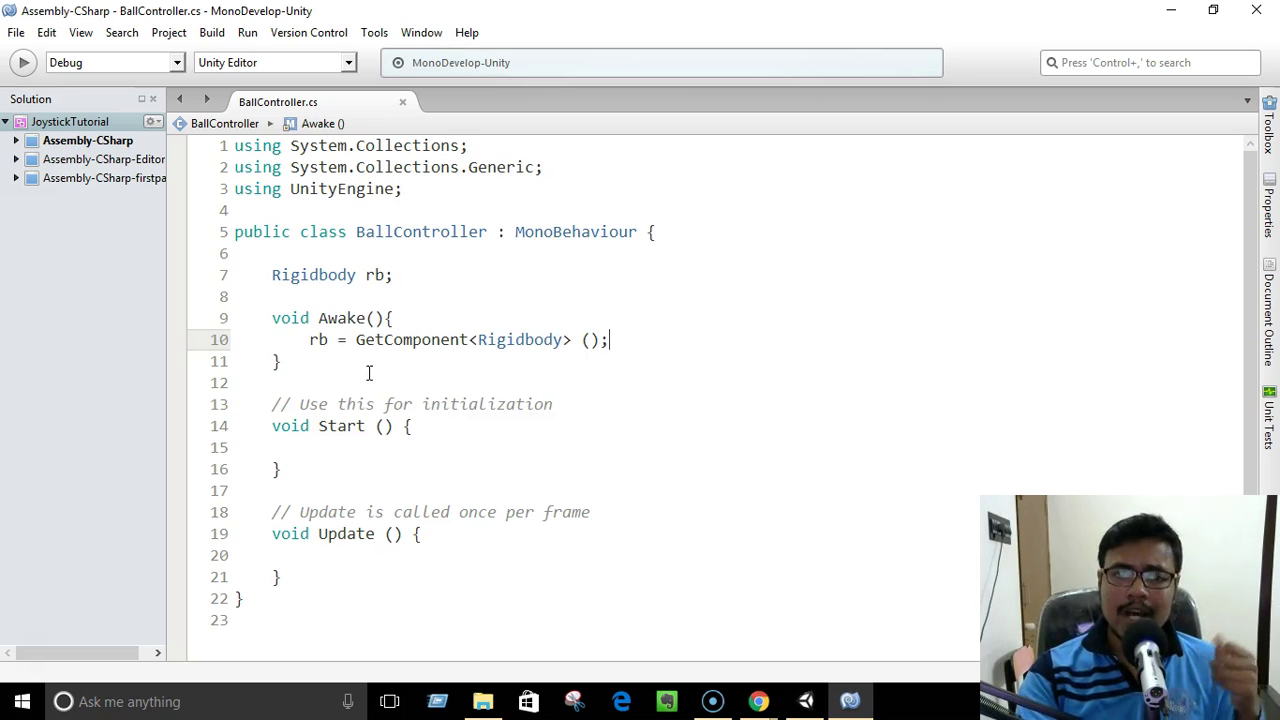
mouse_move(319, 343)
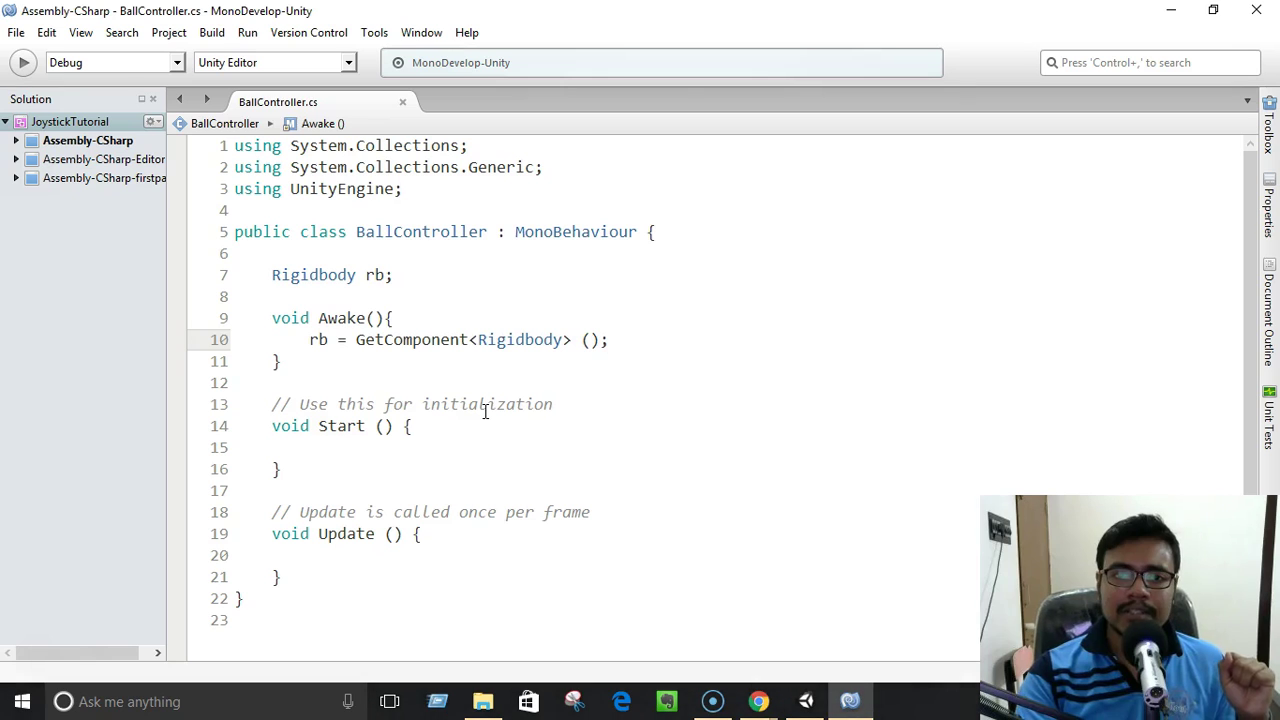
- Add the directive using UnityStandardAssets.CrossPlatformInput; below using UnityEngine; and save the script
click(445, 446)
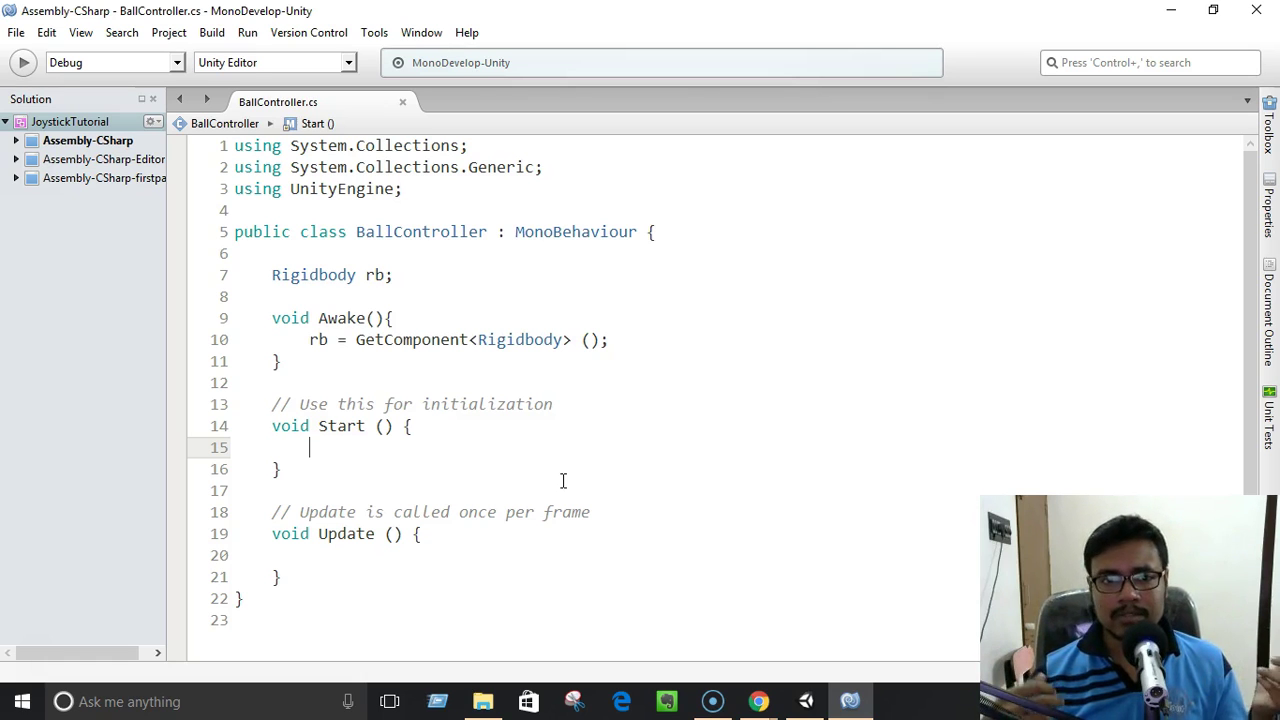
click(458, 192)
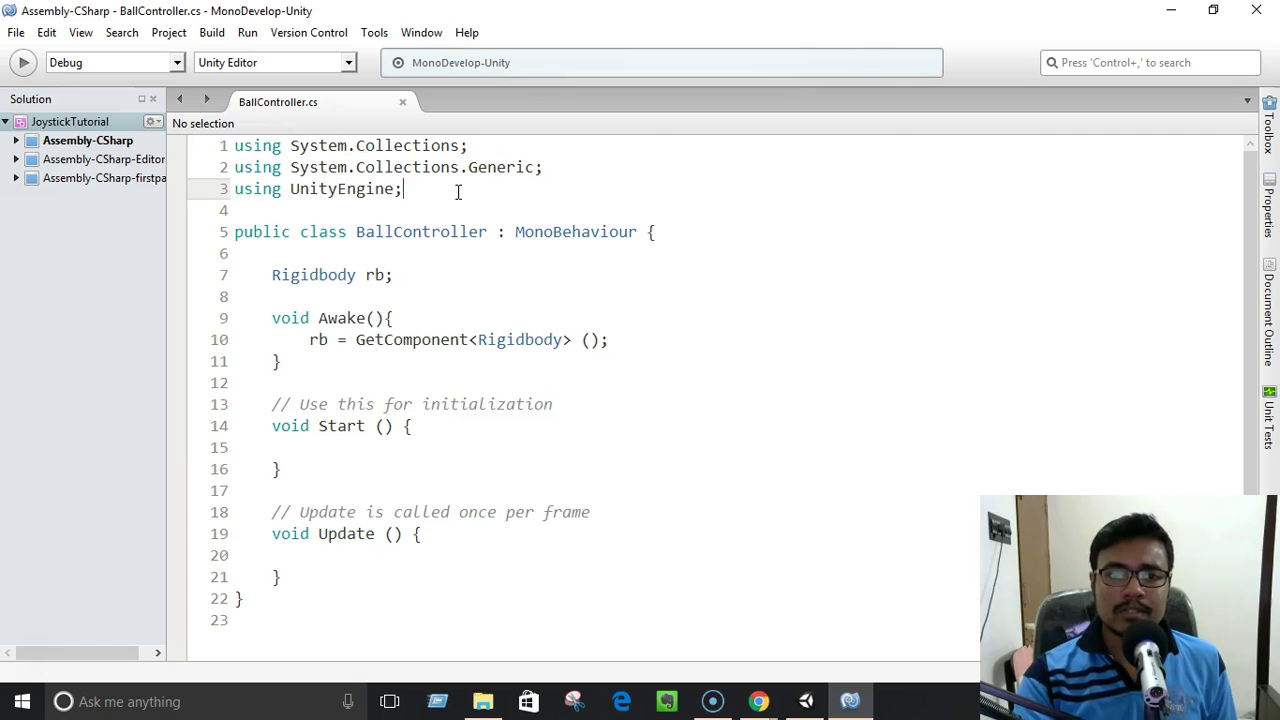
key(Return)
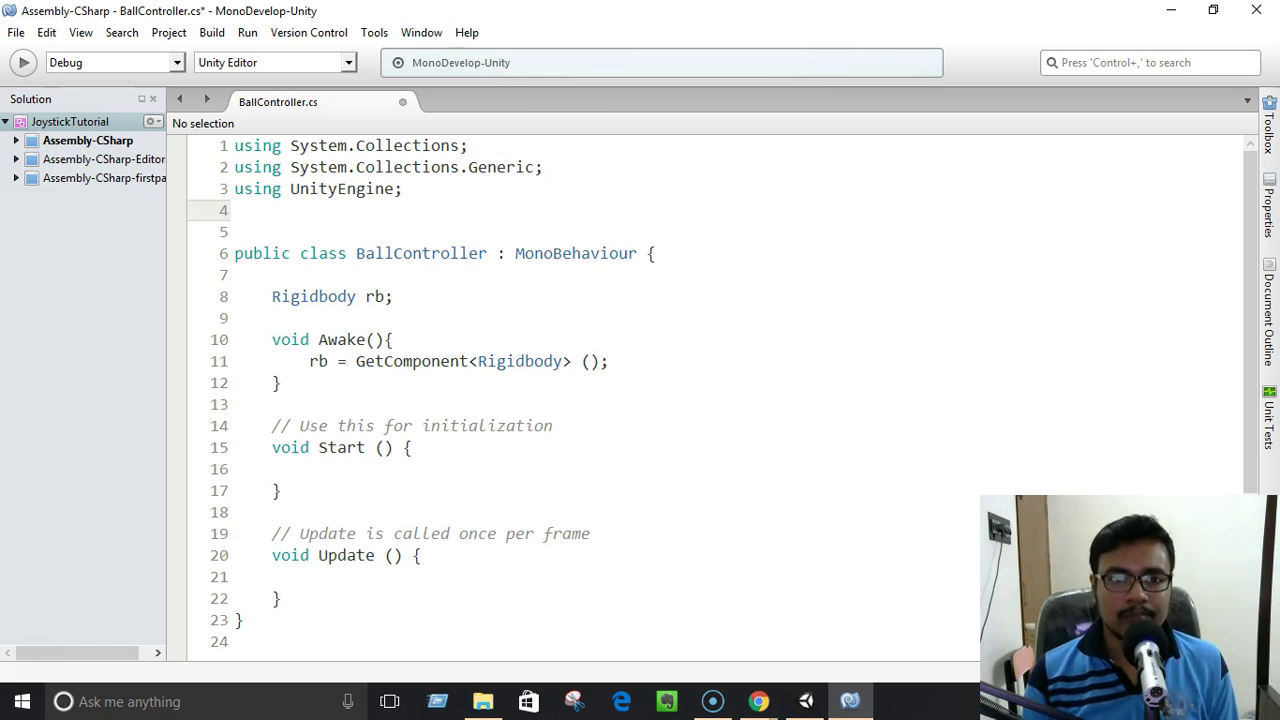
text(using )
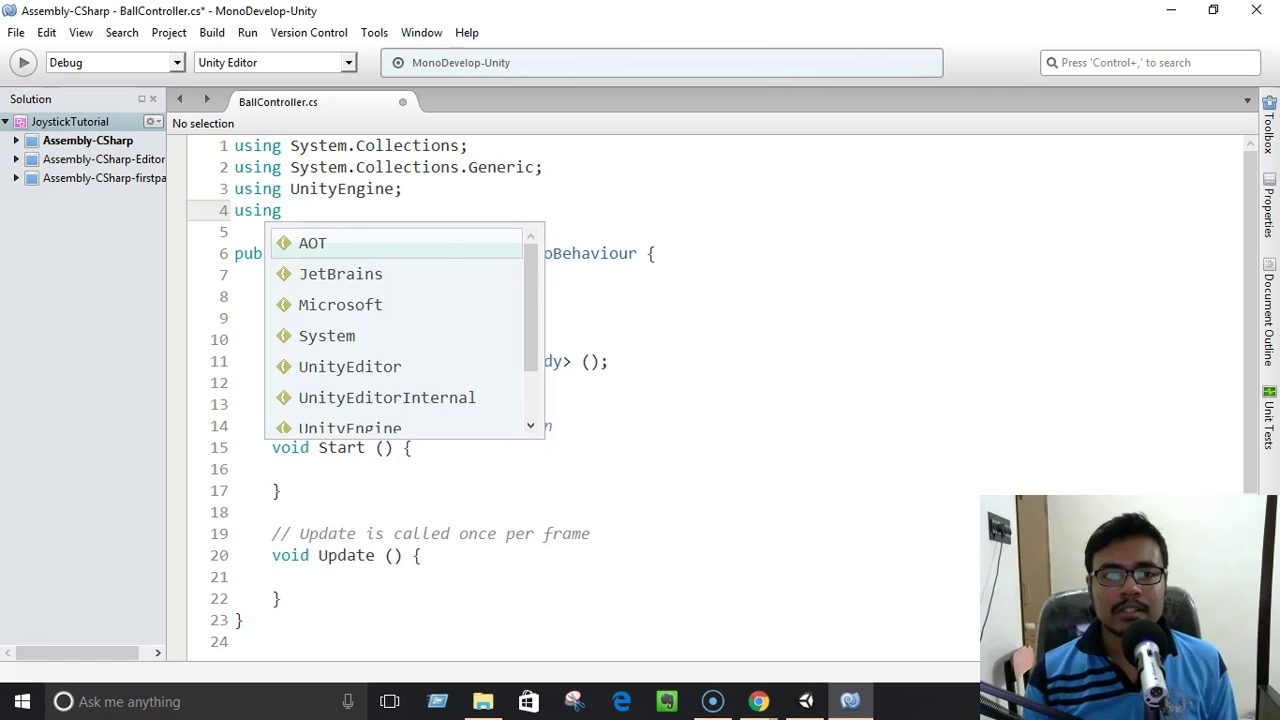
text(Unity)
key(Down)
key(Down)
key(Down)
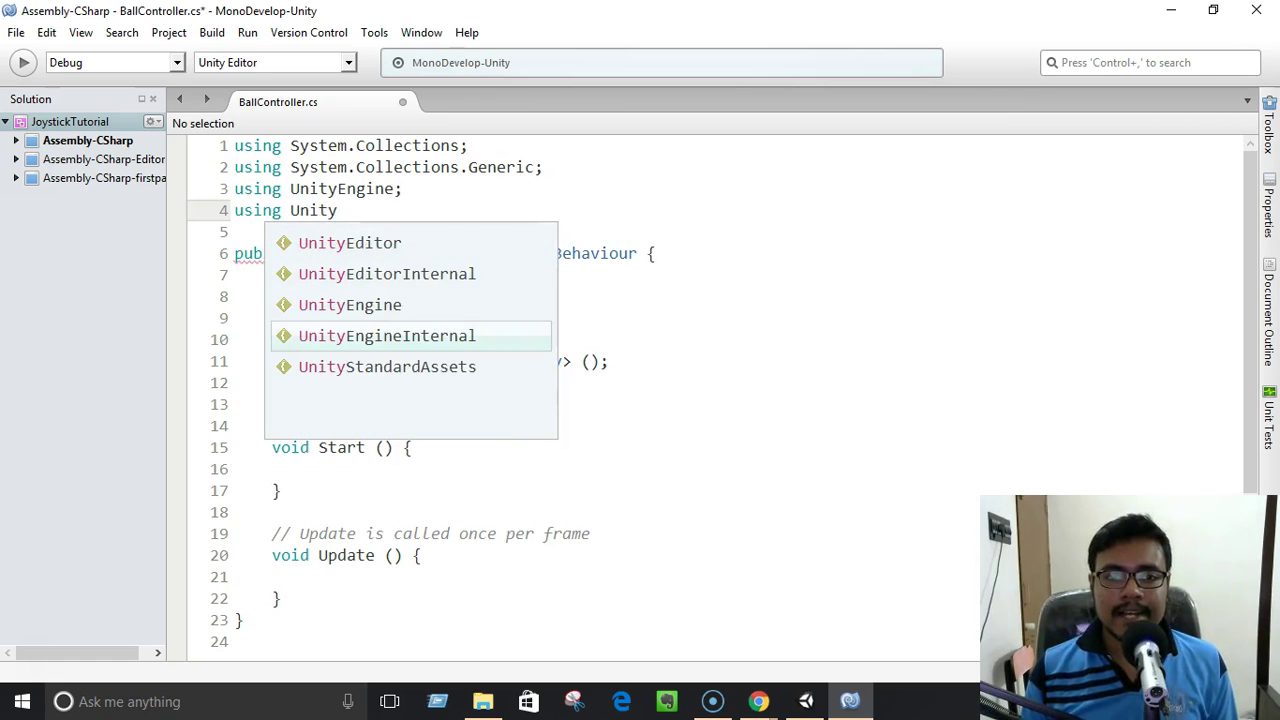
key(Down)
key(Return)
text(.c)
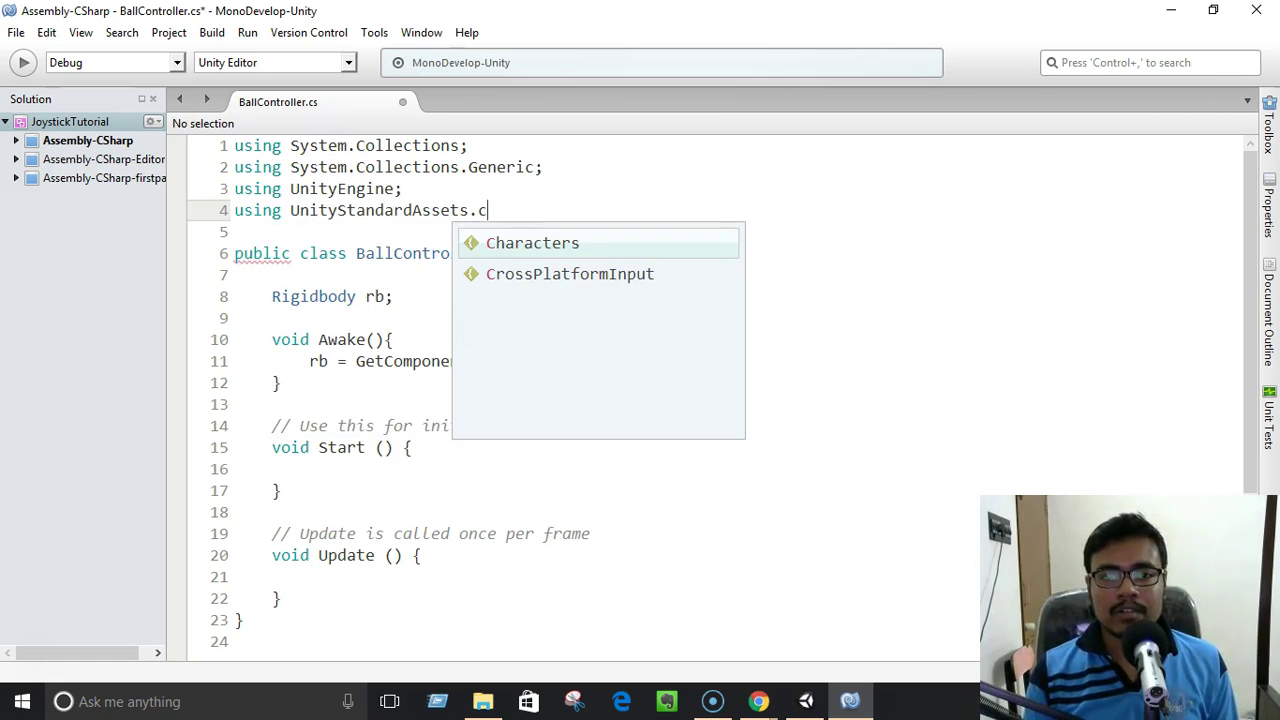
key(Down)
key(Return)
text(;)
key(ctrl+s)
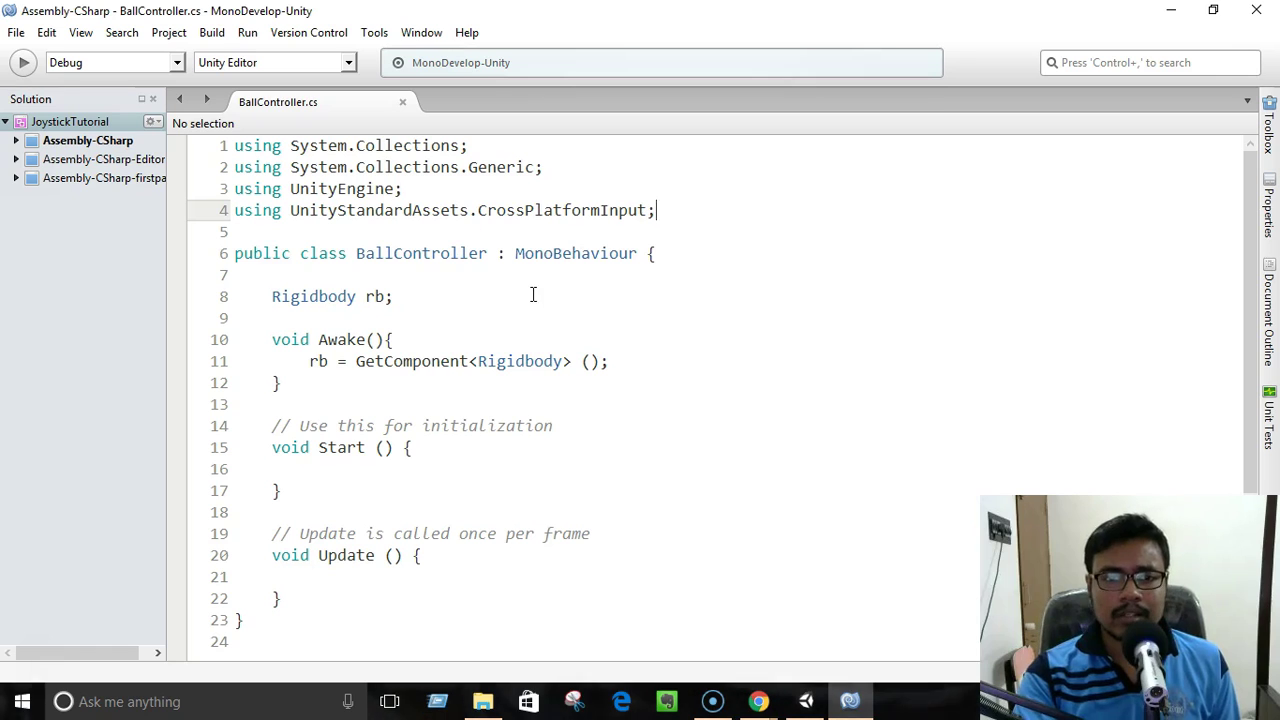
scroll(624, 294, down, 1)
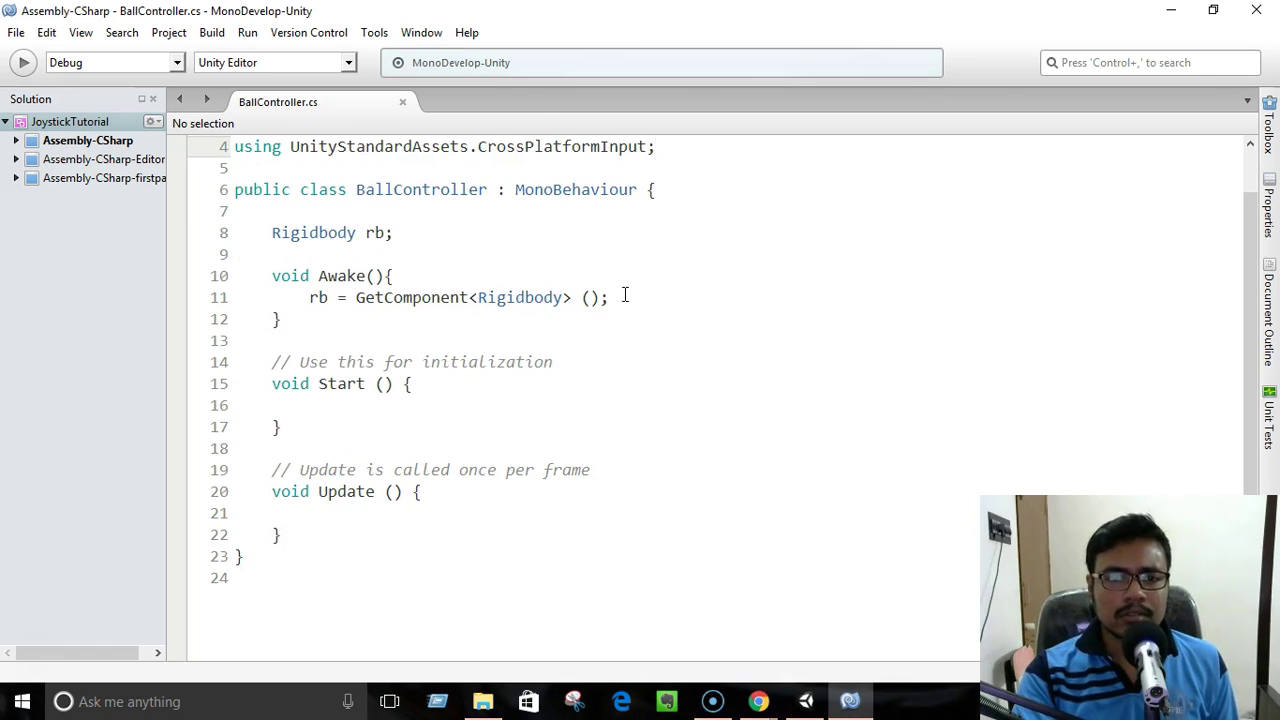
- Add a void FixedUpdate() method with an empty body below the Update method
scroll(627, 295, down, 1)
click(408, 451)
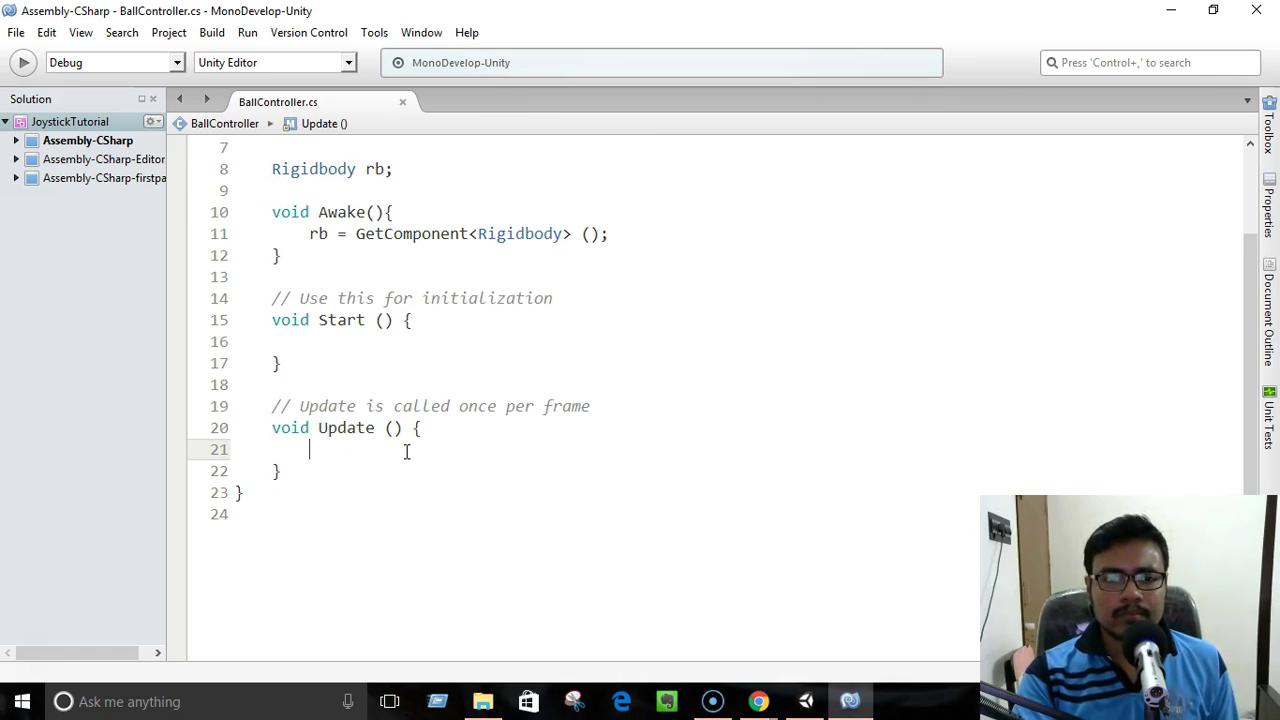
key(Down)
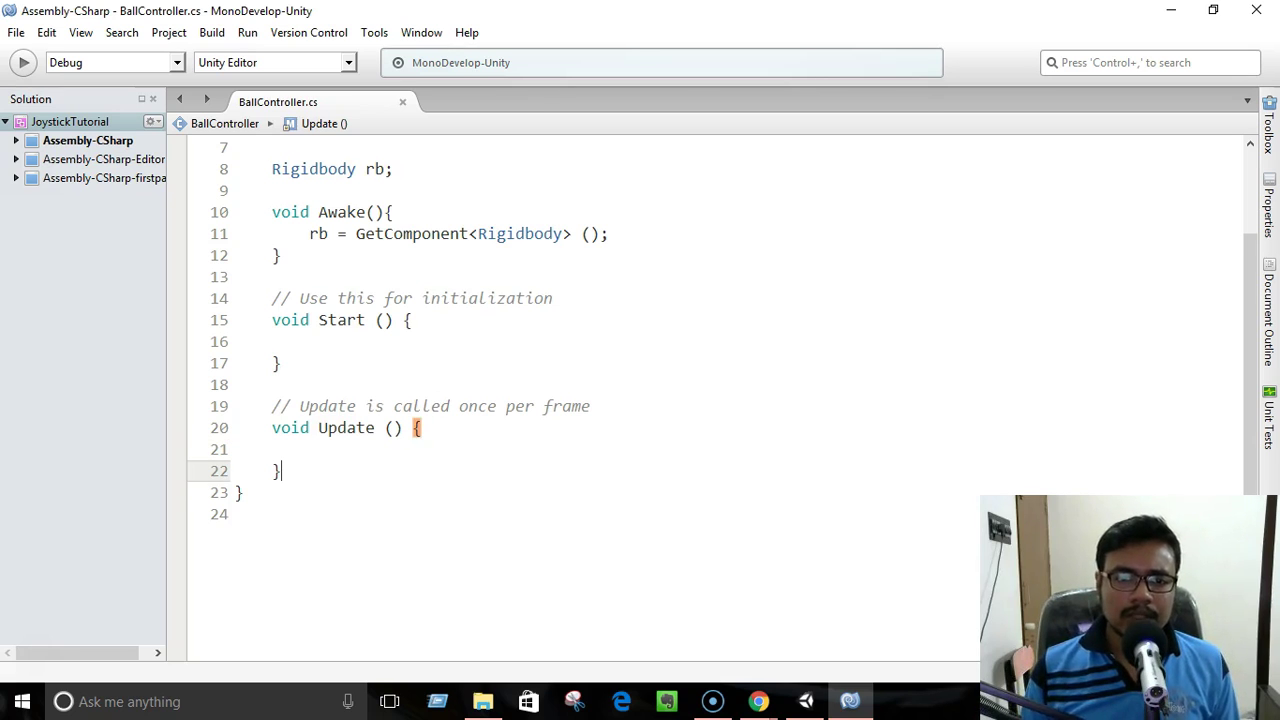
key(Return)
key(Return)
text(void )
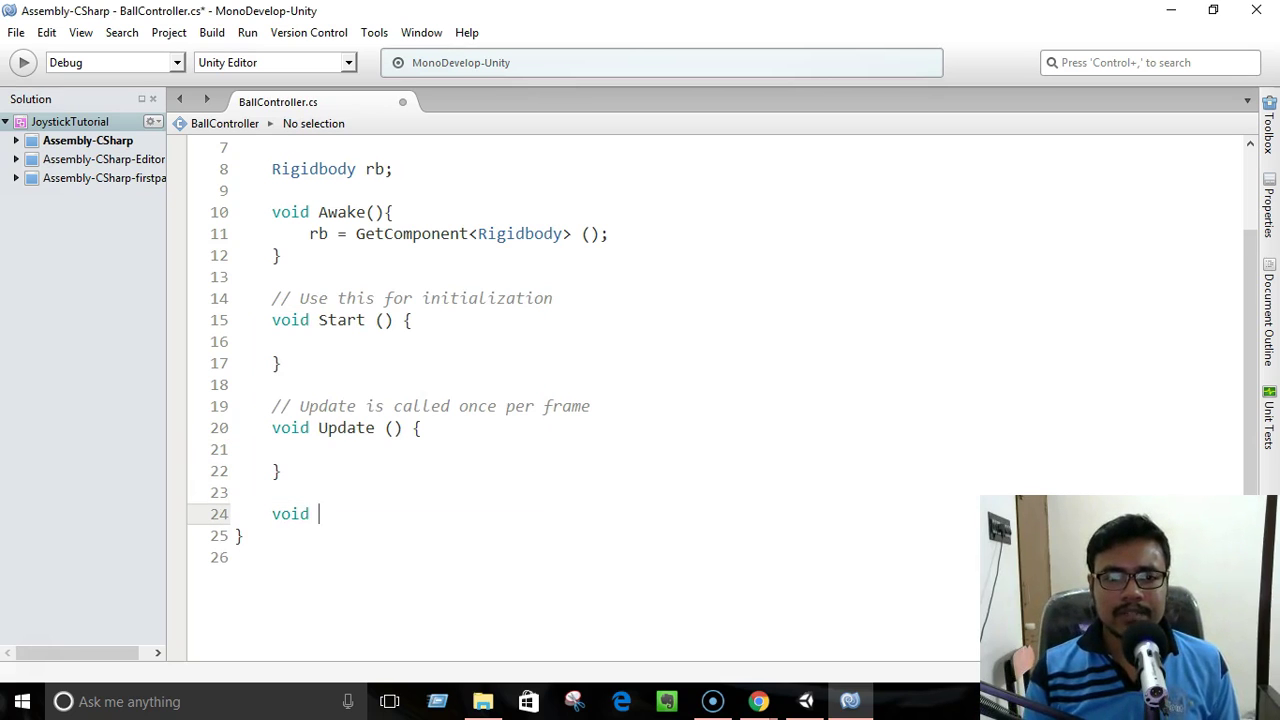
text(FixedUpdate())
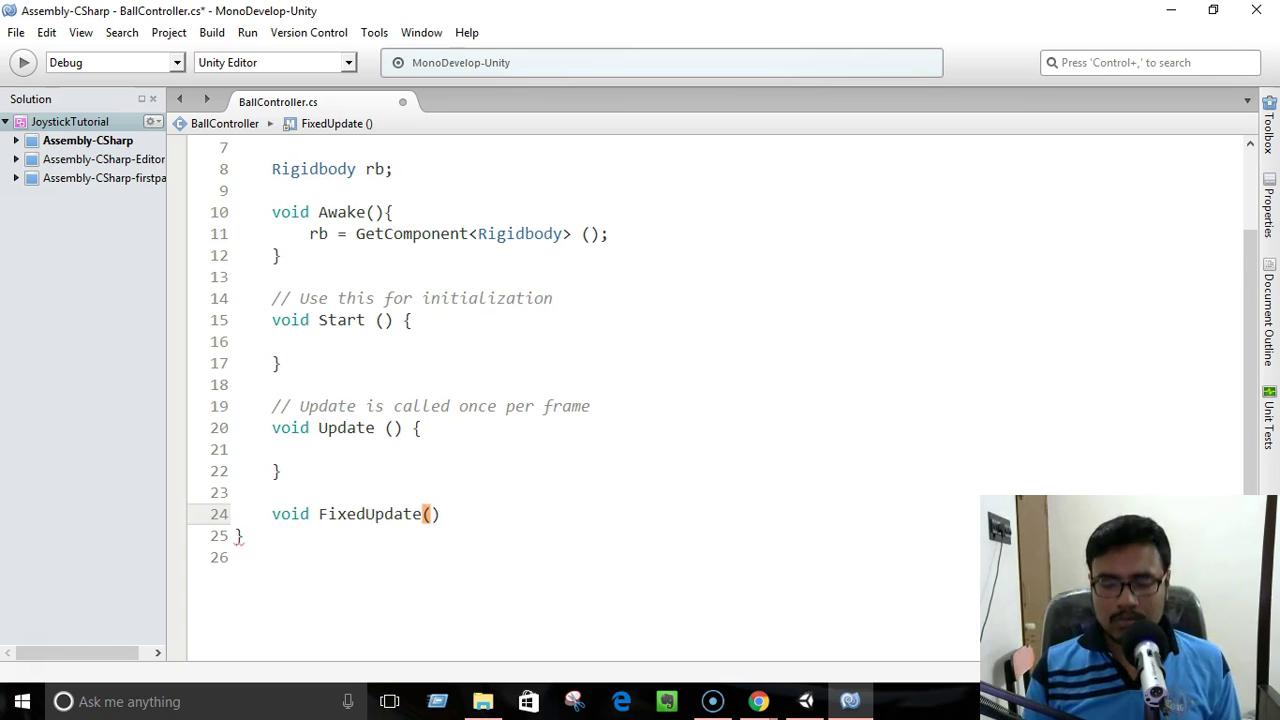
text({)
key(Return)
key(Return)
key(Return)
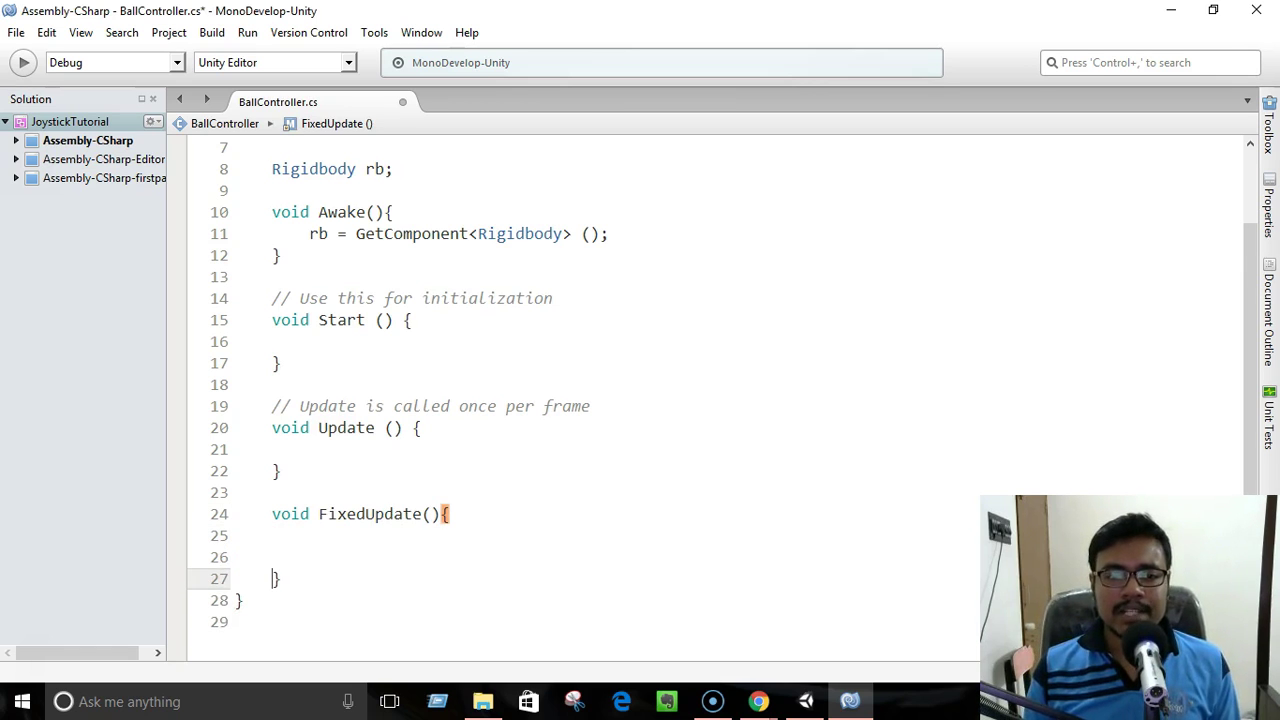
- Inside FixedUpdate, declare float hInput = CrossPlatformInputManager.GetAxis ("Horizontal"); and save the script
key(Up)
key(Up)
key(Tab)
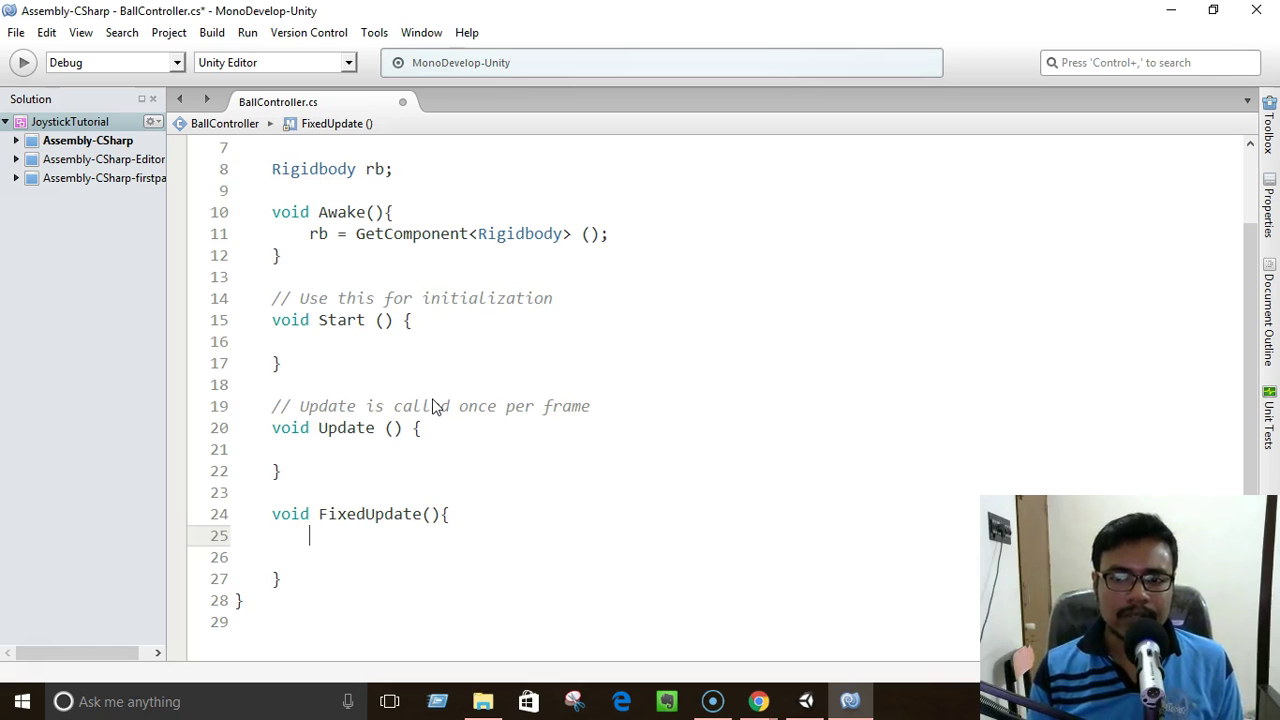
text(float )
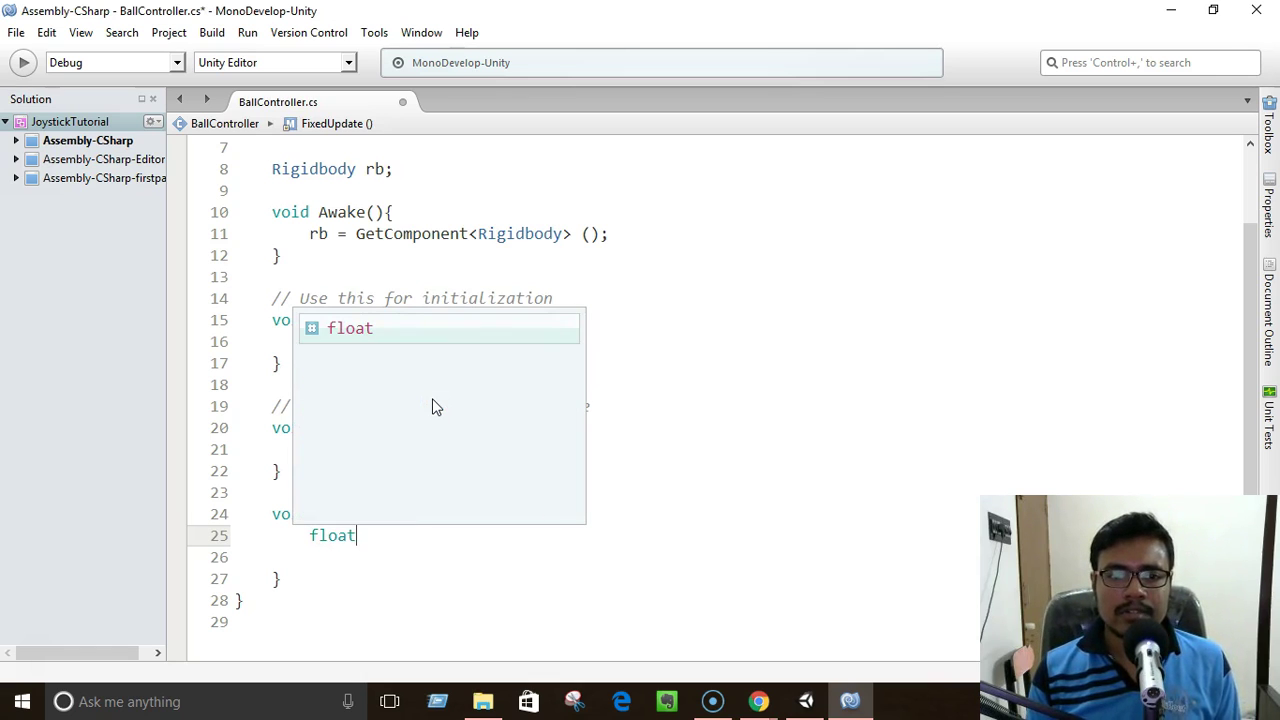
text(hI)
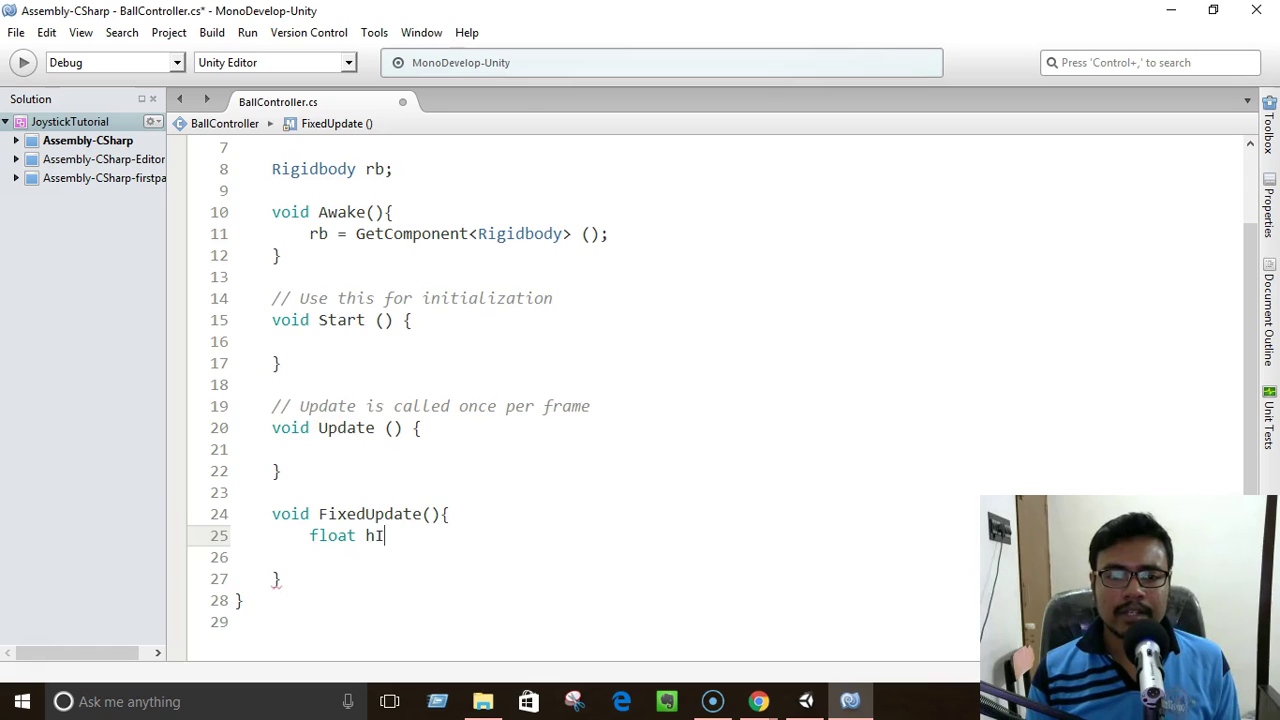
text(nput =)
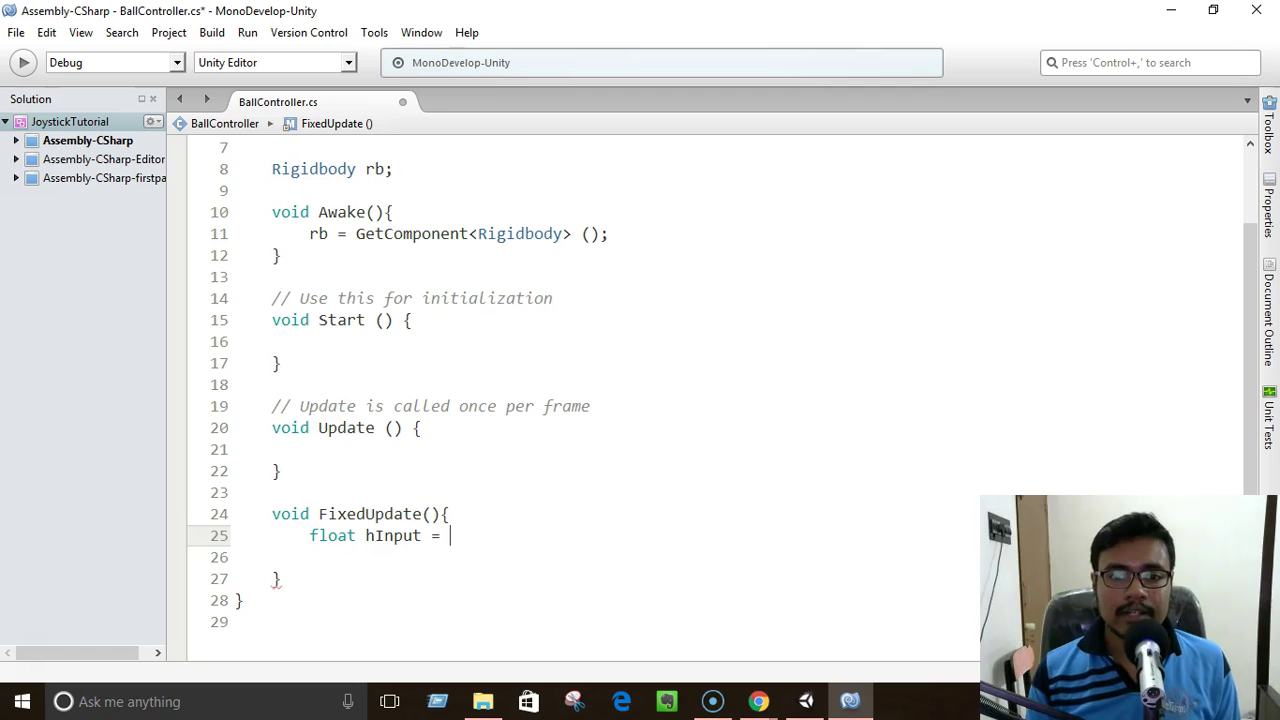
text( CrossPlatformInputManager)
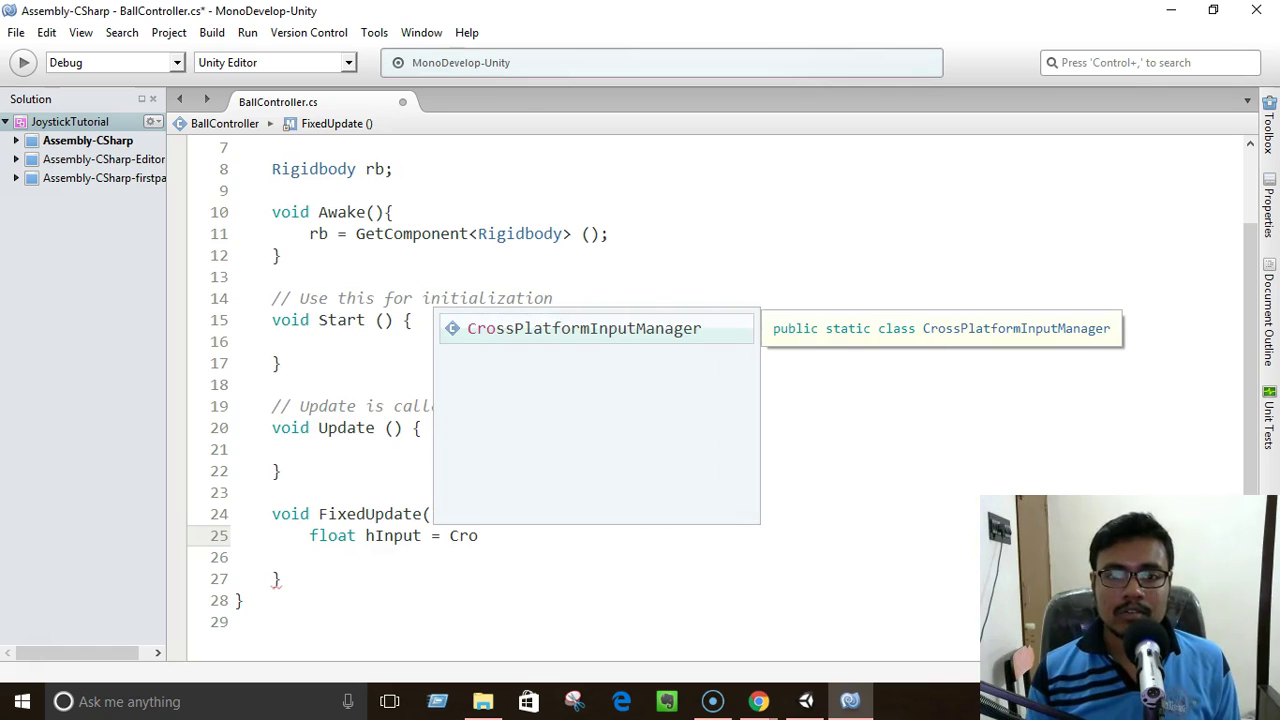
key(Return)
text(.Get)
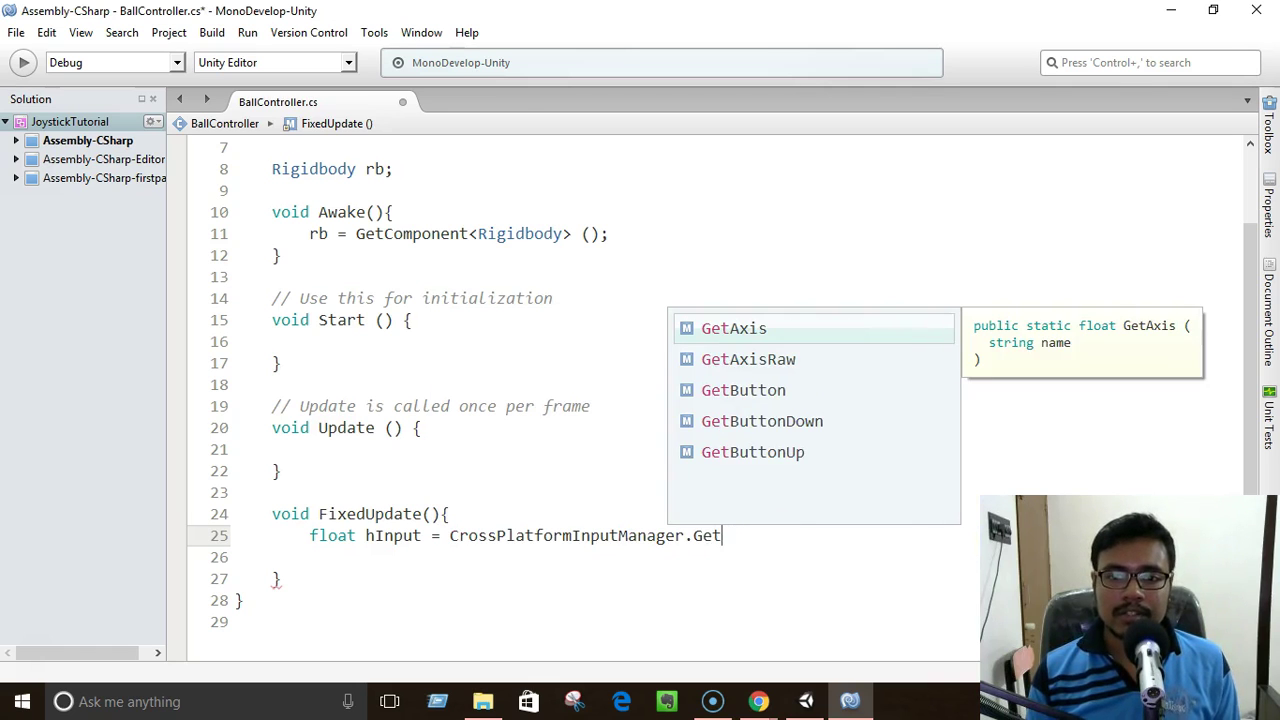
key(Return)
text(("Horizontal");)
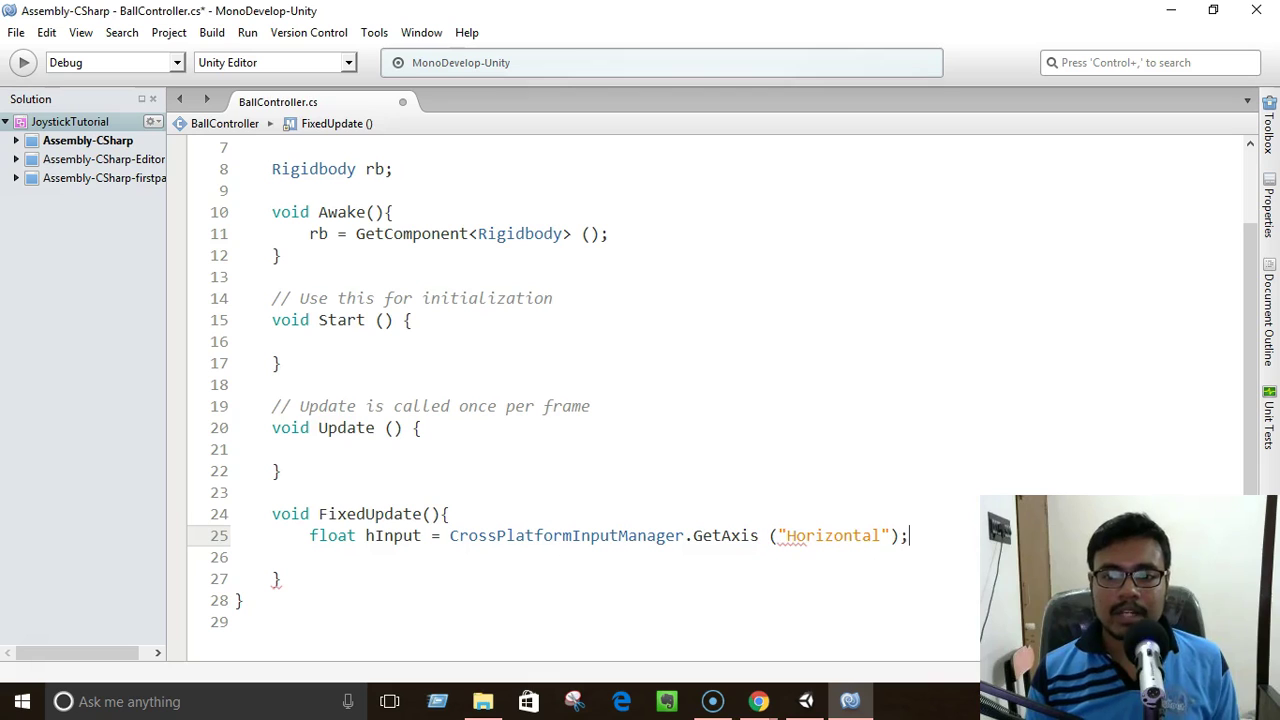
key(ctrl+s)
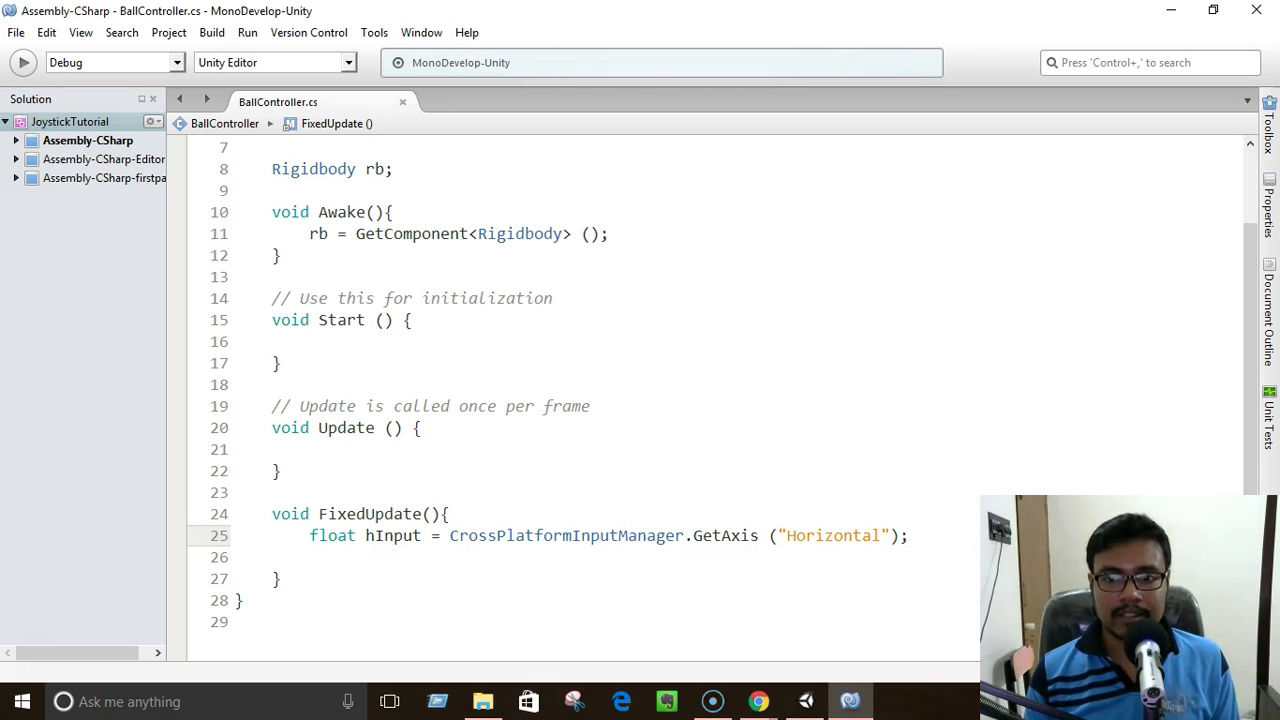
- Below the hInput line, declare float vInput = CrossPlatformInputManager.GetAxis ("Vertical"); and save the script
key(Return)
text(float vInup)
key(BackSpace)
key(BackSpace)
text(put = )
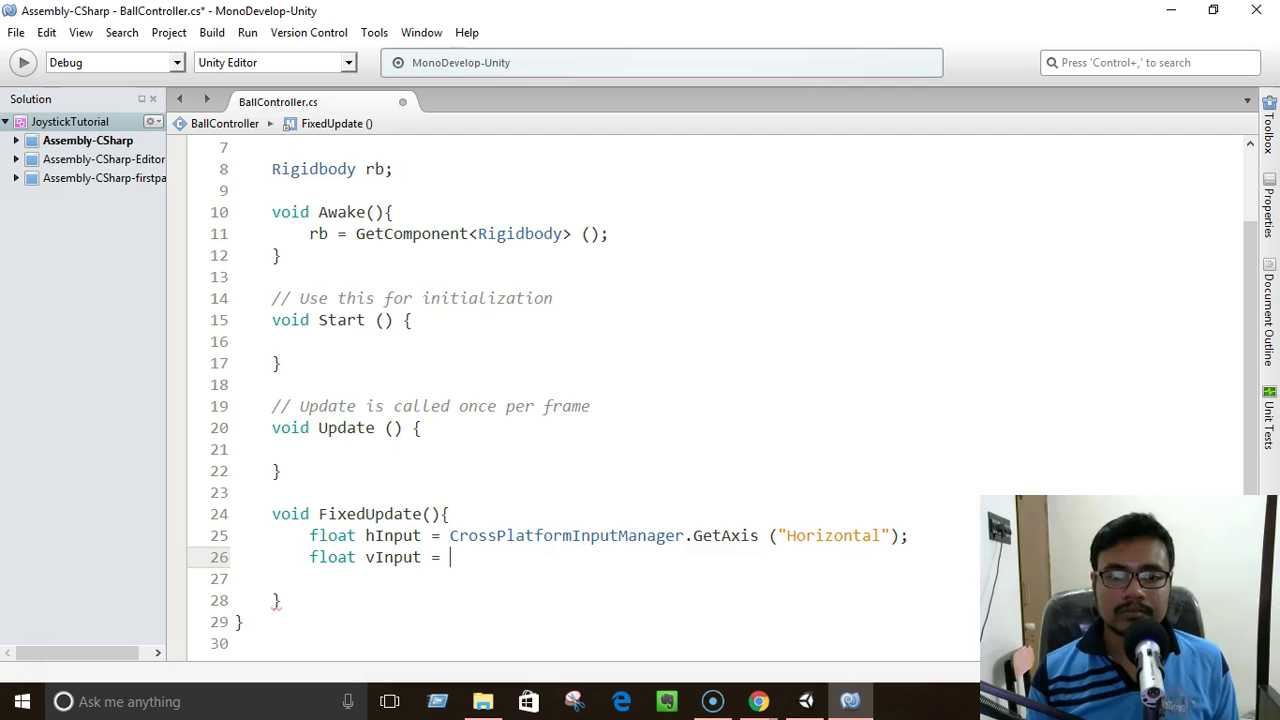
text(Cro)
key(Return)
text(.Get)
key(Return)
text(("Vertical)
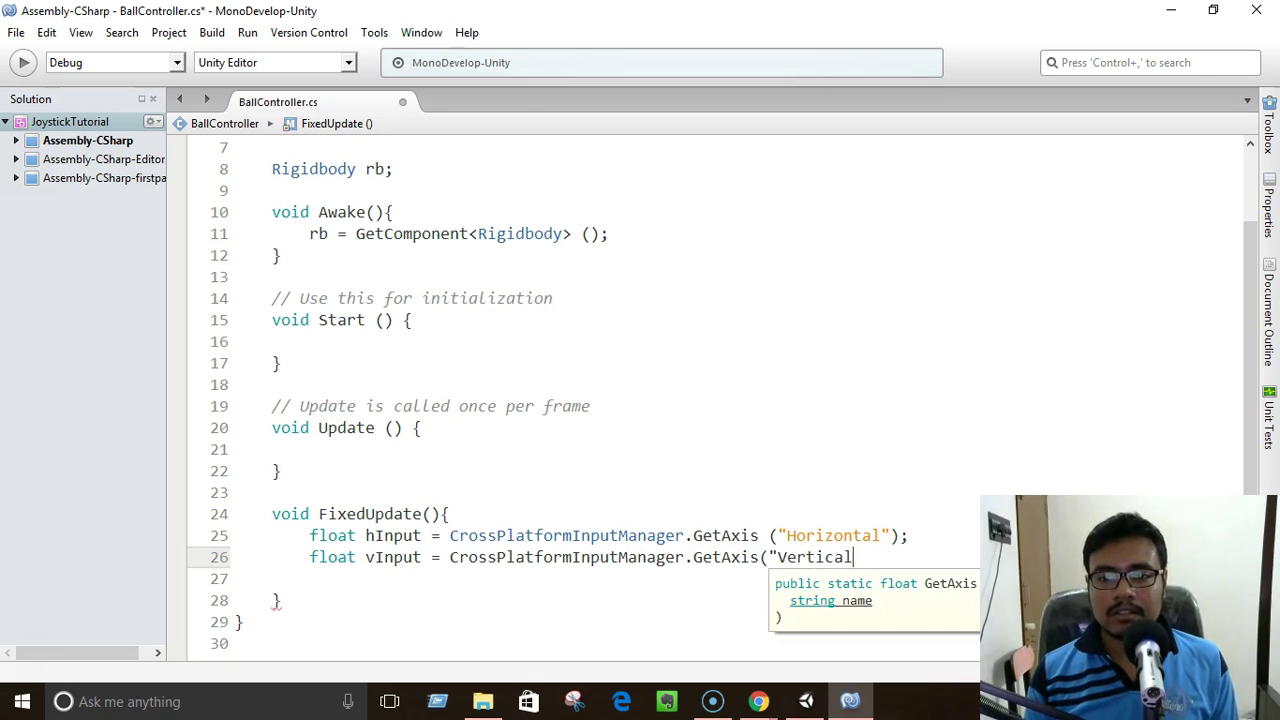
text(");)
key(ctrl+s)
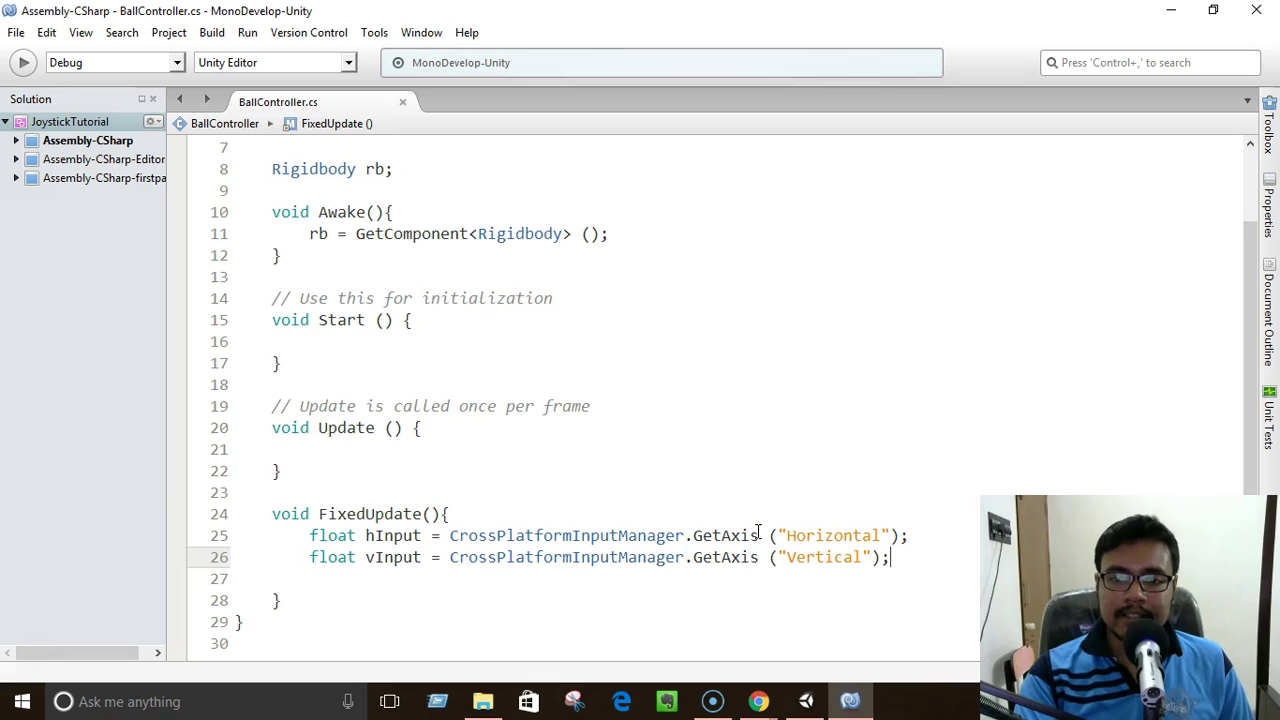
drag(786, 536, 880, 537)
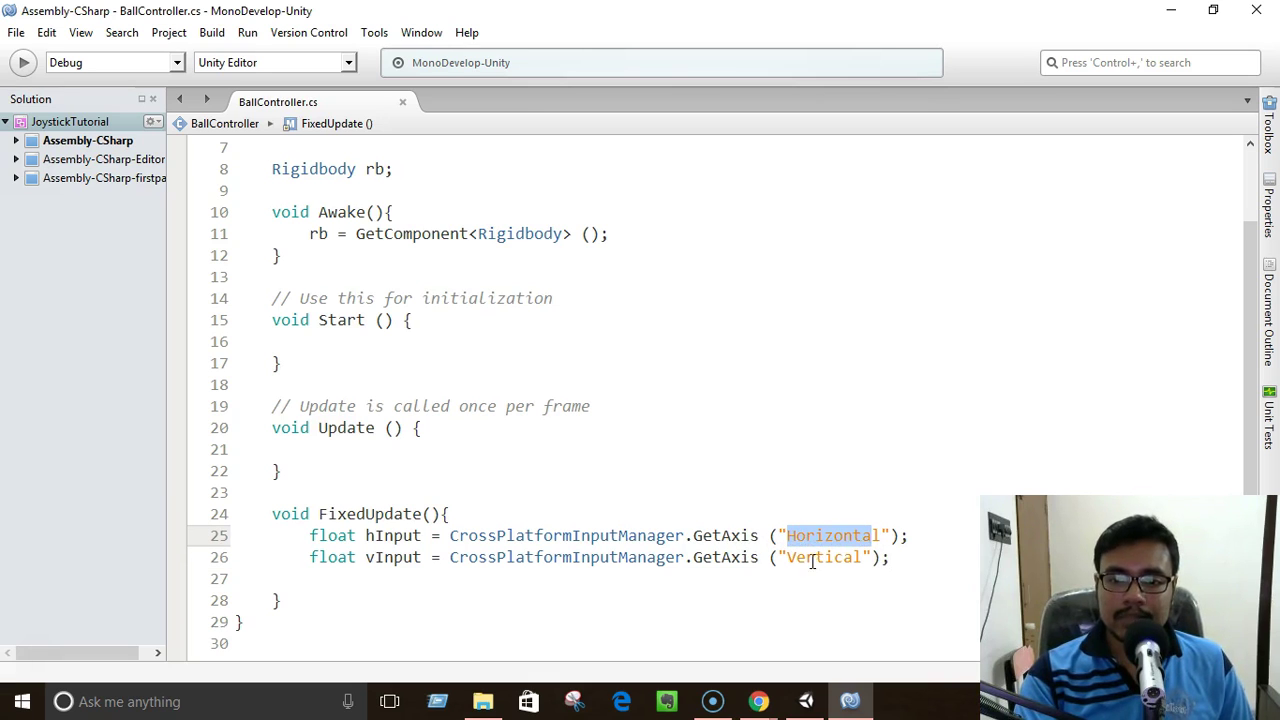
drag(787, 558, 862, 558)
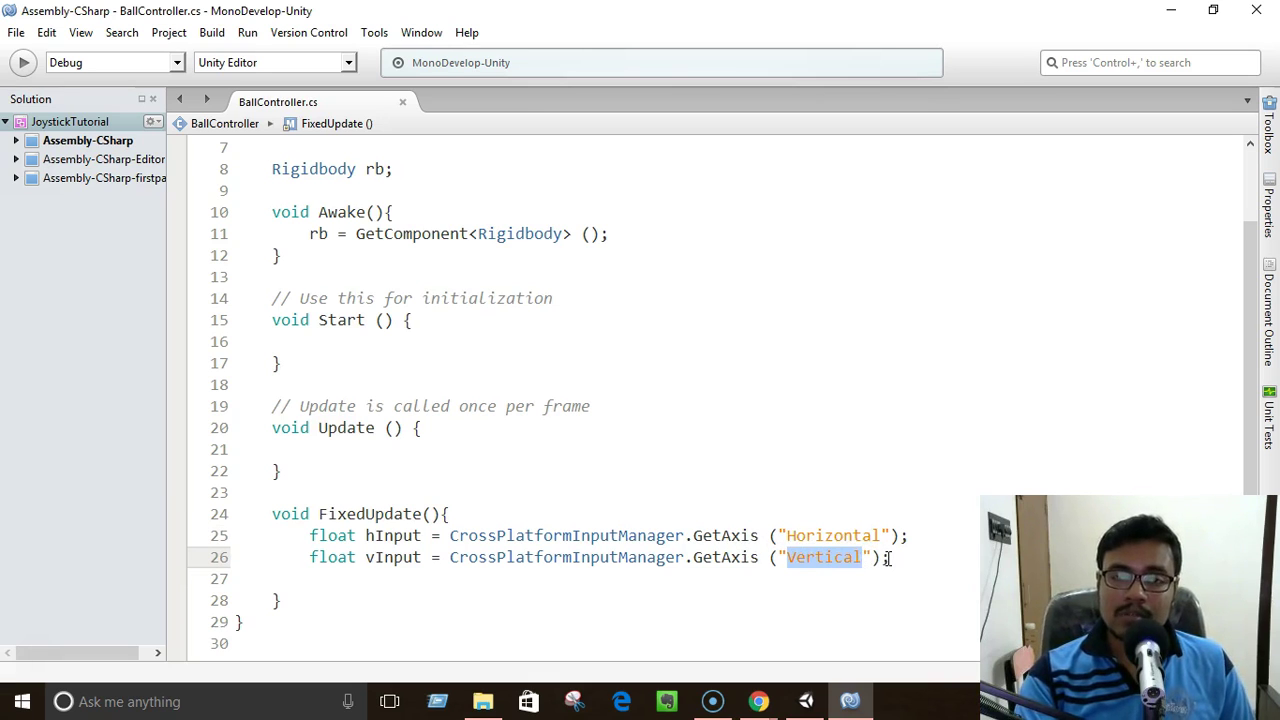
click(889, 558)
click(903, 536)
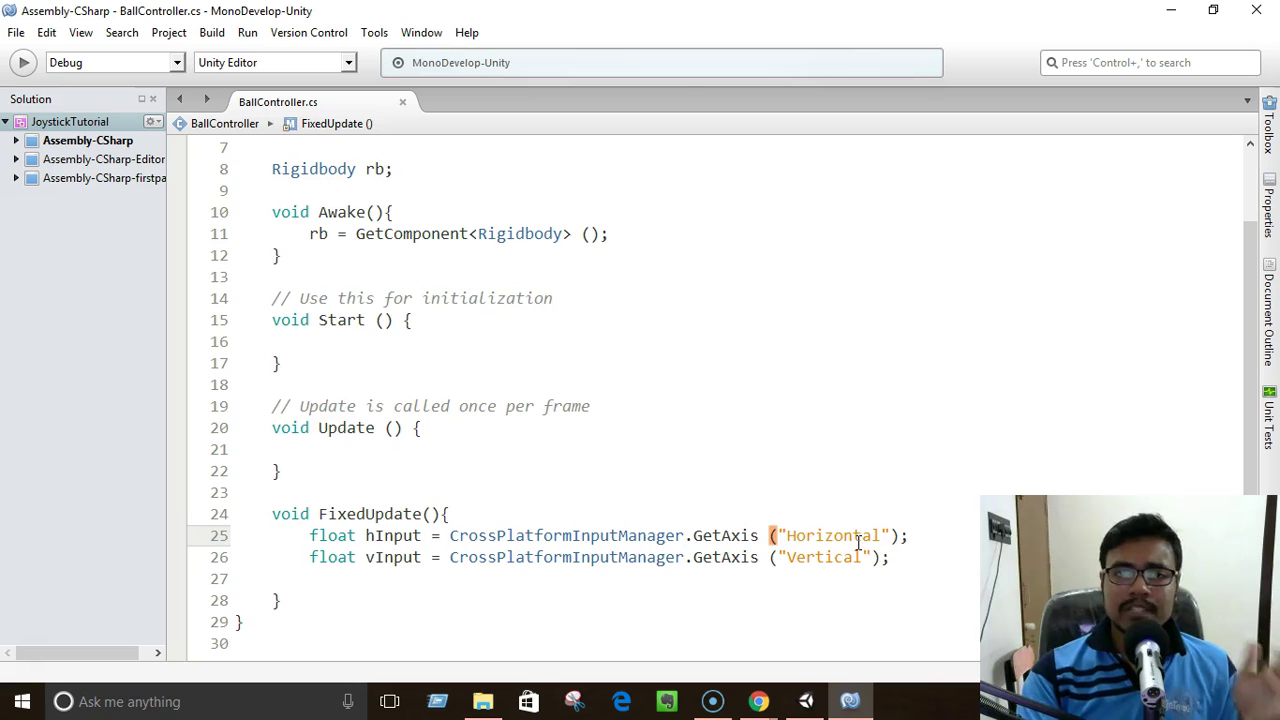
mouse_move(858, 541)
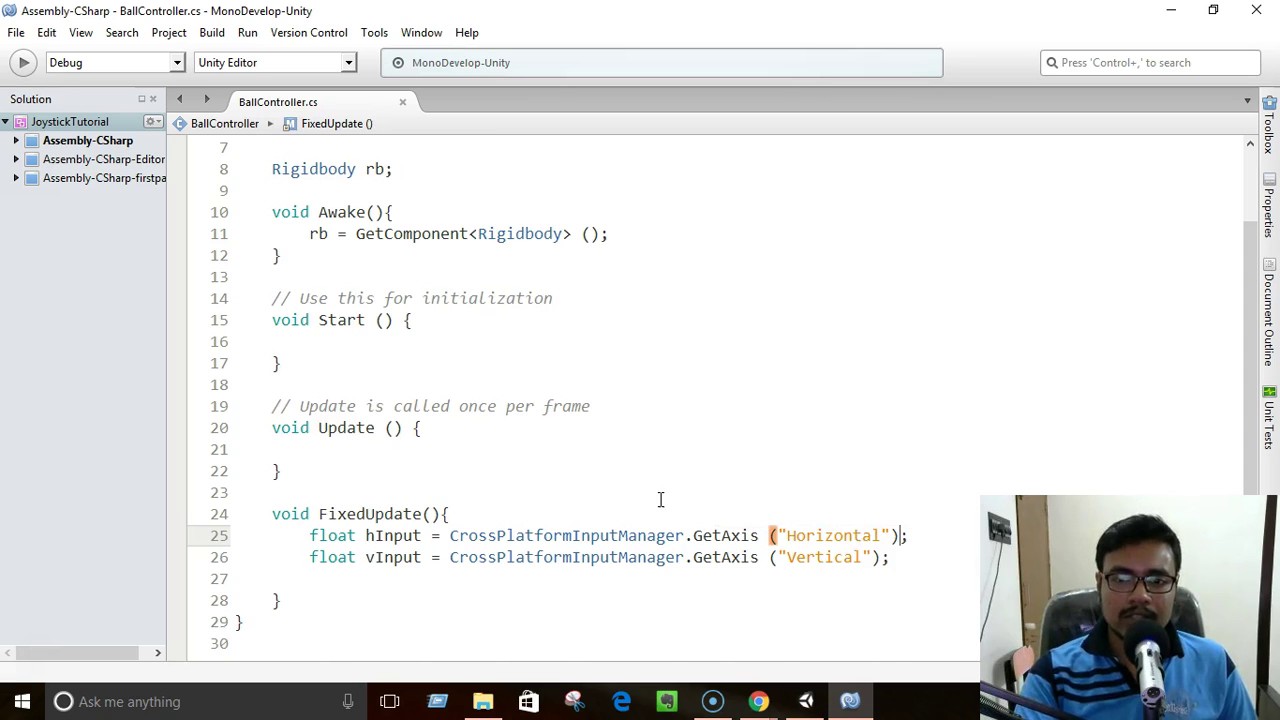
- Declare public float speed; below the Rigidbody rb field and save the script
scroll(660, 500, up, 2)
click(434, 297)
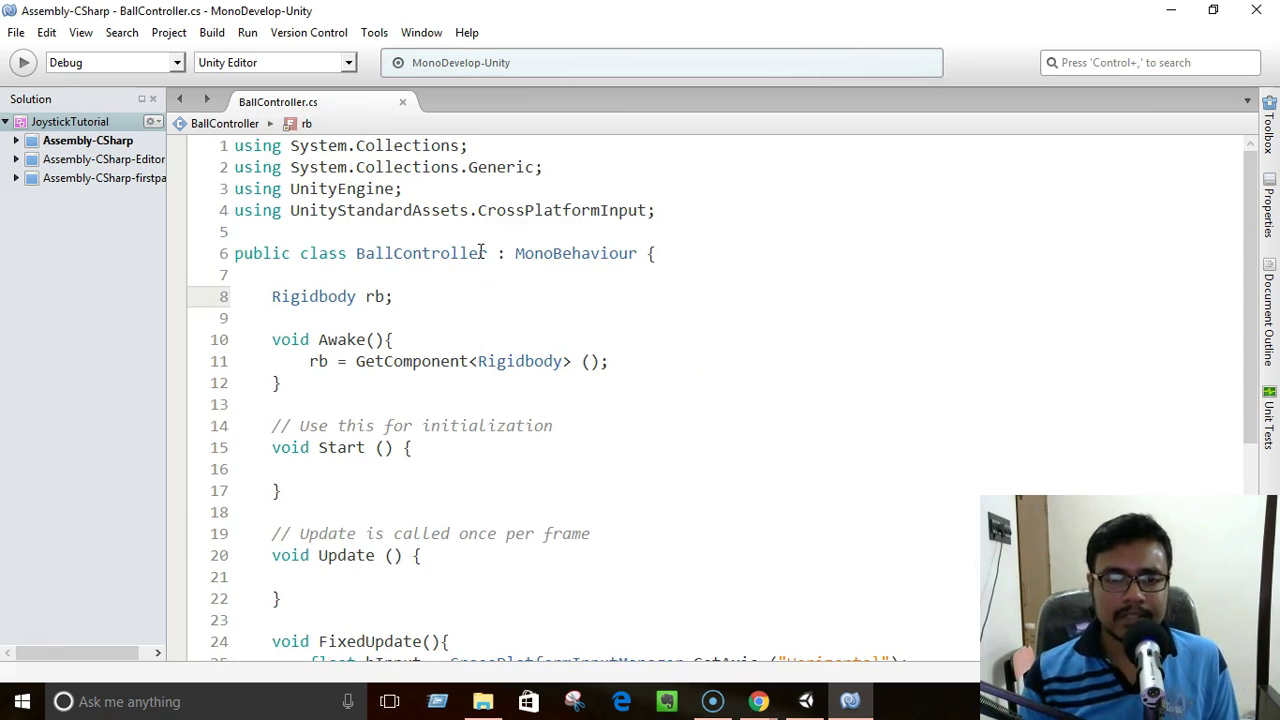
key(Return)
text(publ)
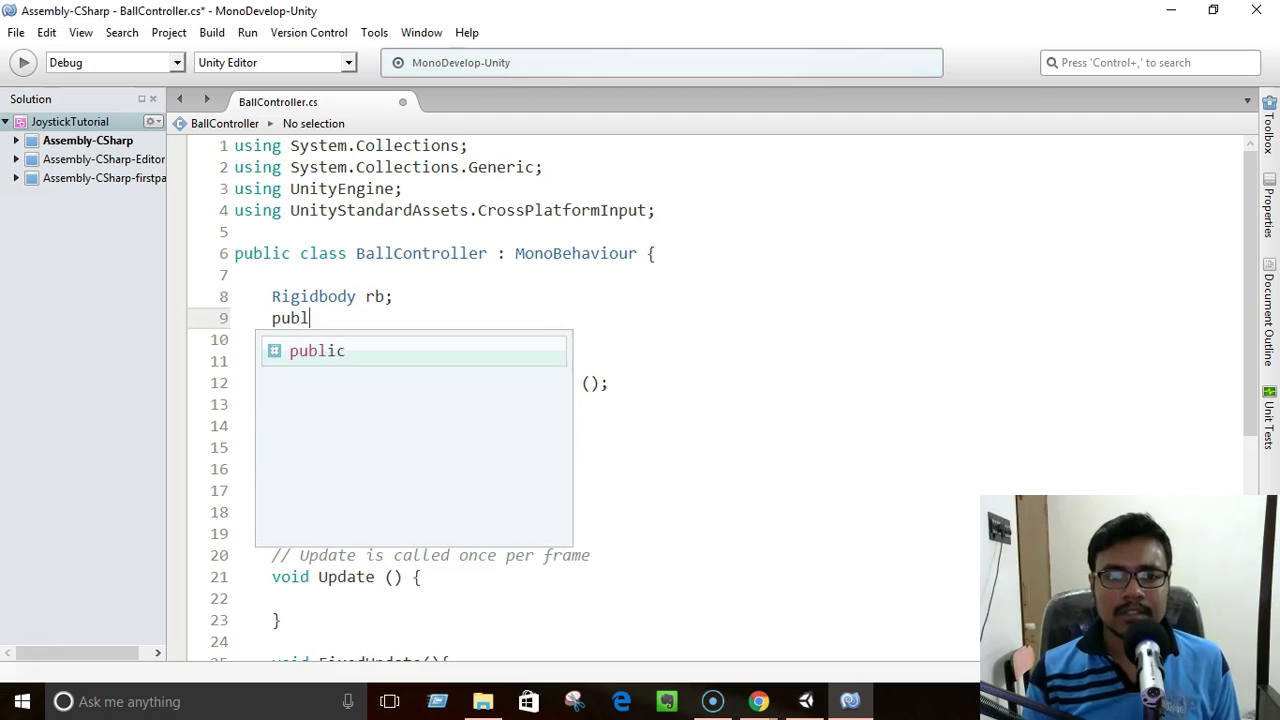
text(ic float speed)
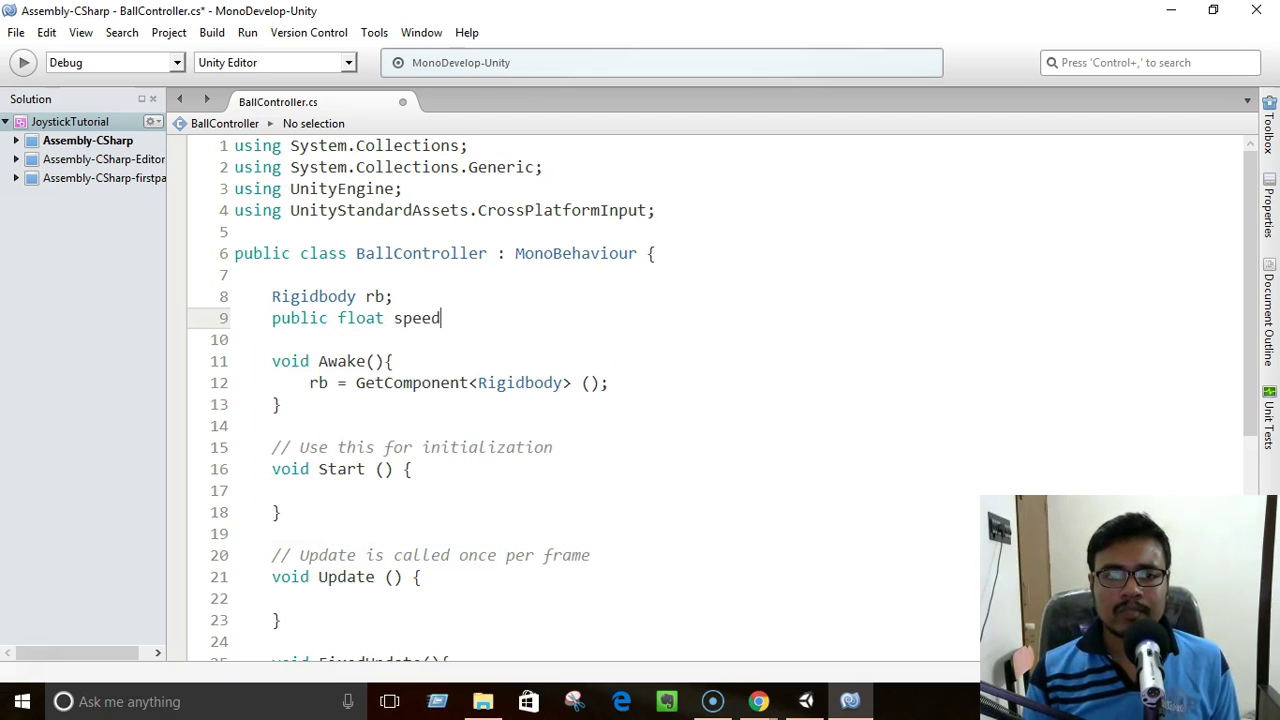
text(;)
key(ctrl+s)
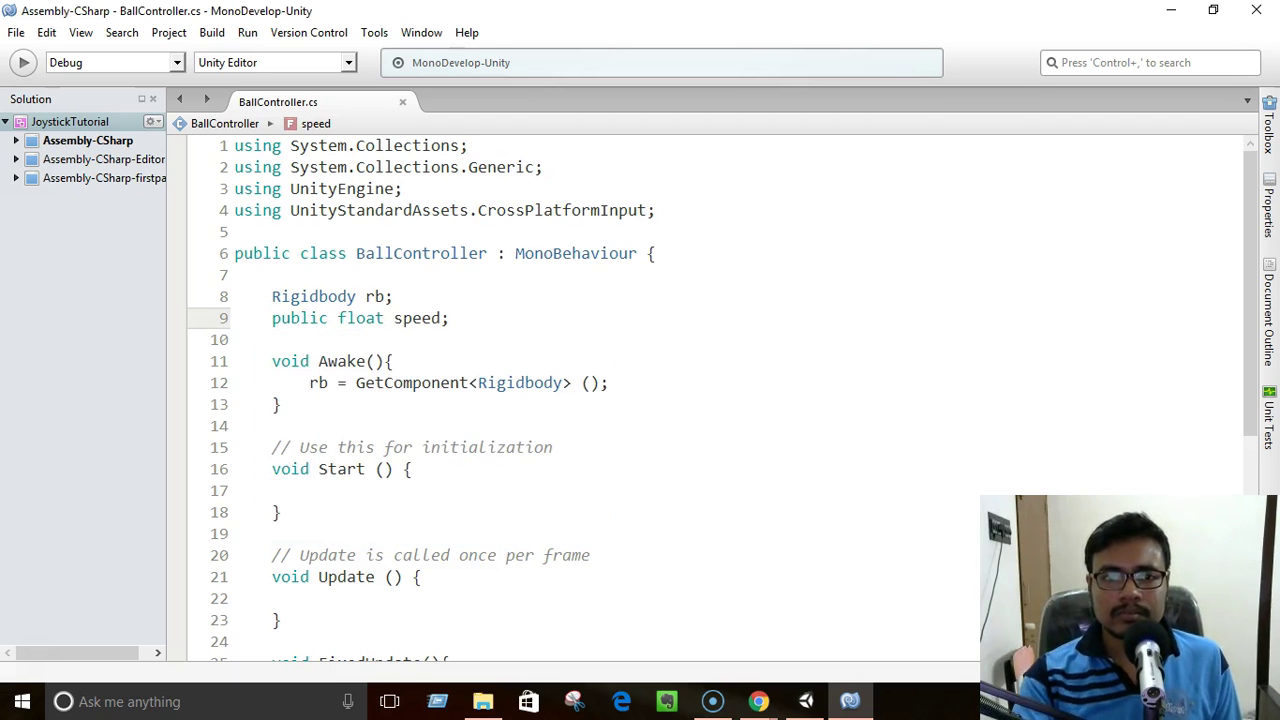
- Multiply both the Horizontal and Vertical GetAxis results by speed in FixedUpdate and save the script
scroll(641, 292, down, 5)
click(900, 366)
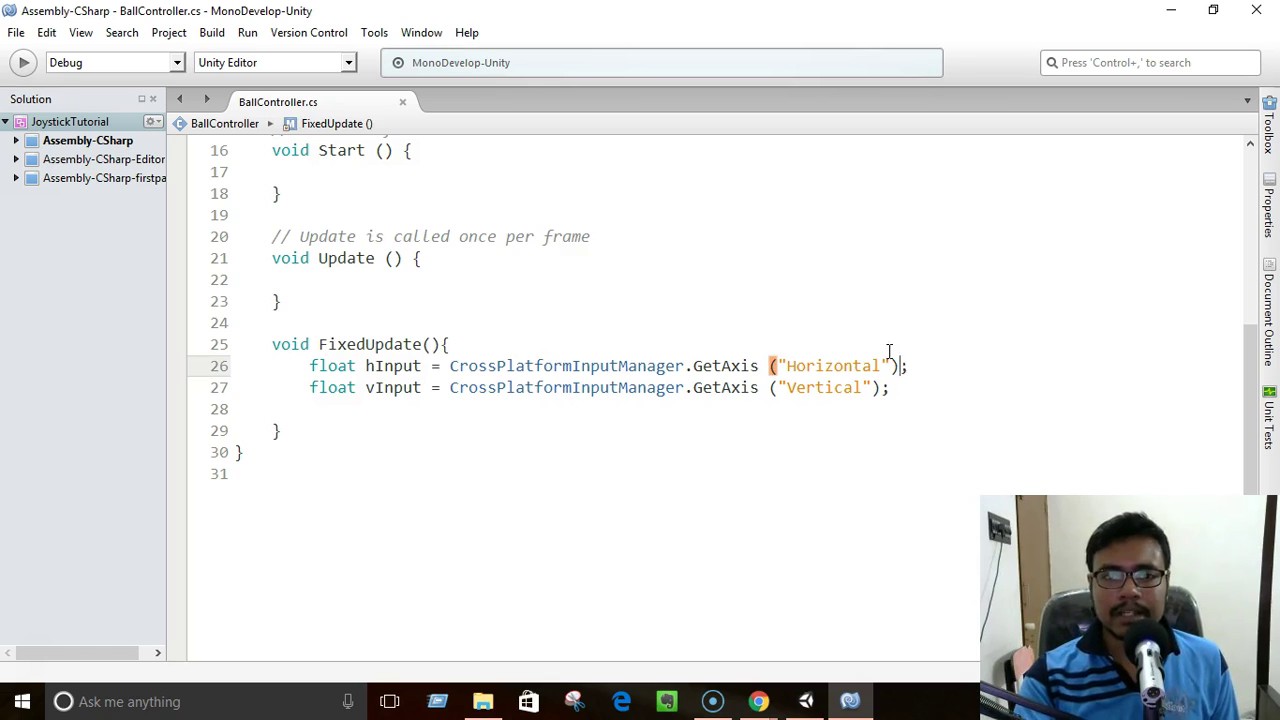
text(* speed)
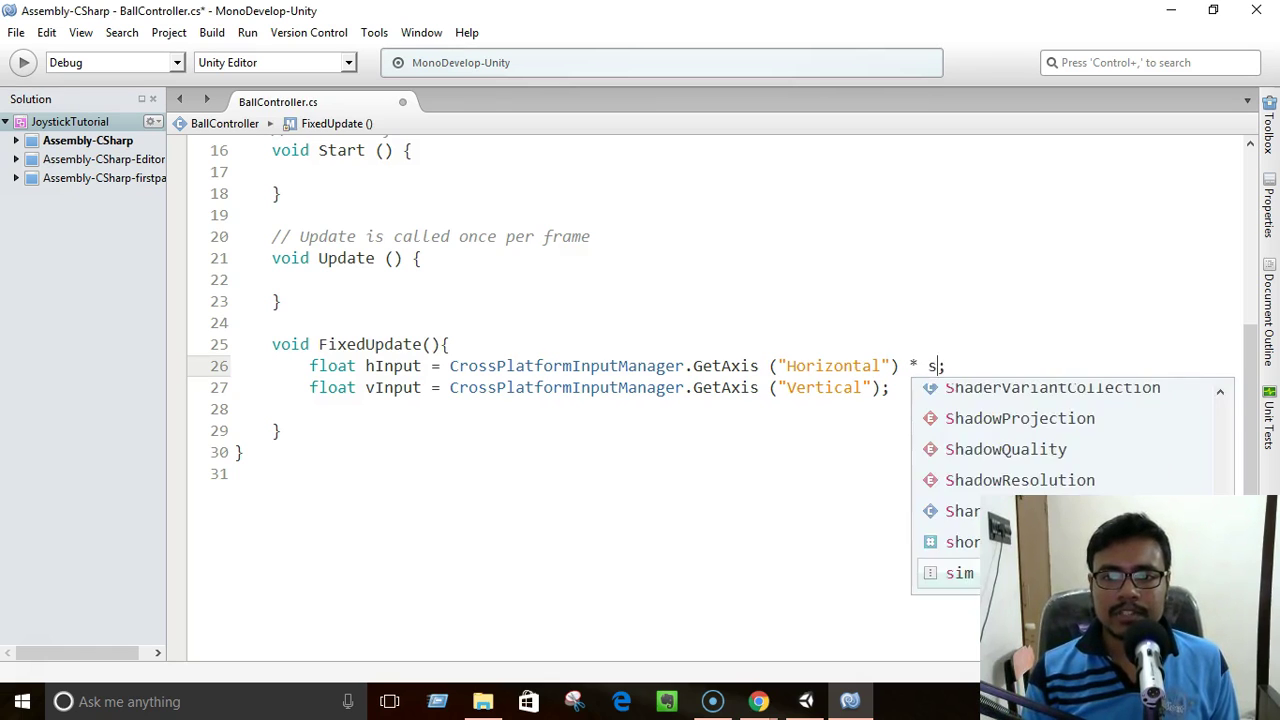
key(Escape)
key(Down)
key(Left)
text(* speed)
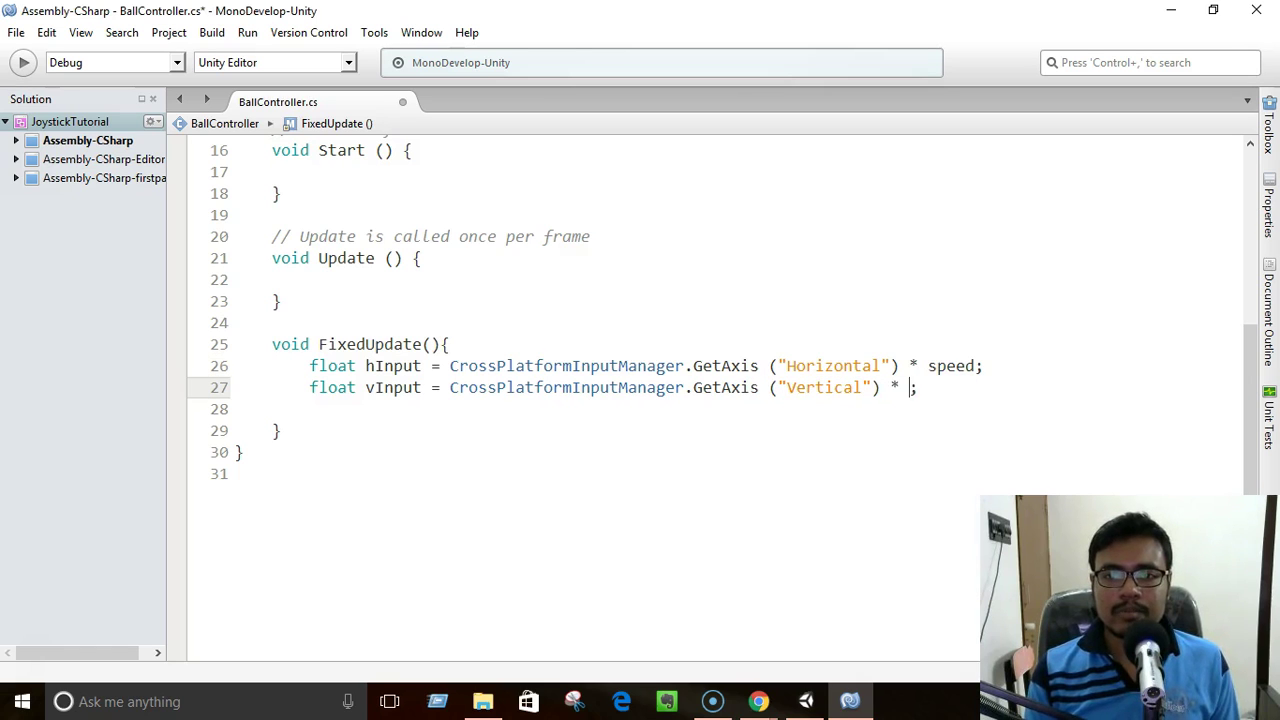
key(Escape)
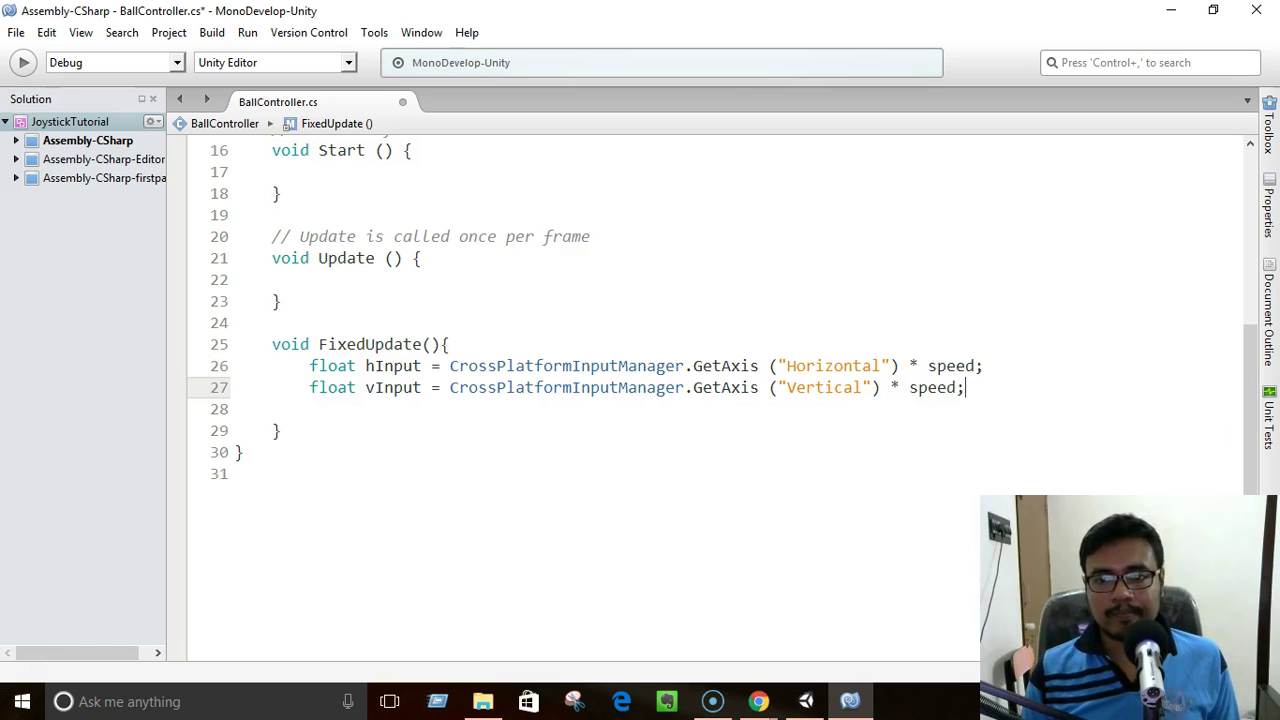
key(ctrl+s)
- Below the vInput line in FixedUpdate, begin an rb.AddForce( call and show its overload taking float x, y and z
key(End)
key(Down)
key(Tab)
key(Return)
key(Return)
key(Up)
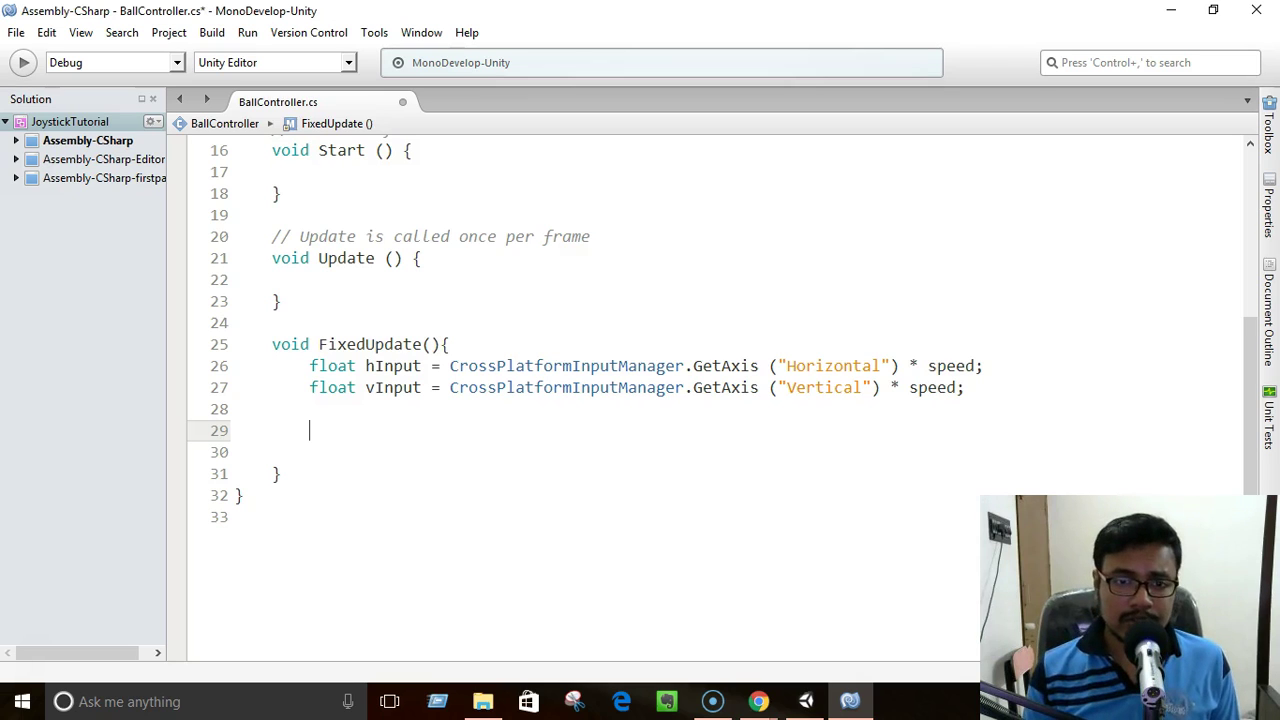
text(rb)
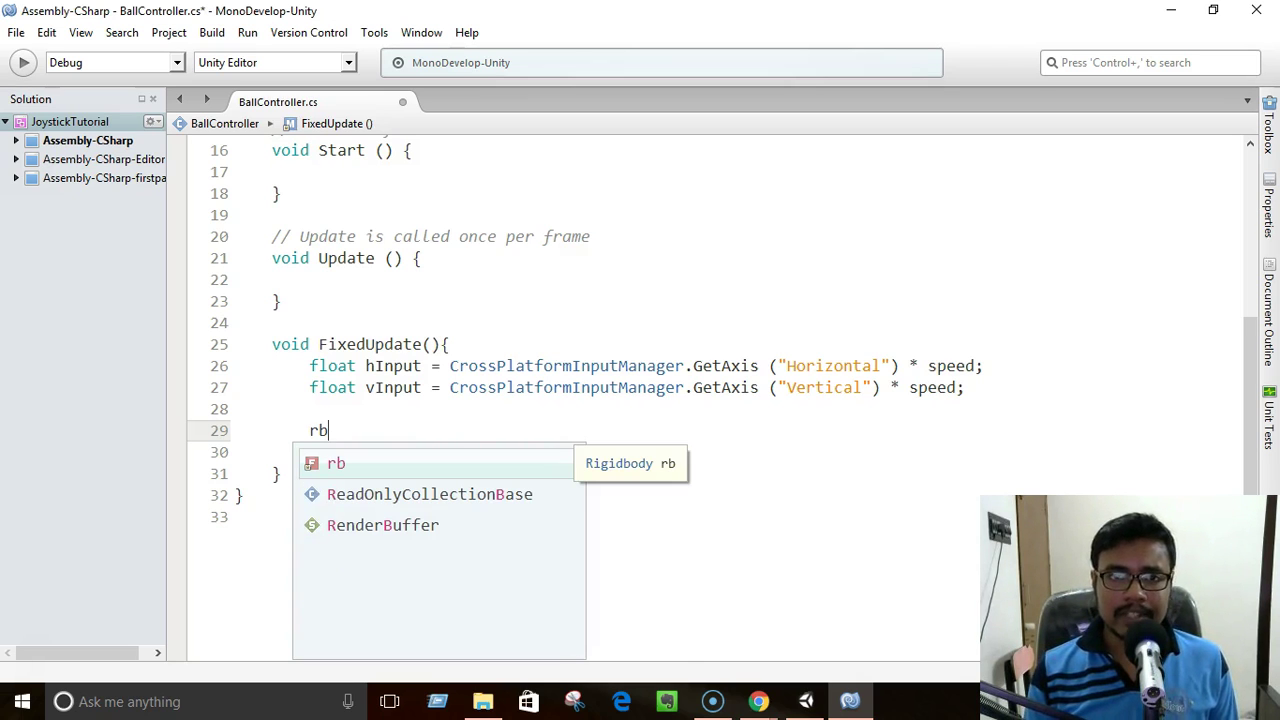
text(.)
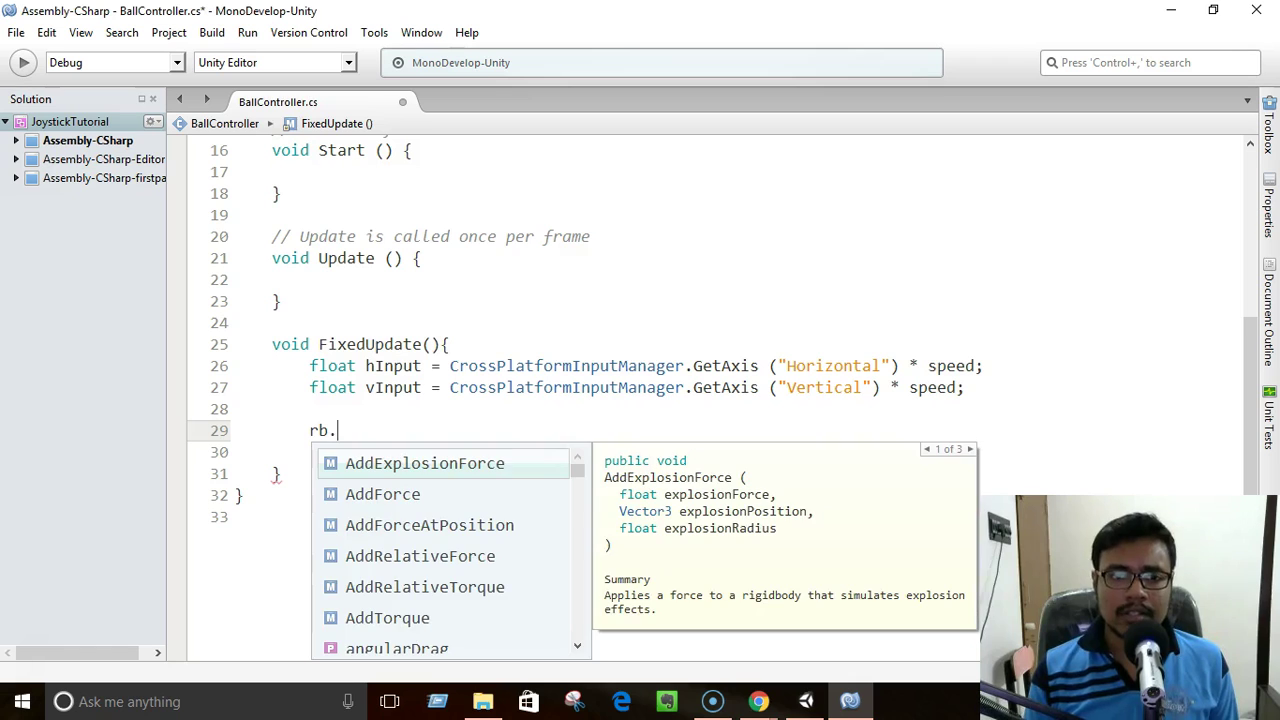
key(Down)
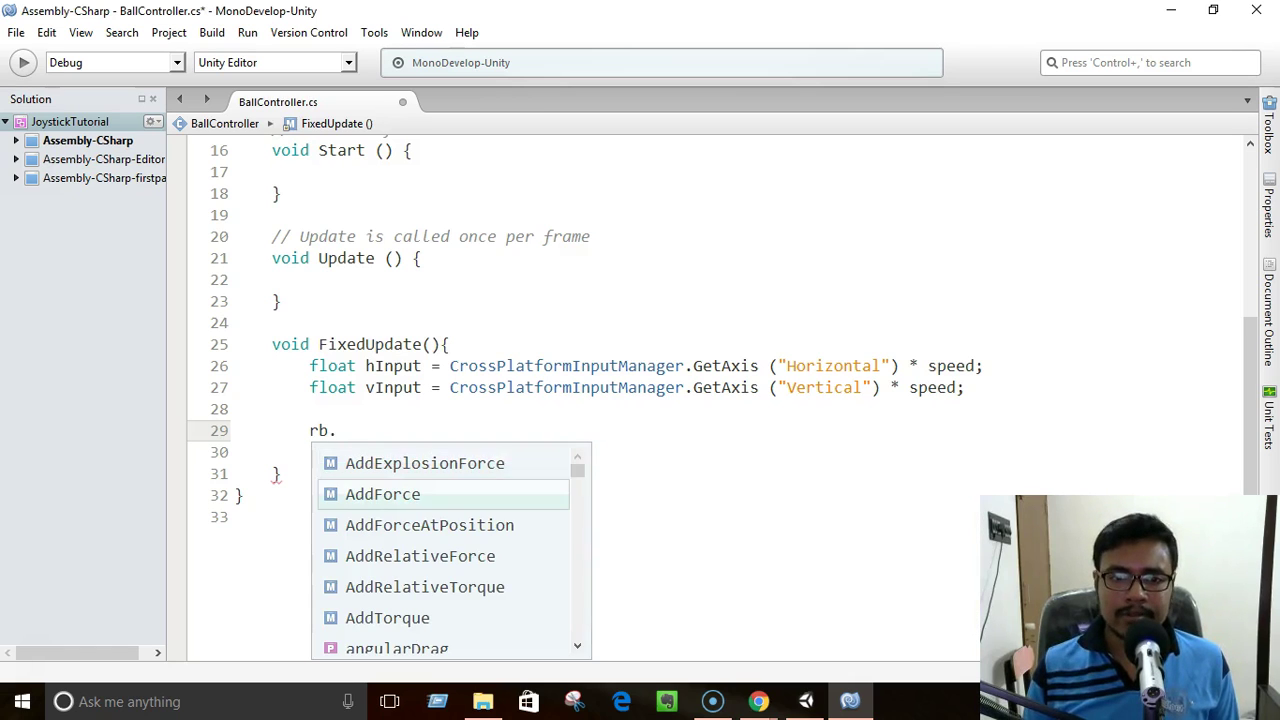
key(Return)
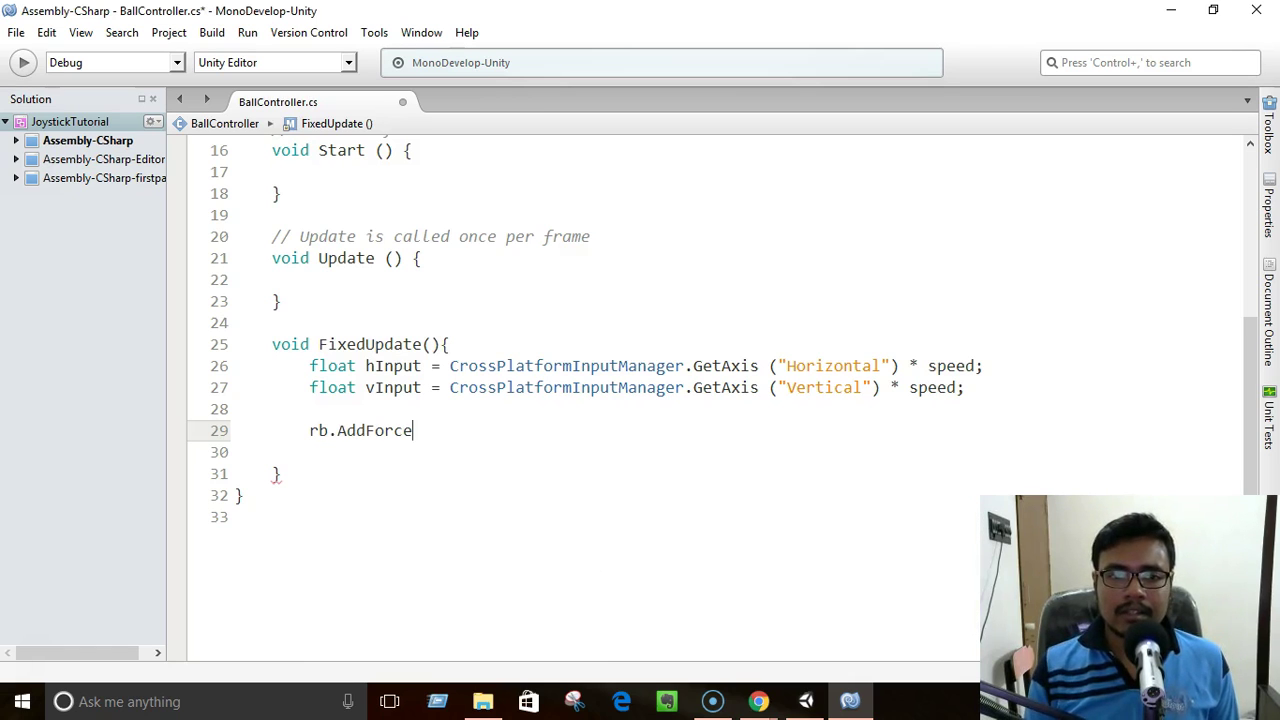
text(()
key(Down)
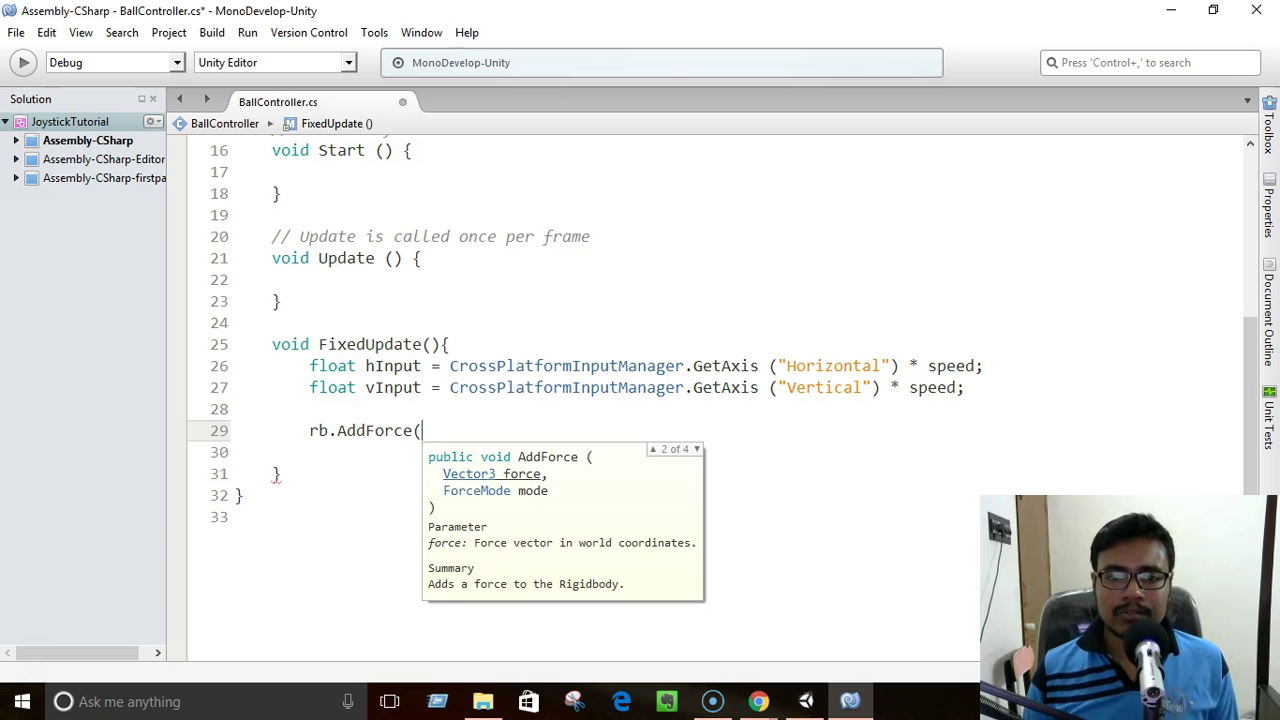
key(Down)
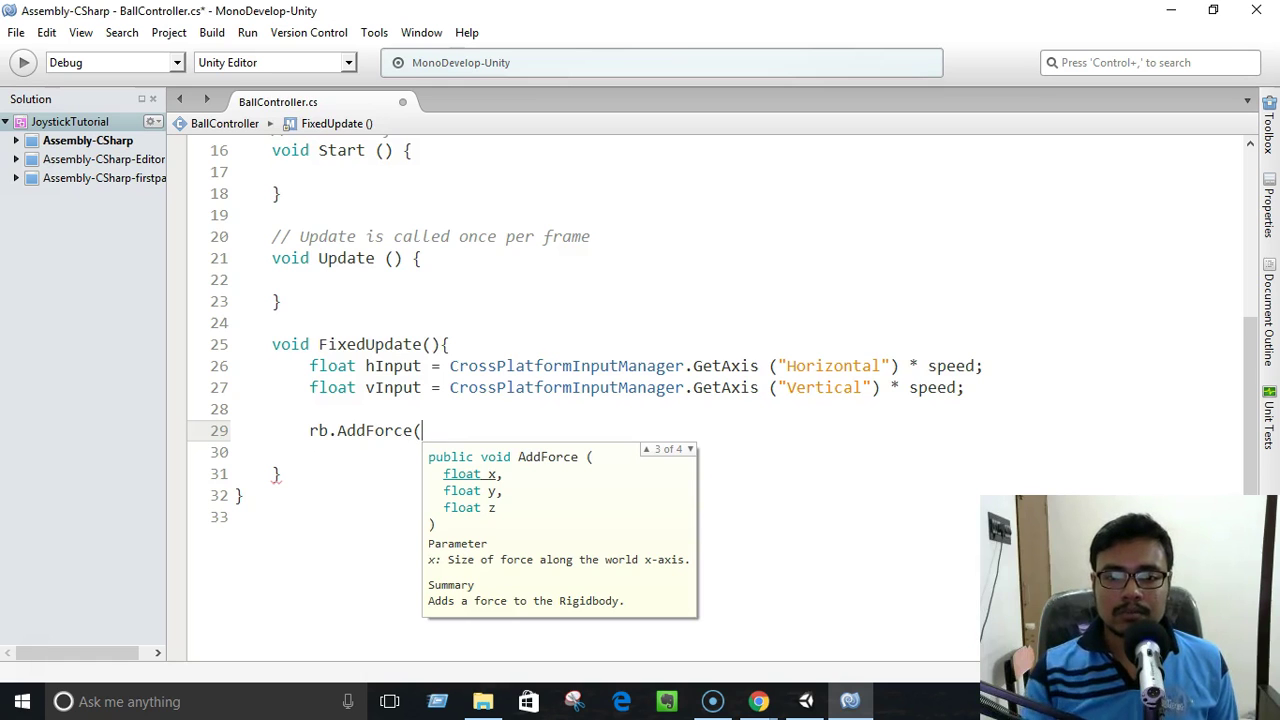
- Switch to Unity and shift the Sphere slightly along its X and Y axes in the scene to demonstrate the force directions
click(805, 701)
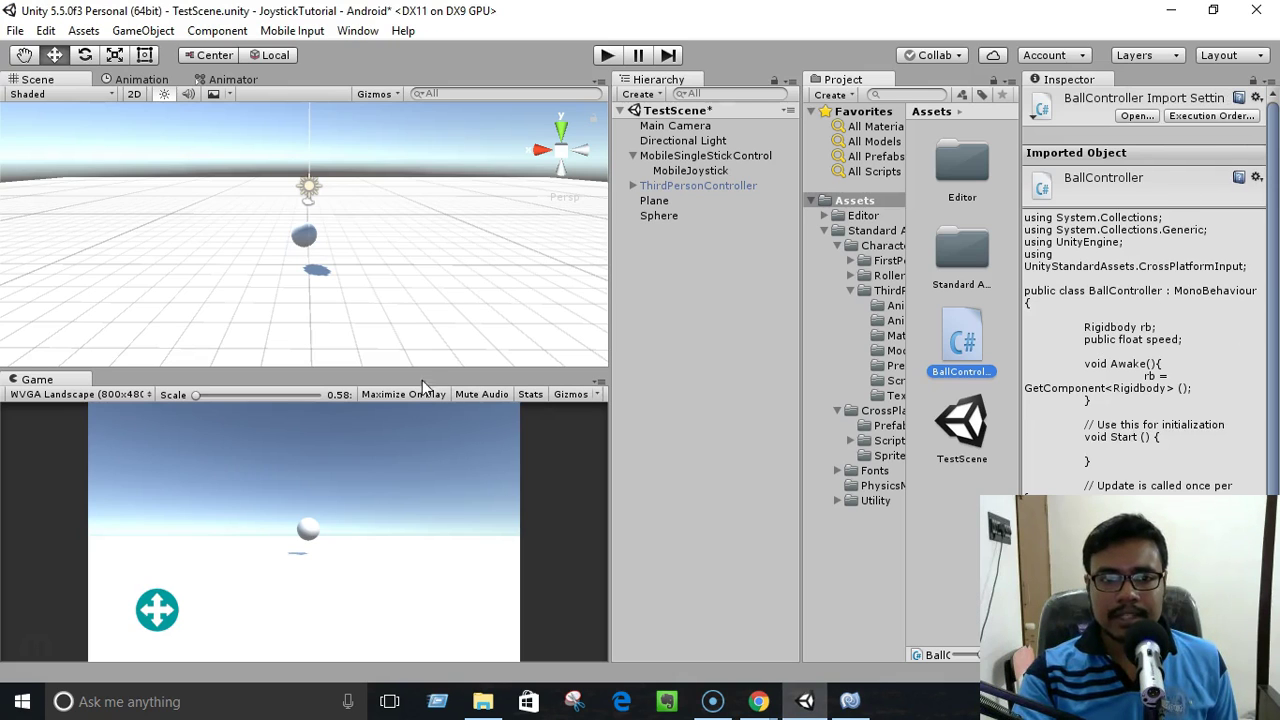
click(659, 215)
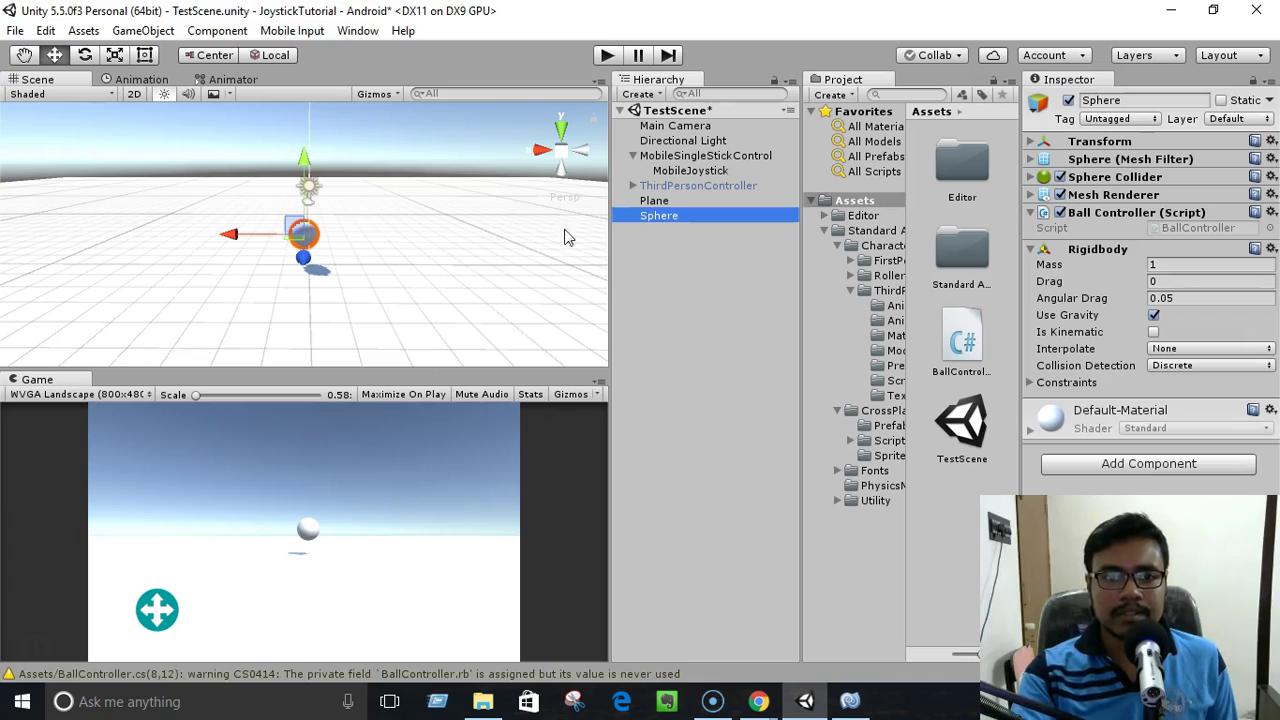
key(alt)
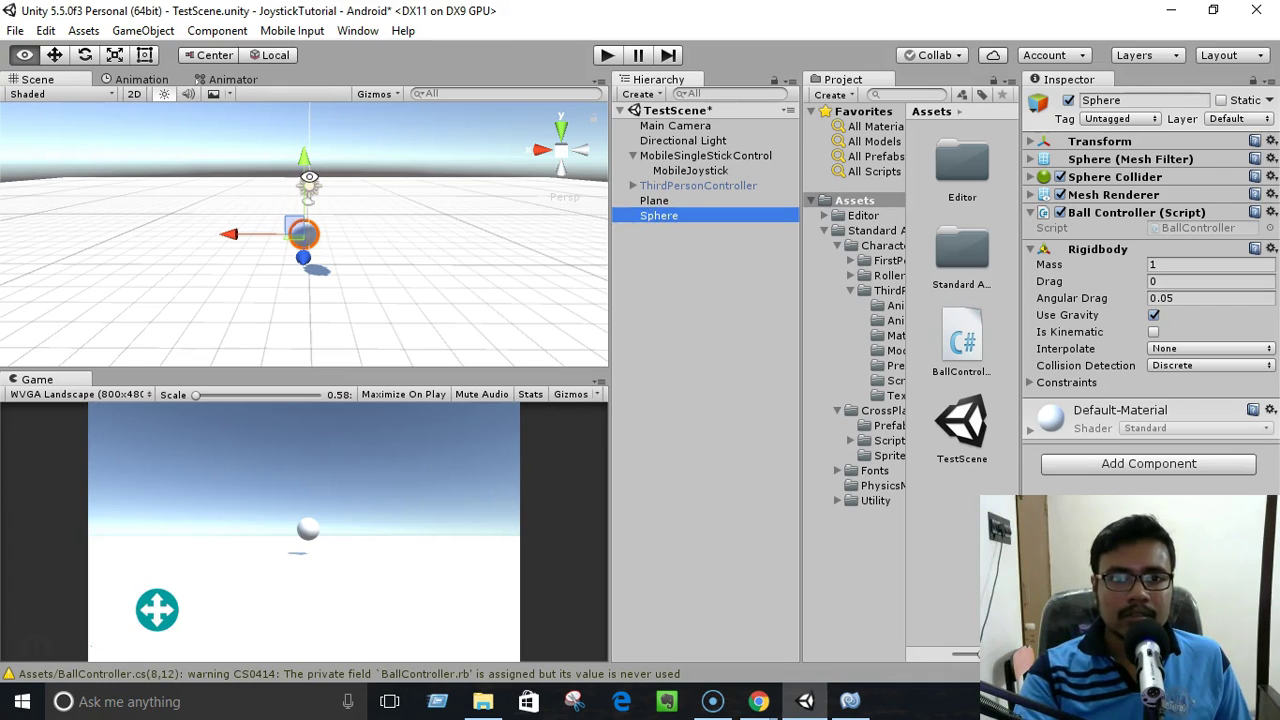
alt+drag(326, 199, 337, 220)
alt+drag(187, 239, 352, 200)
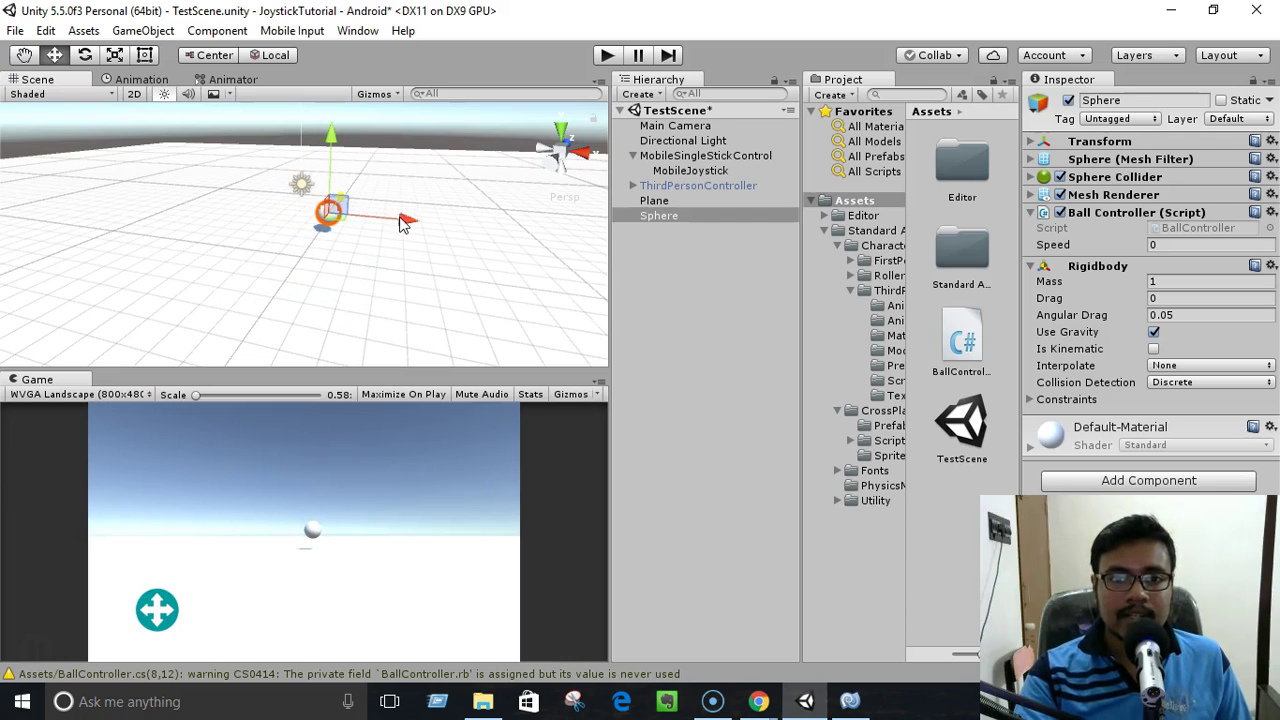
drag(407, 226, 332, 132)
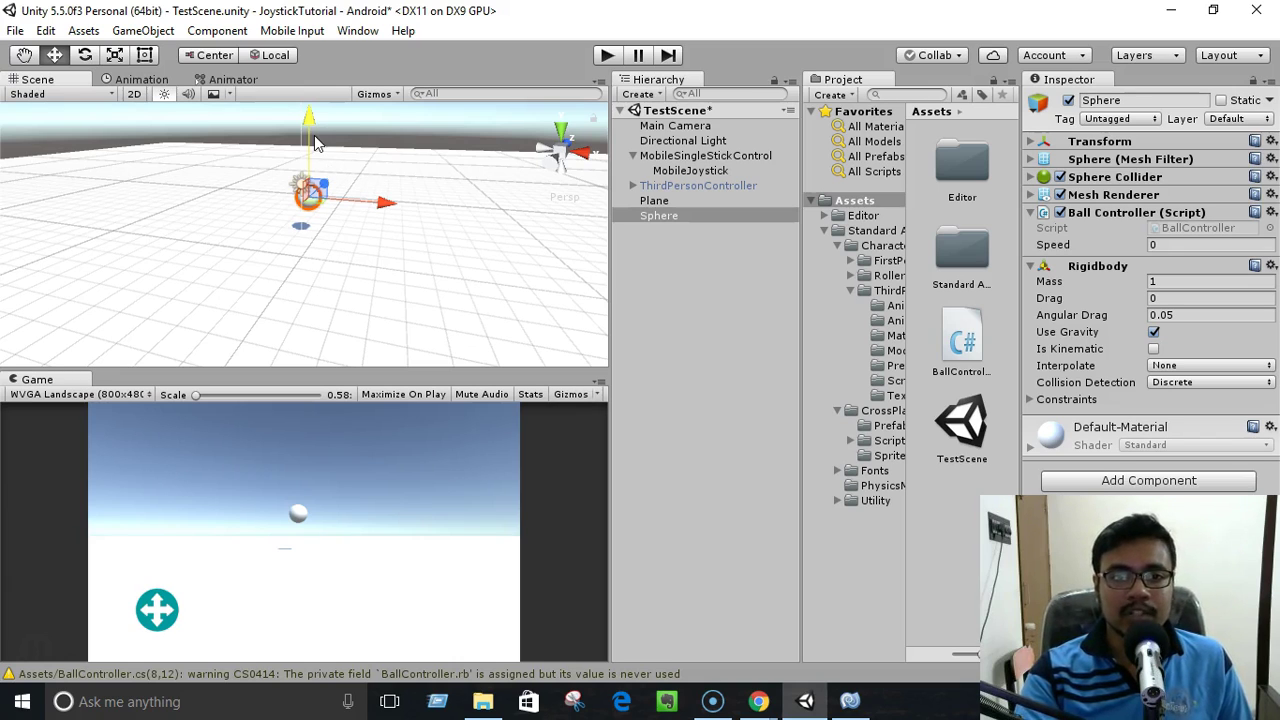
drag(384, 204, 322, 196)
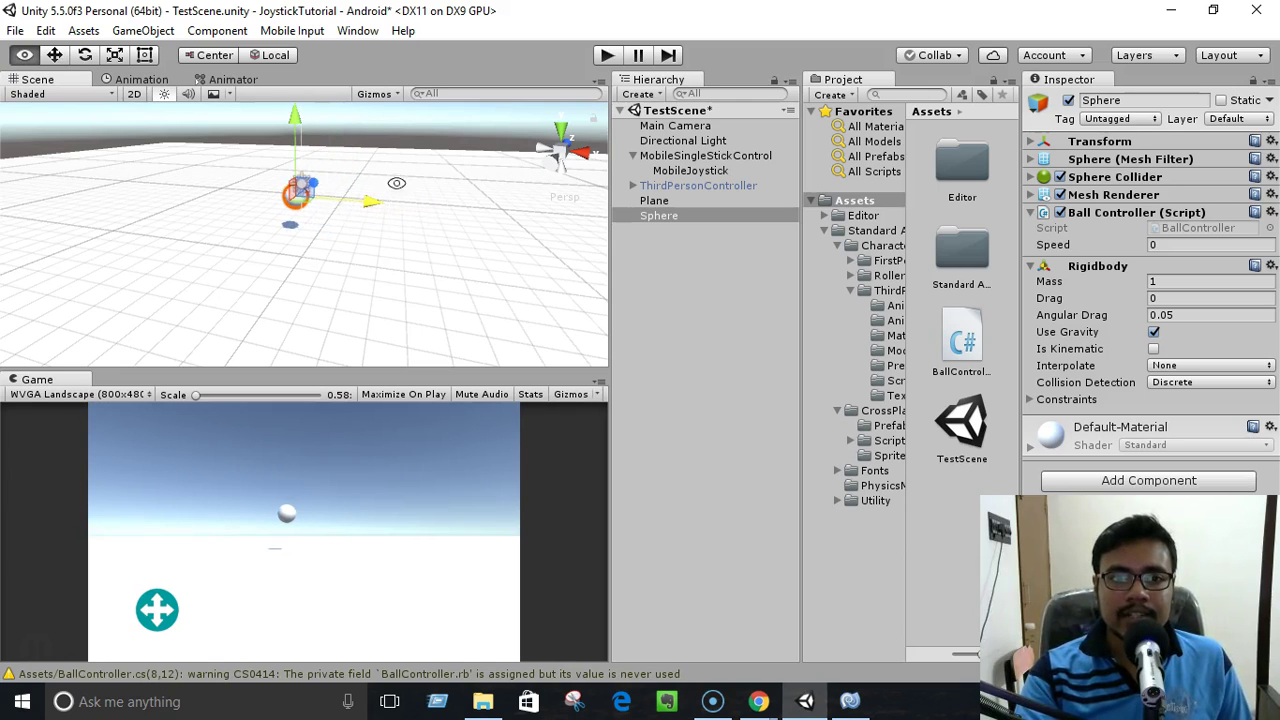
alt+drag(396, 183, 382, 181)
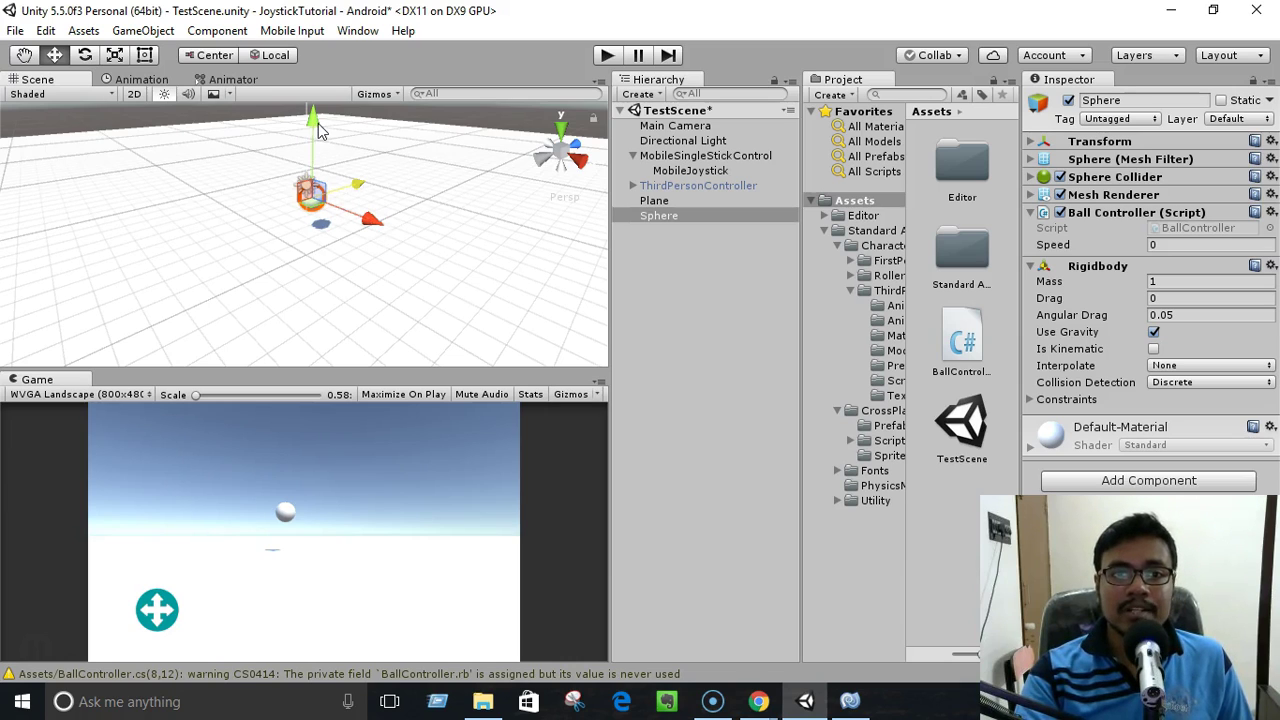
mouse_move(316, 128)
mouse_down()
mouse_move(314, 105)
mouse_move(320, 149)
mouse_move(318, 121)
mouse_move(332, 126)
mouse_up()
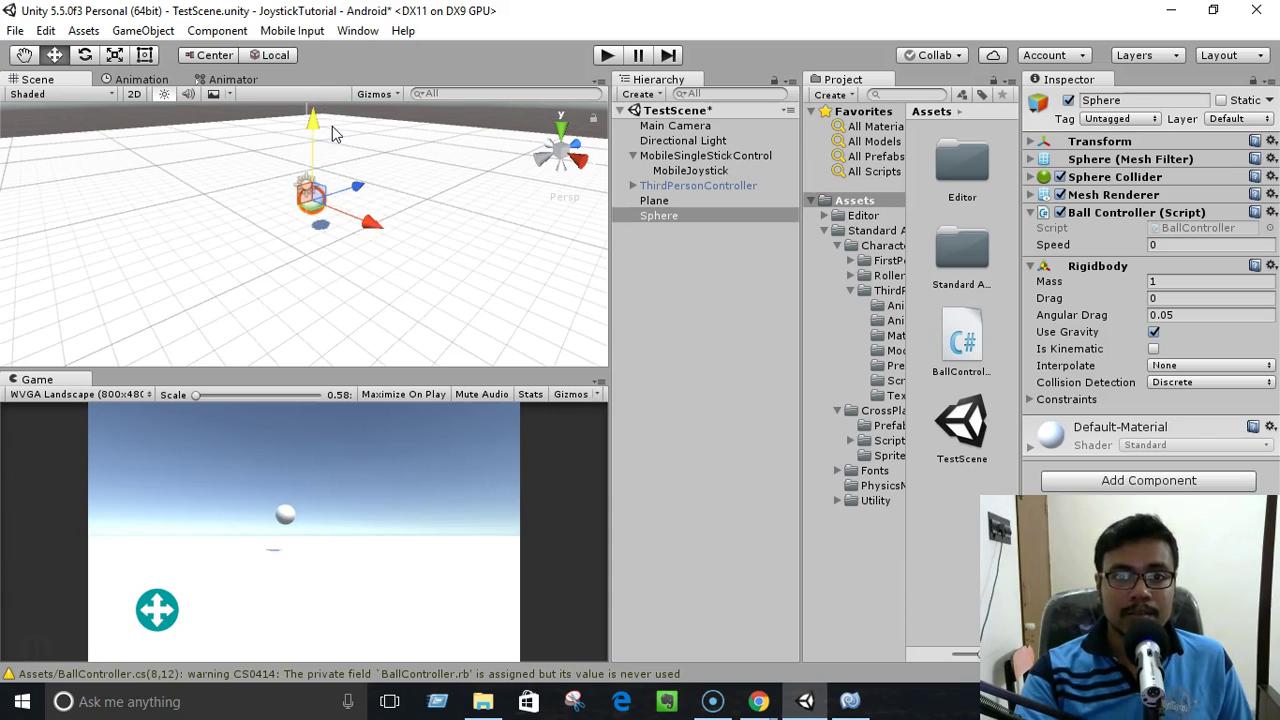
alt+drag(228, 245, 315, 277)
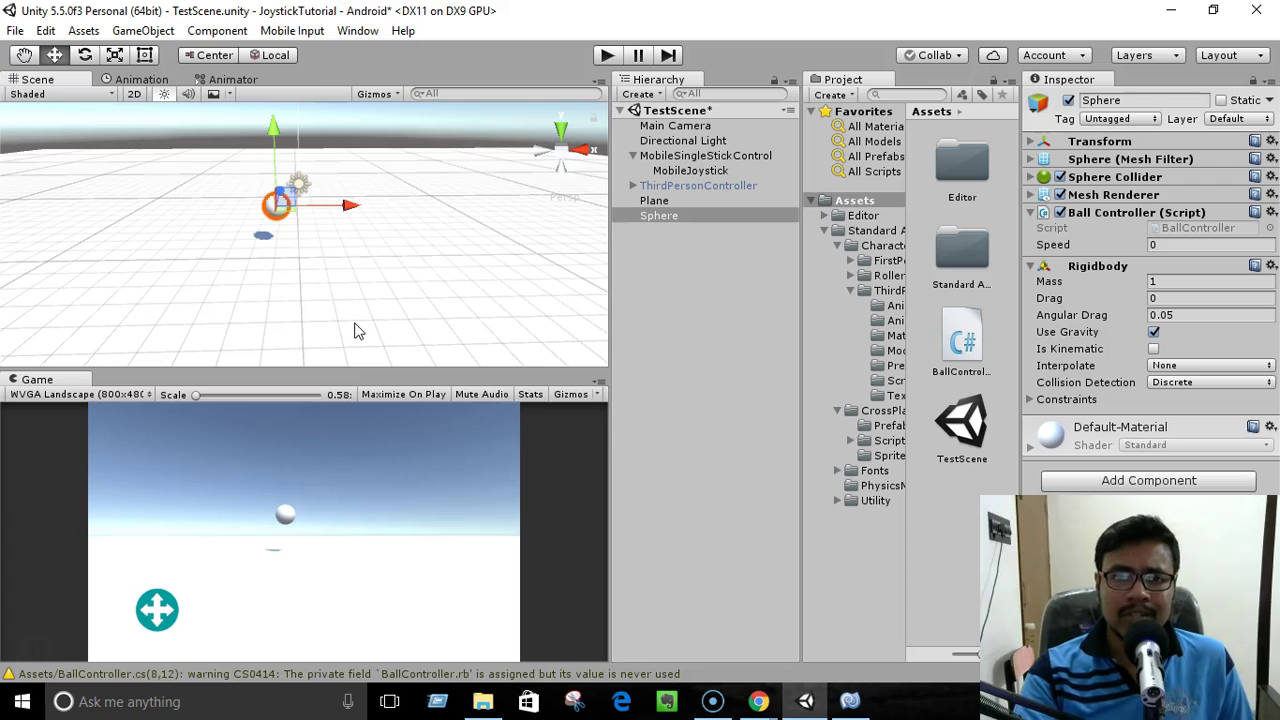
- Switch to MonoDevelop, complete the call as rb.AddForce (hInput, 0, vInput); save the script and review its code
click(850, 701)
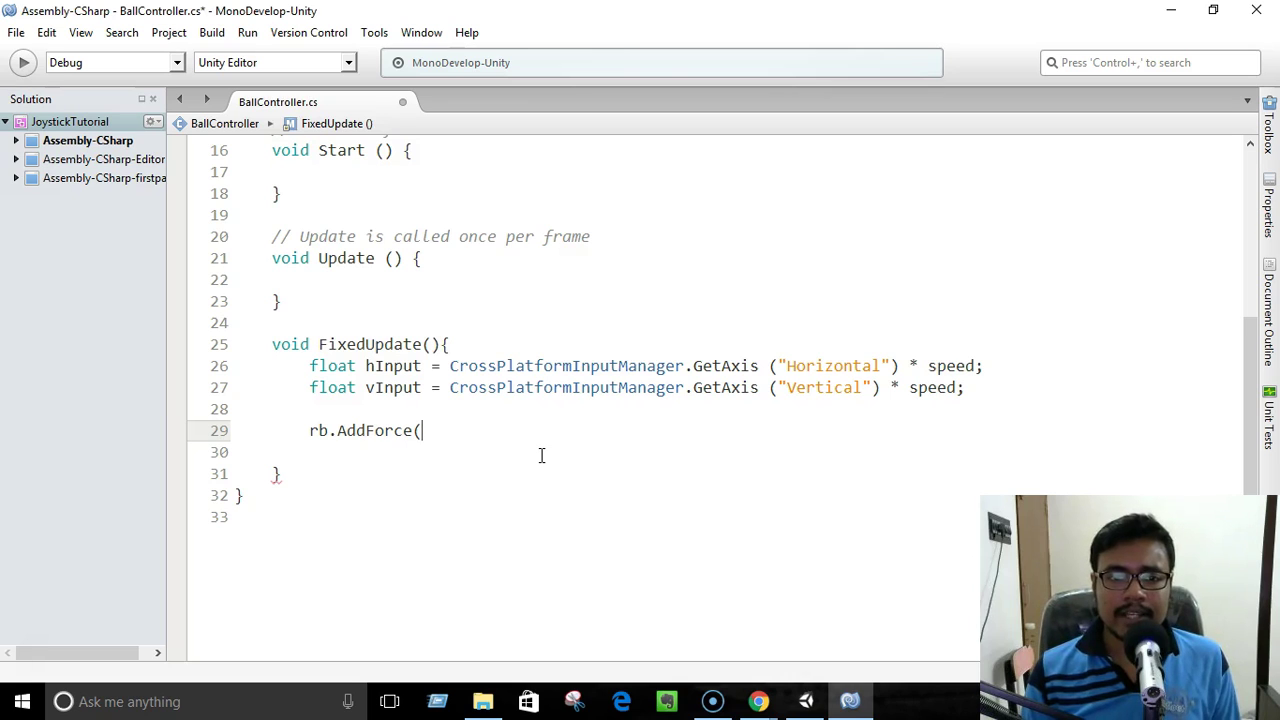
text(hInput,)
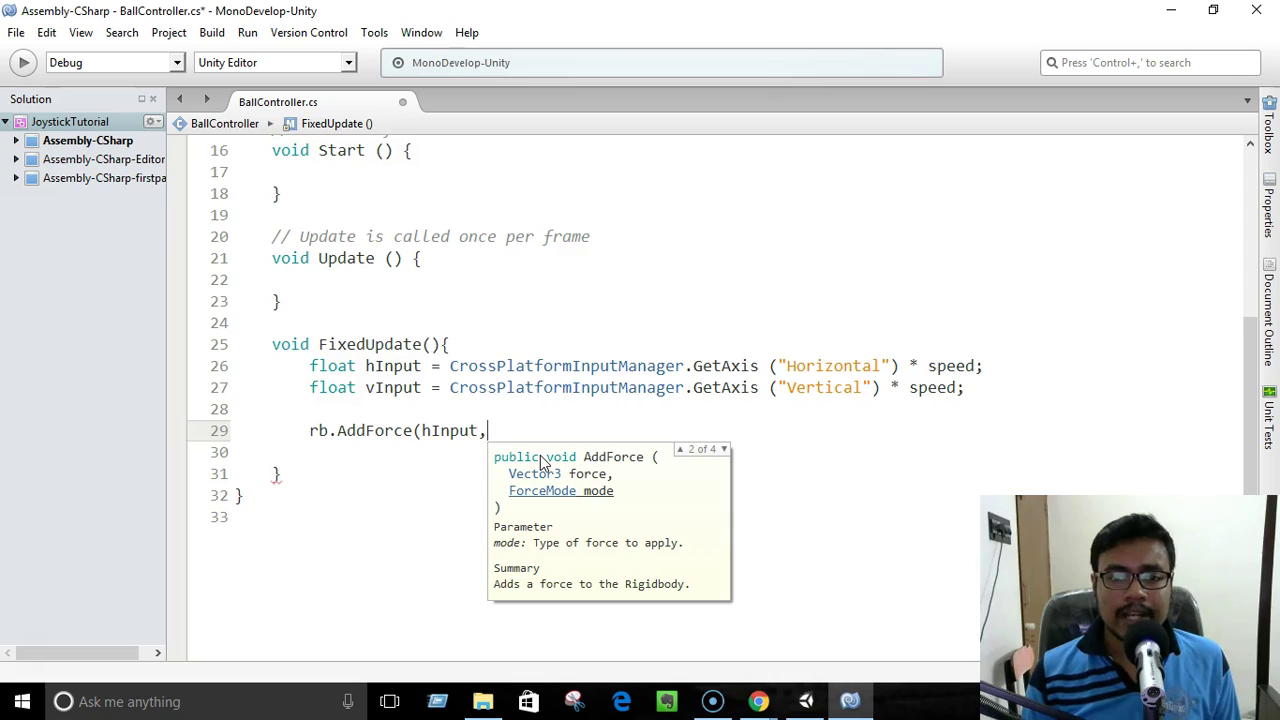
text(0,)
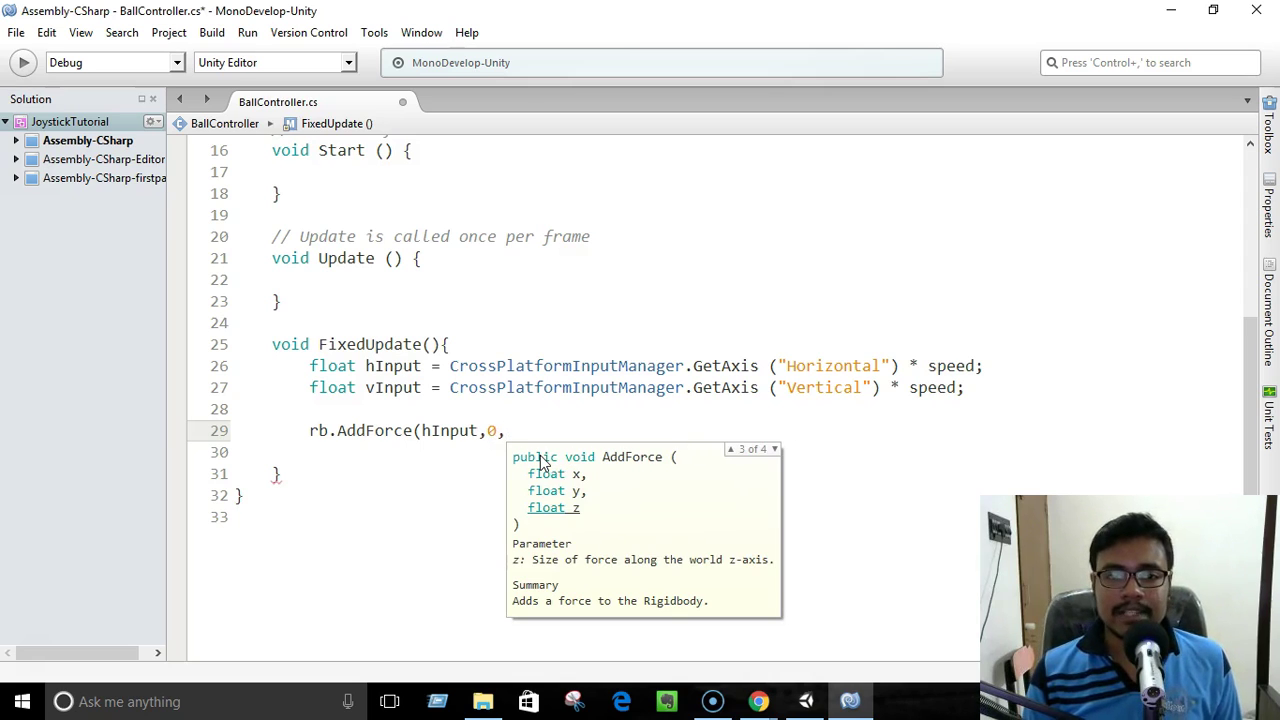
text(vI)
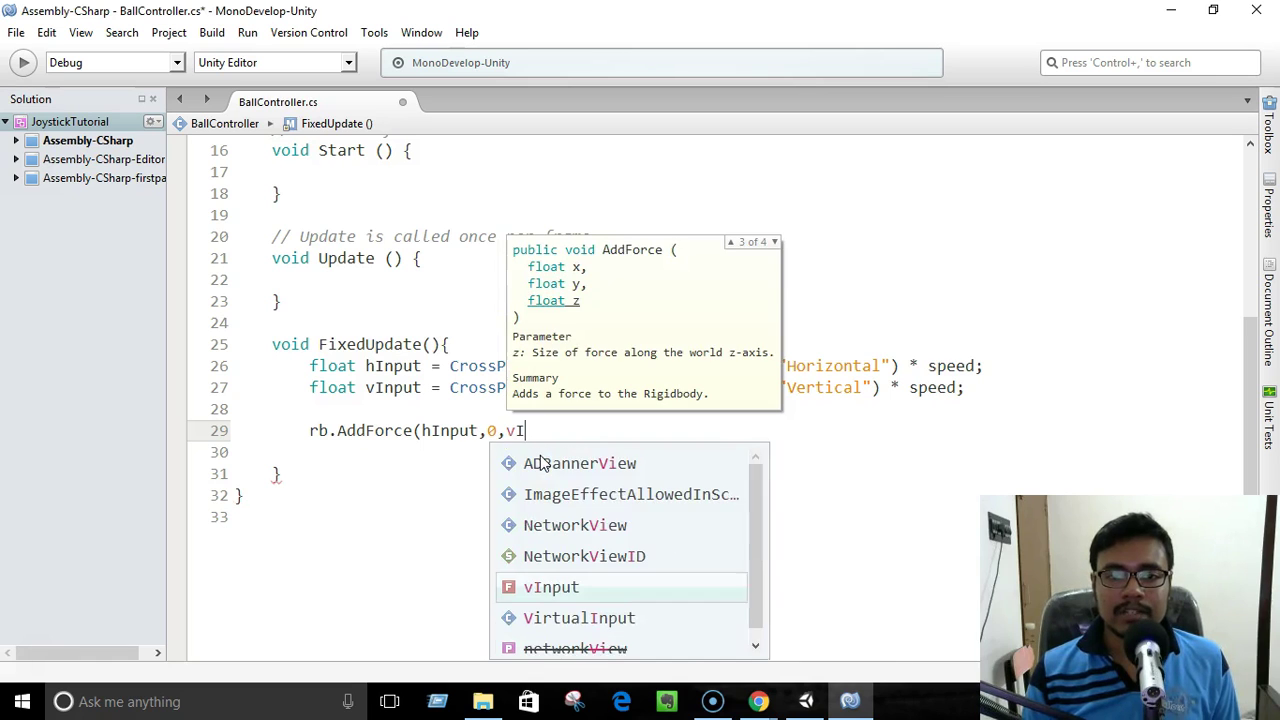
key(Return)
text();)
key(ctrl+s)
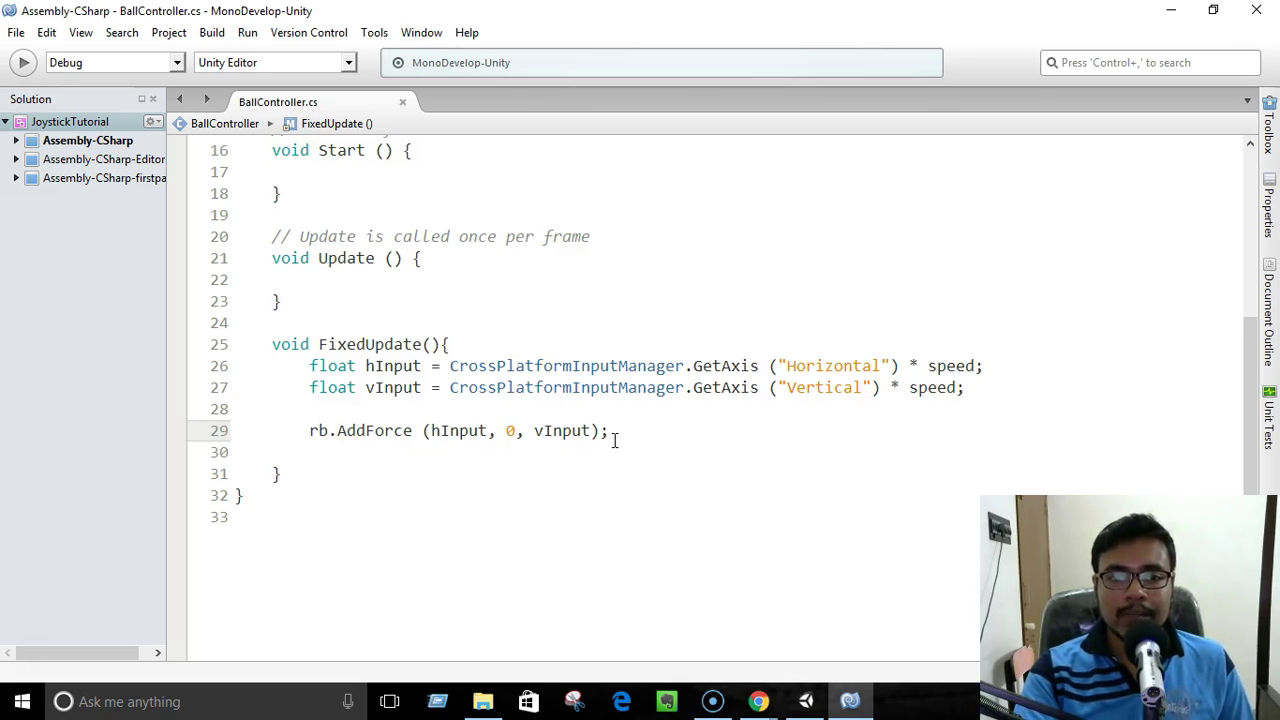
scroll(614, 440, up, 2)
scroll(614, 440, up, 3)
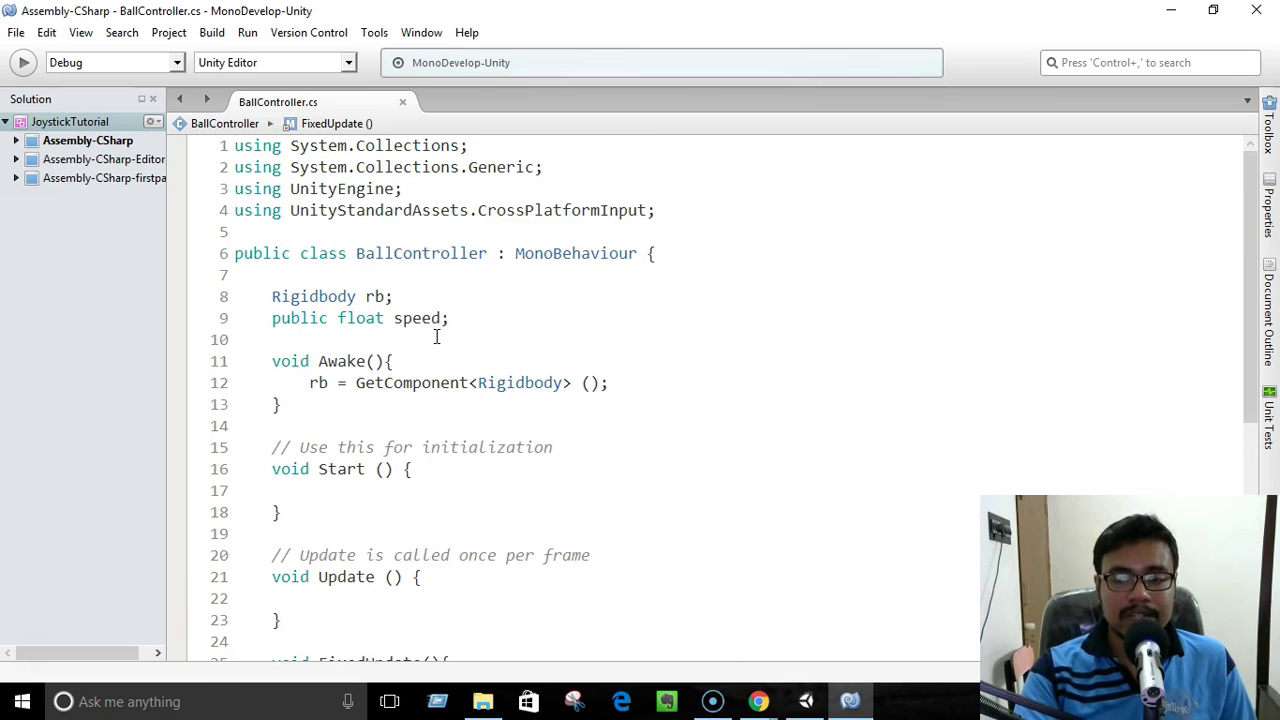
scroll(519, 376, down, 4)
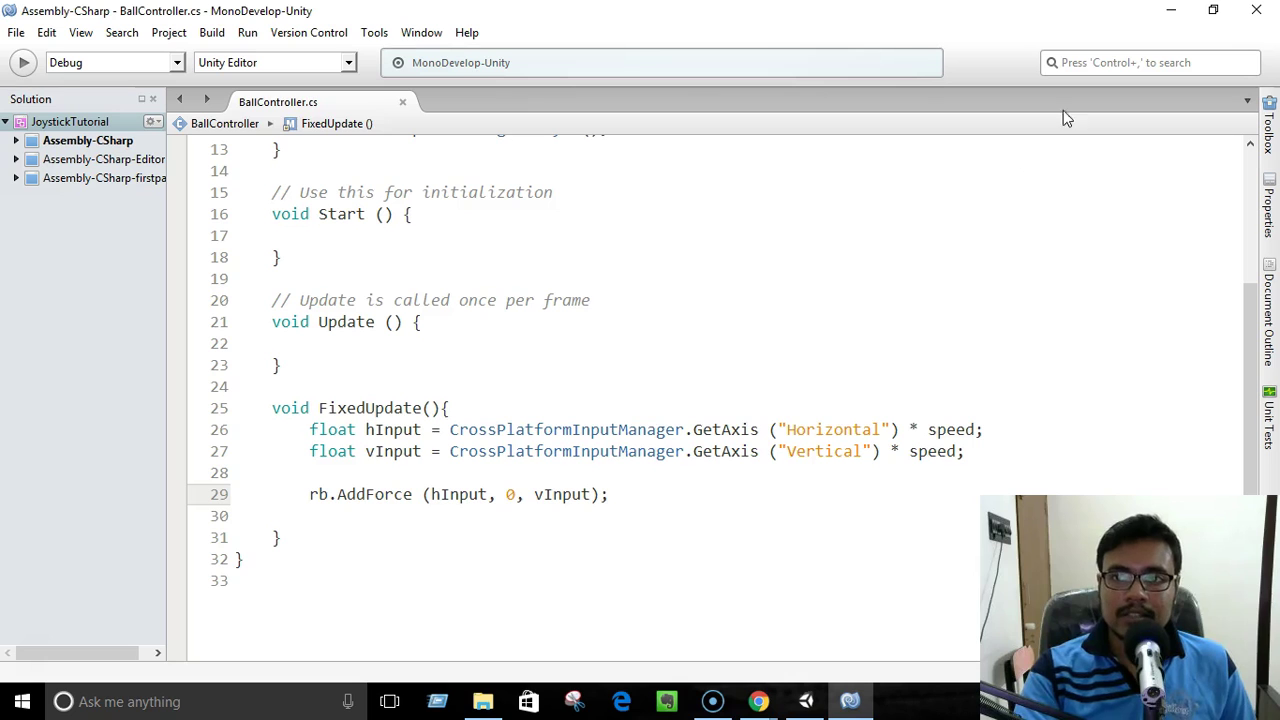
- Return to Unity and set the Speed of the Sphere's Ball Controller script to 10
click(1171, 10)
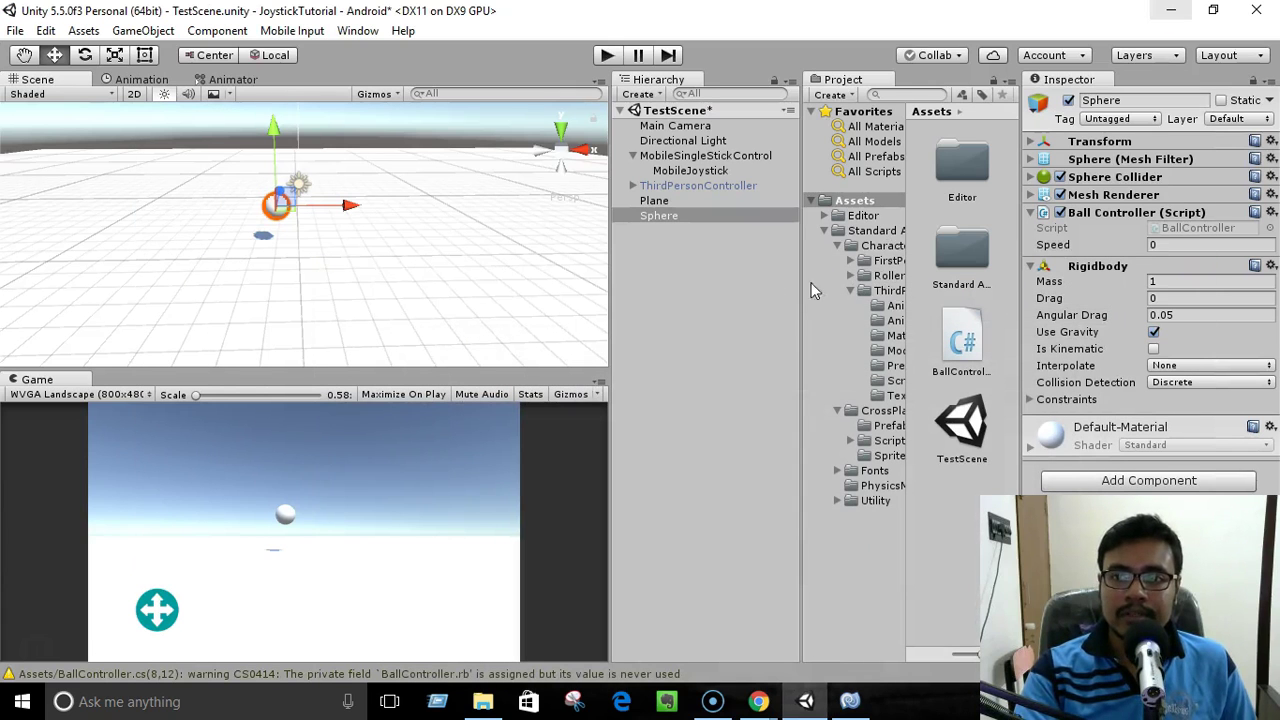
click(677, 238)
click(664, 215)
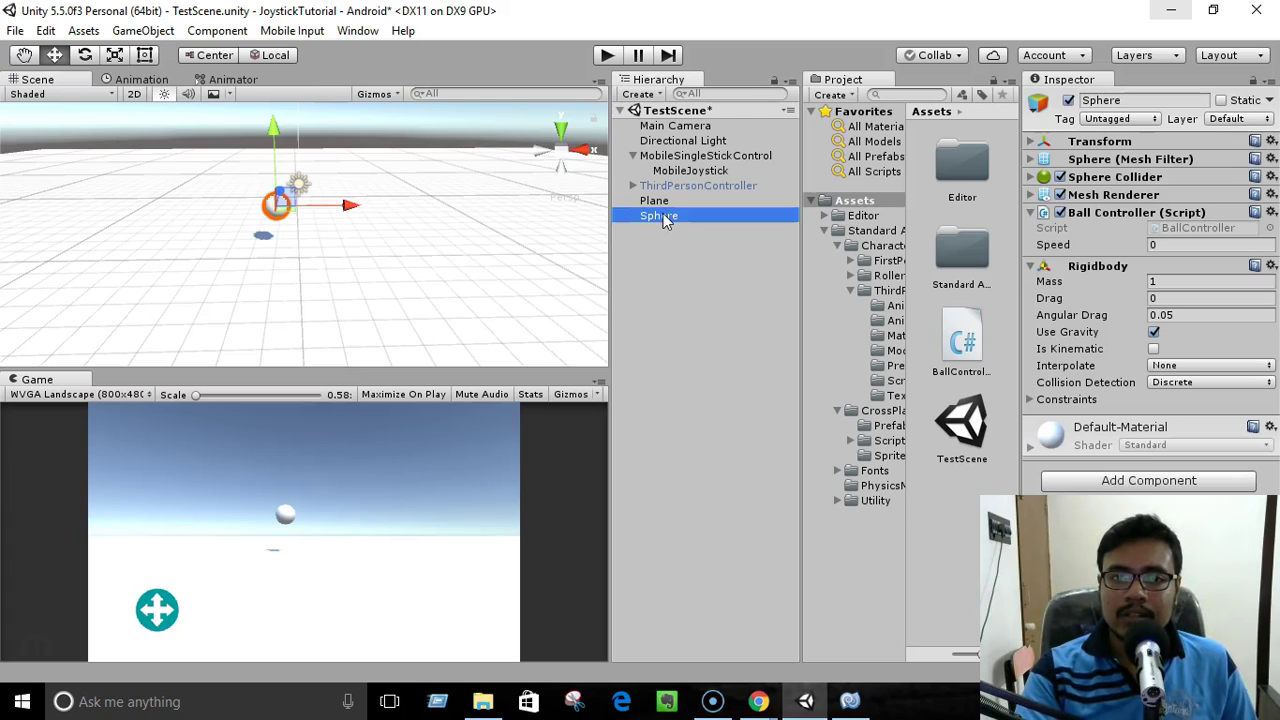
click(1169, 245)
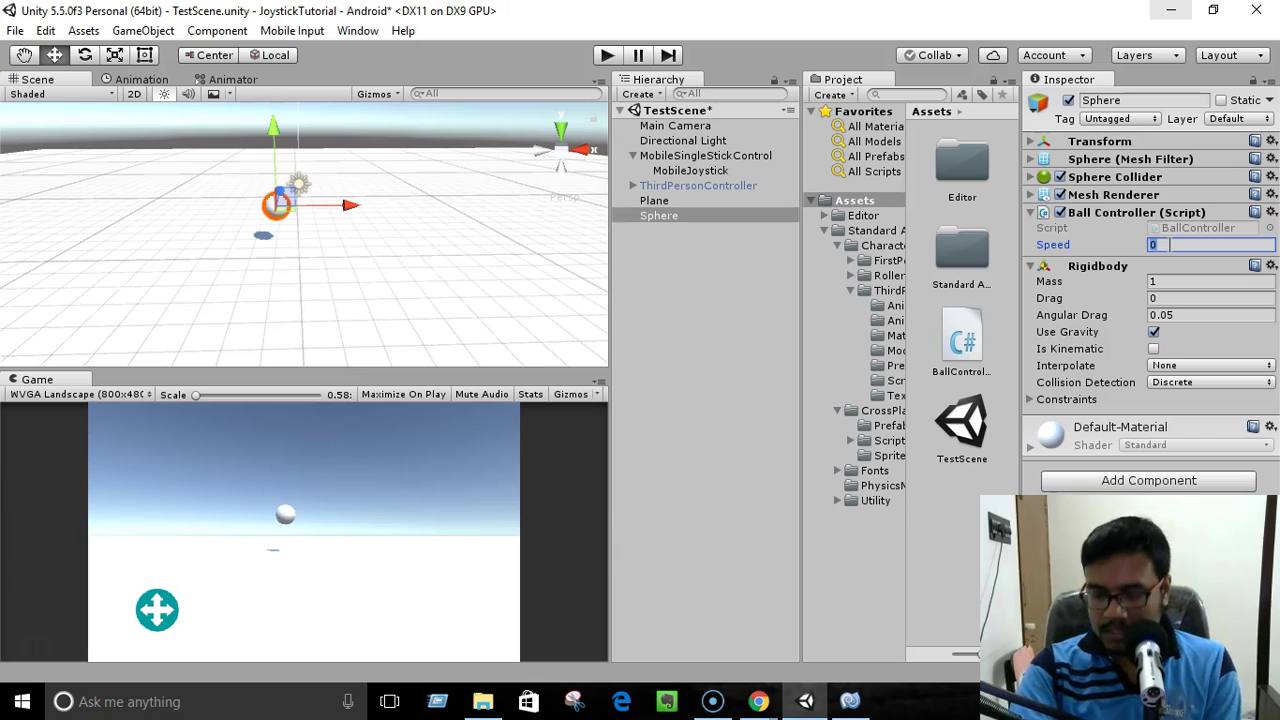
text(10)
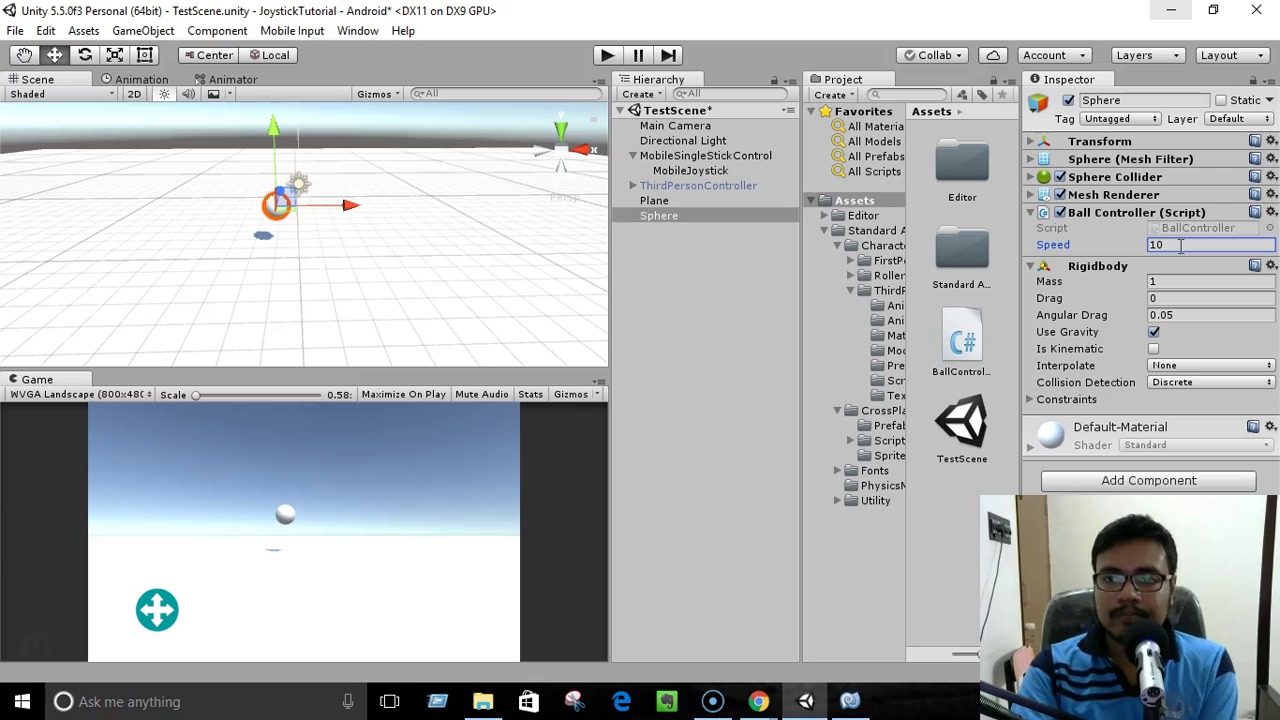
- Play the scene, test the ball by pulling the on-screen joystick downward, and stop playback
click(607, 56)
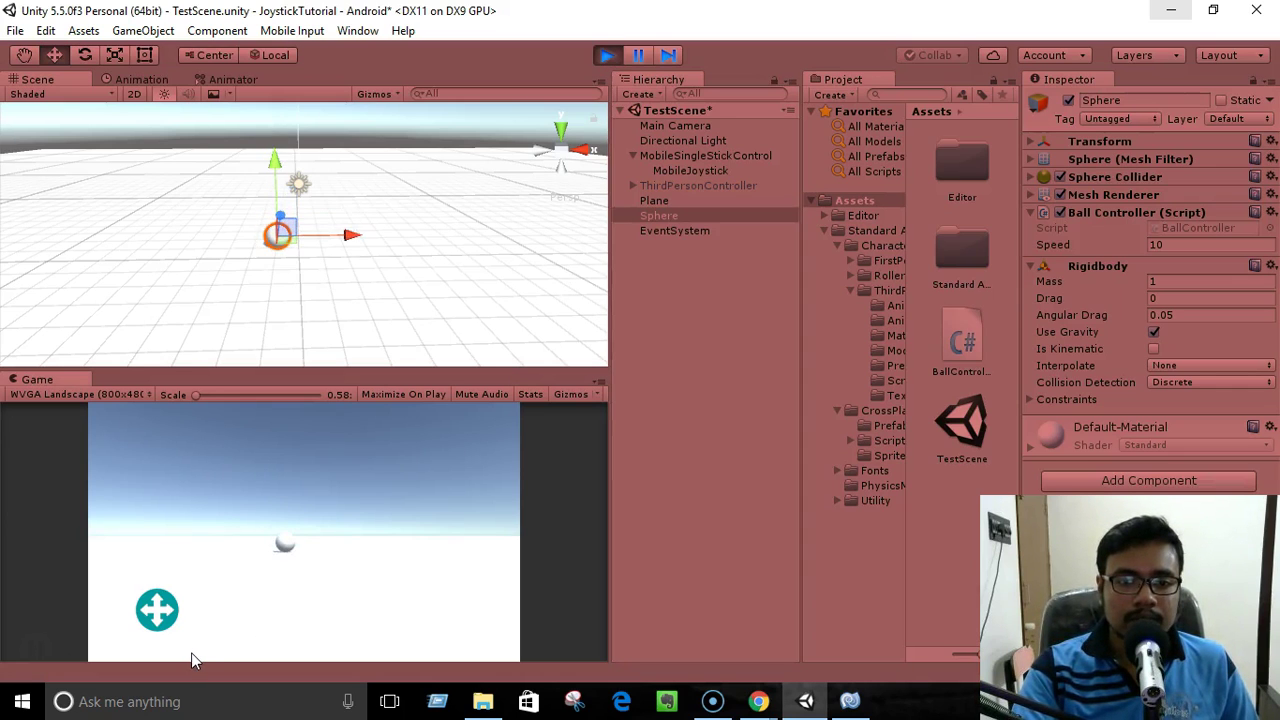
drag(160, 612, 148, 656)
click(607, 55)
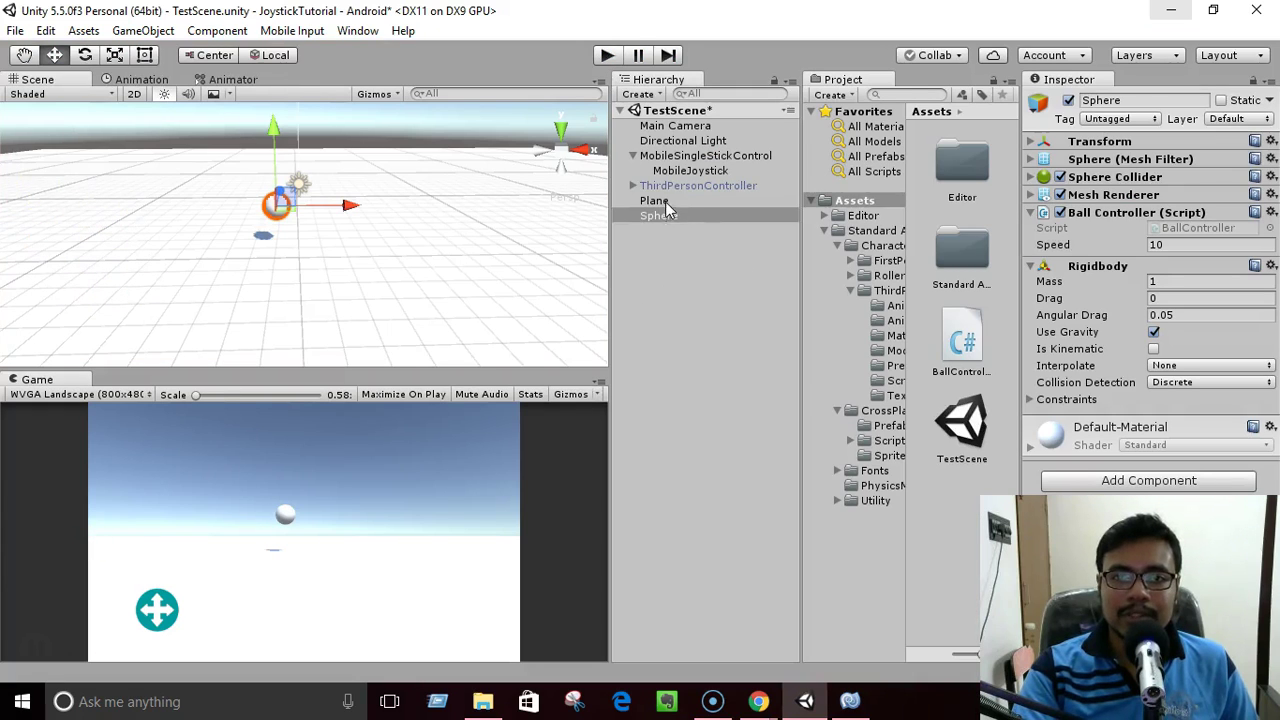
- Set Axes To Use to Both in the Joystick script of MobileJoystick
click(679, 172)
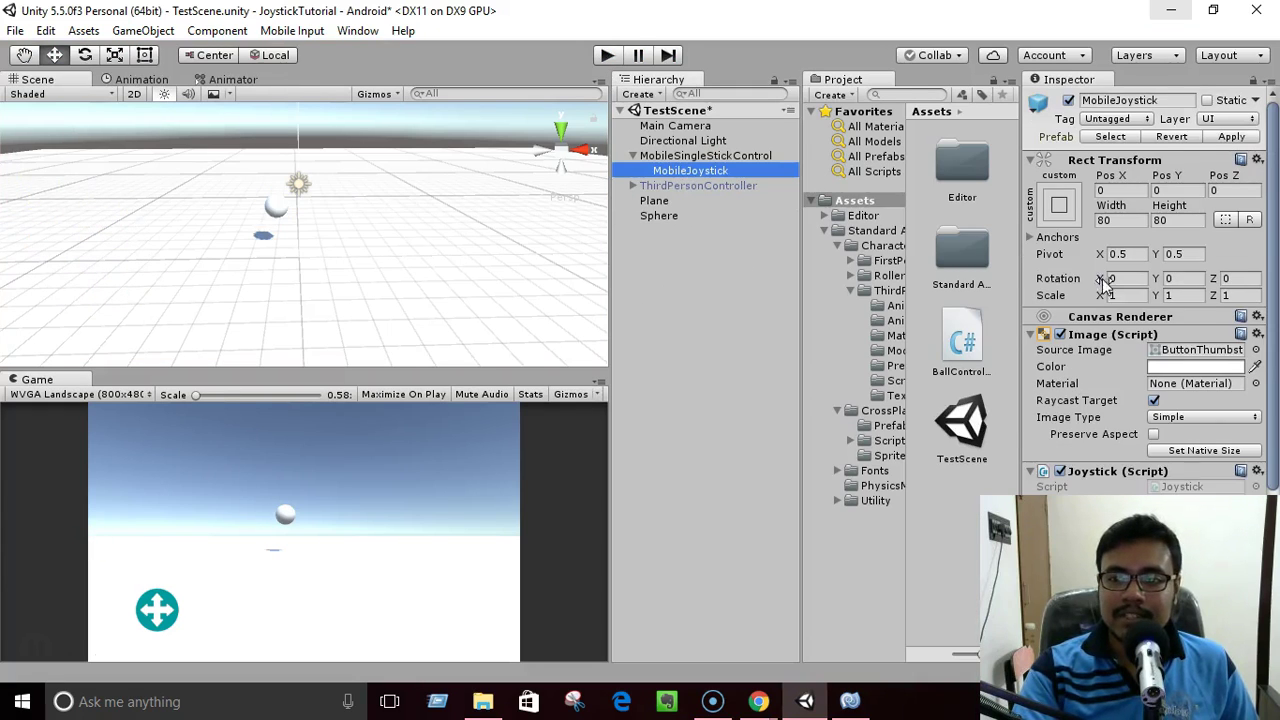
scroll(1105, 284, down, 3)
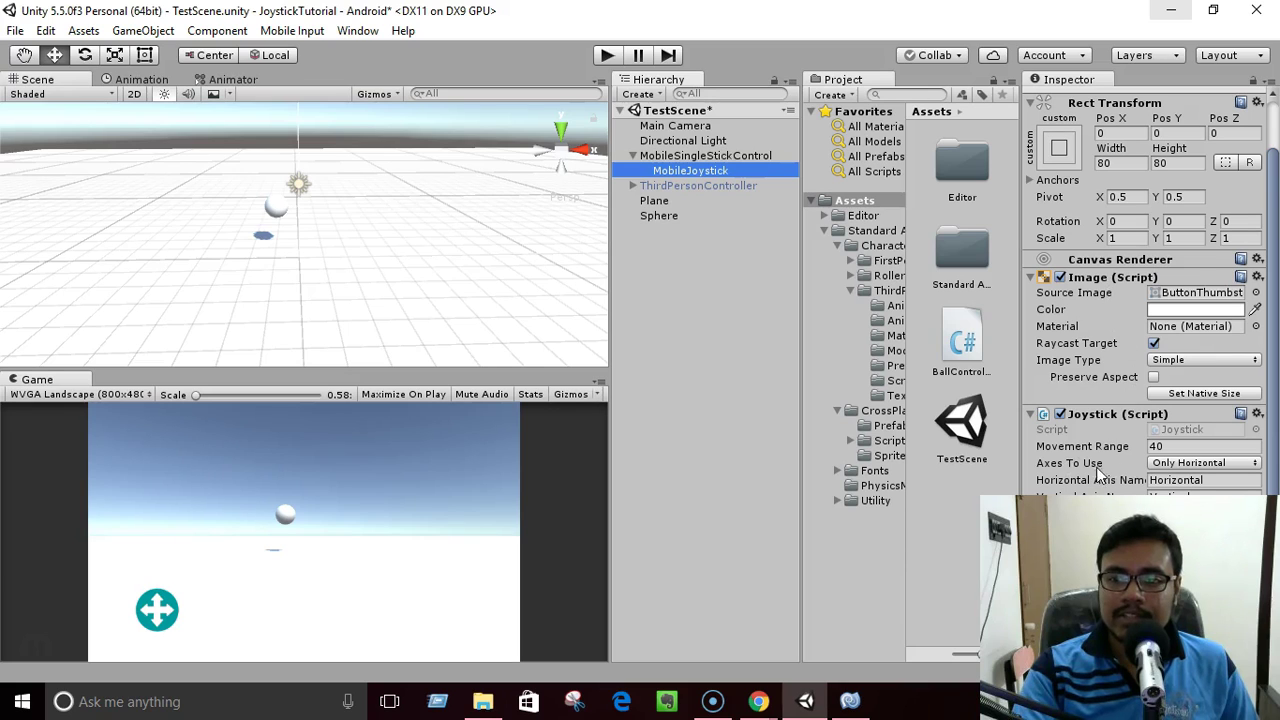
click(1186, 463)
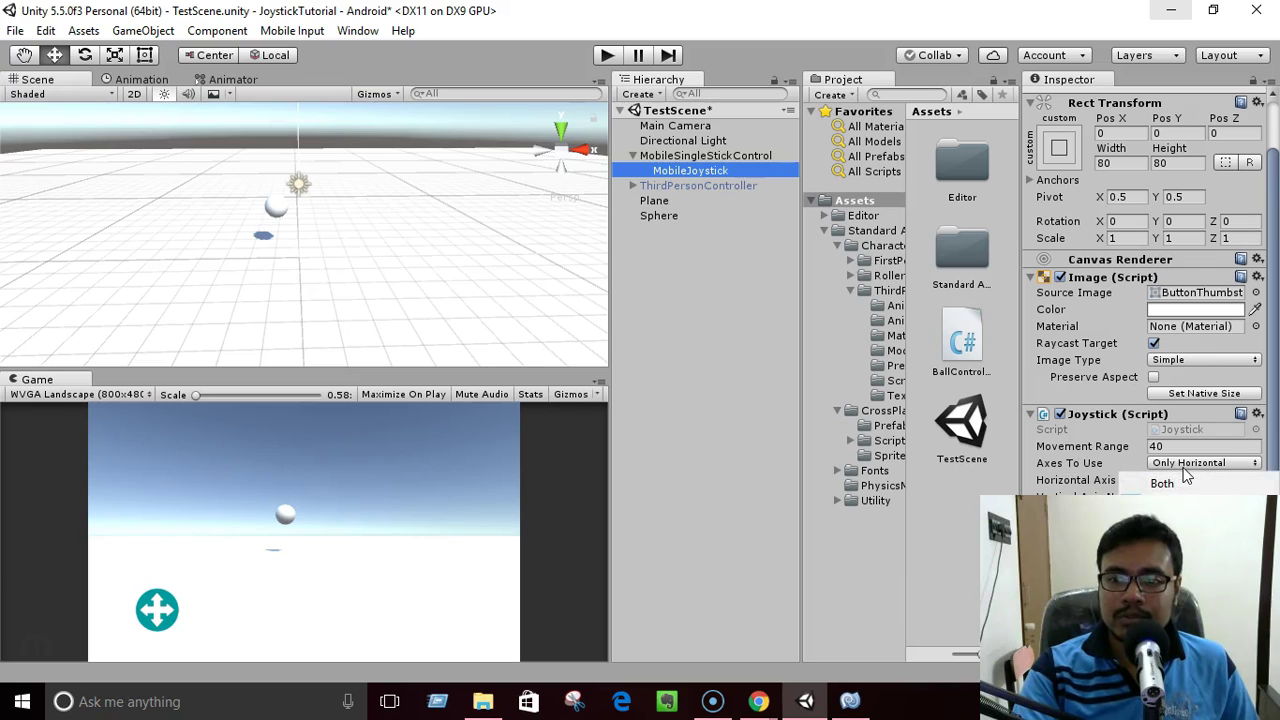
click(1178, 483)
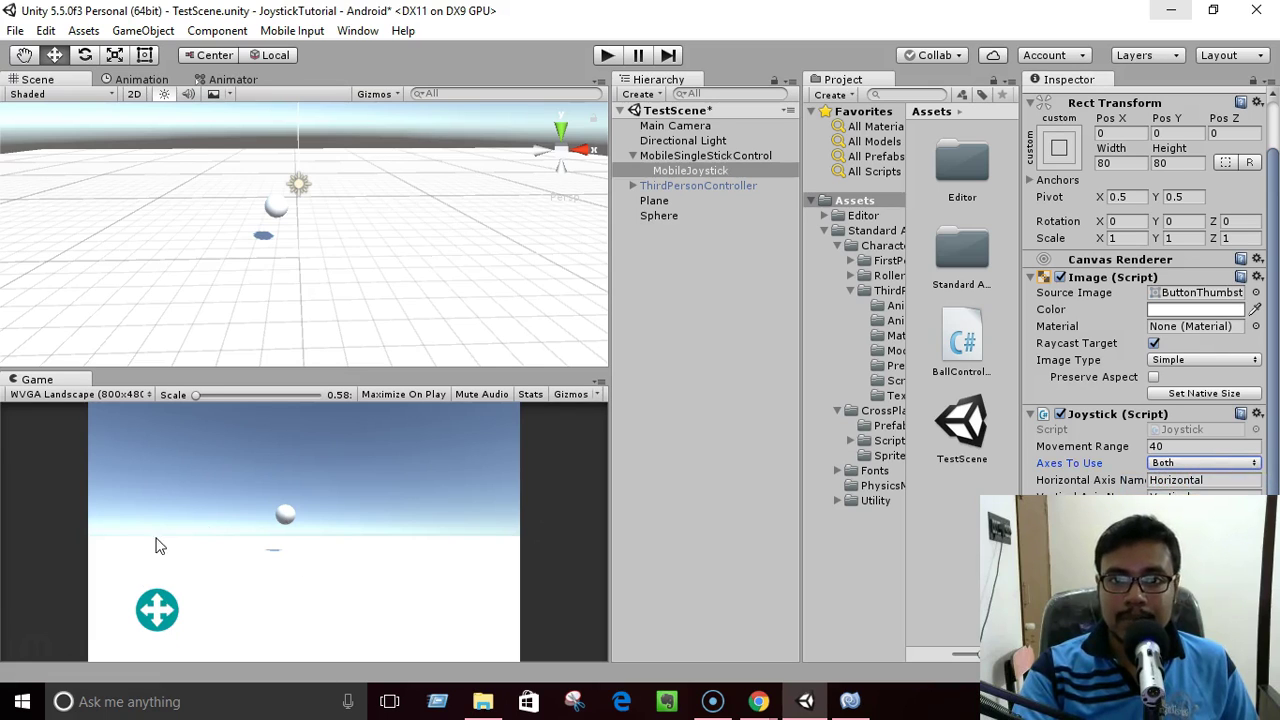
- Play the scene, test the ball by pulling the on-screen joystick to the right and slightly upward, and stop playback
click(607, 56)
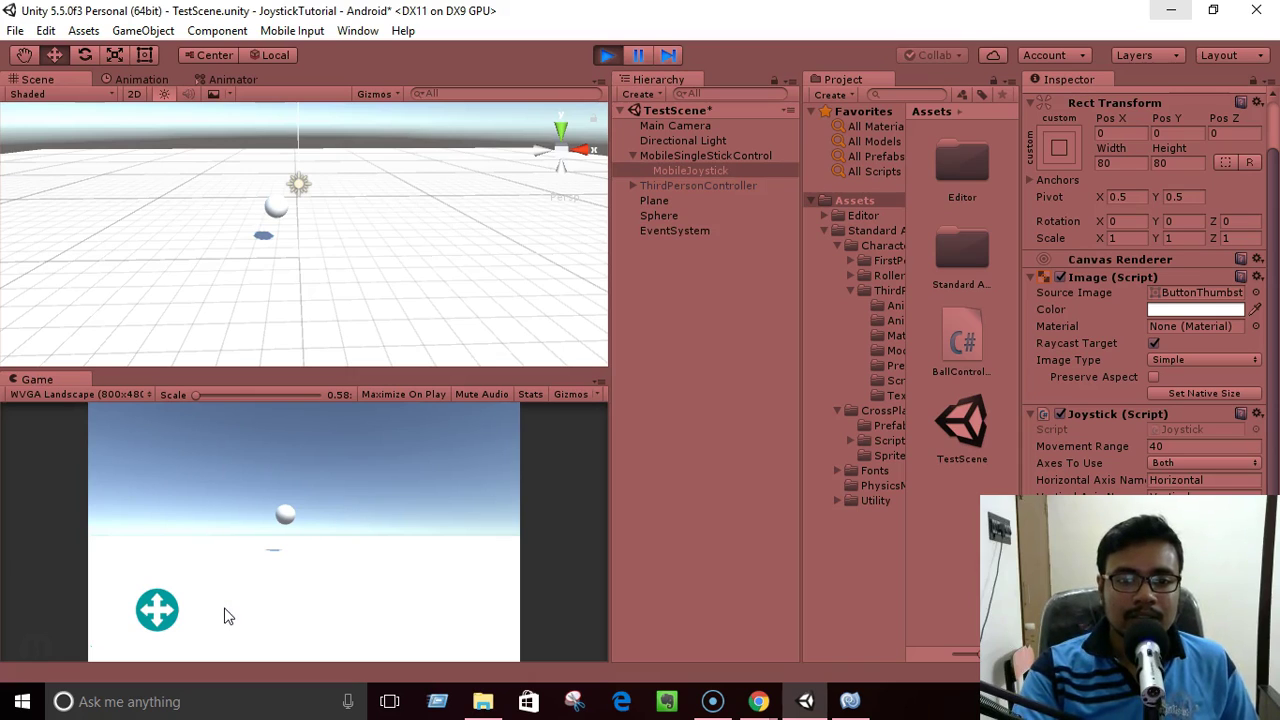
drag(160, 612, 225, 599)
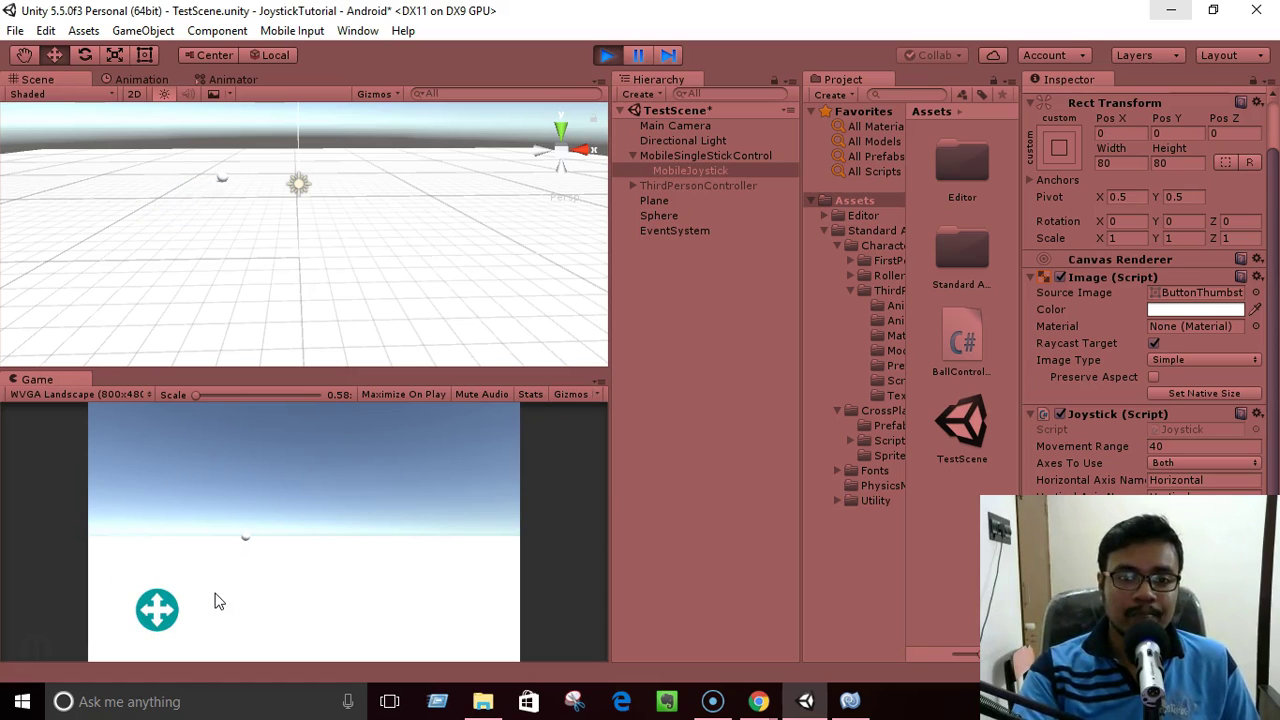
drag(157, 609, 228, 593)
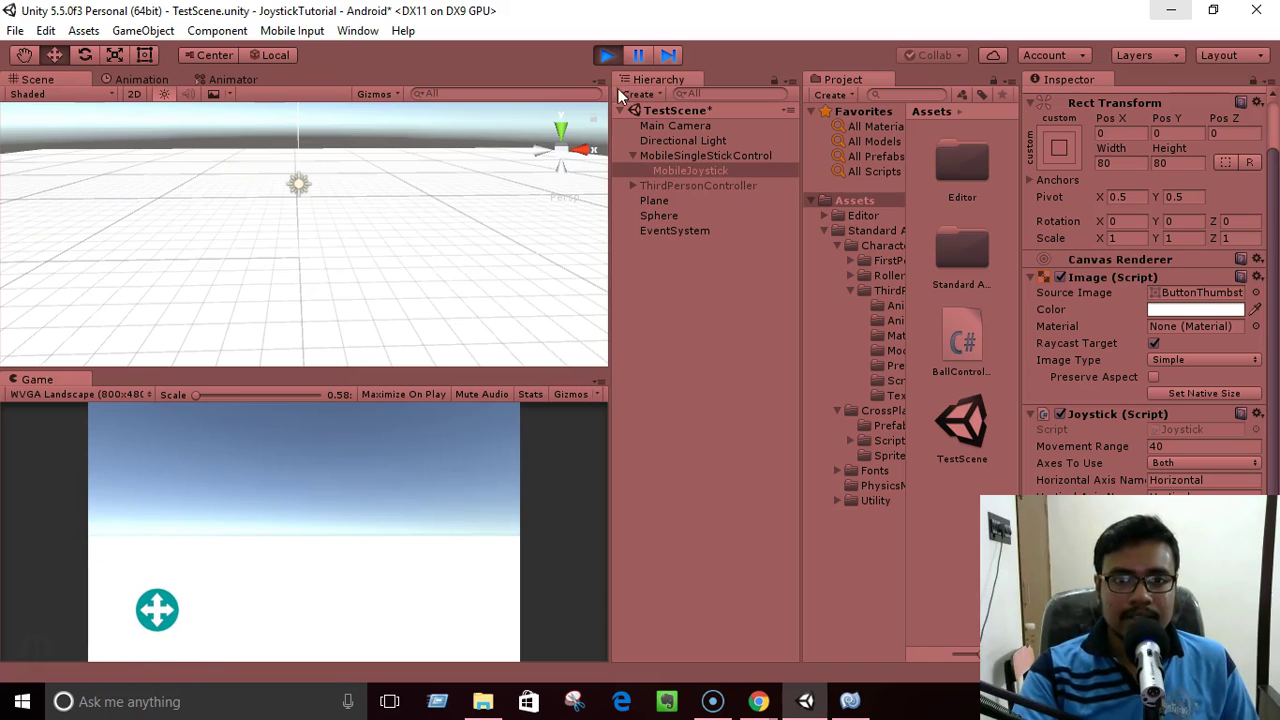
click(607, 55)
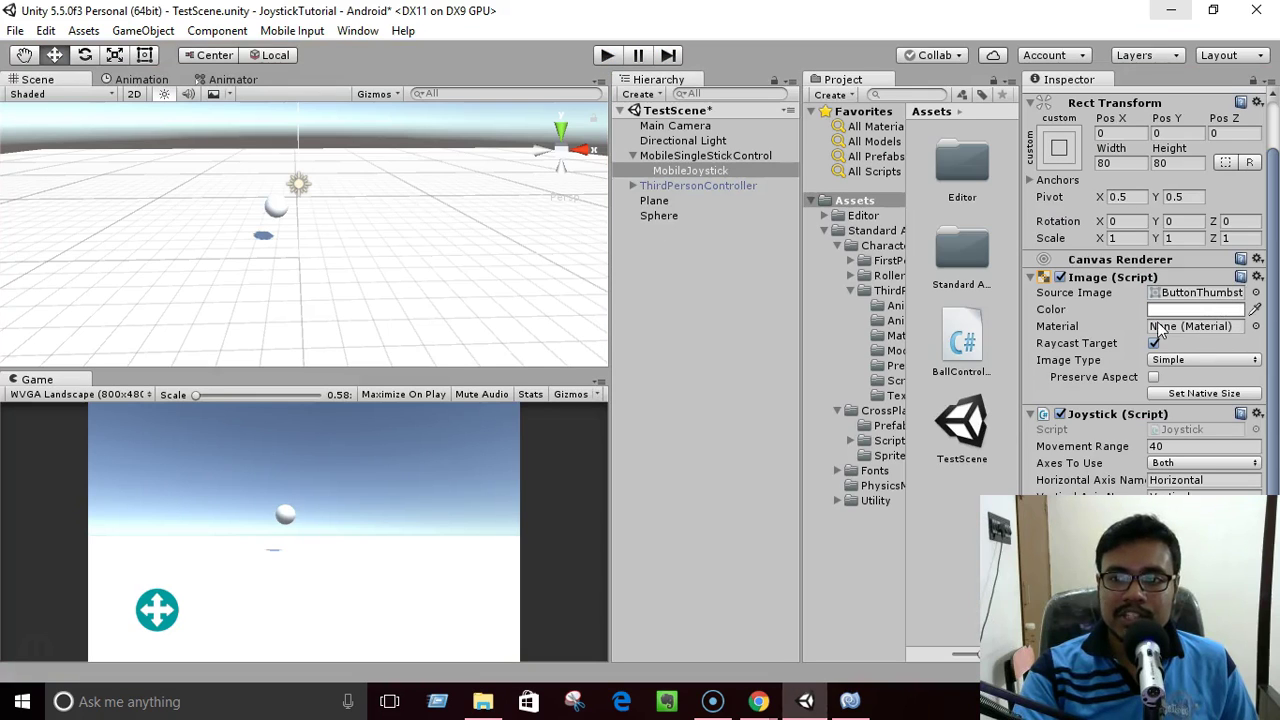
- Set the Speed of the Sphere's Ball Controller script to 5
click(669, 216)
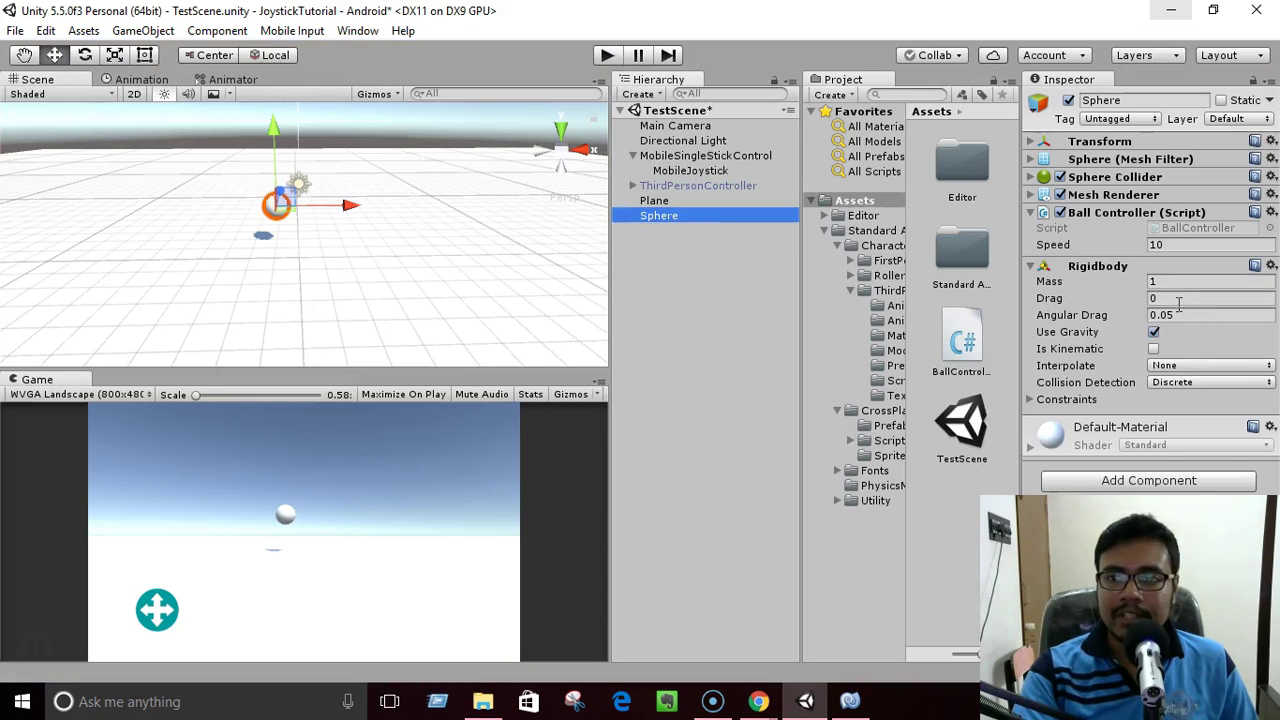
click(1169, 246)
text(5)
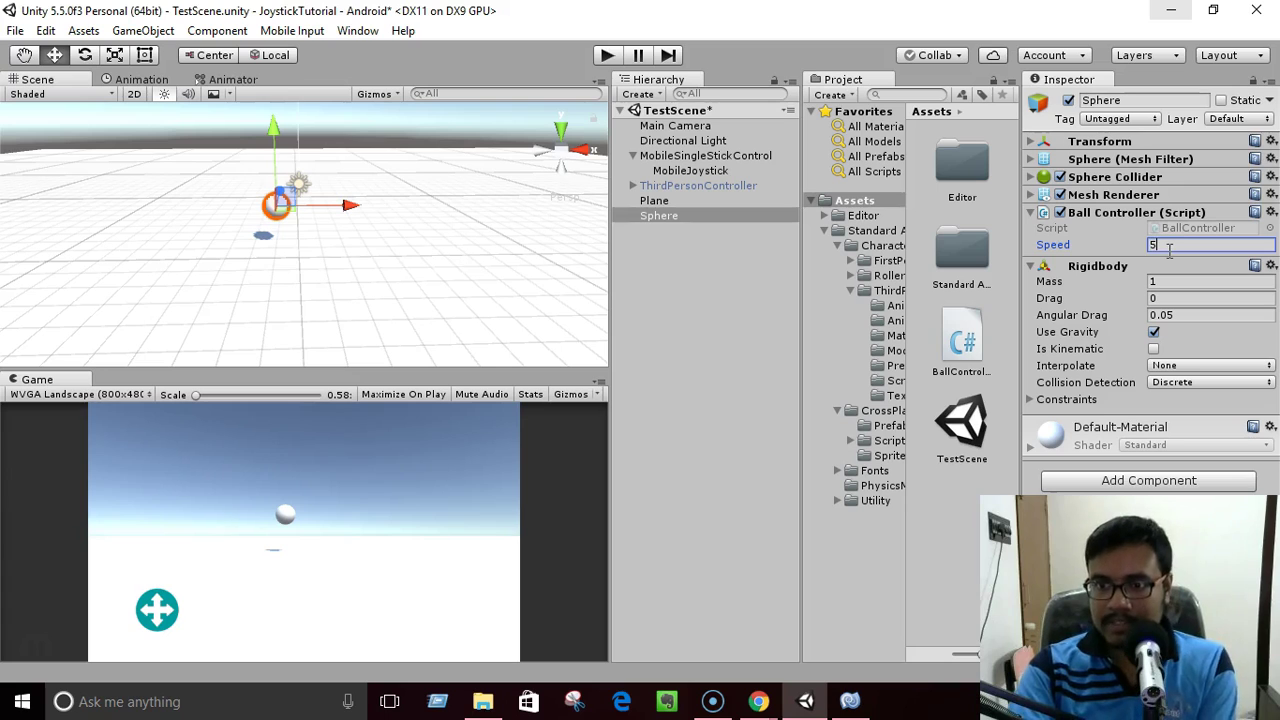
- Play the scene, test how the ball moves at the reduced speed with the on-screen joystick, and stop playback
click(607, 55)
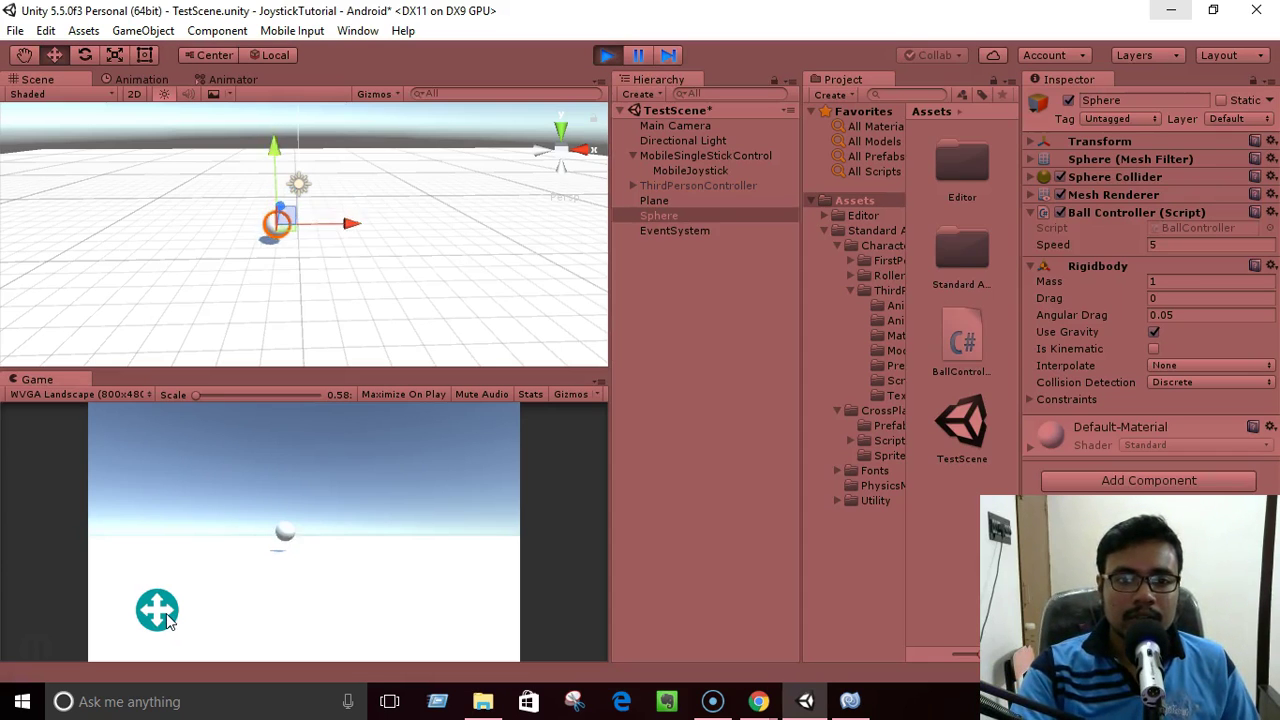
mouse_move(168, 620)
mouse_down()
mouse_move(192, 600)
mouse_move(209, 627)
mouse_move(189, 646)
mouse_move(83, 606)
mouse_move(125, 575)
mouse_move(229, 569)
mouse_move(257, 614)
mouse_move(166, 653)
mouse_move(133, 638)
mouse_move(217, 590)
mouse_move(180, 622)
mouse_move(106, 620)
mouse_move(180, 586)
mouse_move(133, 640)
mouse_move(140, 591)
mouse_move(177, 617)
mouse_move(157, 606)
mouse_up()
click(607, 58)
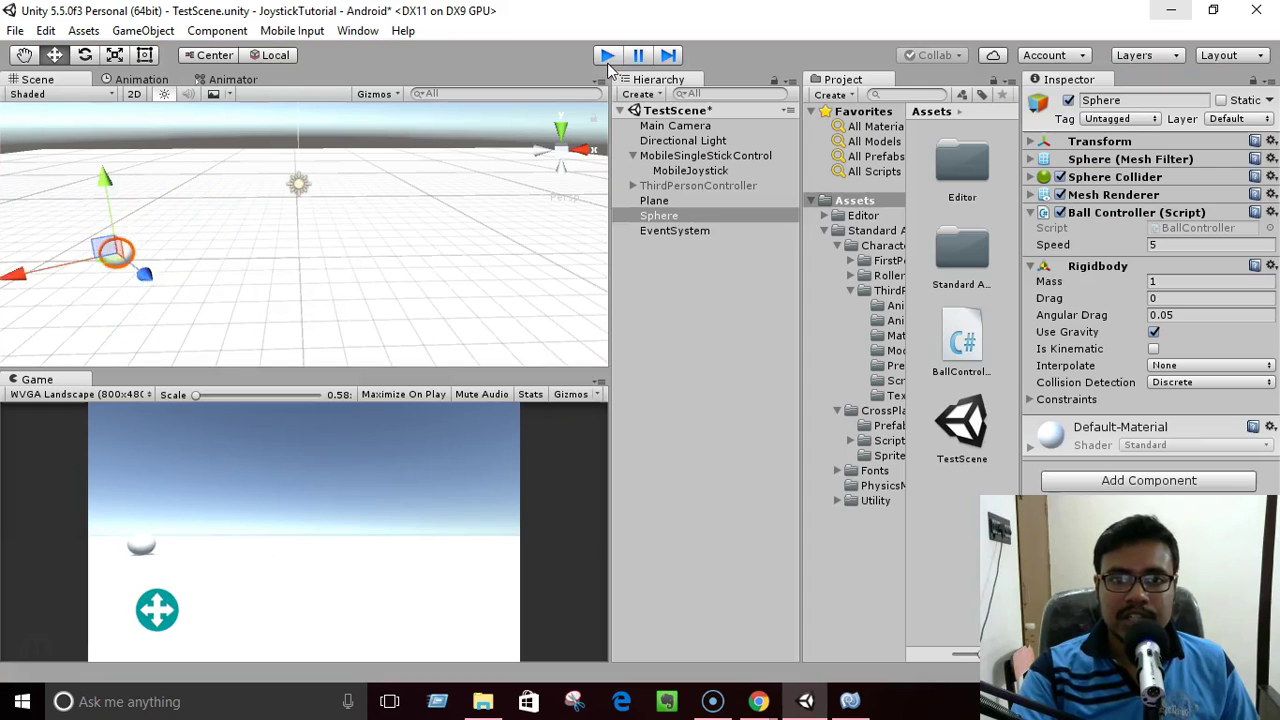
- Set the Movement Range in MobileJoystick's Joystick script to 20
click(691, 173)
scroll(1200, 388, down, 2)
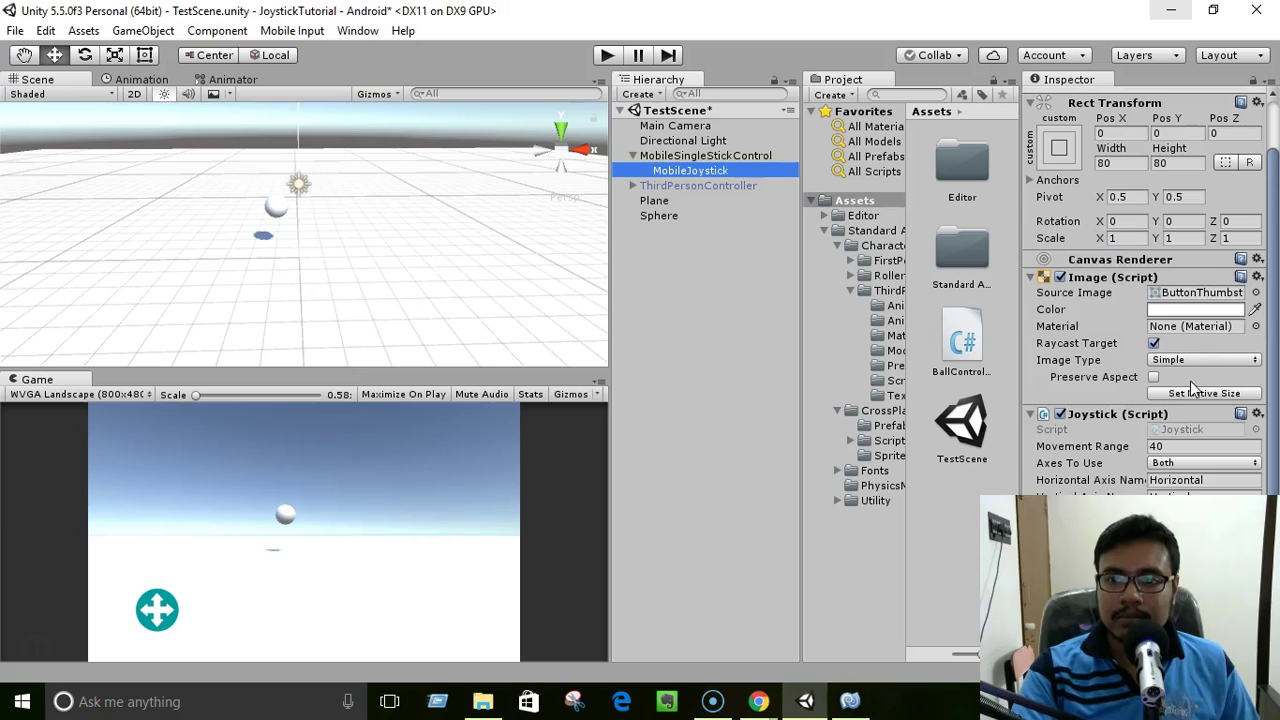
click(1192, 447)
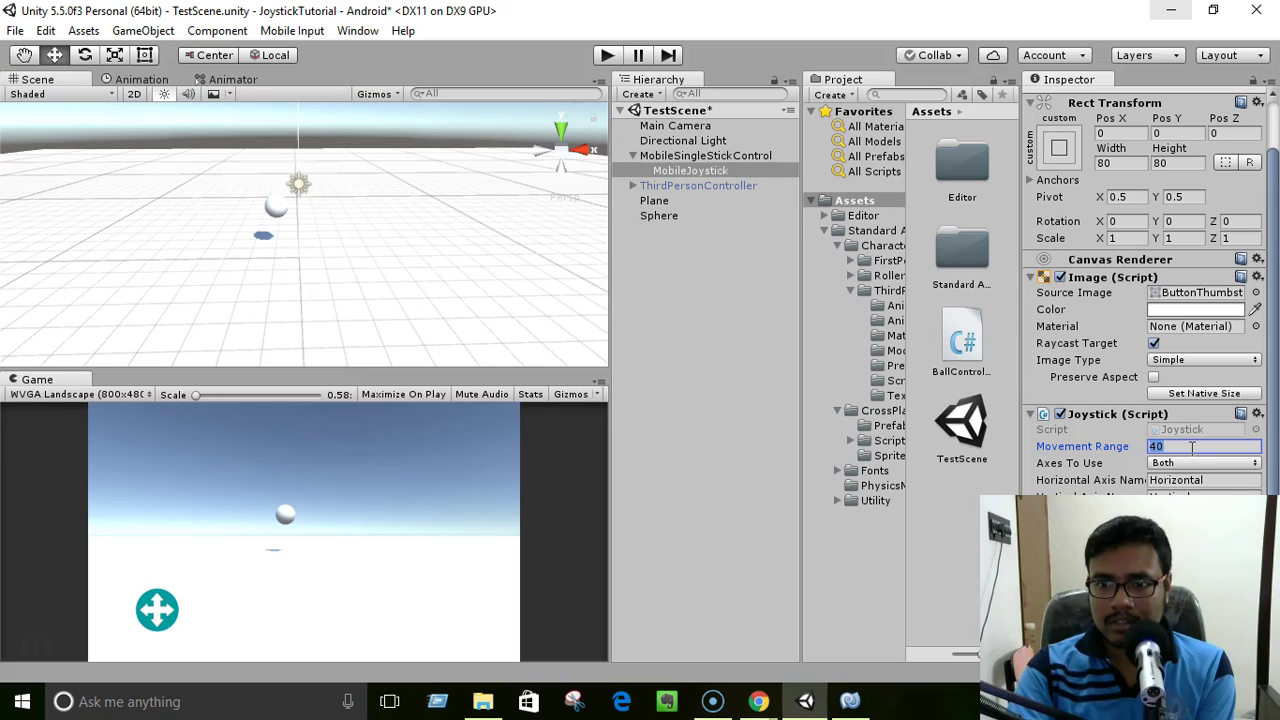
- Play the scene, test the joystick's travel by pulling it to the right and upward, and stop playback
click(607, 55)
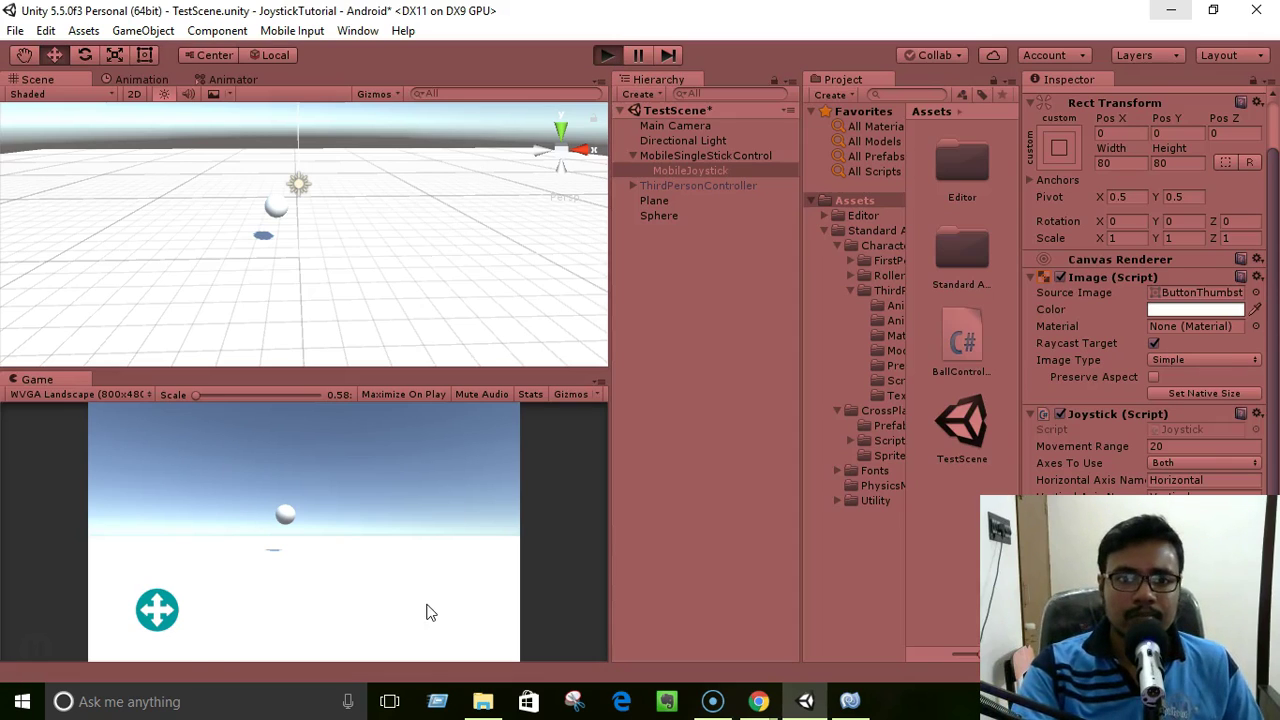
drag(154, 617, 232, 641)
drag(154, 616, 189, 529)
click(610, 57)
- Set MobileJoystick's Movement Range to 30 and test the joystick and ball in a short playback of the scene
click(1196, 446)
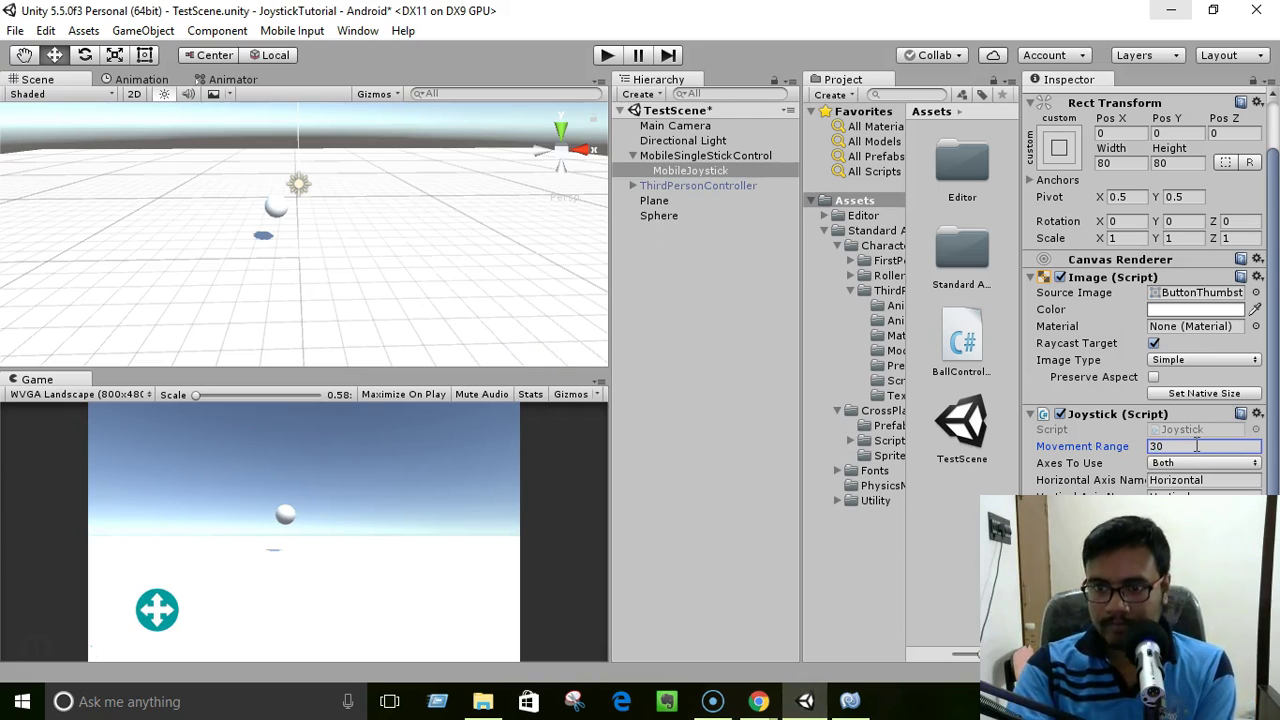
text(30)
click(607, 55)
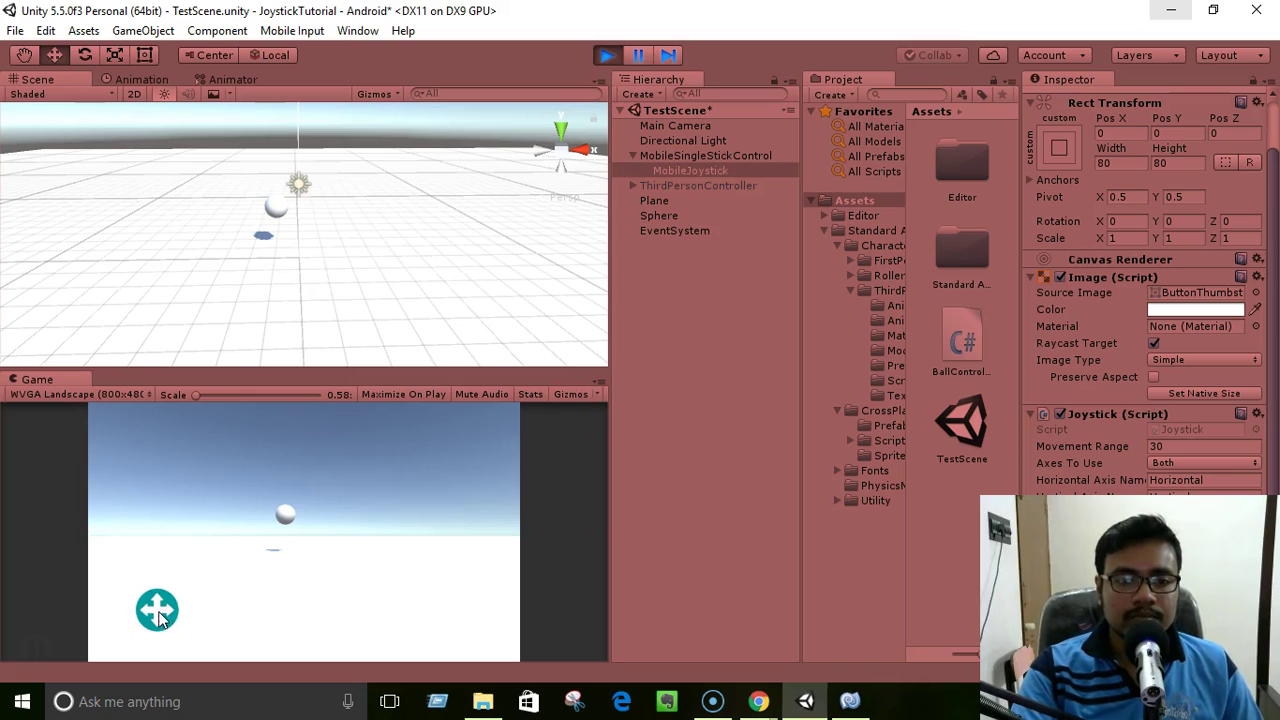
drag(160, 617, 195, 630)
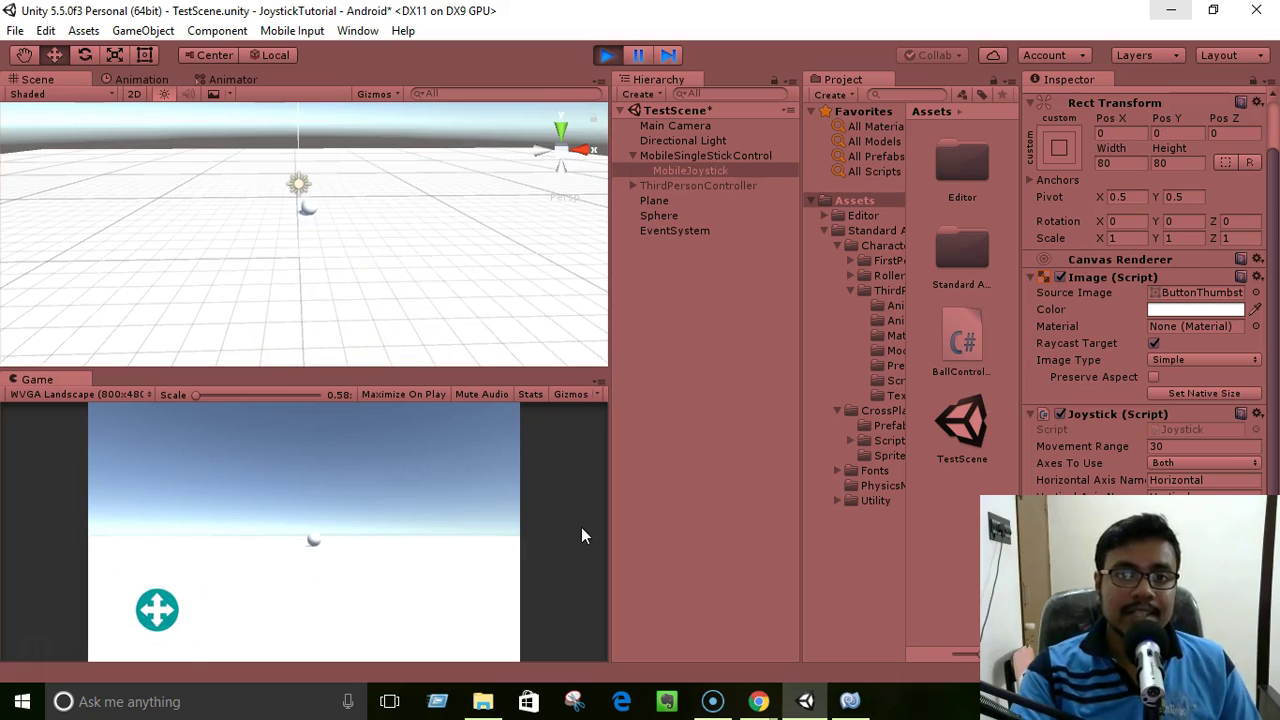
click(606, 55)
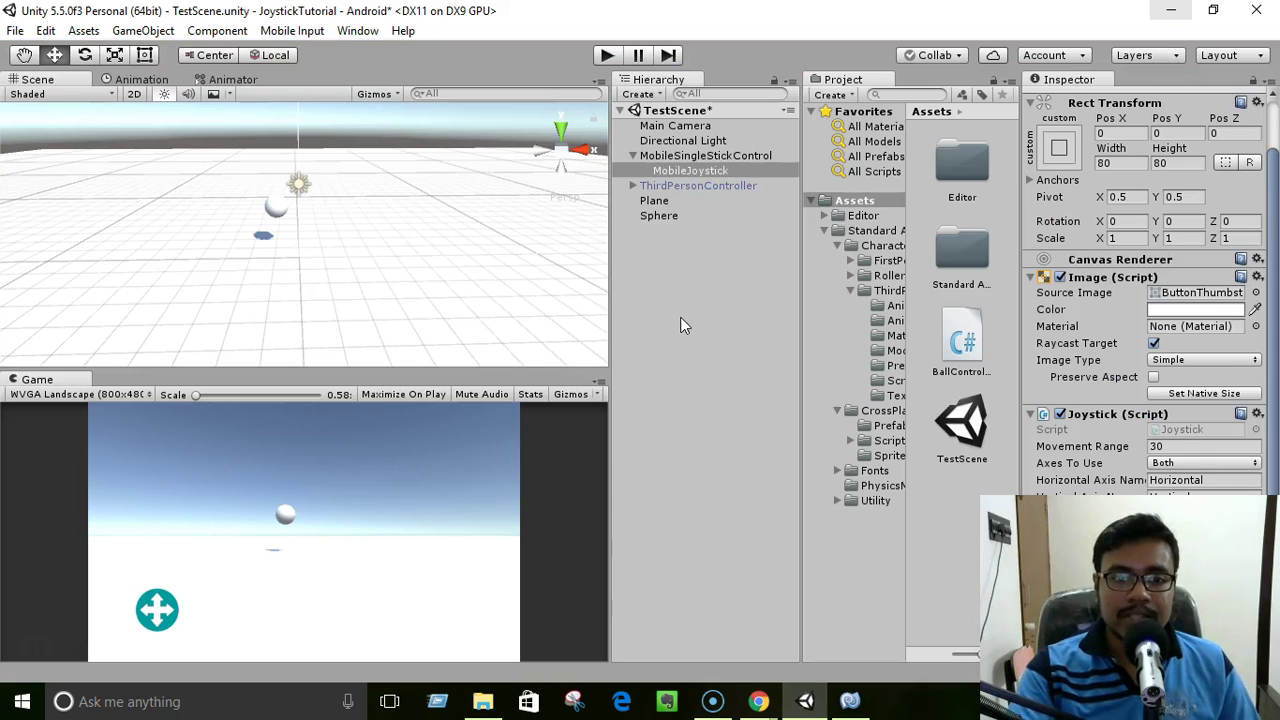
- Start importing the Environment standard package into the project's Assets folder
click(856, 204)
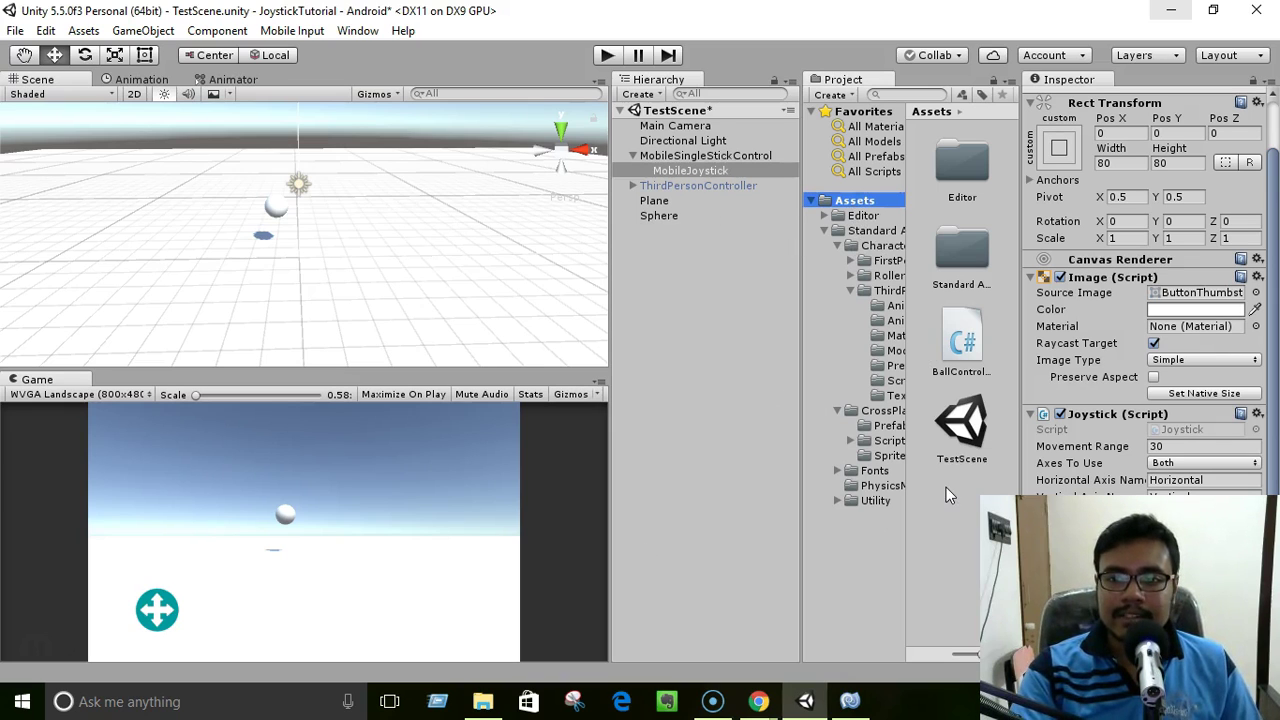
right_click(946, 487)
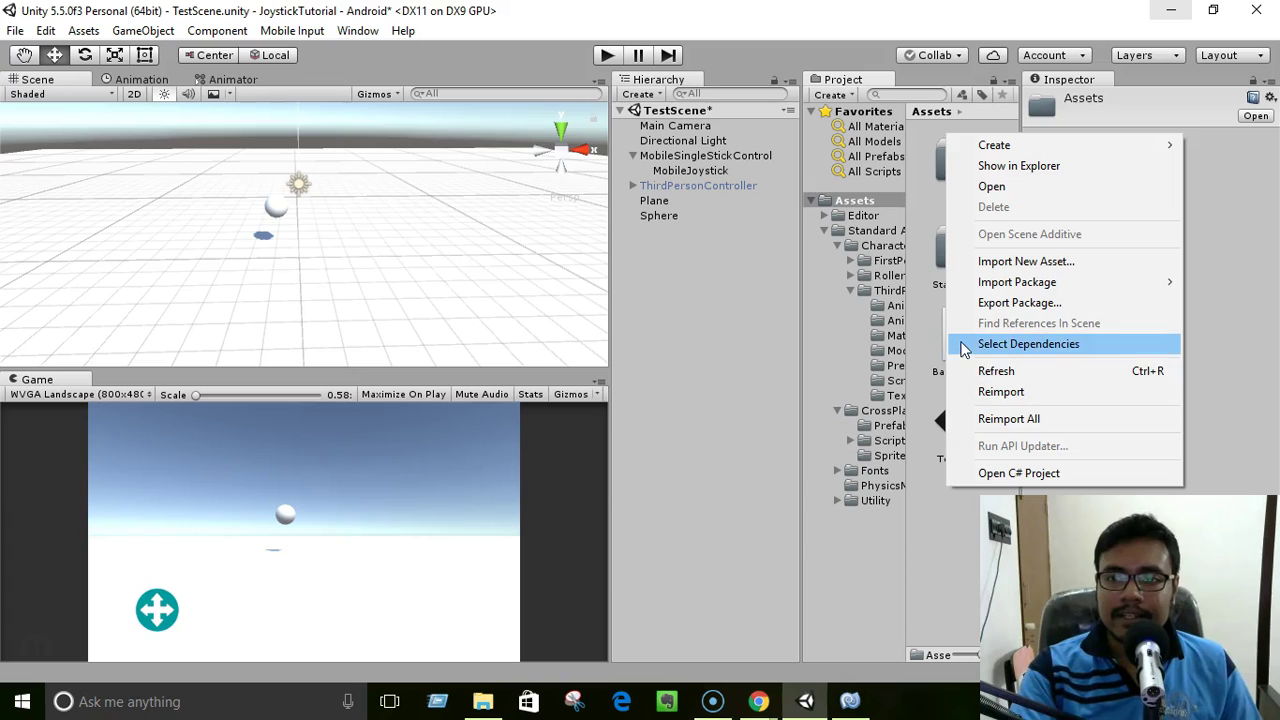
mouse_move(1007, 290)
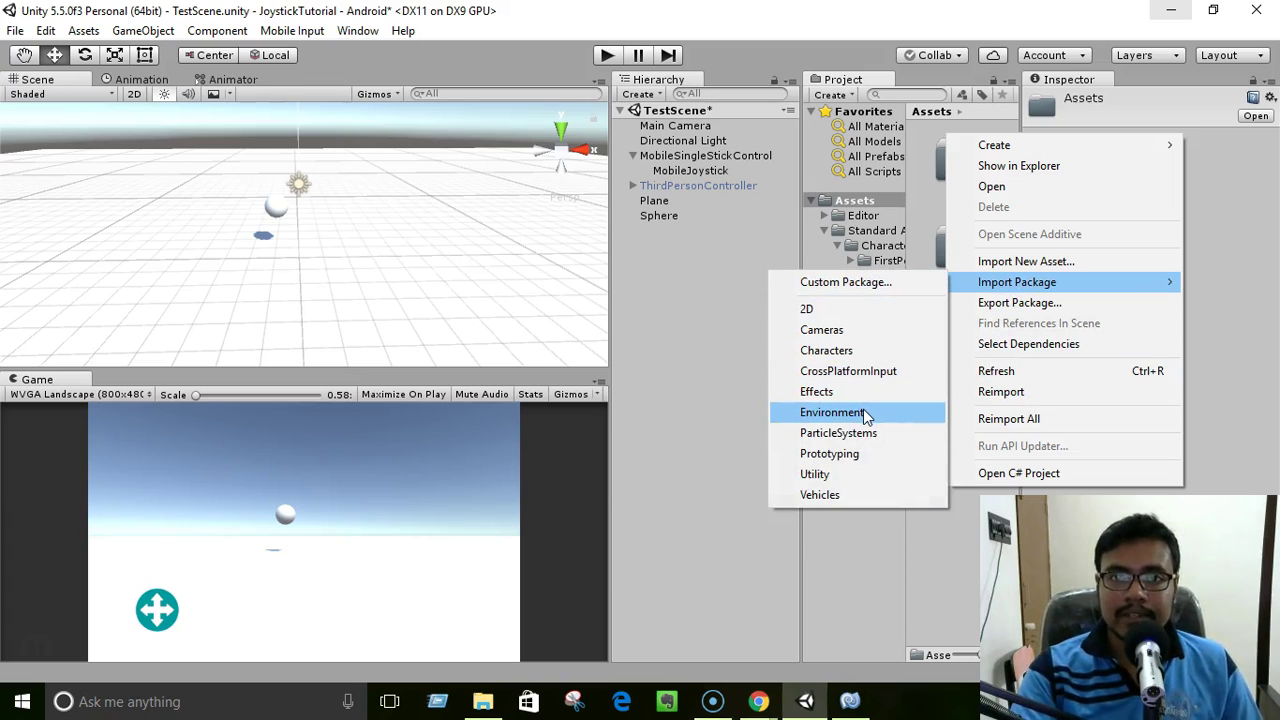
click(833, 412)
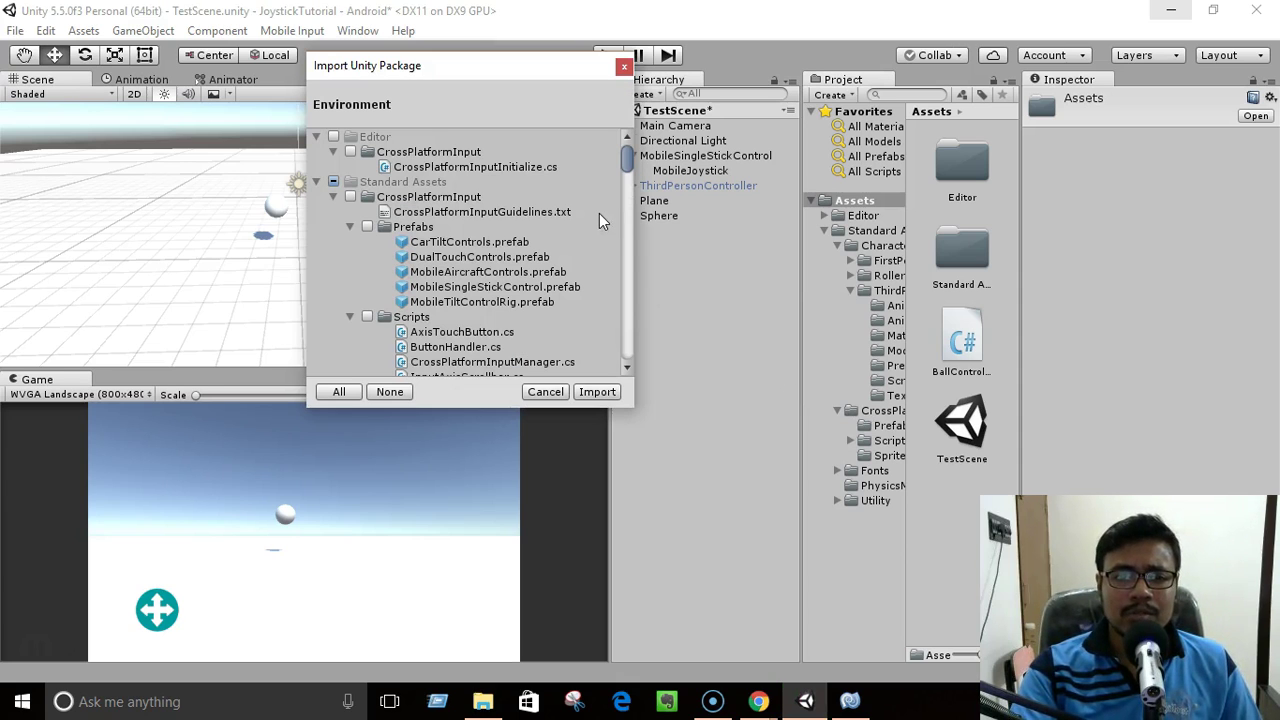
- Review the Environment package contents and import only its TerrainAssets folder, with all other items deselected
drag(628, 175, 605, 340)
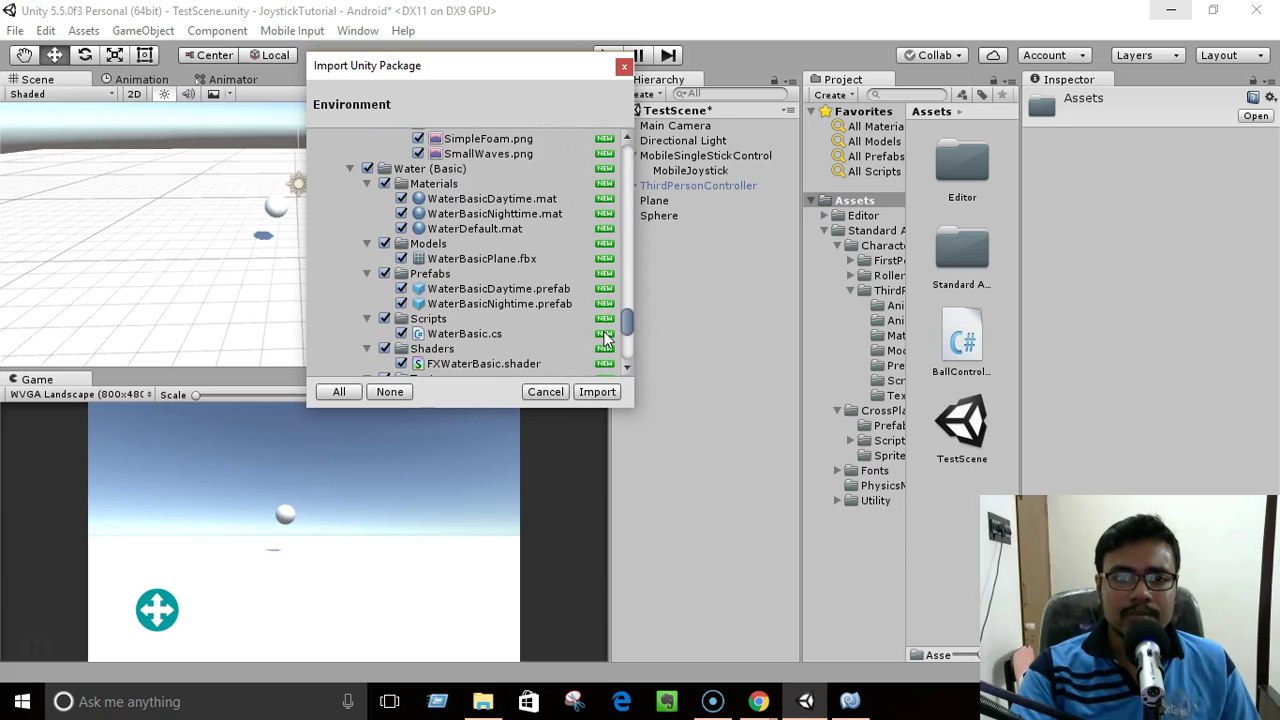
scroll(602, 344, down, 5)
scroll(602, 344, up, 4)
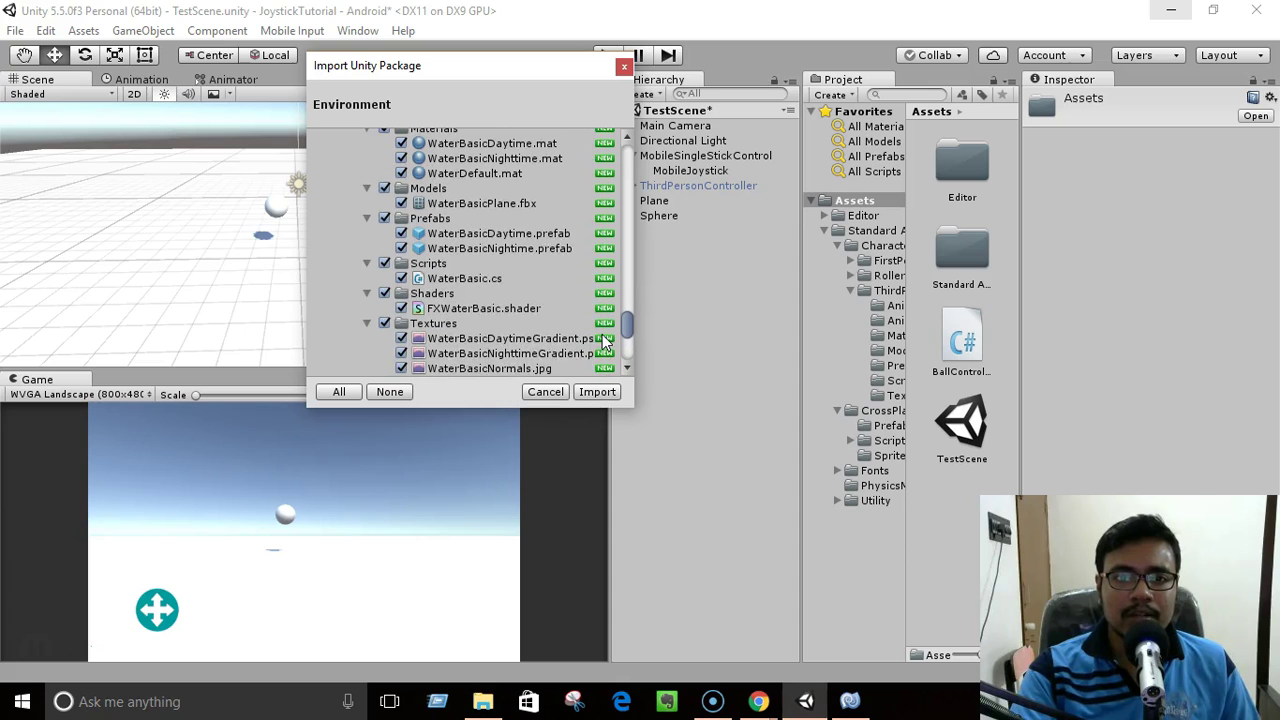
scroll(602, 344, down, 1)
scroll(602, 344, down, 7)
drag(533, 88, 498, 30)
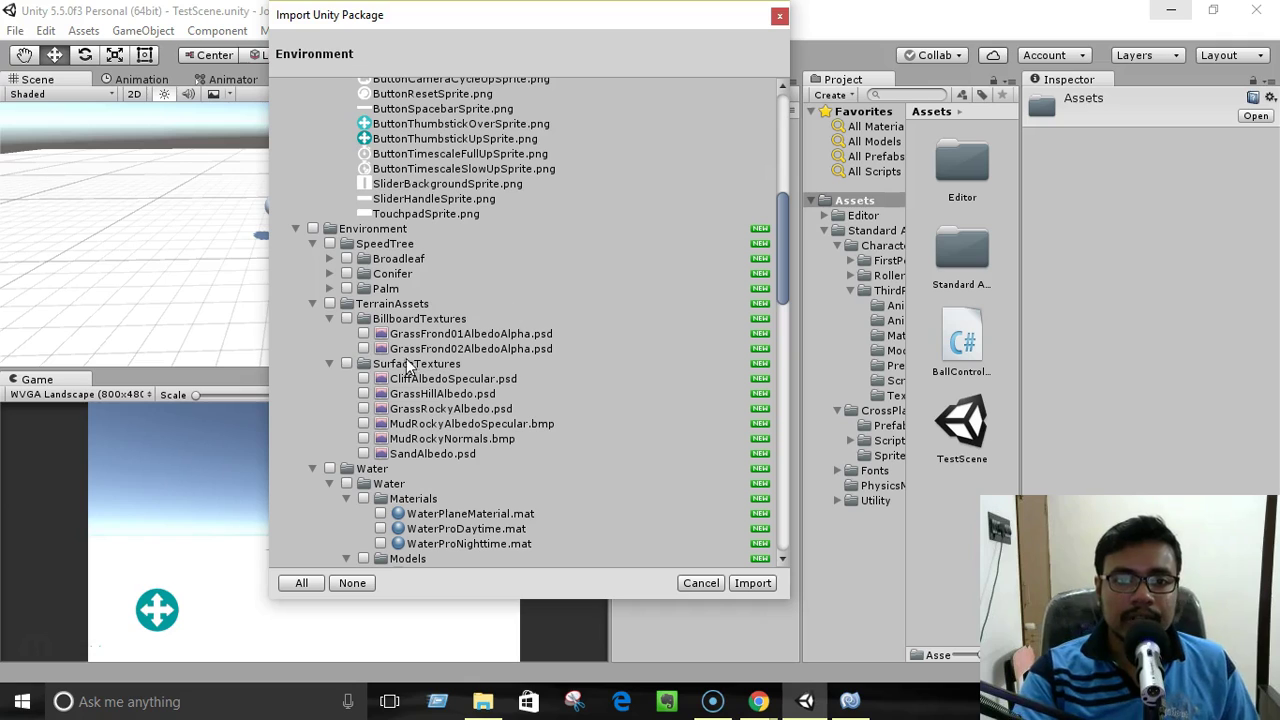
click(311, 303)
click(312, 303)
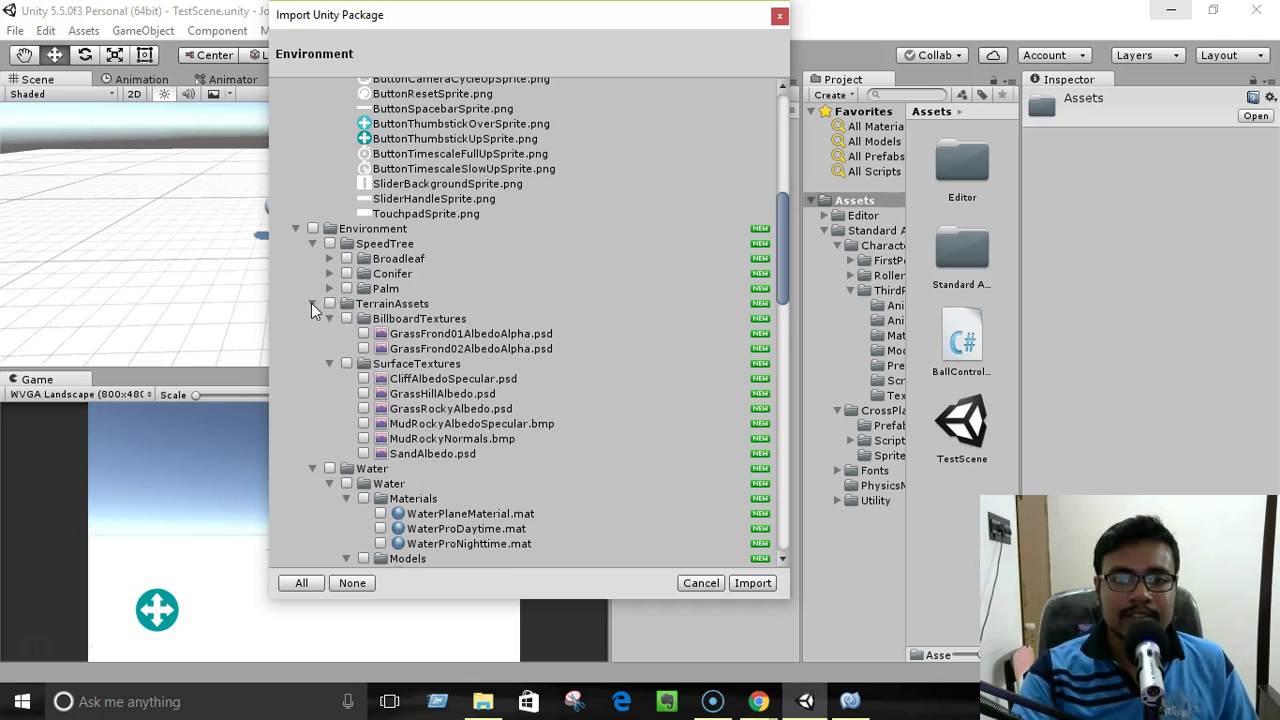
click(330, 304)
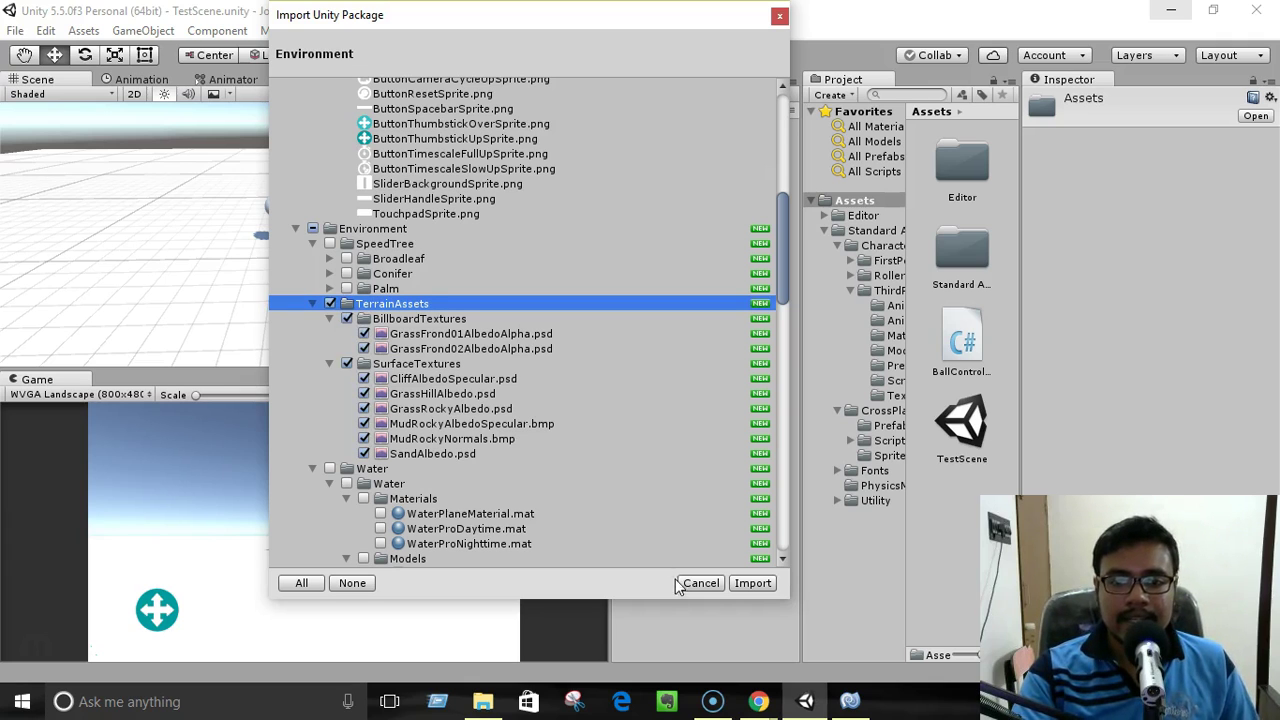
click(752, 590)
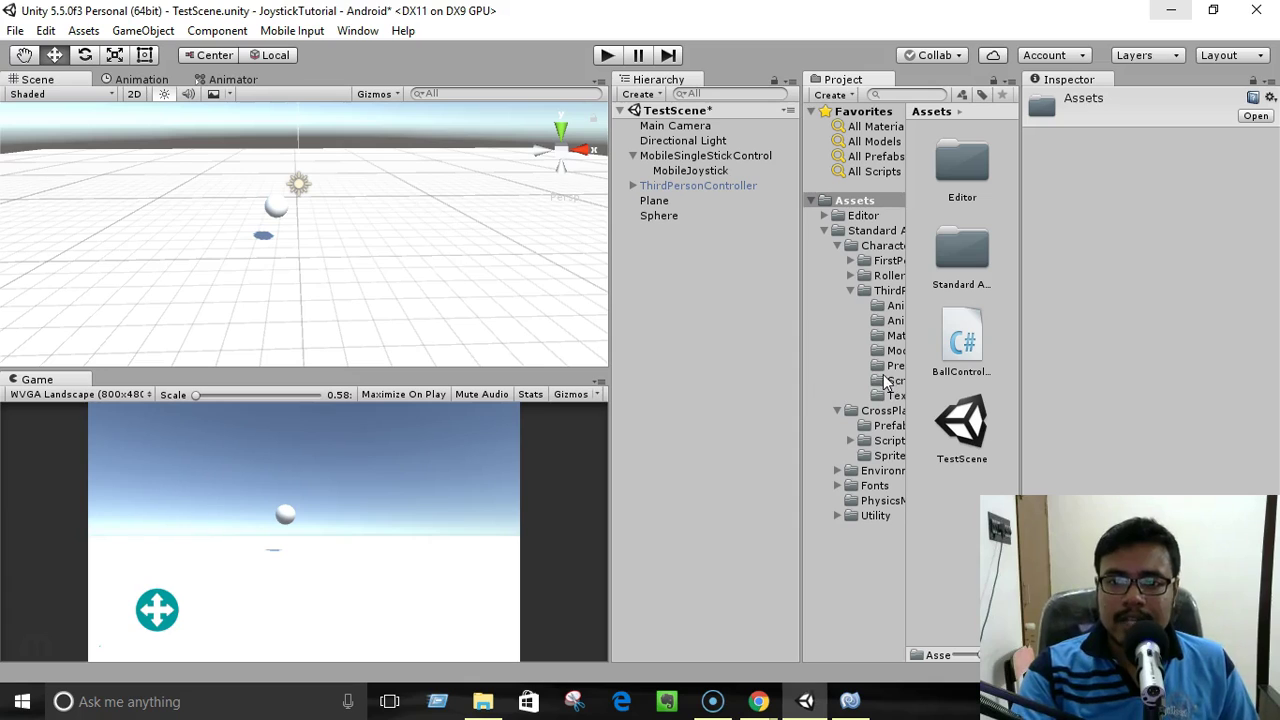
- Open the SurfaceTextures folder under Standard Assets, Environment, TerrainAssets and look through its textures
click(880, 200)
double_click(960, 258)
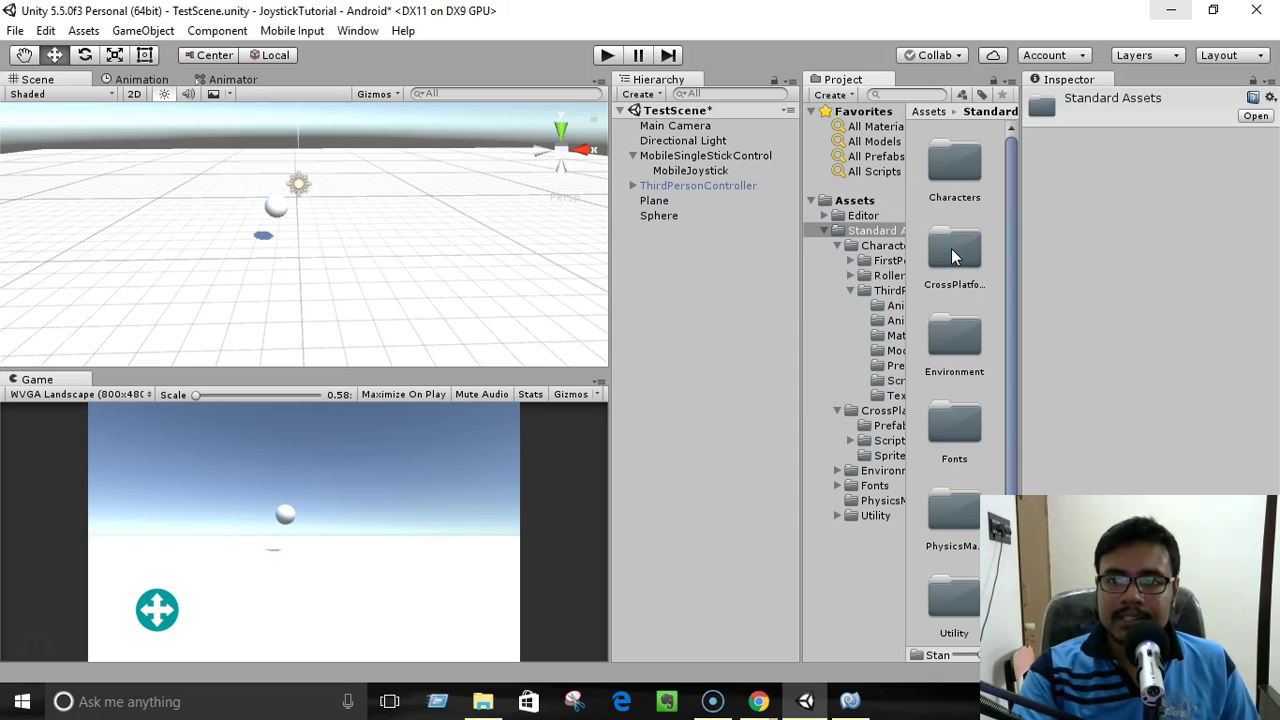
double_click(969, 348)
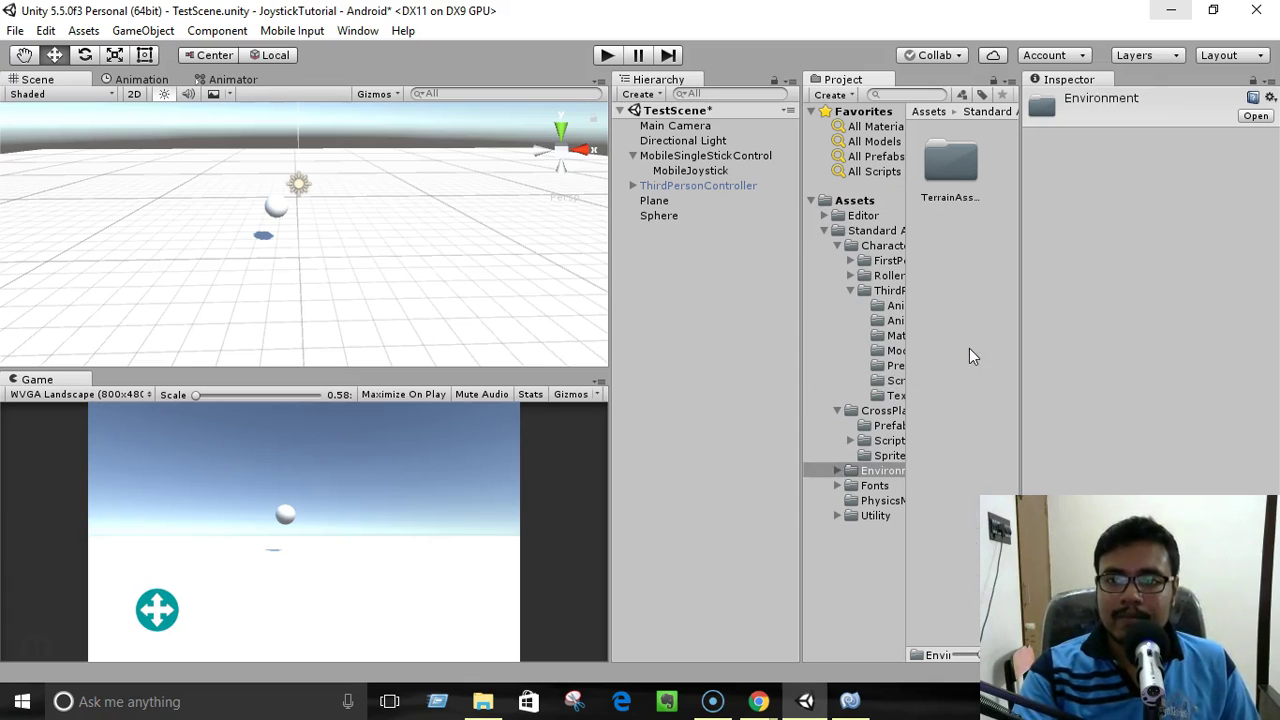
double_click(948, 177)
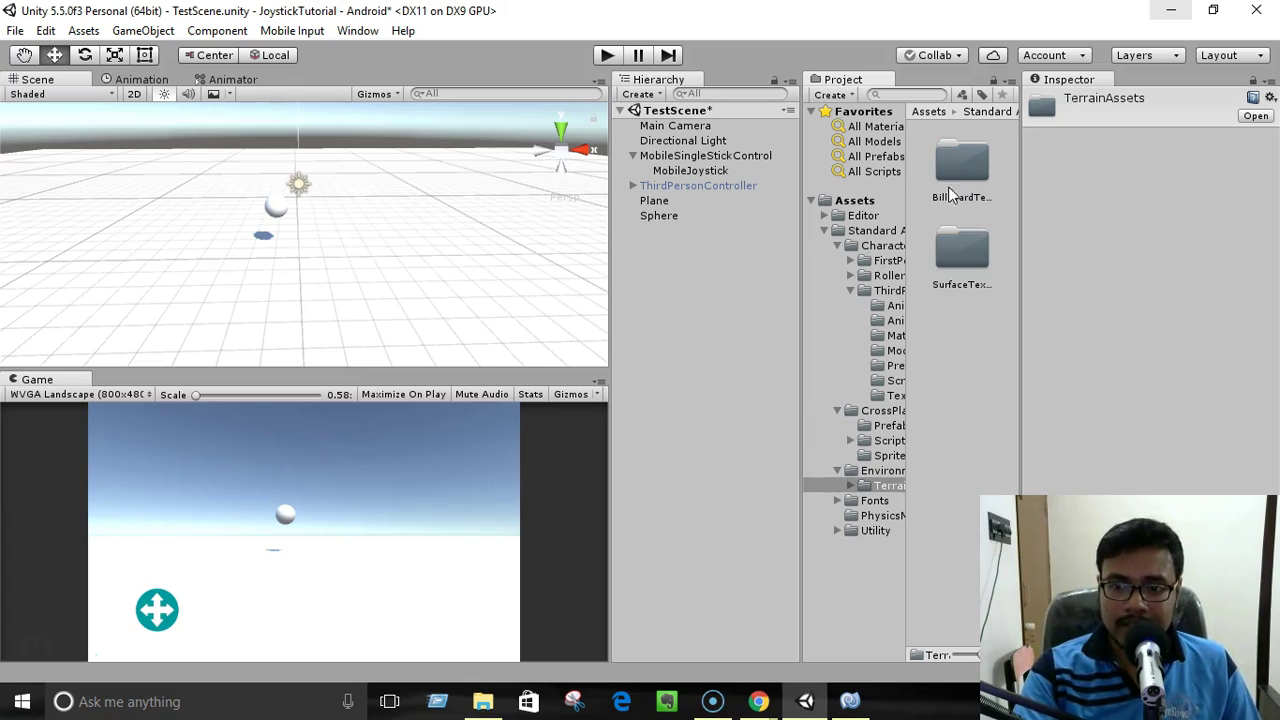
double_click(977, 246)
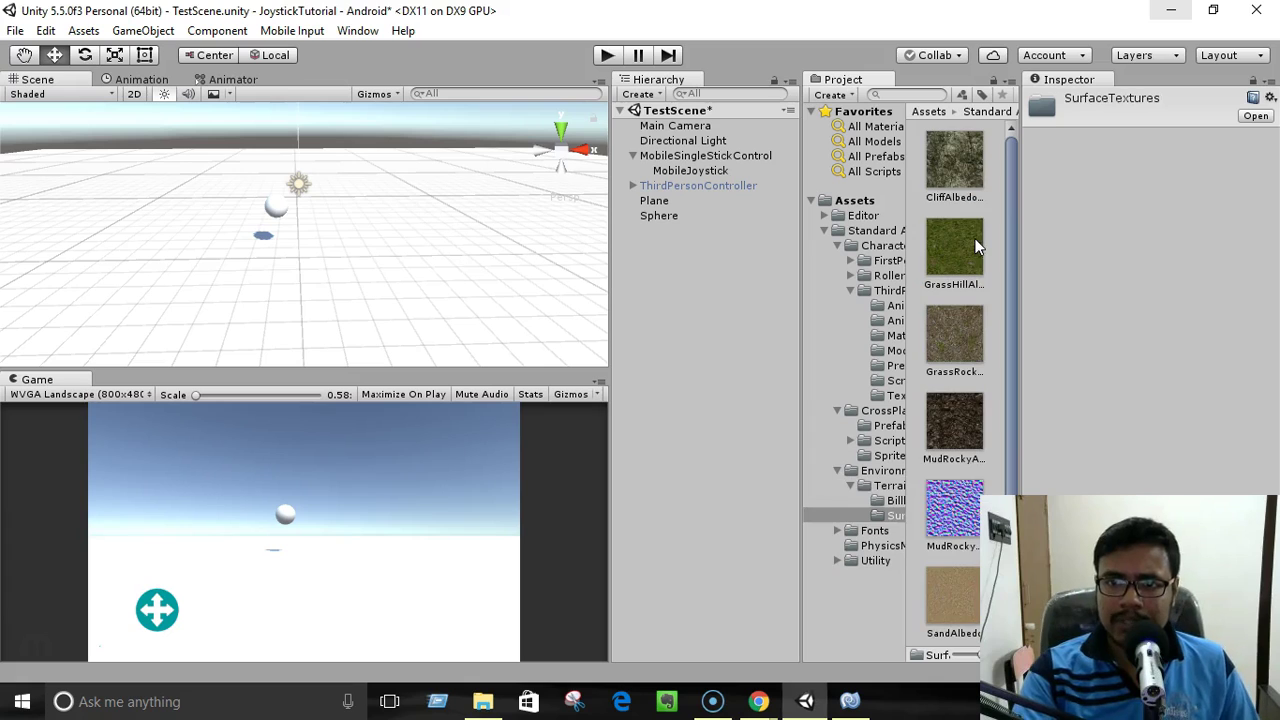
drag(1014, 228, 1020, 316)
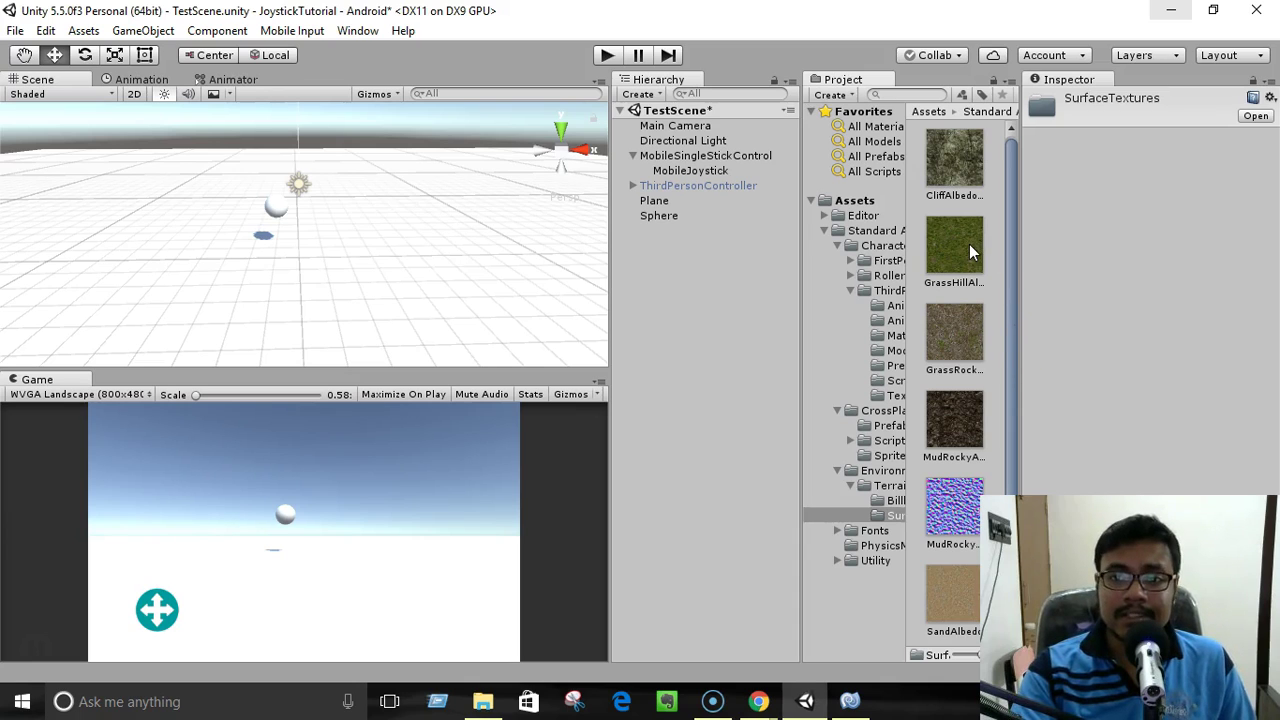
- Apply the GrassHillAlbedo texture to the ground plane in the scene and inspect the textured surface
drag(966, 246, 436, 267)
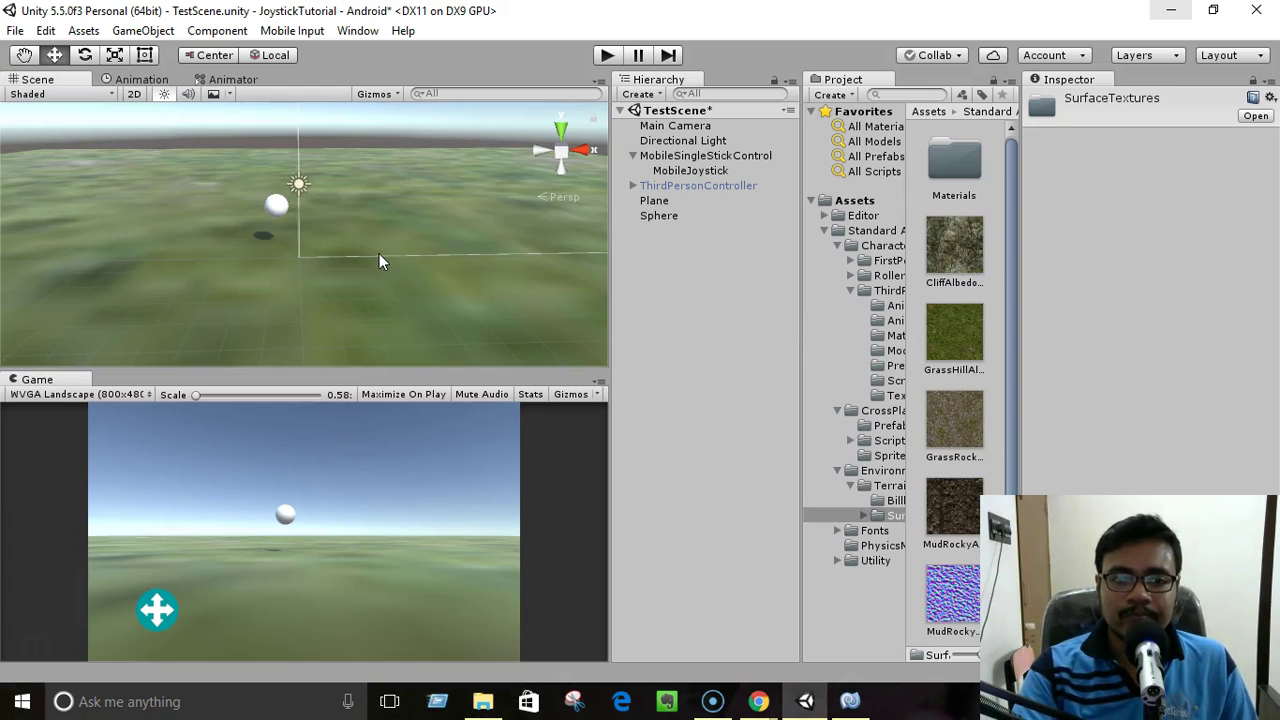
alt+drag(378, 252, 411, 225)
scroll(411, 225, down, 5)
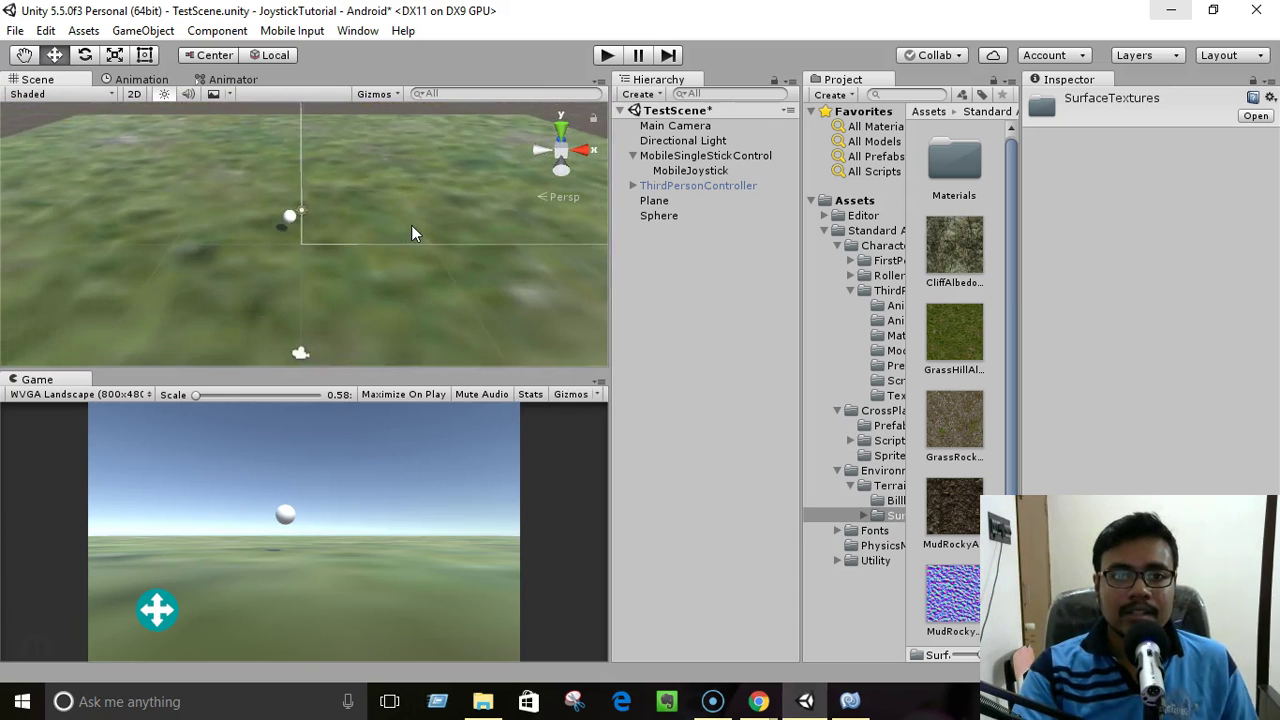
scroll(410, 224, up, 10)
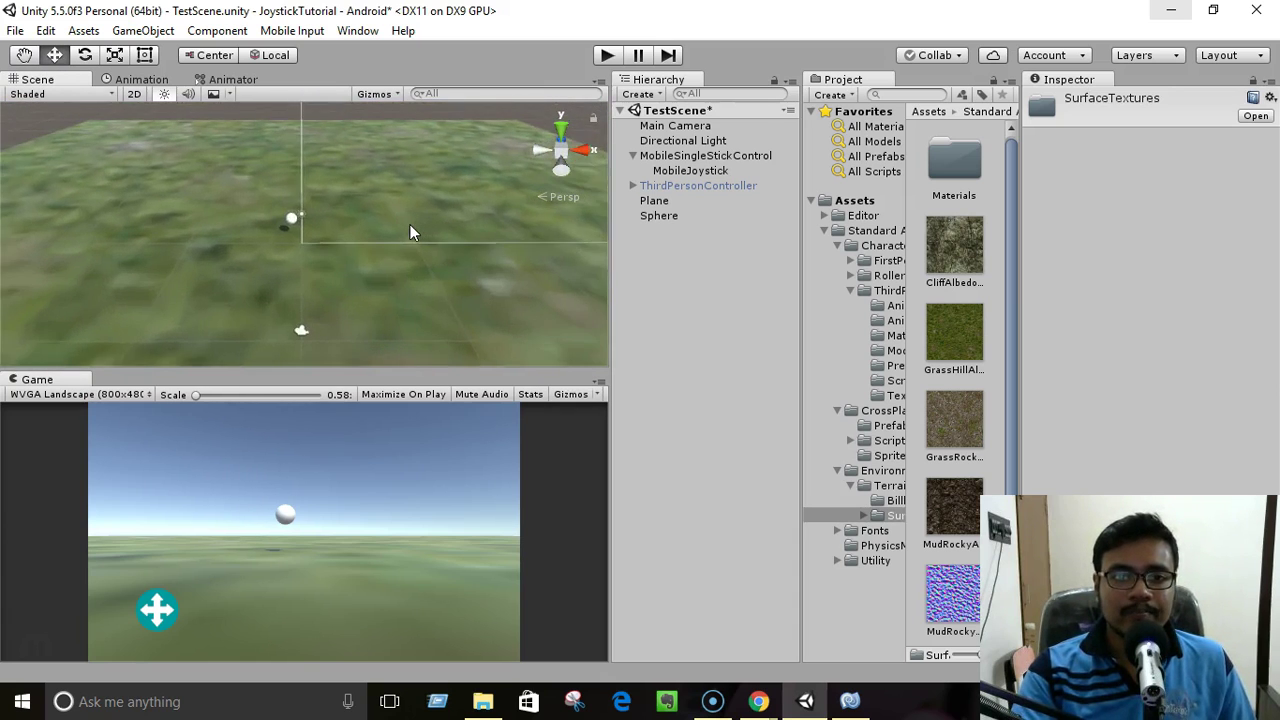
scroll(309, 215, down, 6)
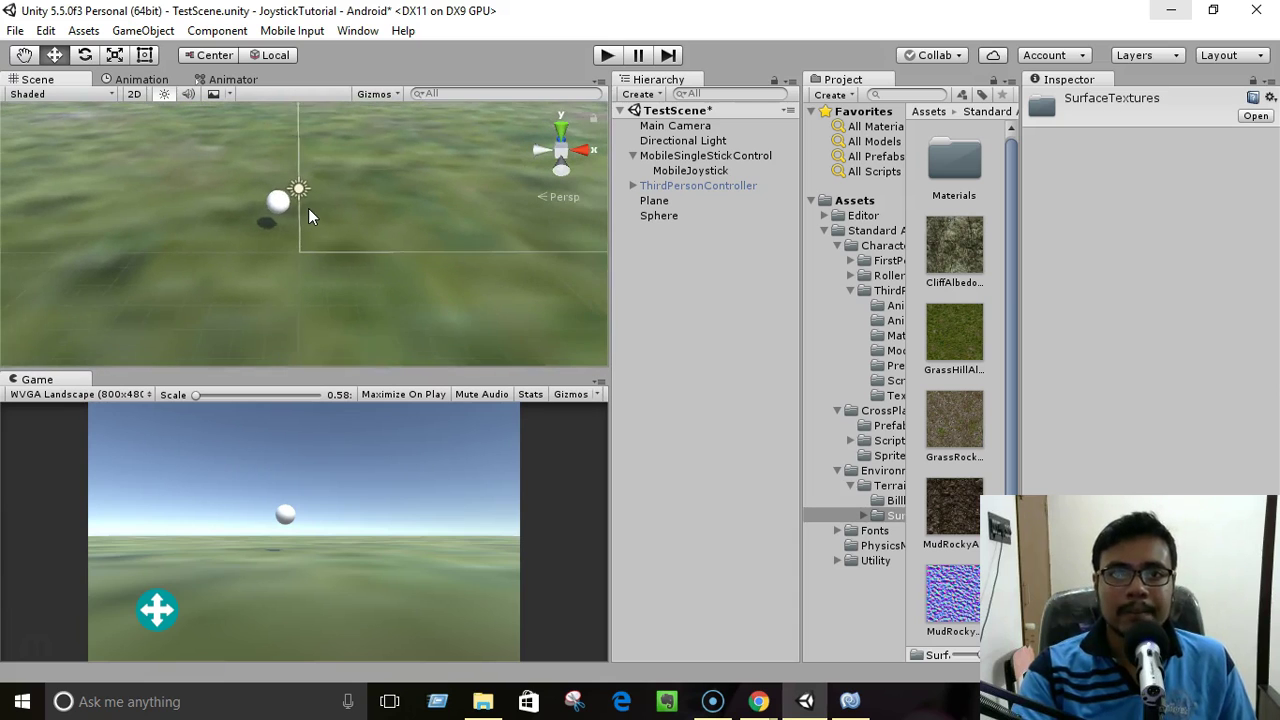
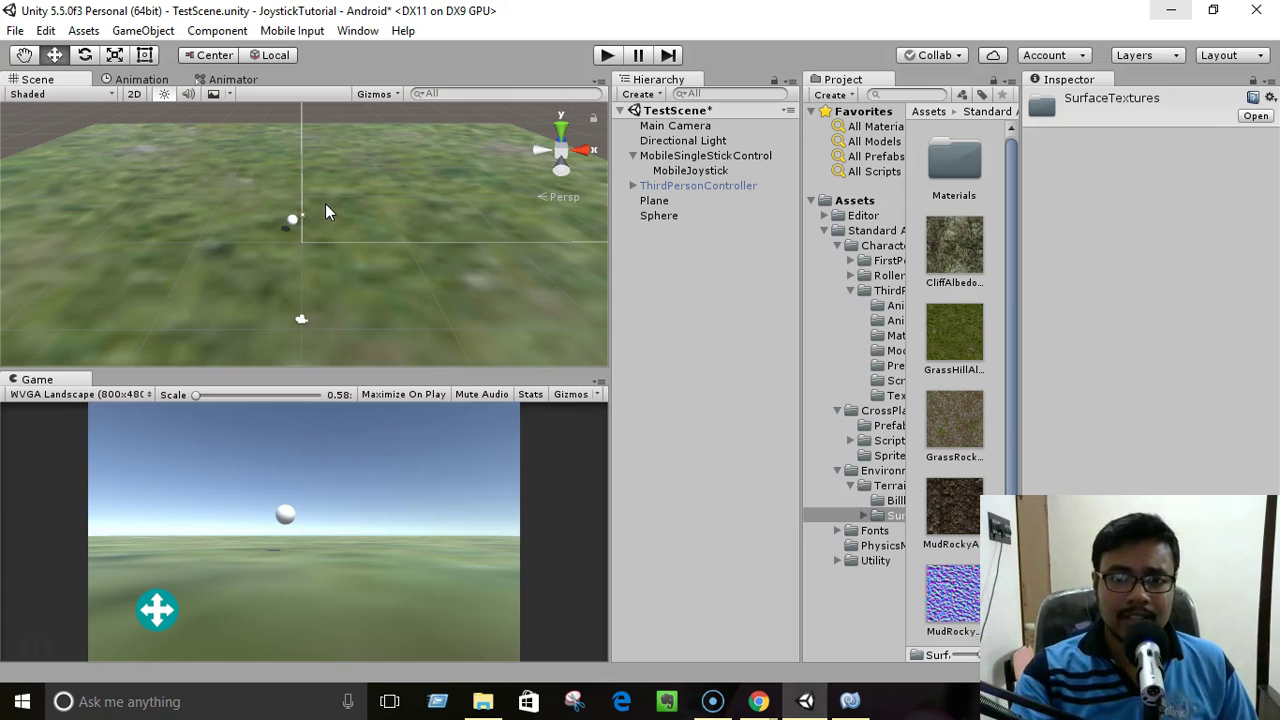
- Expand the ground Plane's GrassHillAlbedo material and set its main texture tiling to X 10, Y 10
click(668, 202)
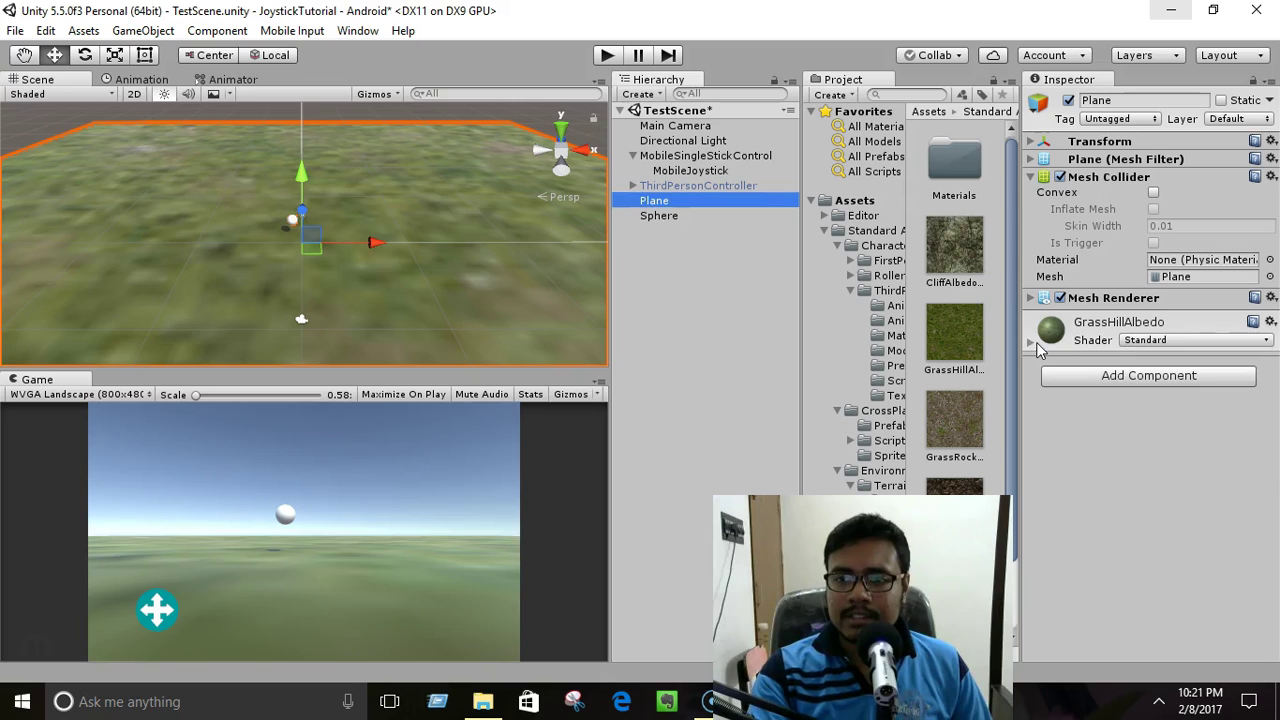
click(1036, 358)
click(1031, 343)
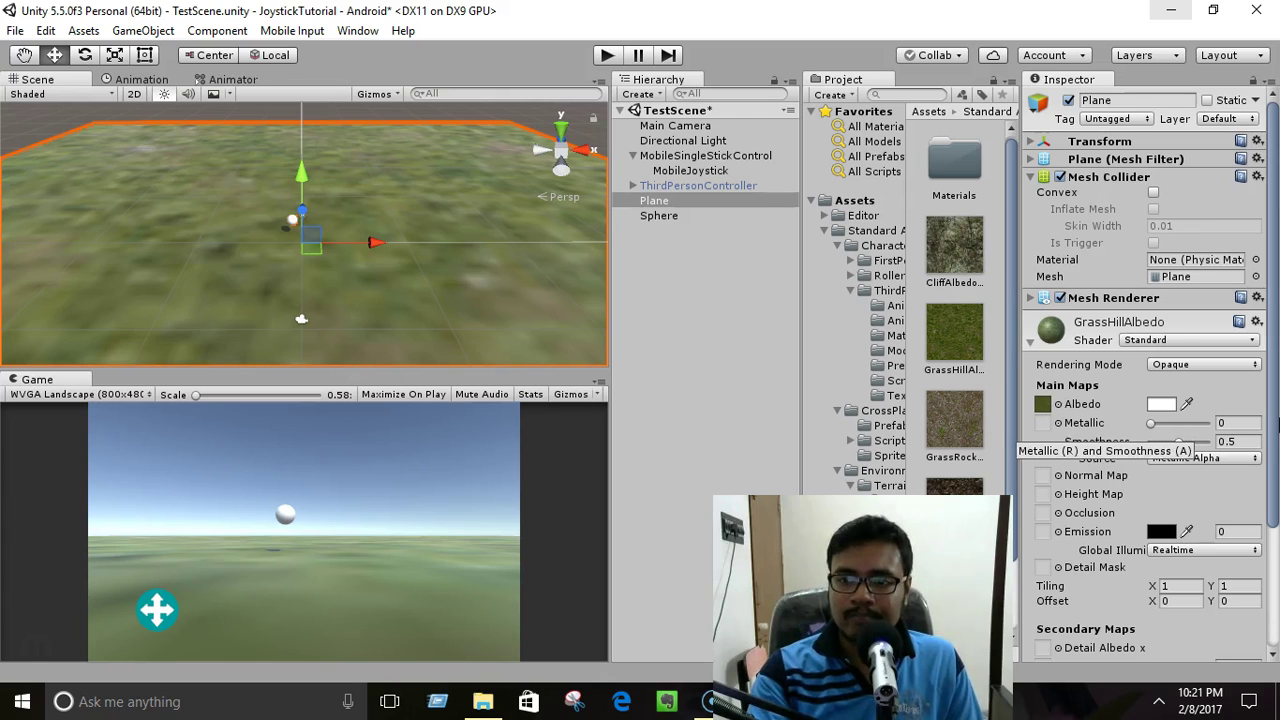
drag(1274, 446, 1278, 580)
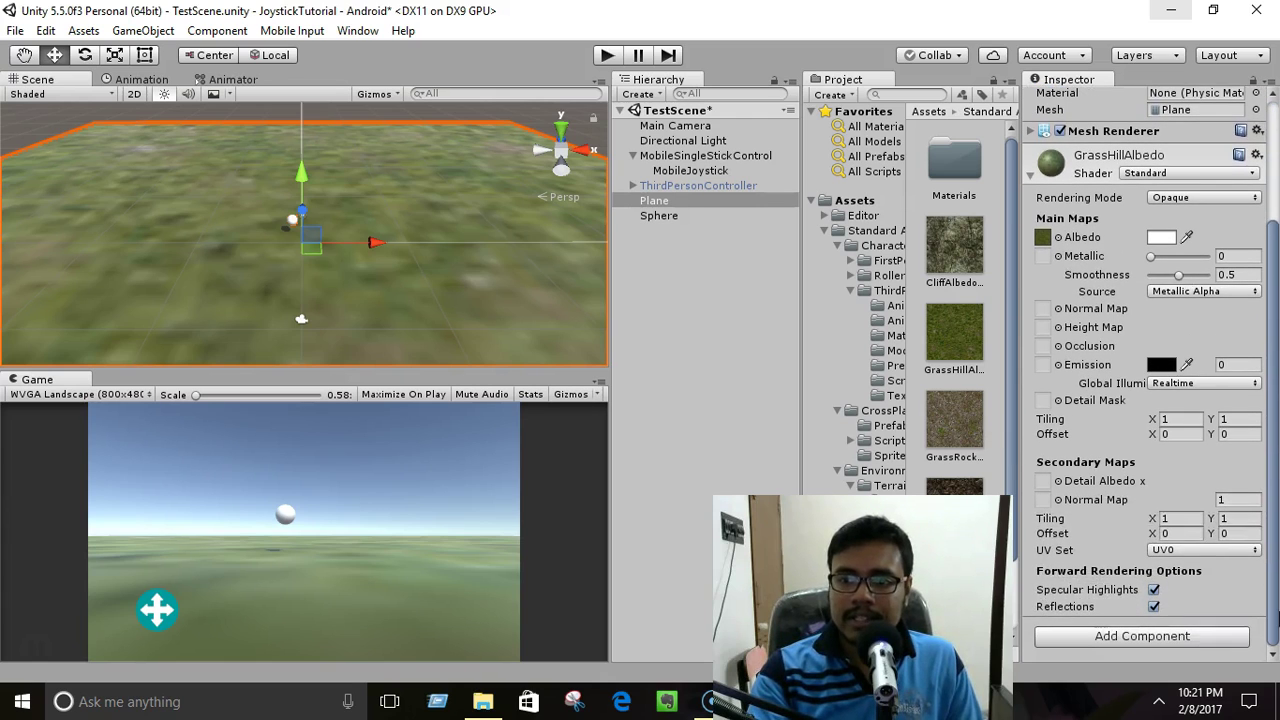
click(1176, 419)
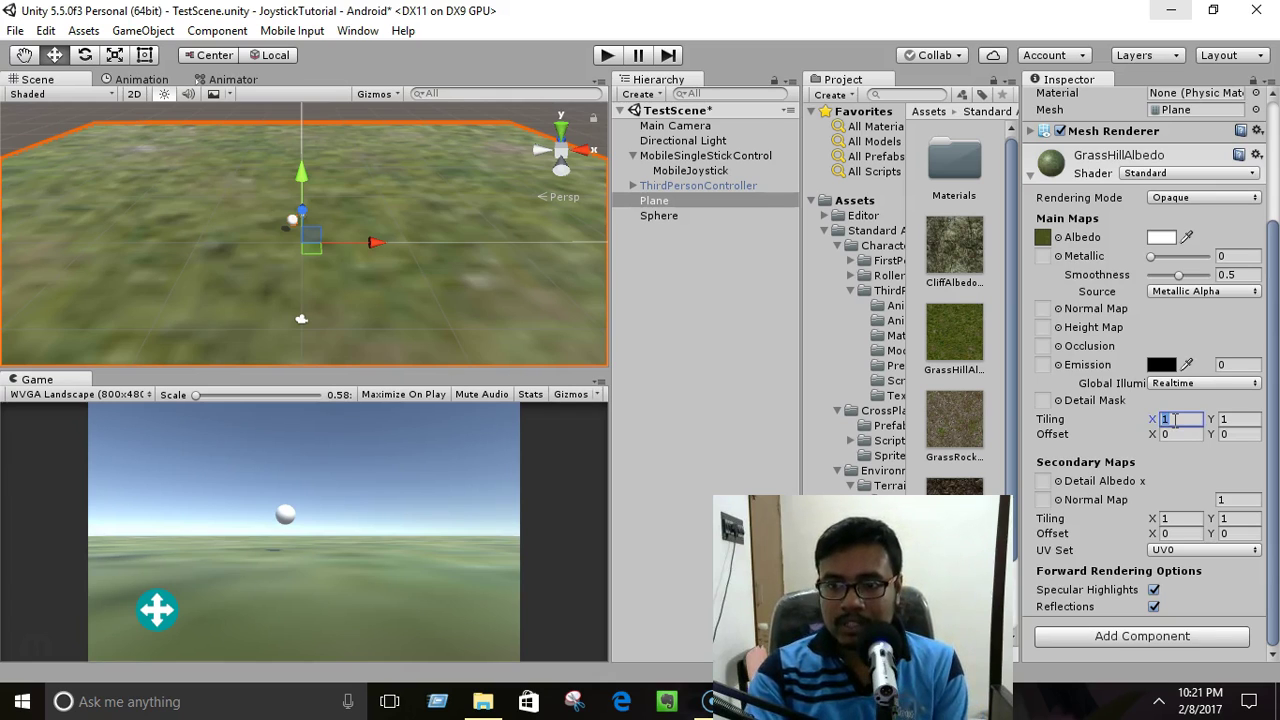
text(10)
click(1222, 419)
text(10)
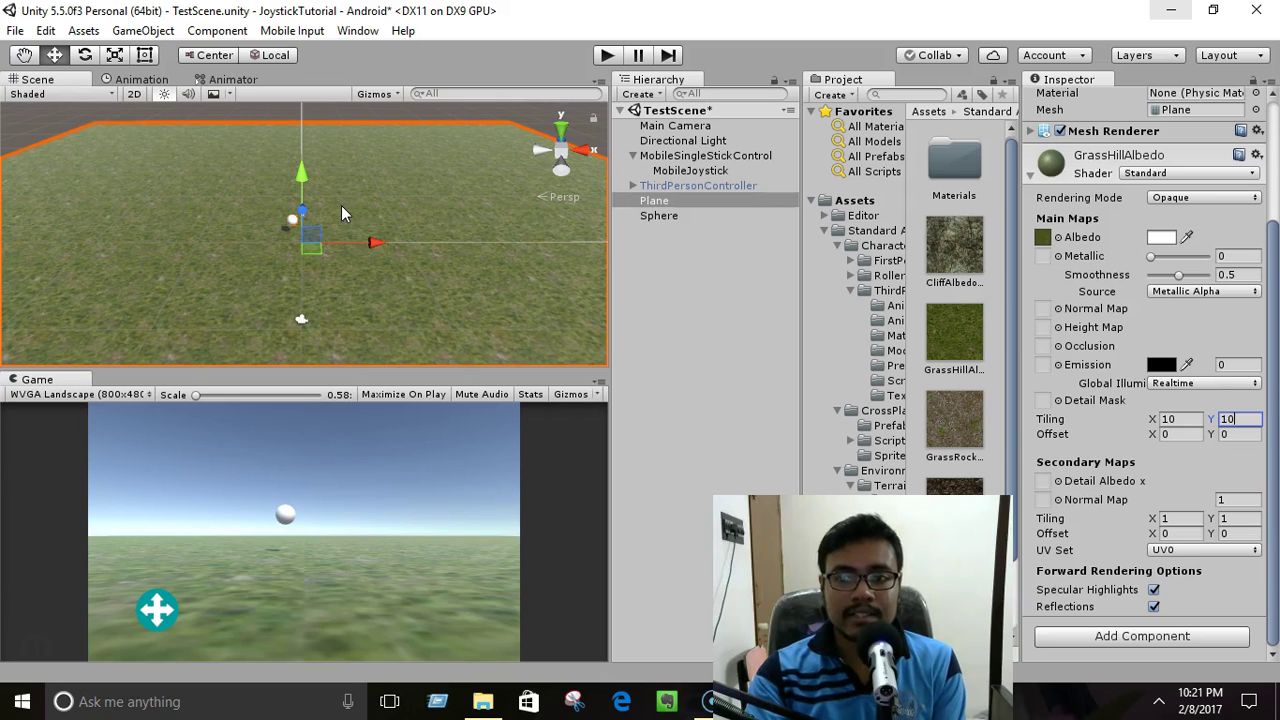
- Set the grass material's main texture tiling to X 20 and Y 20
click(1176, 418)
text(20)
click(1245, 420)
text(20)
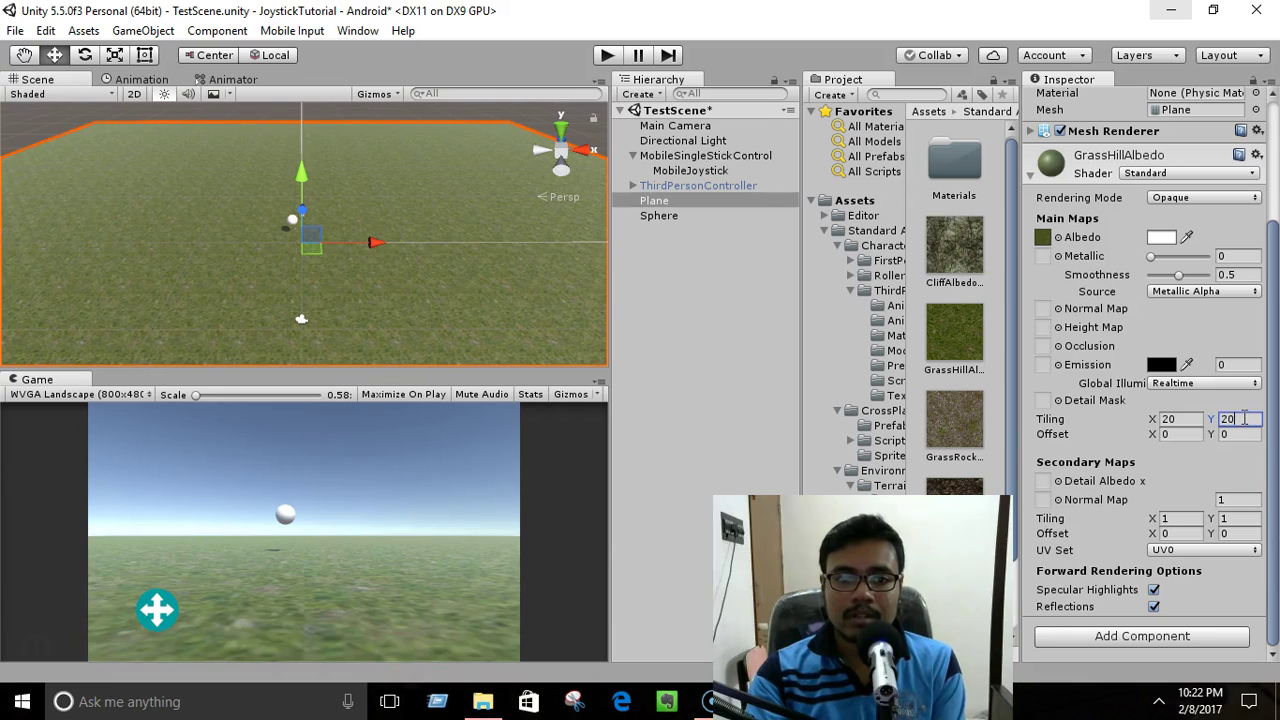
- Try an X tiling of 40 on the grass material and return it to 20
click(1190, 419)
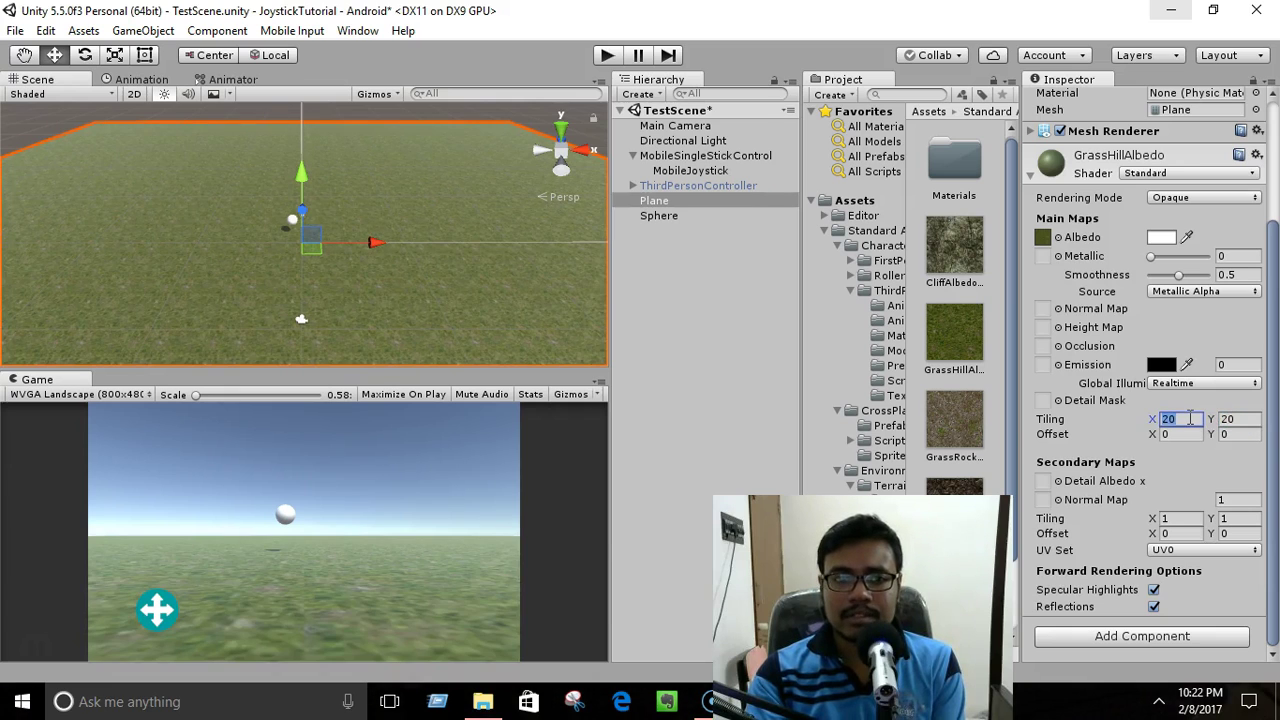
text(40)
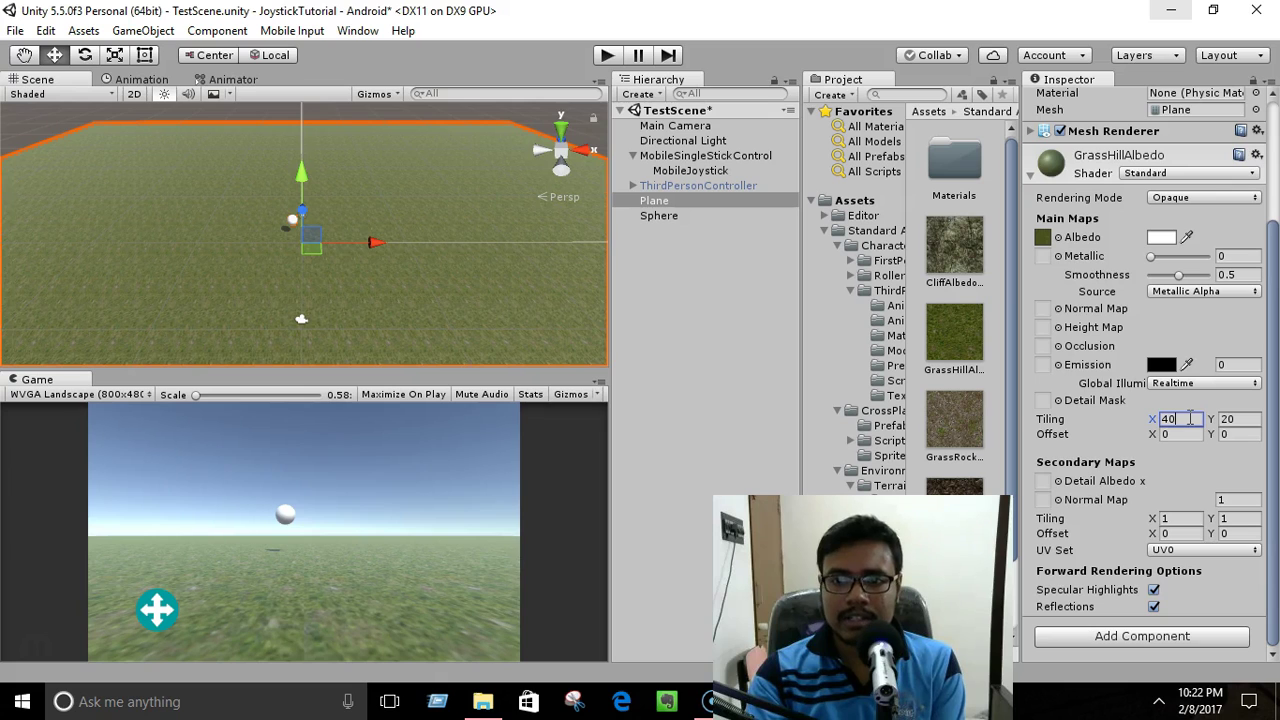
text(20)
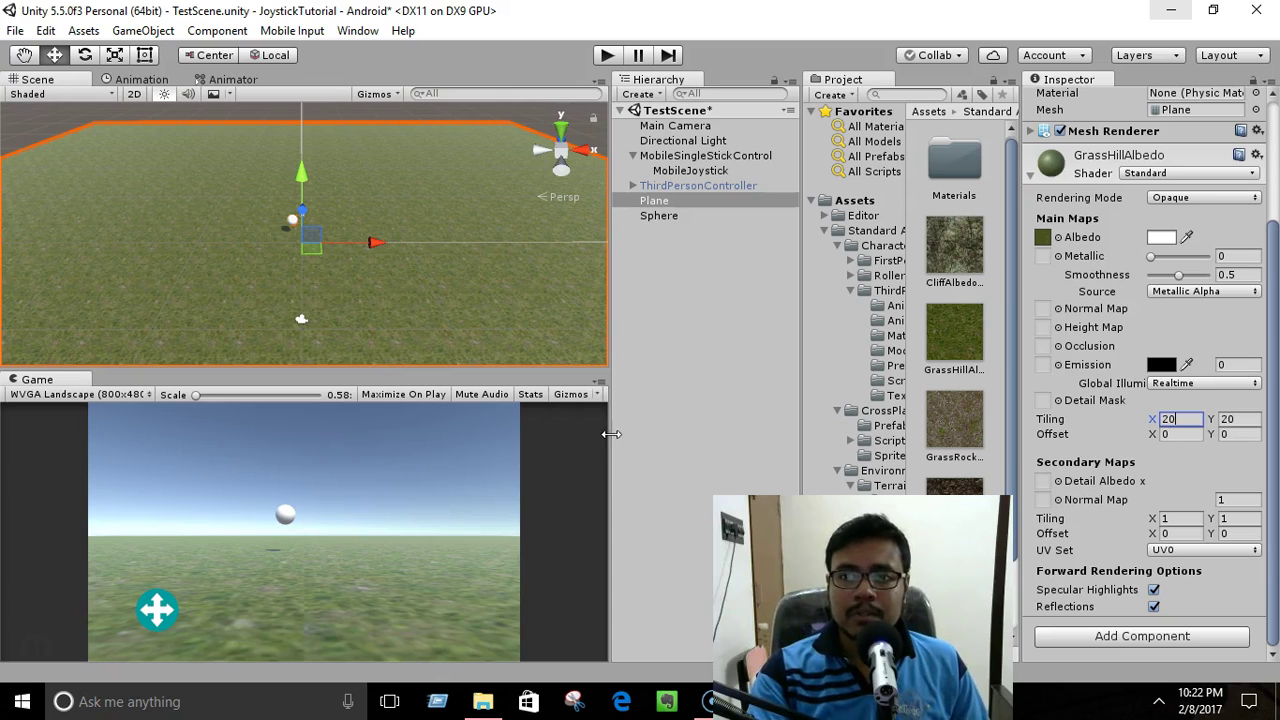
- Change the shader of the plane's GrassHillAlbedo material to Mobile/Diffuse
click(1163, 178)
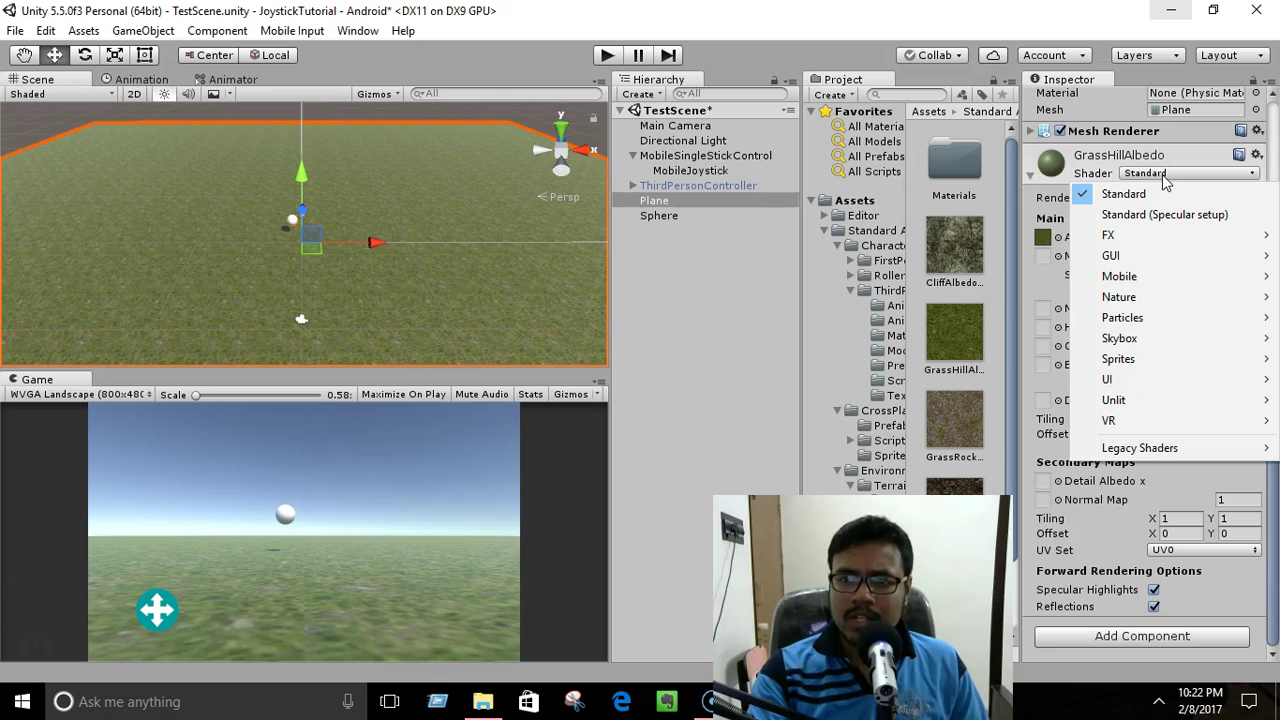
mouse_move(1157, 276)
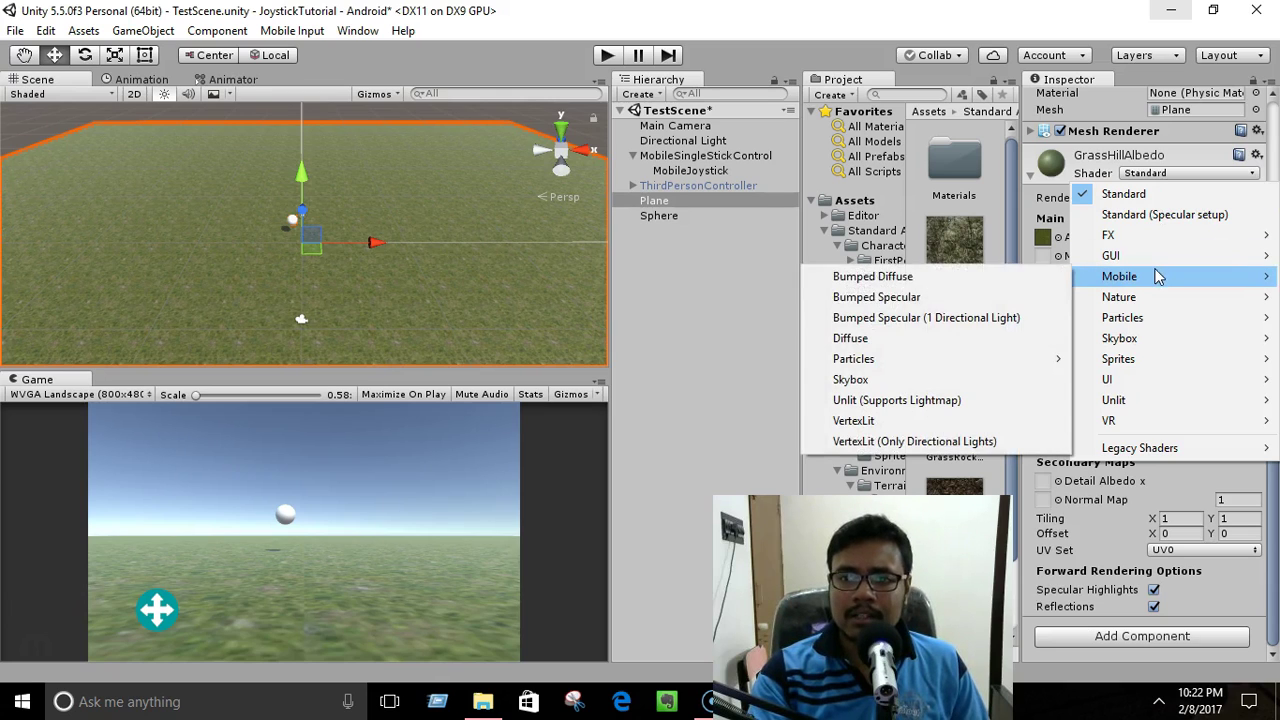
click(860, 338)
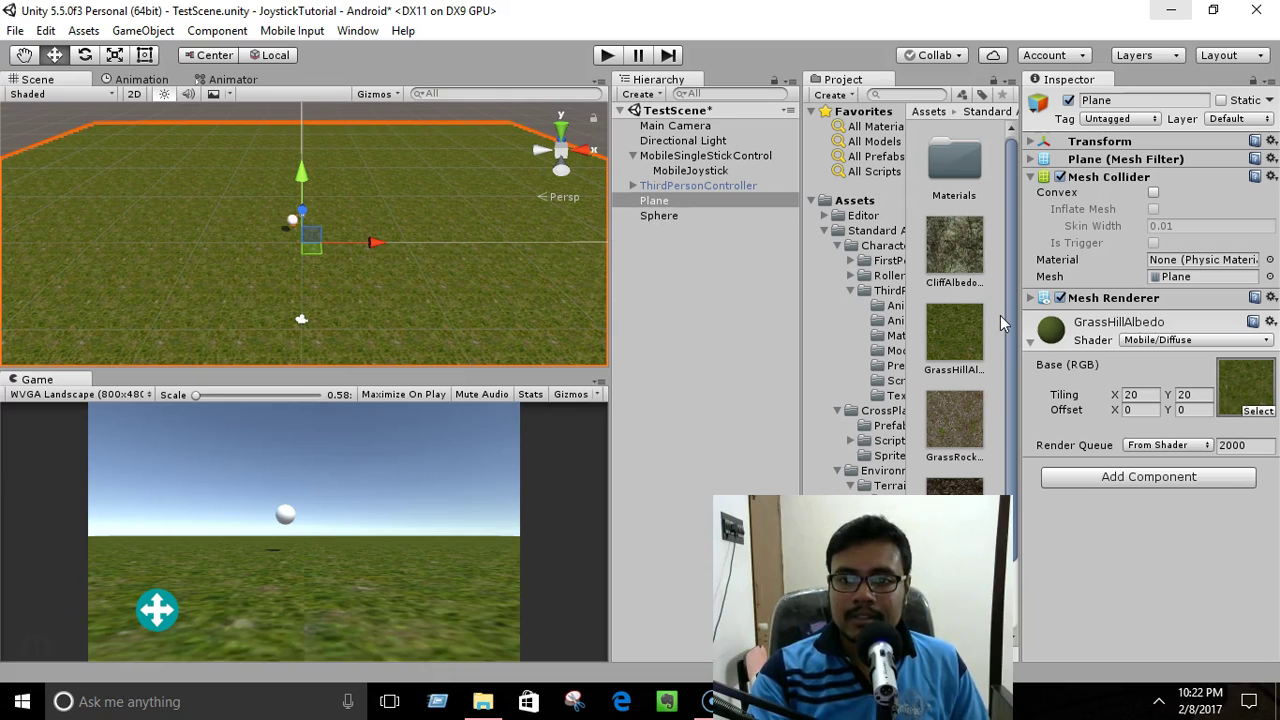
- Apply a rocky surface texture from the SurfaceTextures folder to the Sphere and inspect it up close in the scene
drag(1013, 314, 654, 214)
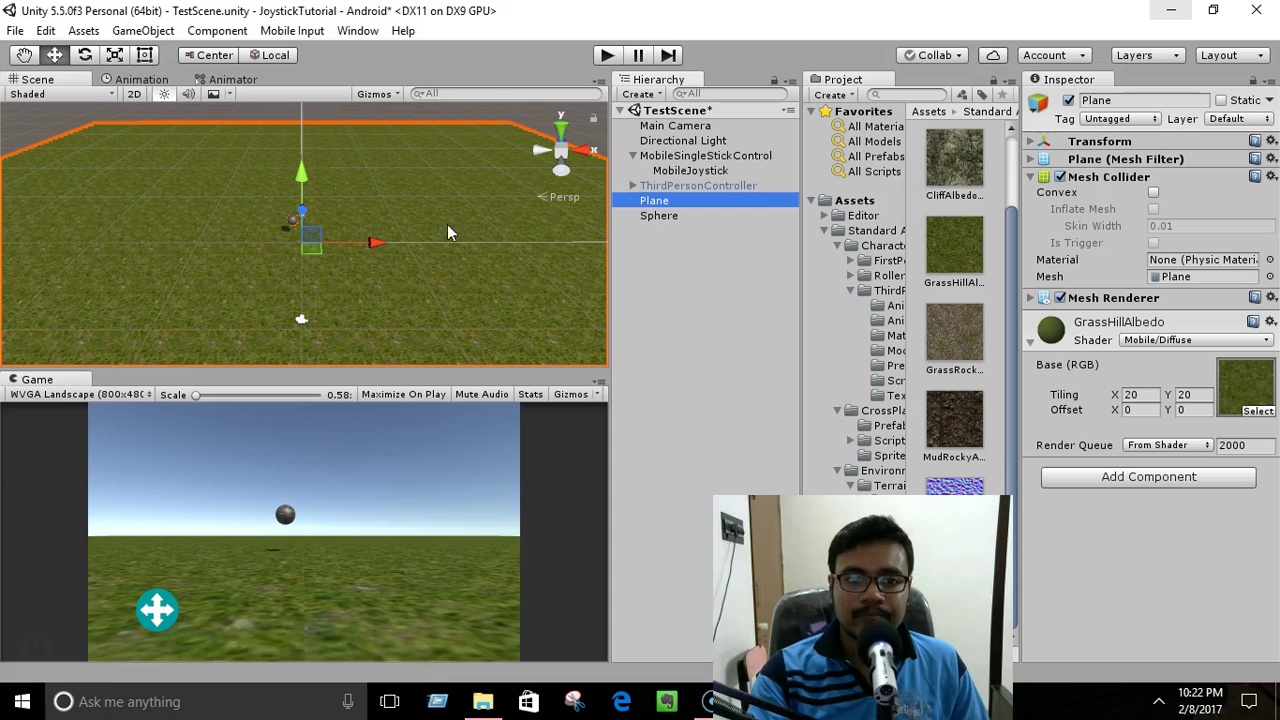
scroll(334, 206, up, 5)
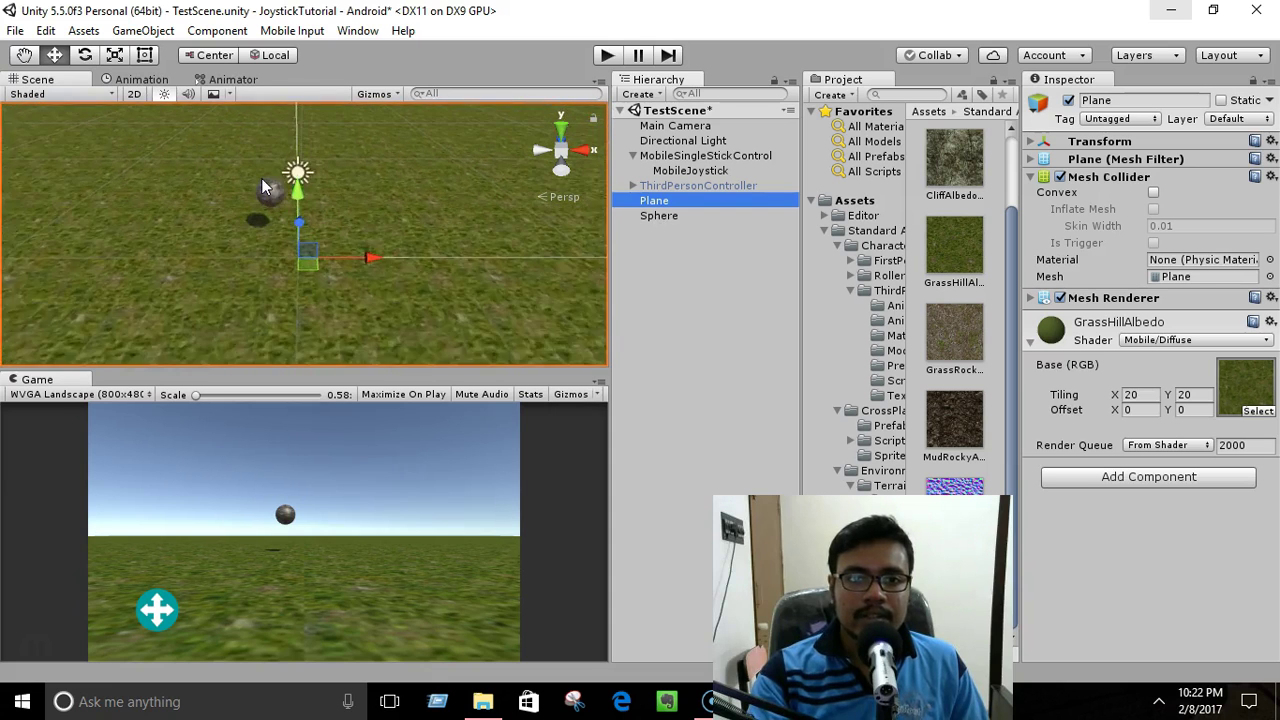
scroll(262, 180, up, 5)
middle_drag(228, 142, 278, 215)
scroll(256, 186, up, 2)
scroll(255, 185, down, 4)
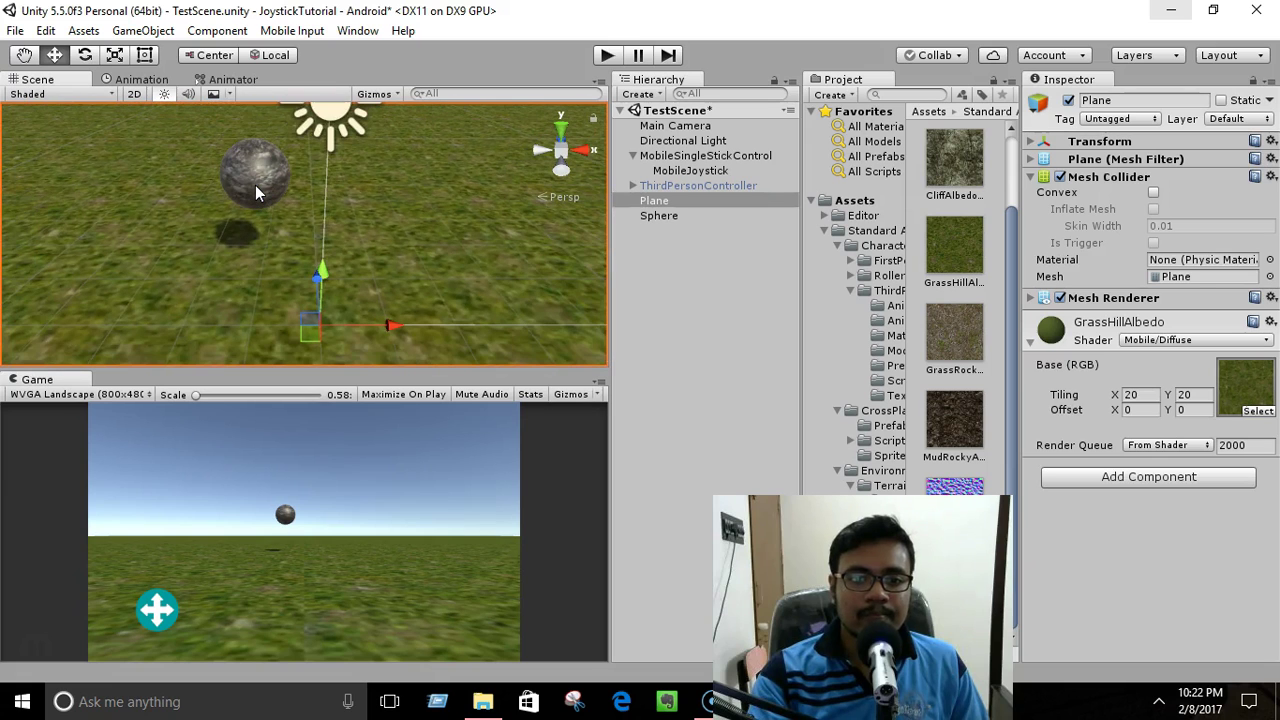
scroll(255, 185, down, 2)
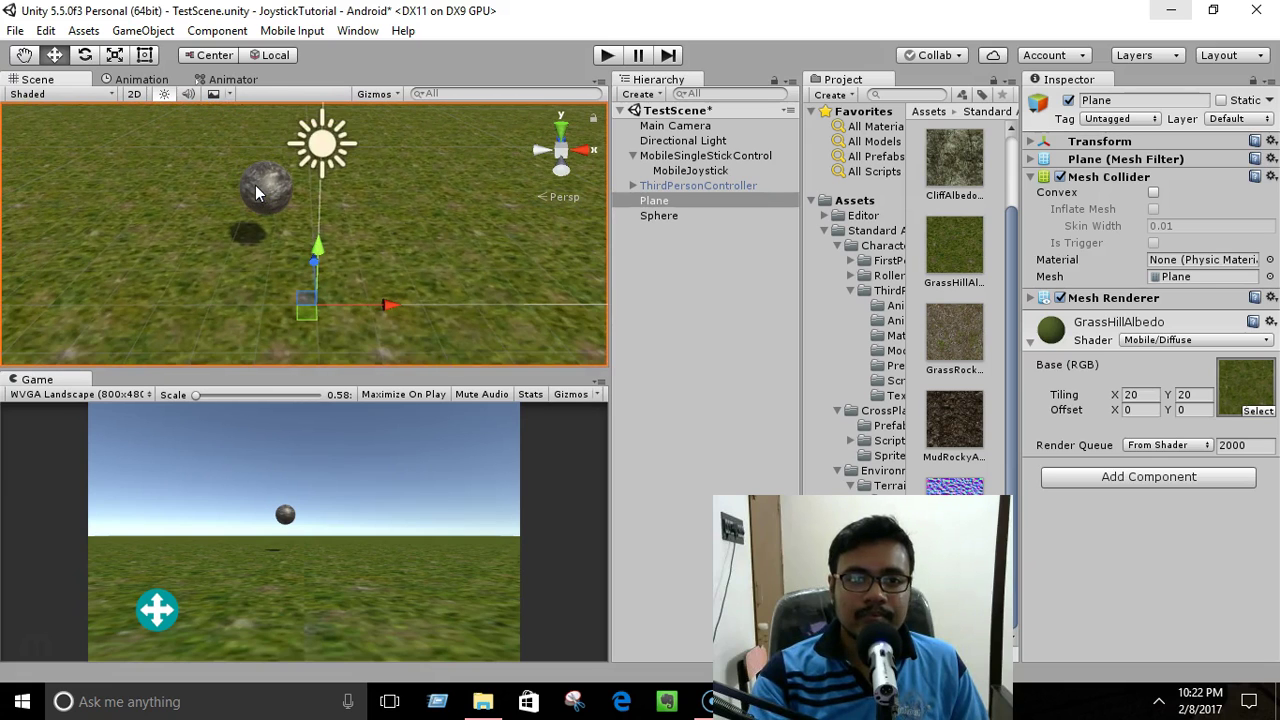
- Run the scene, move the textured sphere with the on-screen joystick, and stop play mode
click(607, 55)
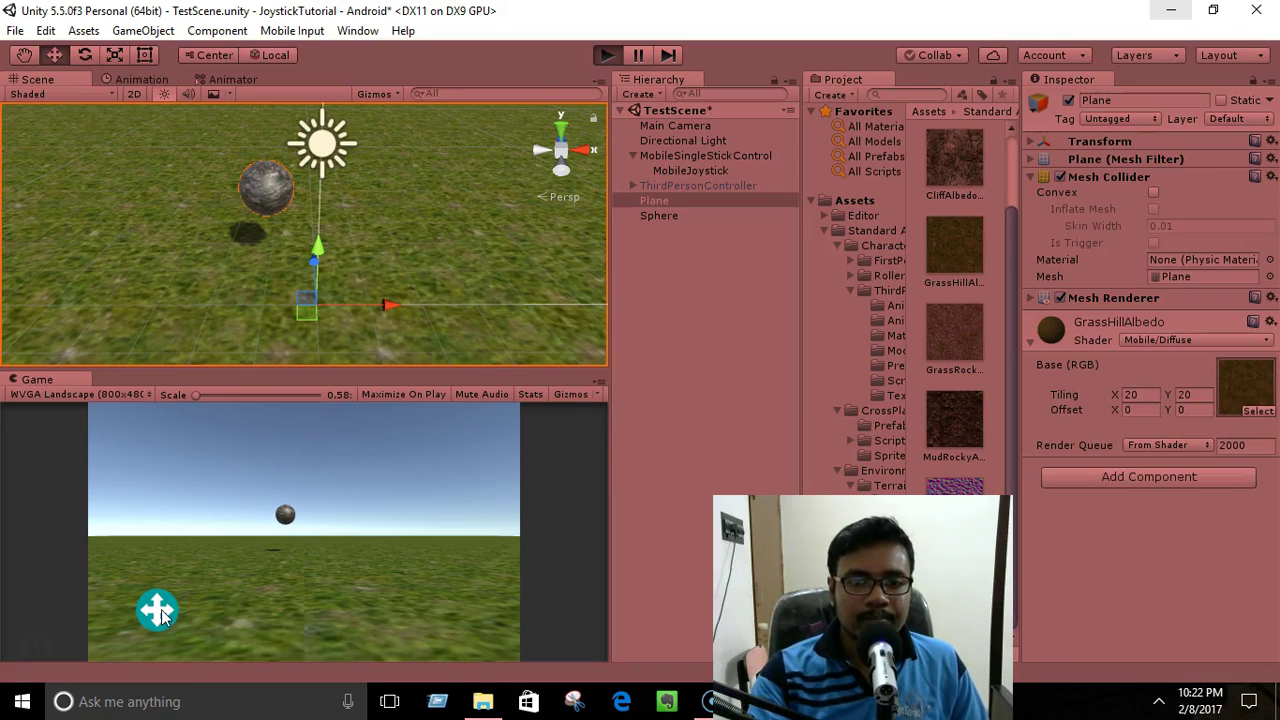
mouse_move(161, 611)
mouse_down()
mouse_move(155, 625)
mouse_move(137, 614)
mouse_move(190, 594)
mouse_move(226, 600)
mouse_move(246, 608)
mouse_move(251, 644)
mouse_move(157, 666)
mouse_move(135, 596)
mouse_move(172, 595)
mouse_move(121, 603)
mouse_move(140, 618)
mouse_up()
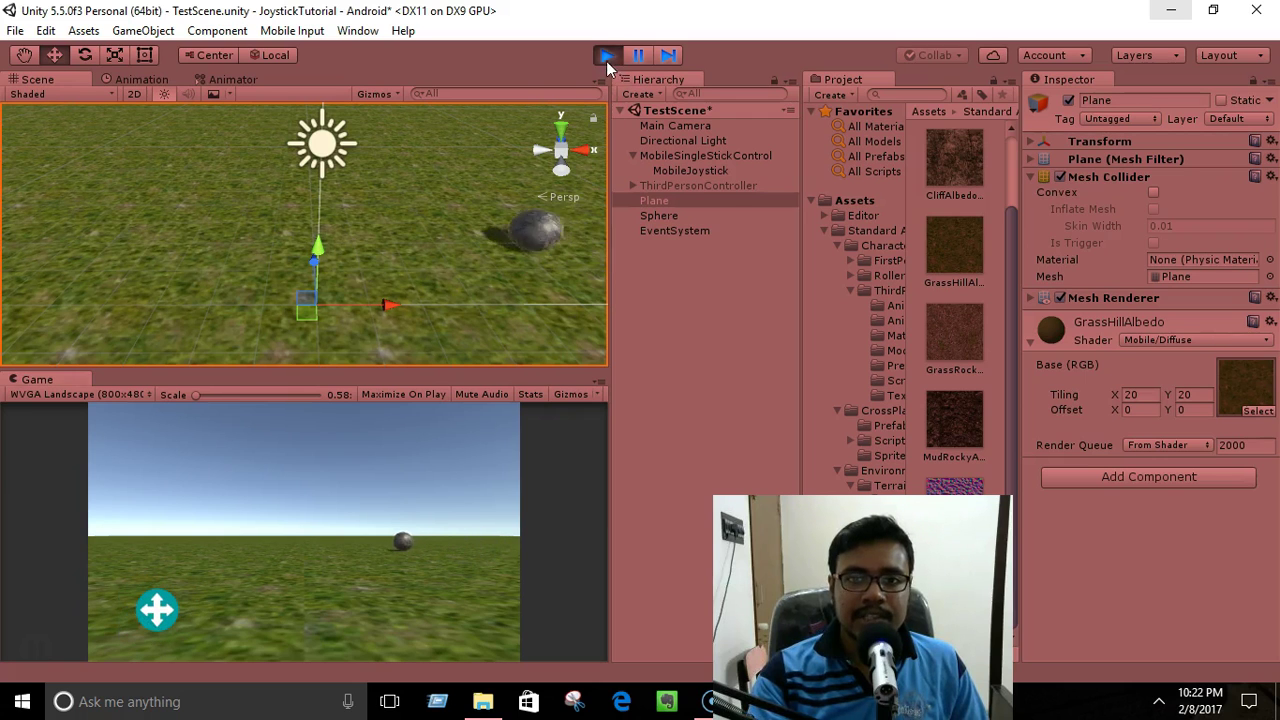
click(607, 55)
- Select and frame the Main Camera, raise it to about Y 4.43 and pull it back to about Z -11.91
scroll(358, 199, down, 5)
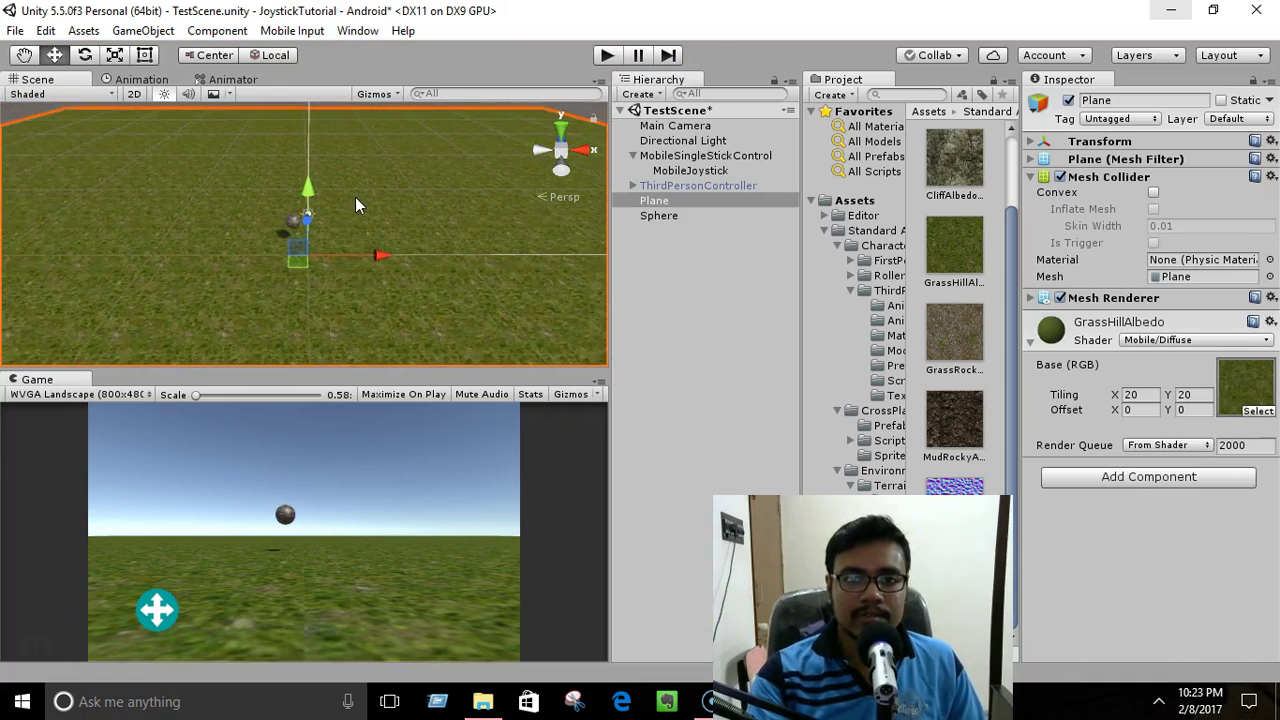
scroll(357, 203, down, 3)
click(668, 128)
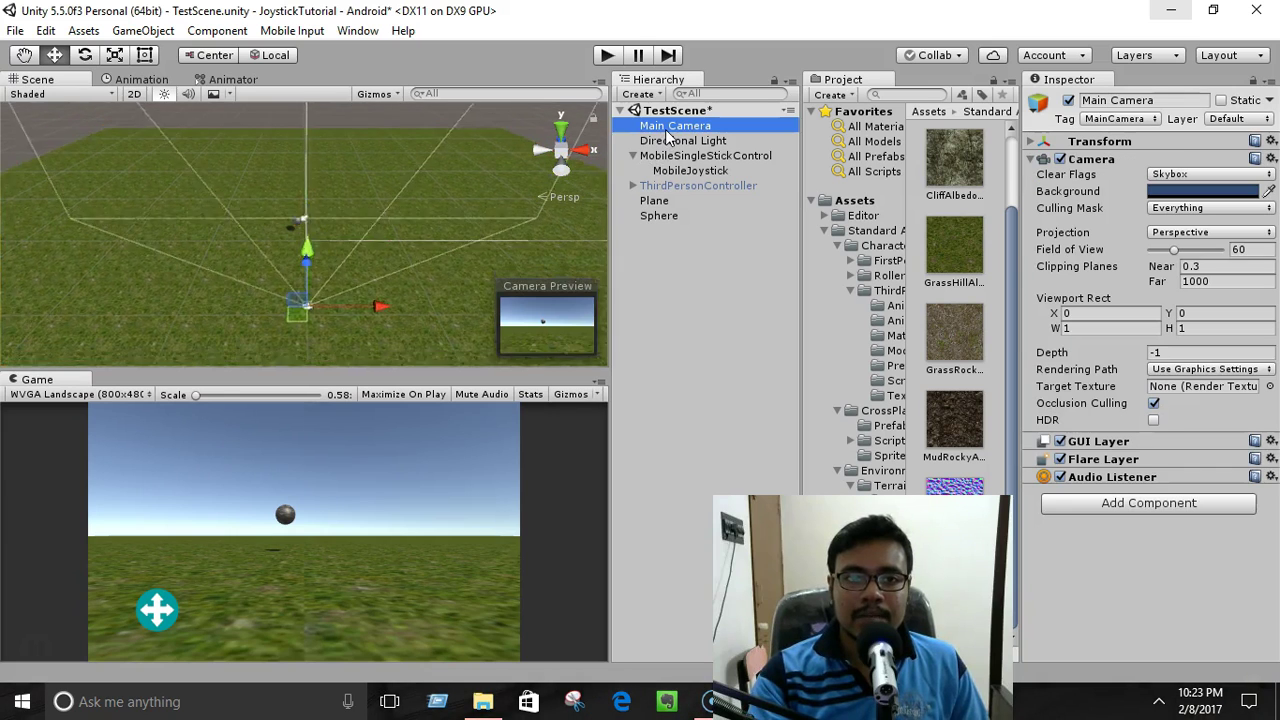
key(f)
alt+drag(436, 228, 366, 213)
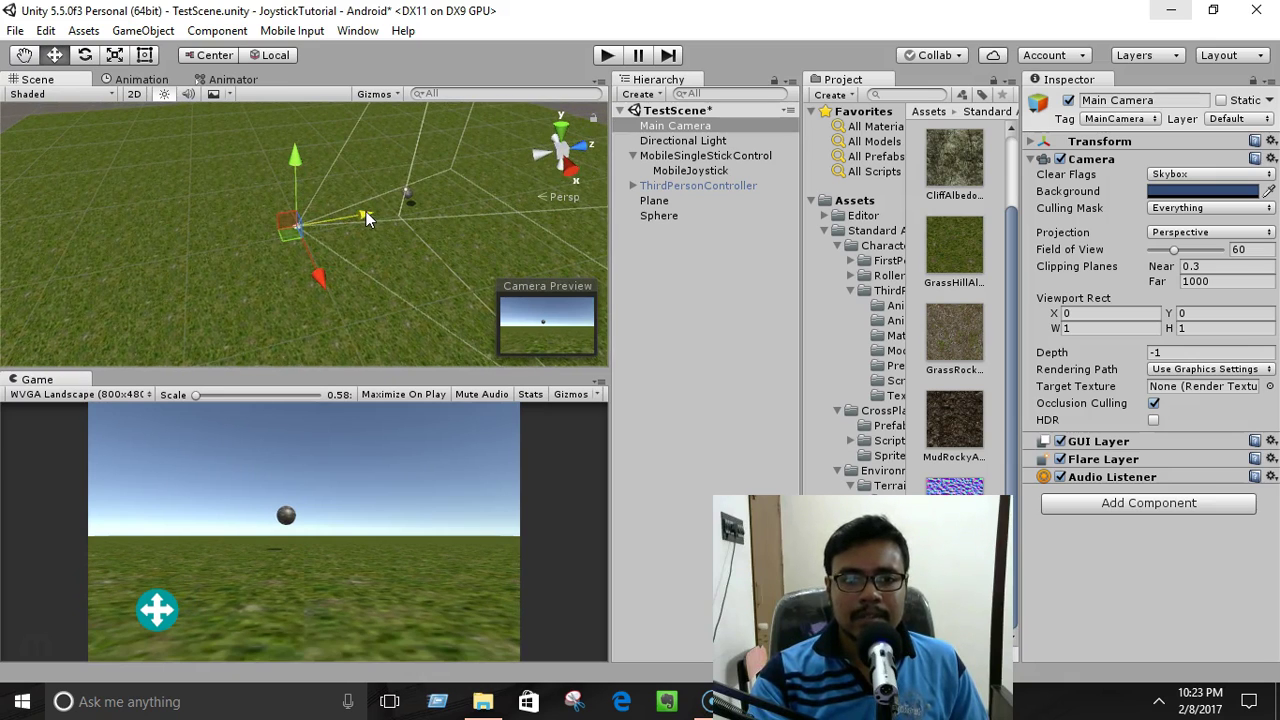
mouse_move(289, 163)
mouse_down()
mouse_move(291, 128)
mouse_move(297, 154)
mouse_move(297, 140)
mouse_up()
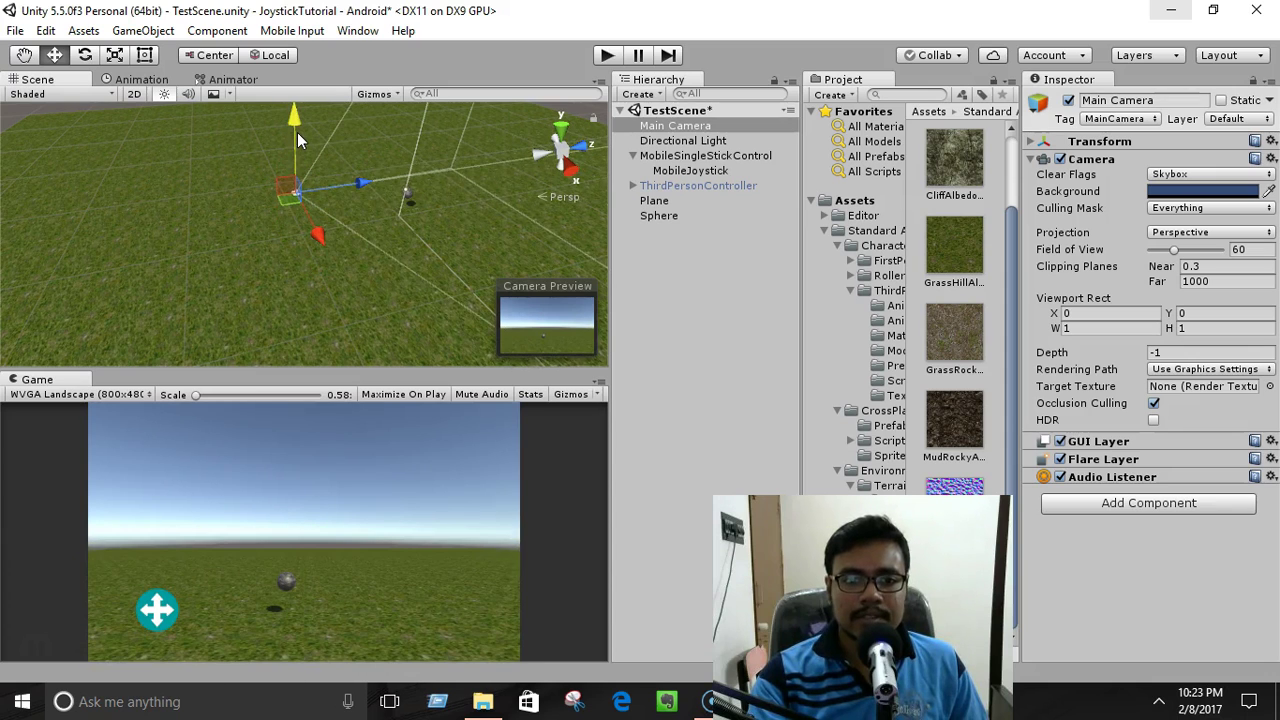
drag(362, 184, 344, 184)
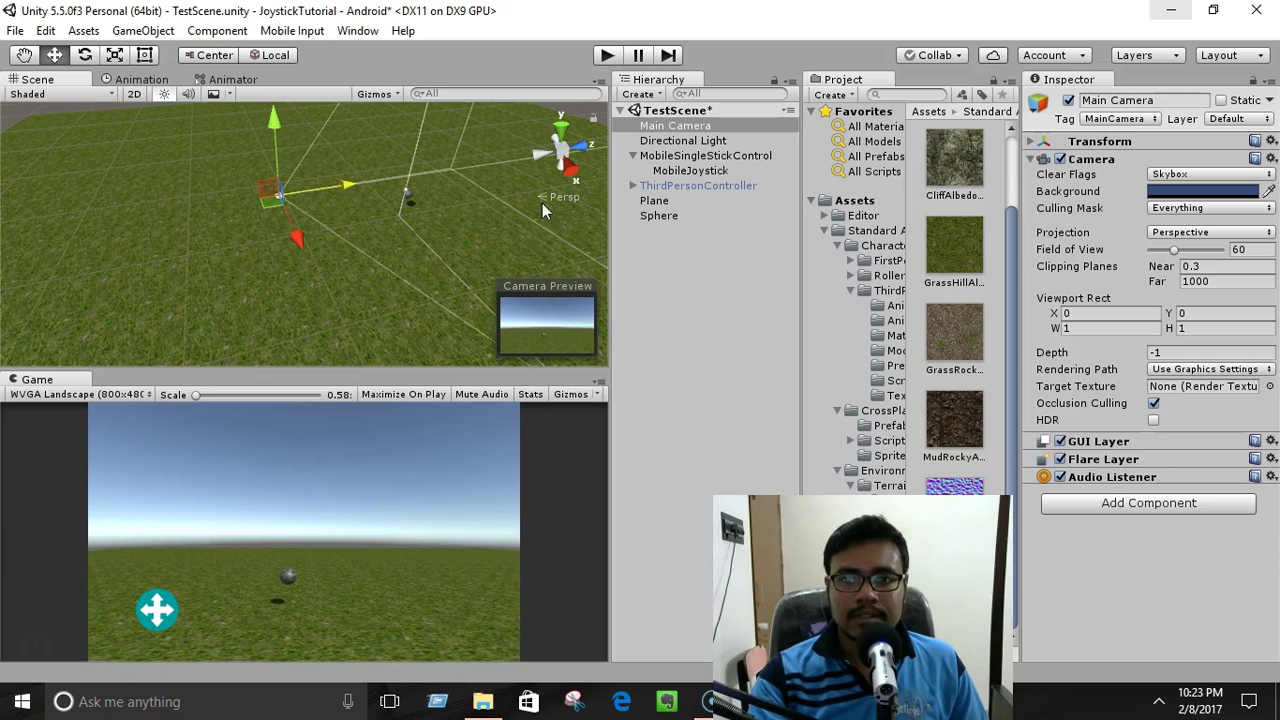
- Expand the Main Camera's Transform and set its X rotation to 20
click(1031, 143)
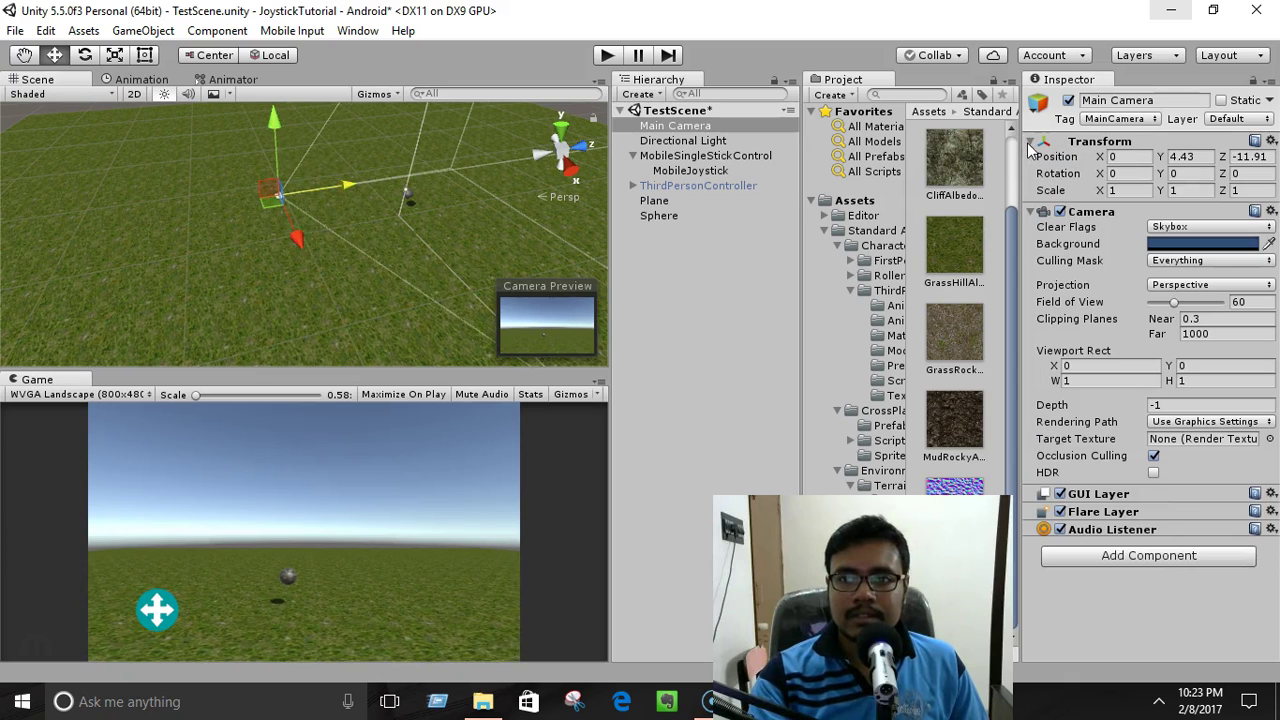
click(1133, 174)
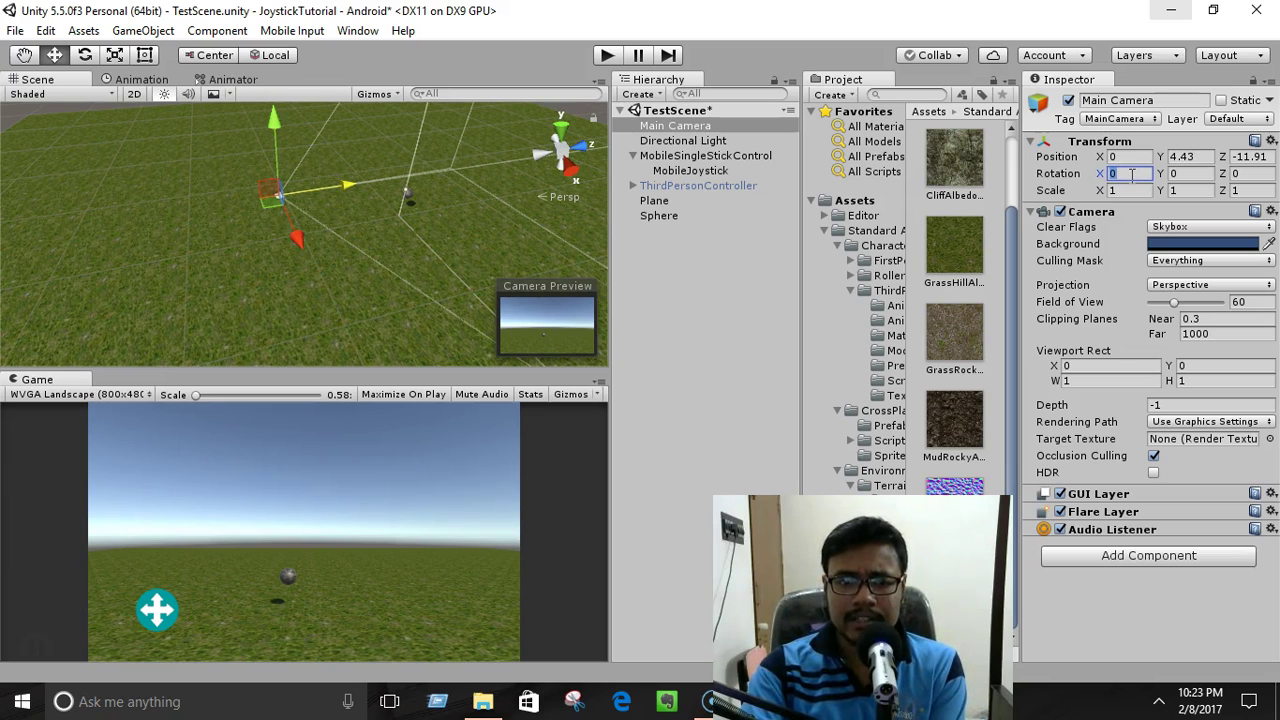
text(30)
key(BackSpace)
key(BackSpace)
text(20)
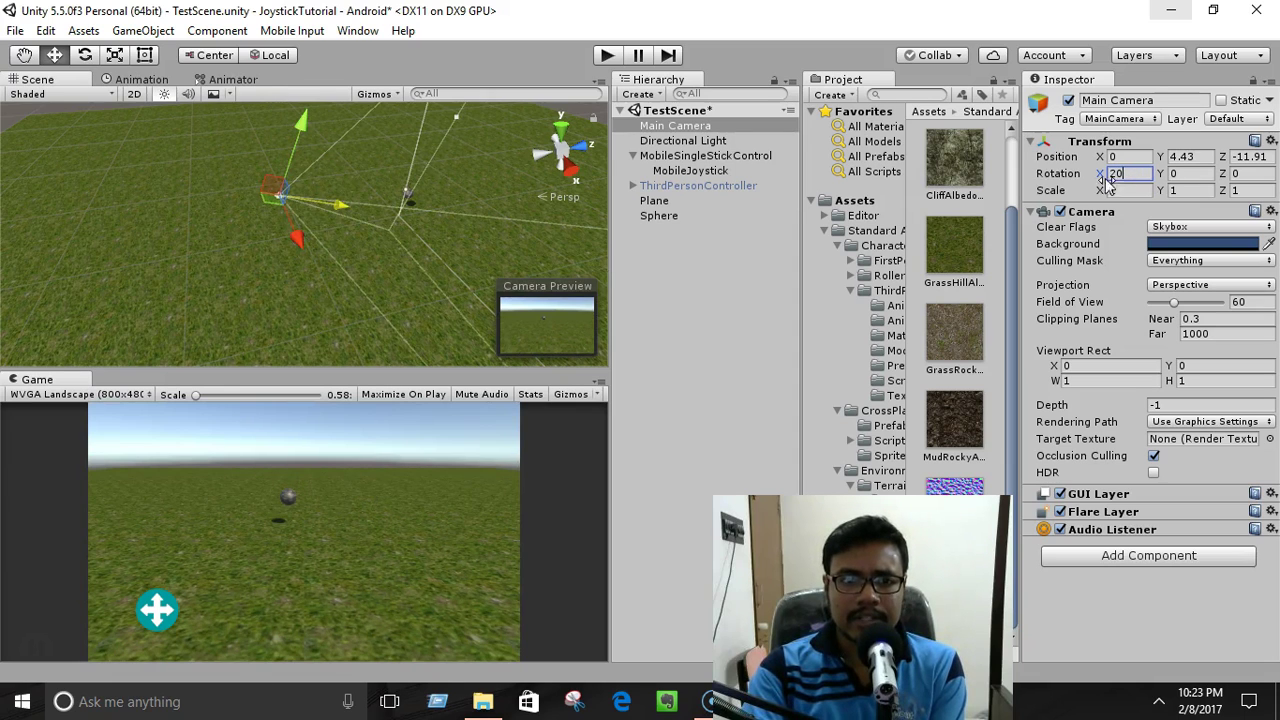
- Move the tilted Main Camera higher and farther from the sphere, to about Y 7.65 and Z -15.4
mouse_move(305, 129)
mouse_down()
mouse_move(299, 140)
mouse_move(305, 120)
mouse_up()
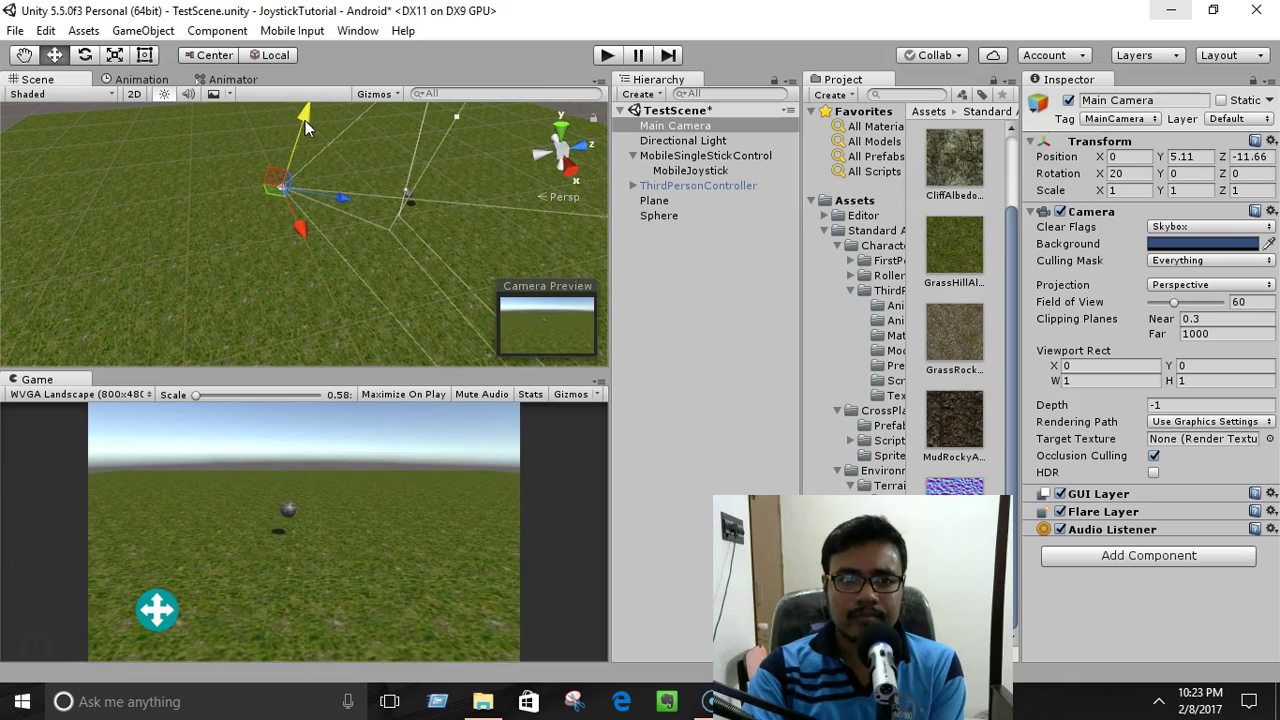
drag(340, 199, 326, 199)
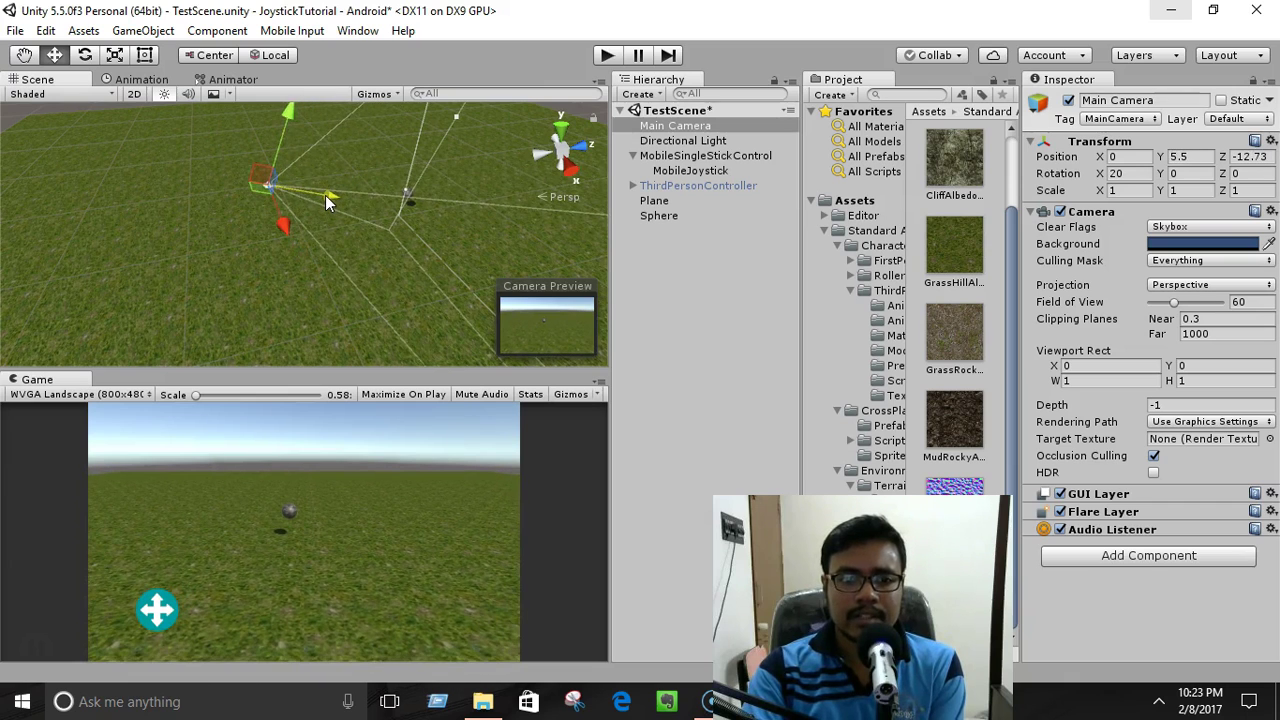
mouse_move(287, 122)
mouse_down()
mouse_move(284, 146)
mouse_move(306, 114)
mouse_up()
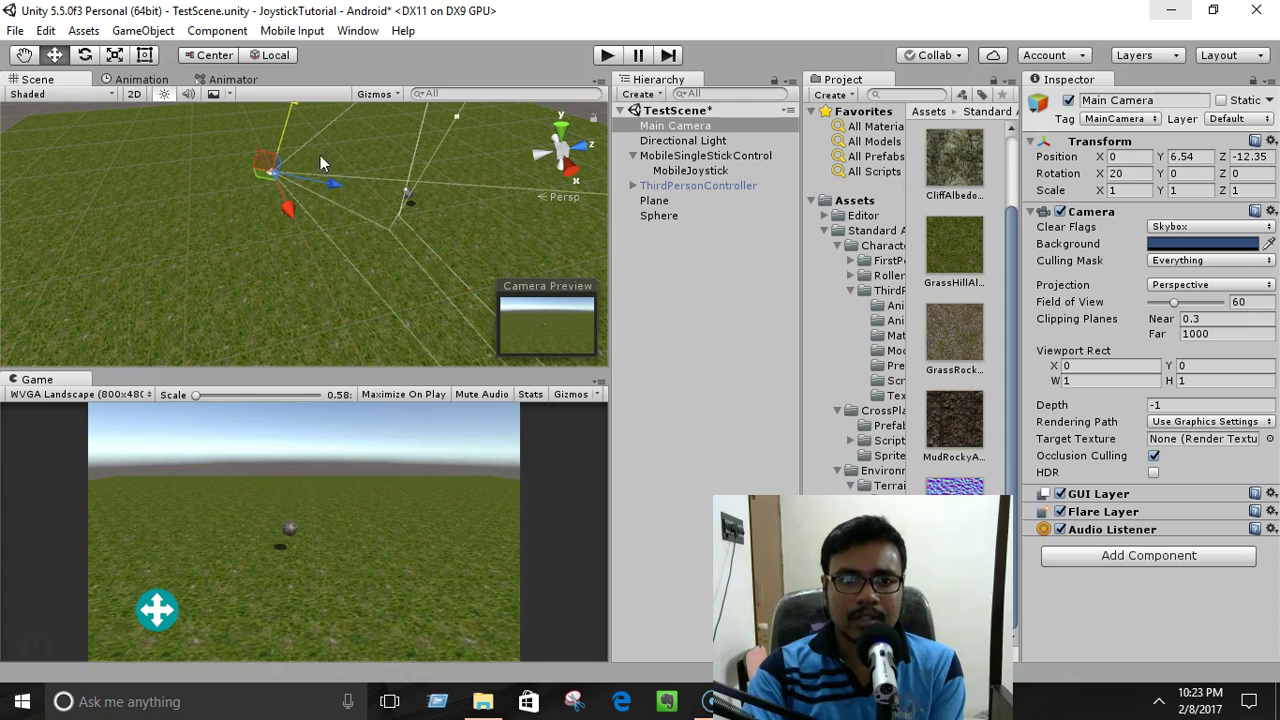
drag(330, 179, 283, 216)
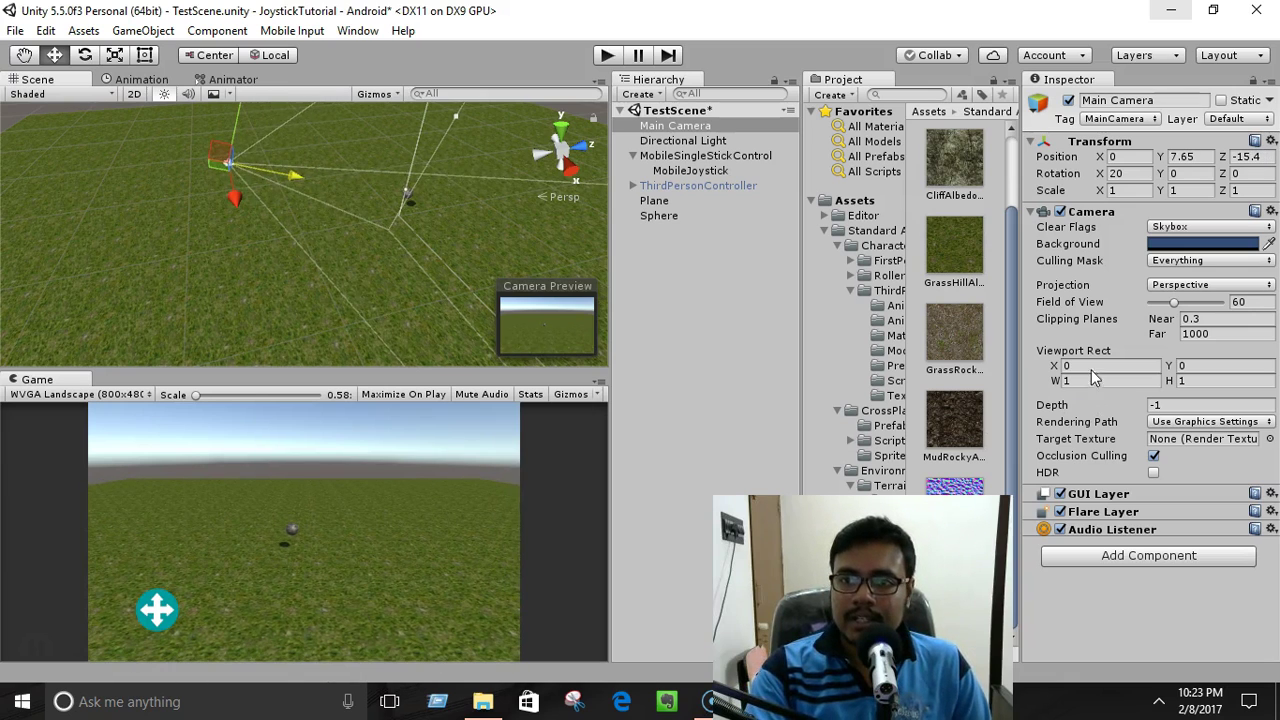
- Pull the Main Camera back to about Y 9.05, Z -19.24 and narrow its field of view to 25
mouse_move(1174, 306)
mouse_down()
mouse_move(1148, 311)
mouse_move(1168, 312)
mouse_up()
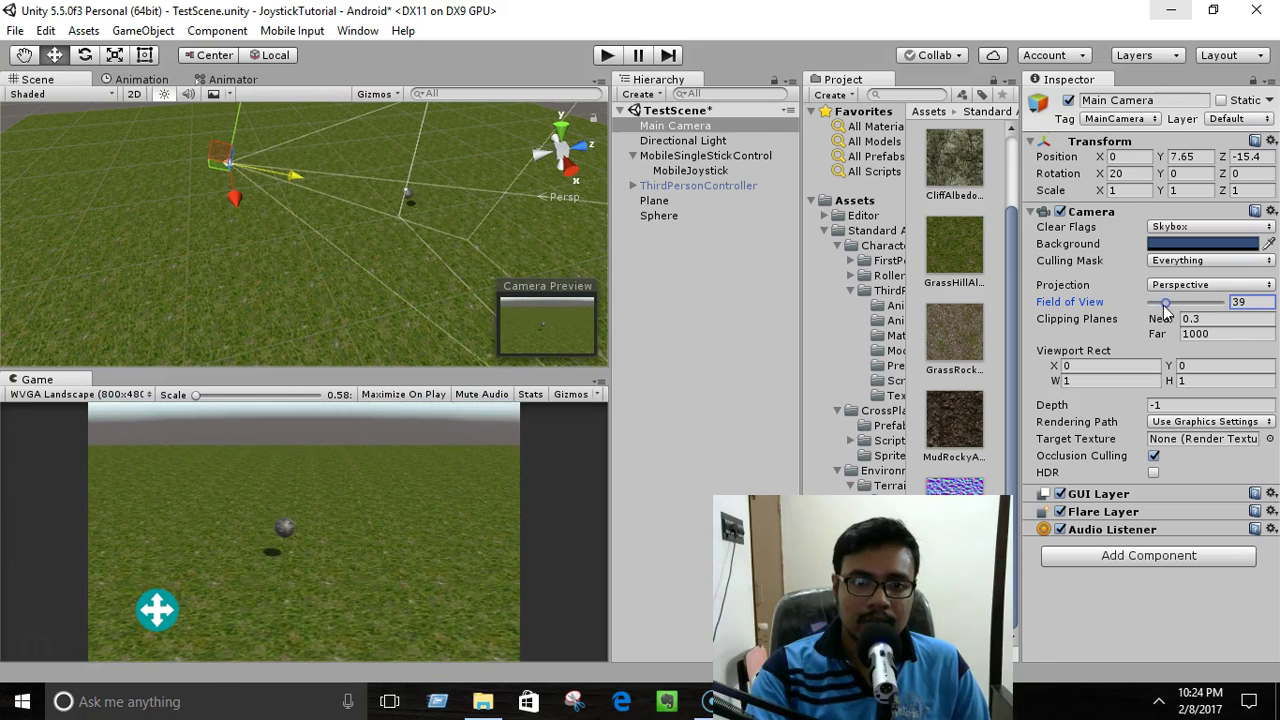
drag(293, 183, 231, 179)
drag(1172, 304, 1163, 310)
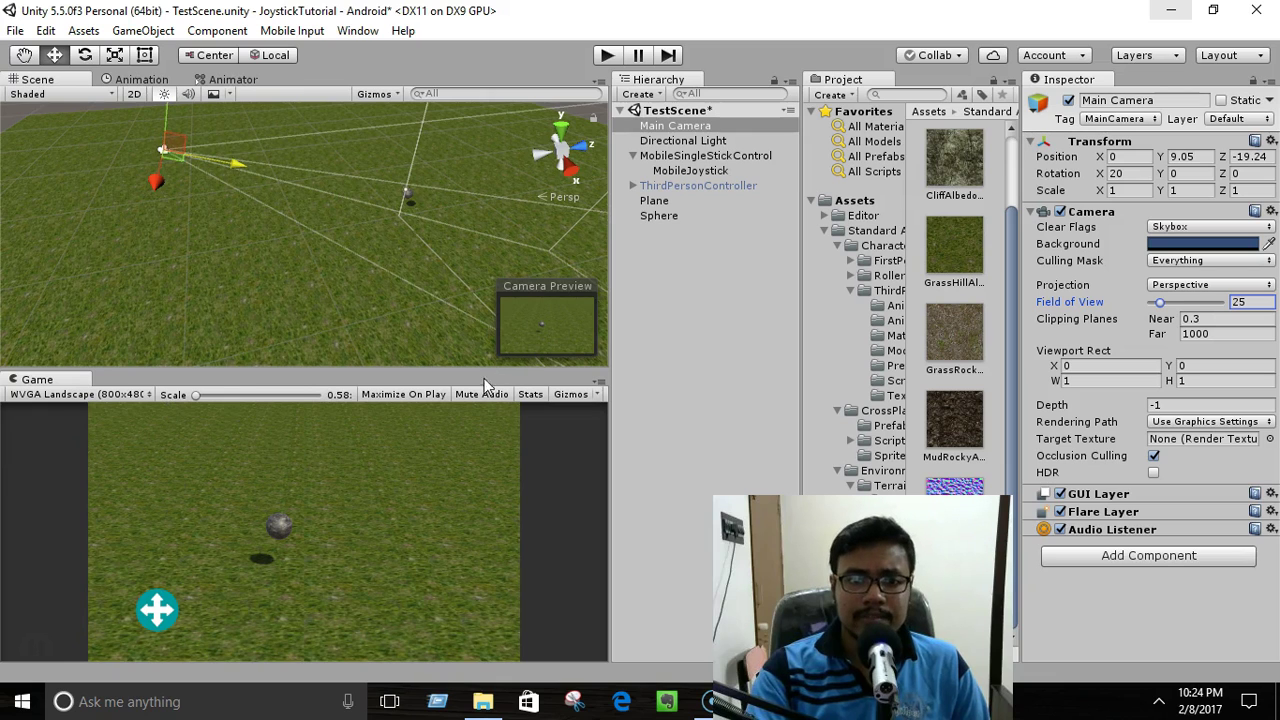
- Turn on Maximize On Play, run the scene to roll the sphere with the joystick, and stop play mode
click(414, 395)
click(607, 60)
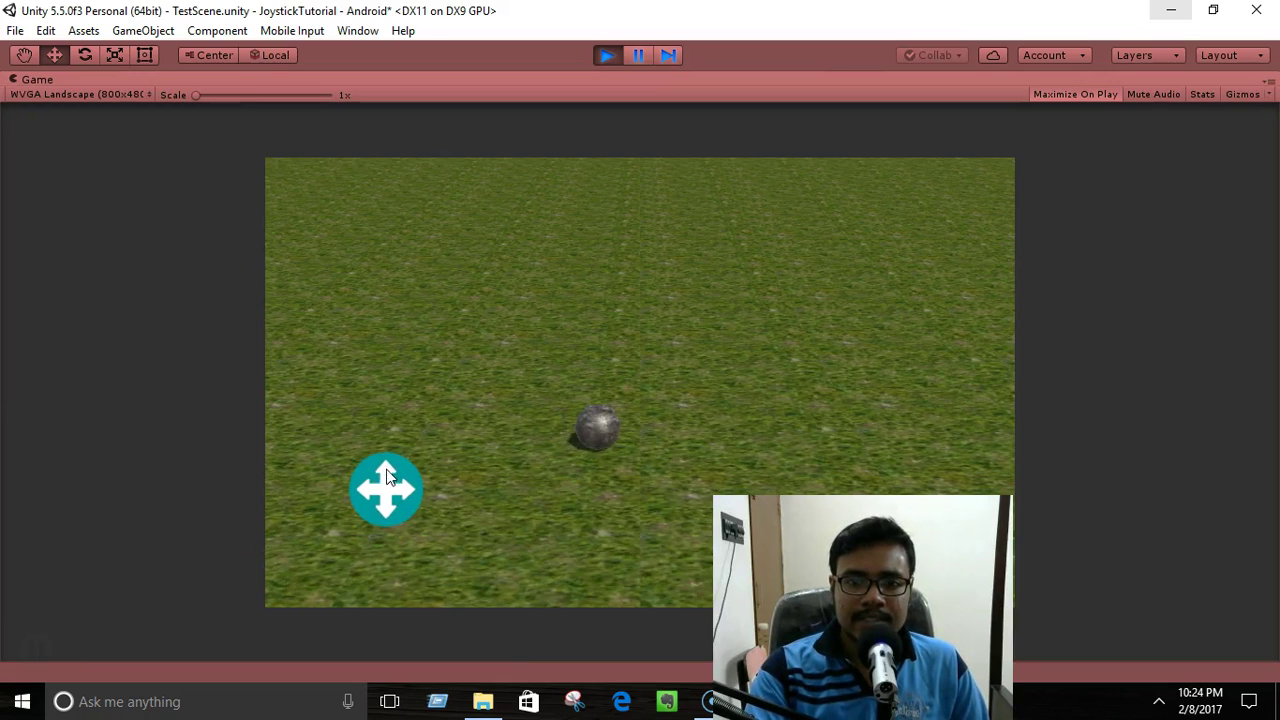
drag(388, 477, 494, 593)
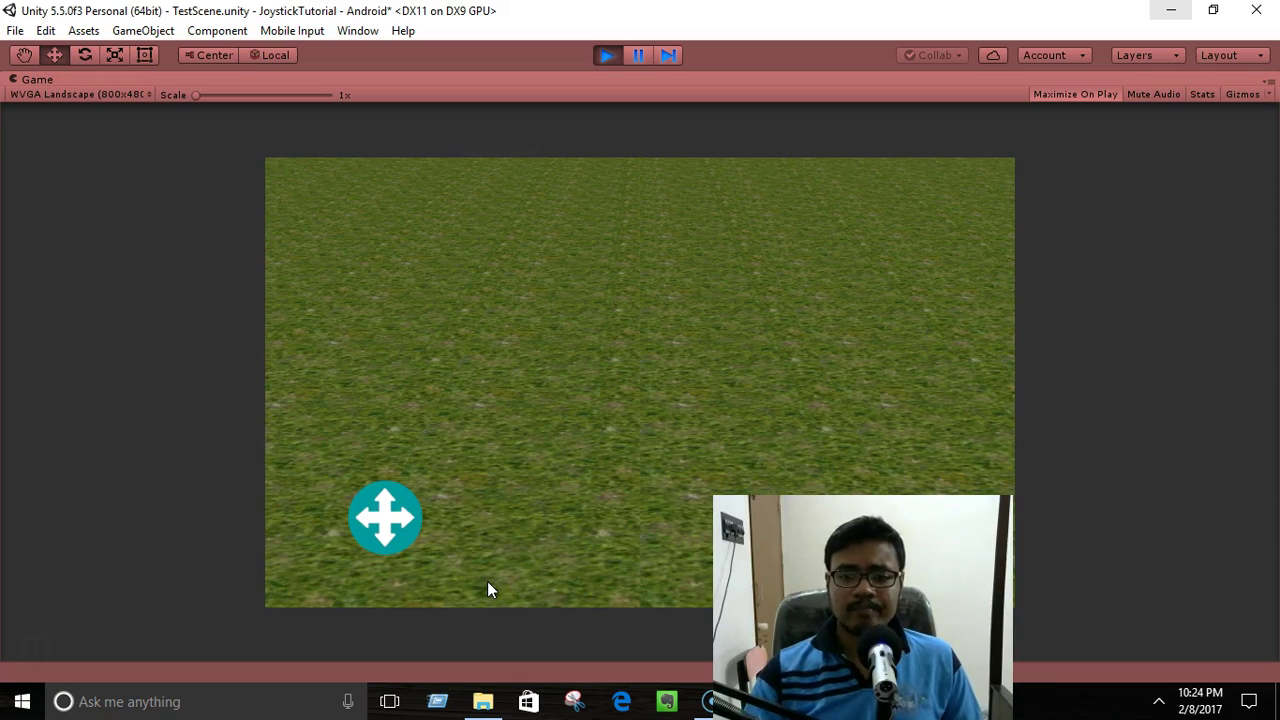
click(607, 55)
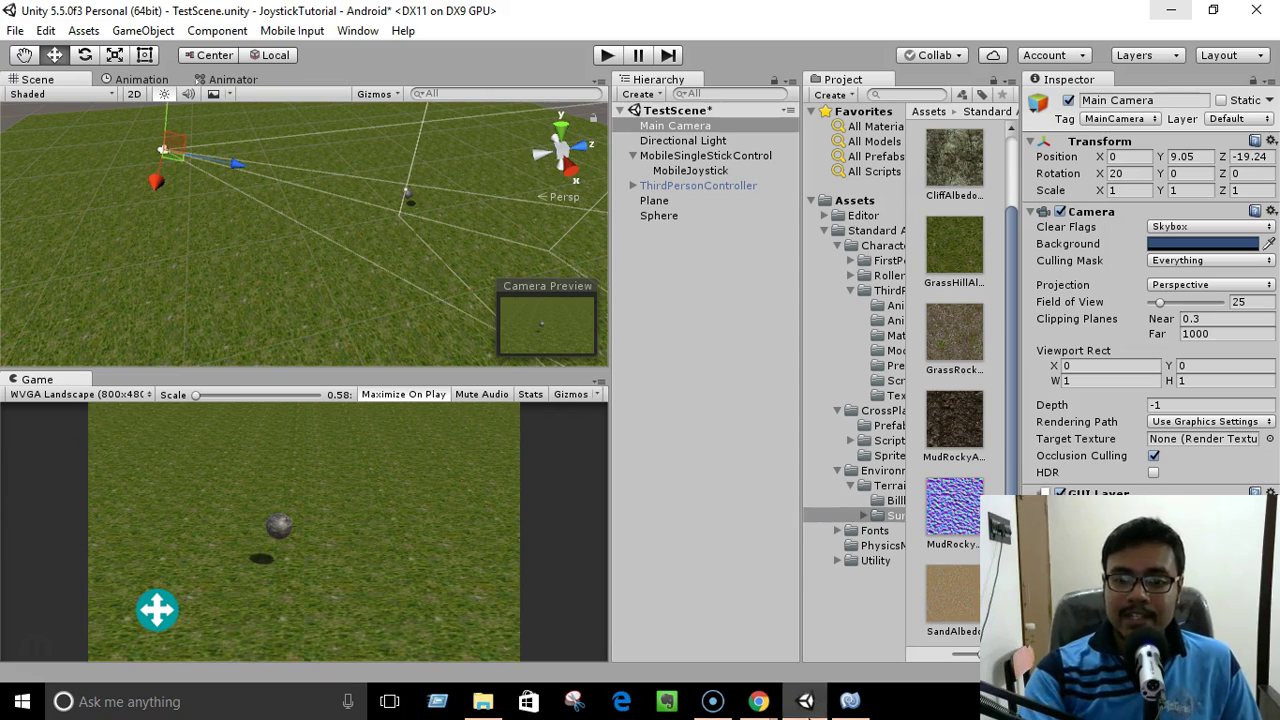
- Switch to Chrome and review the "Complete Unity Android Game & App Developer - 10 Projects" Udemy page, expanding its description to read the project list
mouse_move(762, 702)
click(794, 656)
scroll(700, 500, down, 5)
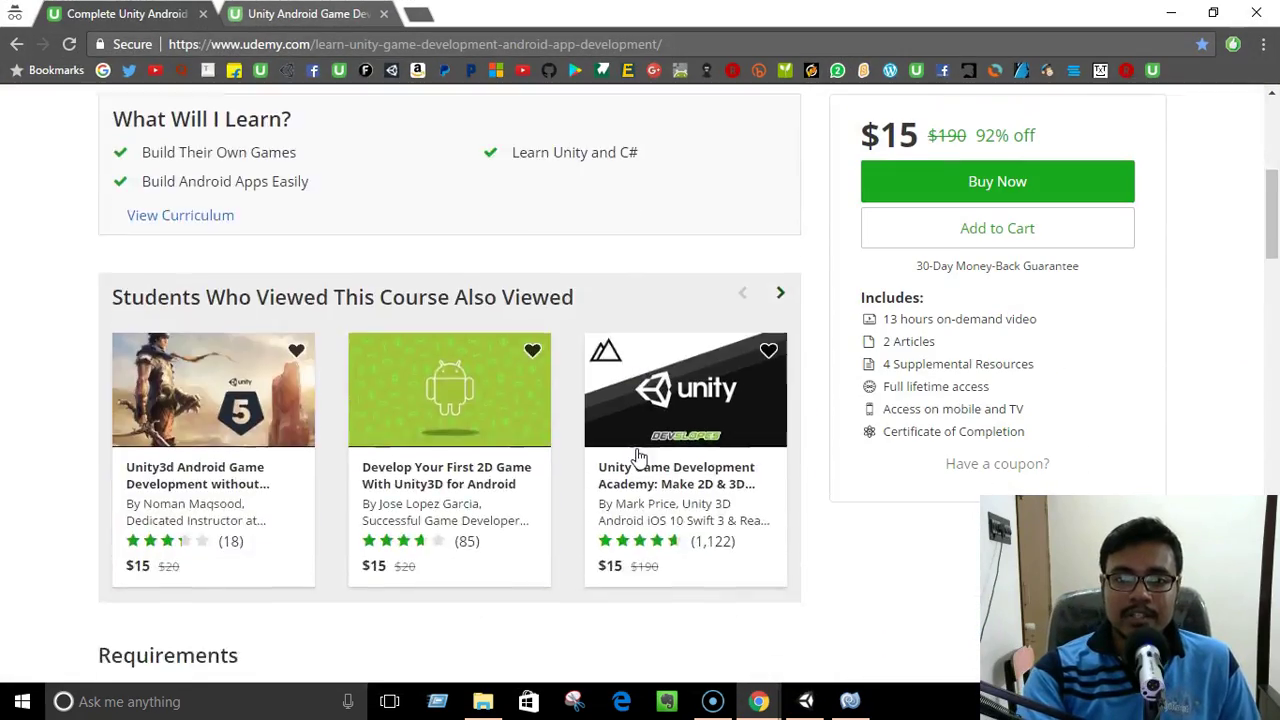
scroll(637, 457, down, 5)
scroll(637, 457, up, 2)
scroll(450, 470, down, 3)
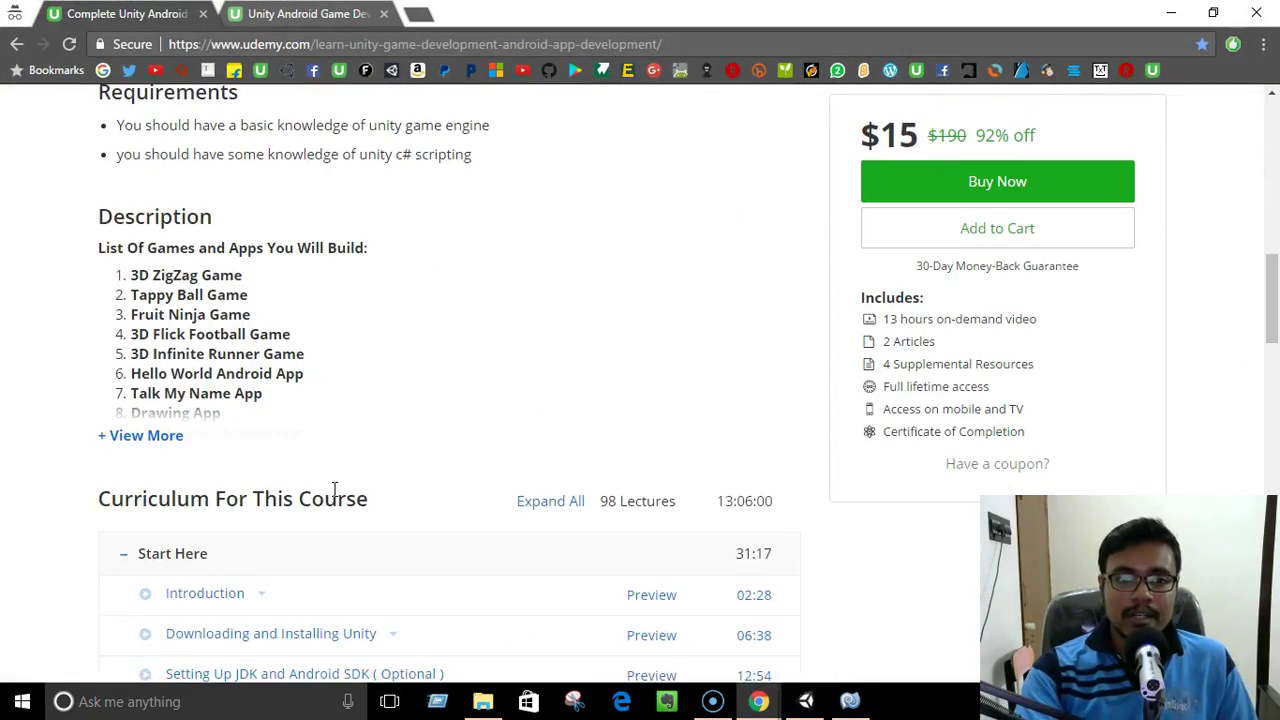
click(142, 437)
scroll(554, 478, up, 10)
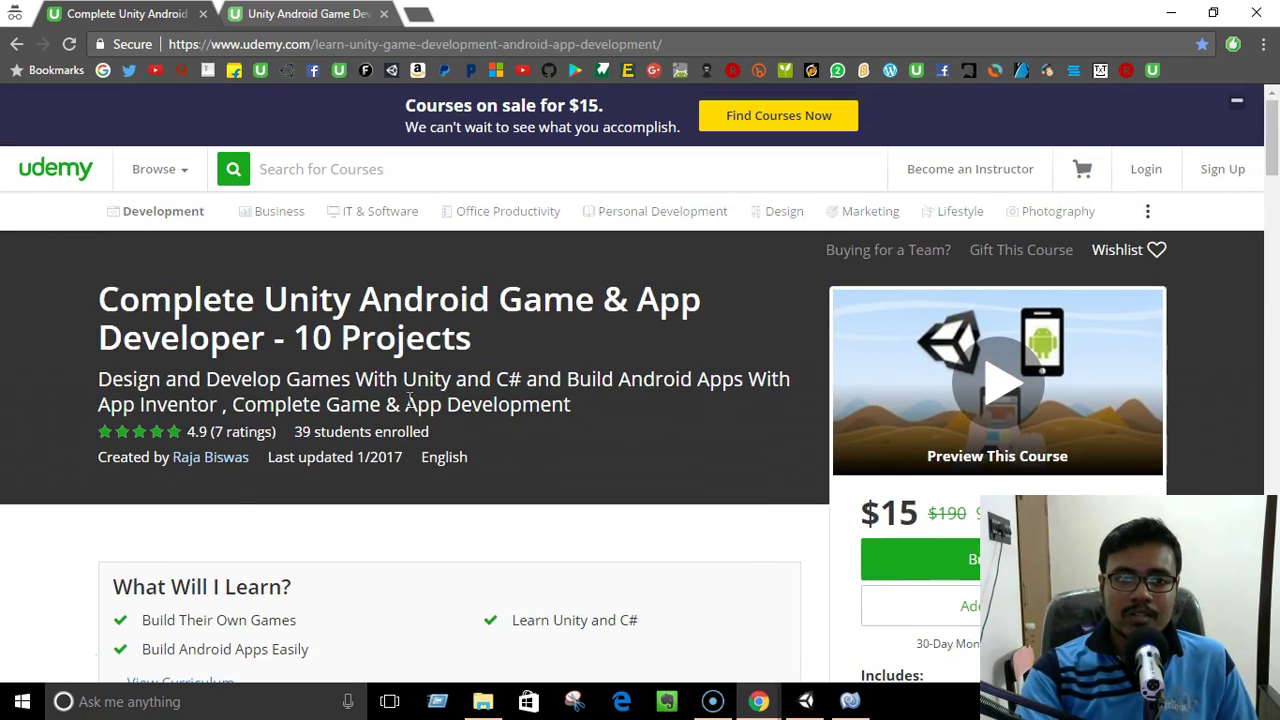
scroll(643, 400, down, 1)
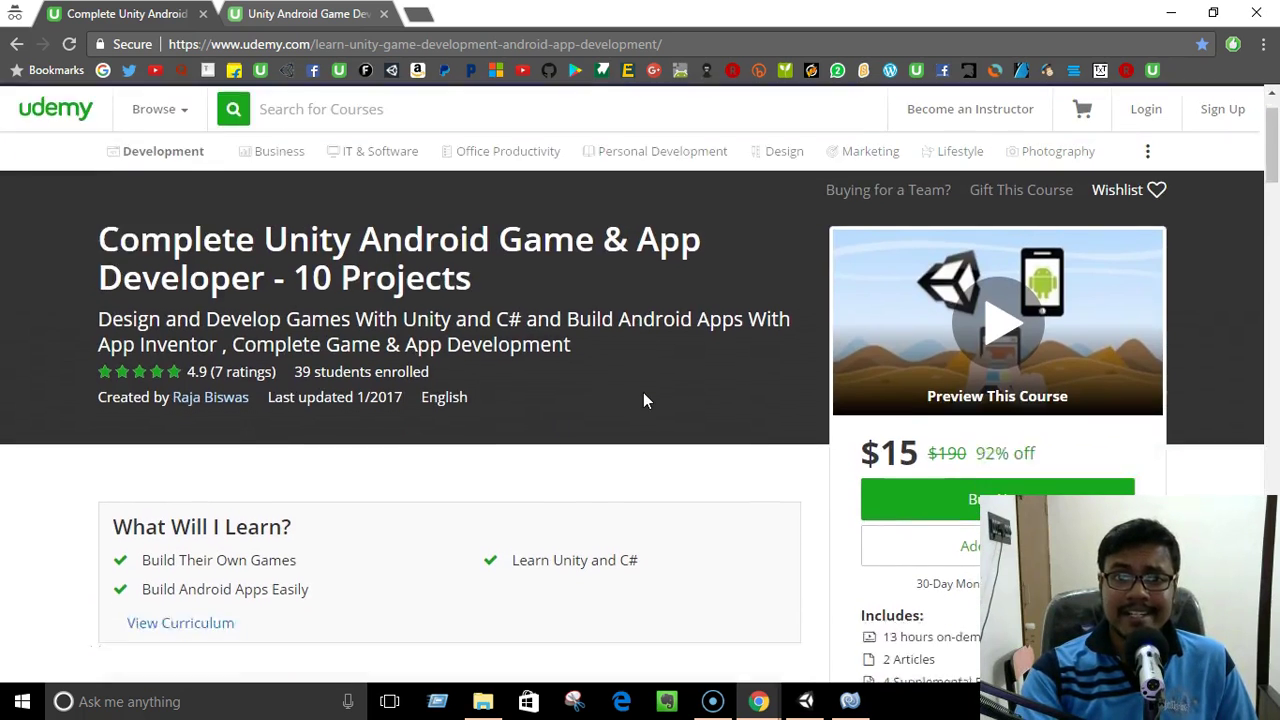
scroll(643, 400, down, 10)
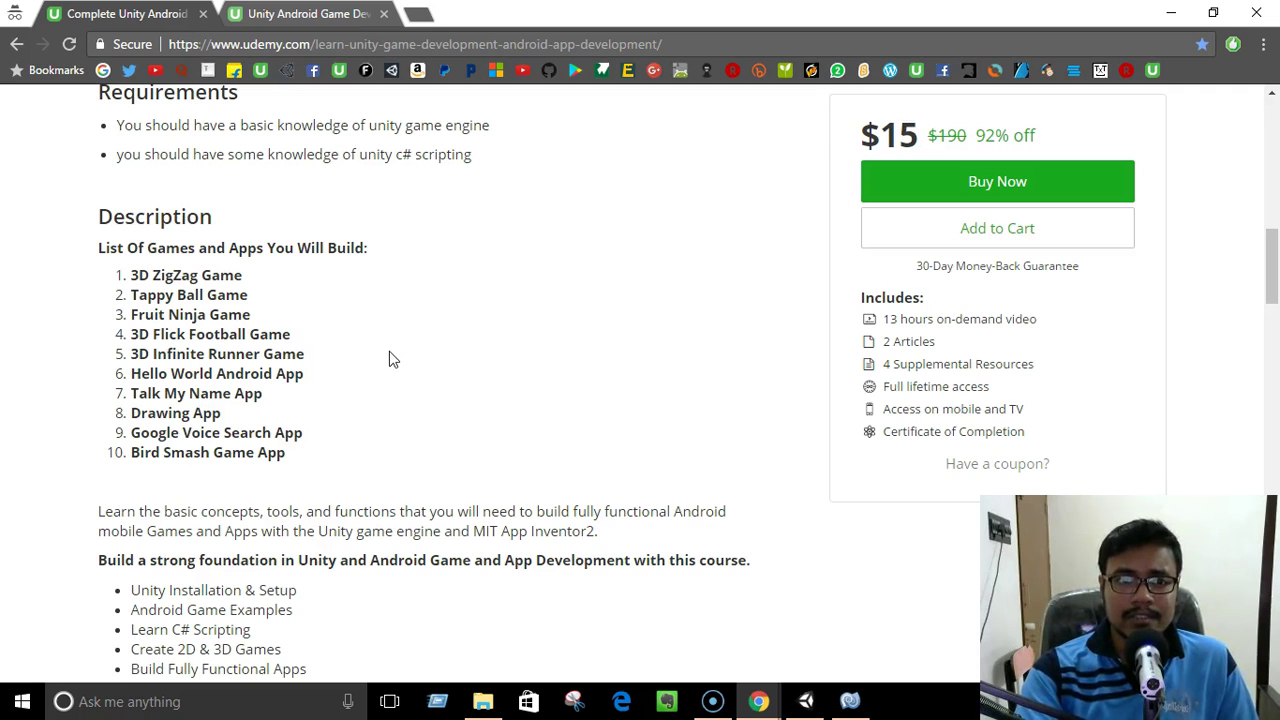
- Review the "Unity Android Game Development : Build 7 2D & 3D Games" course page, expanding the full course description to read its games list
click(316, 15)
drag(636, 145, 962, 150)
click(960, 150)
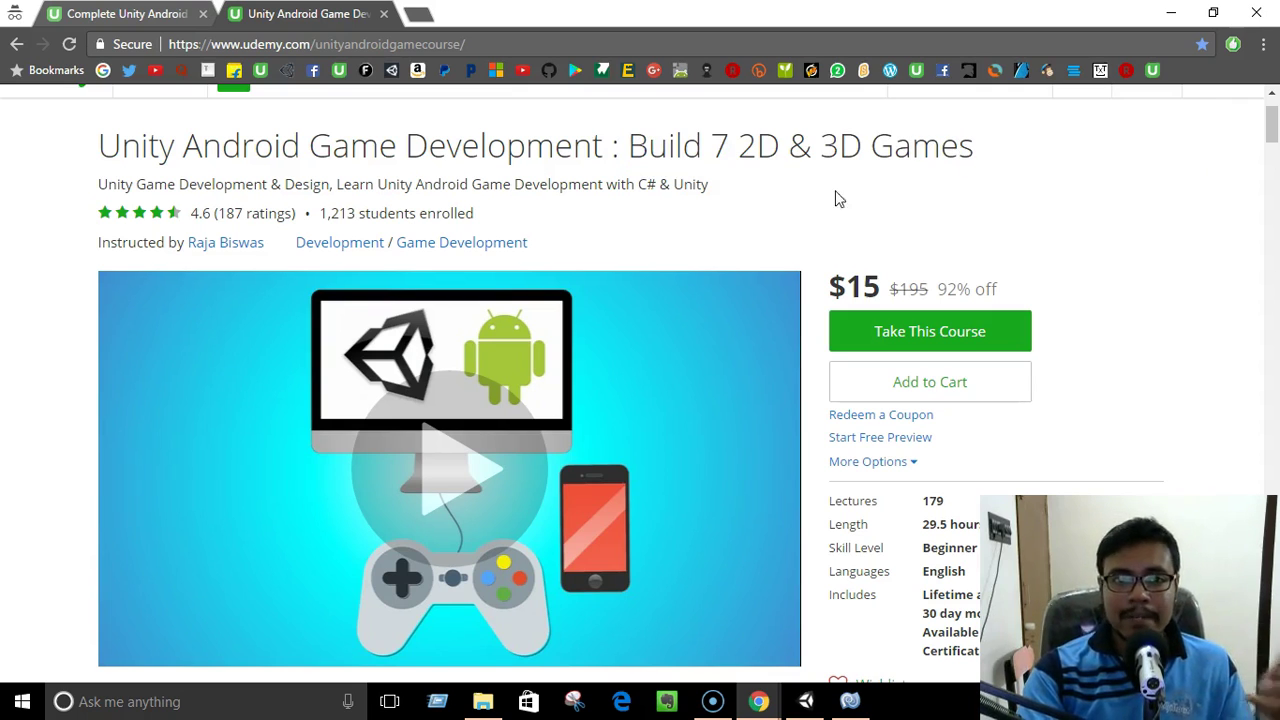
scroll(753, 211, down, 3)
scroll(751, 209, down, 7)
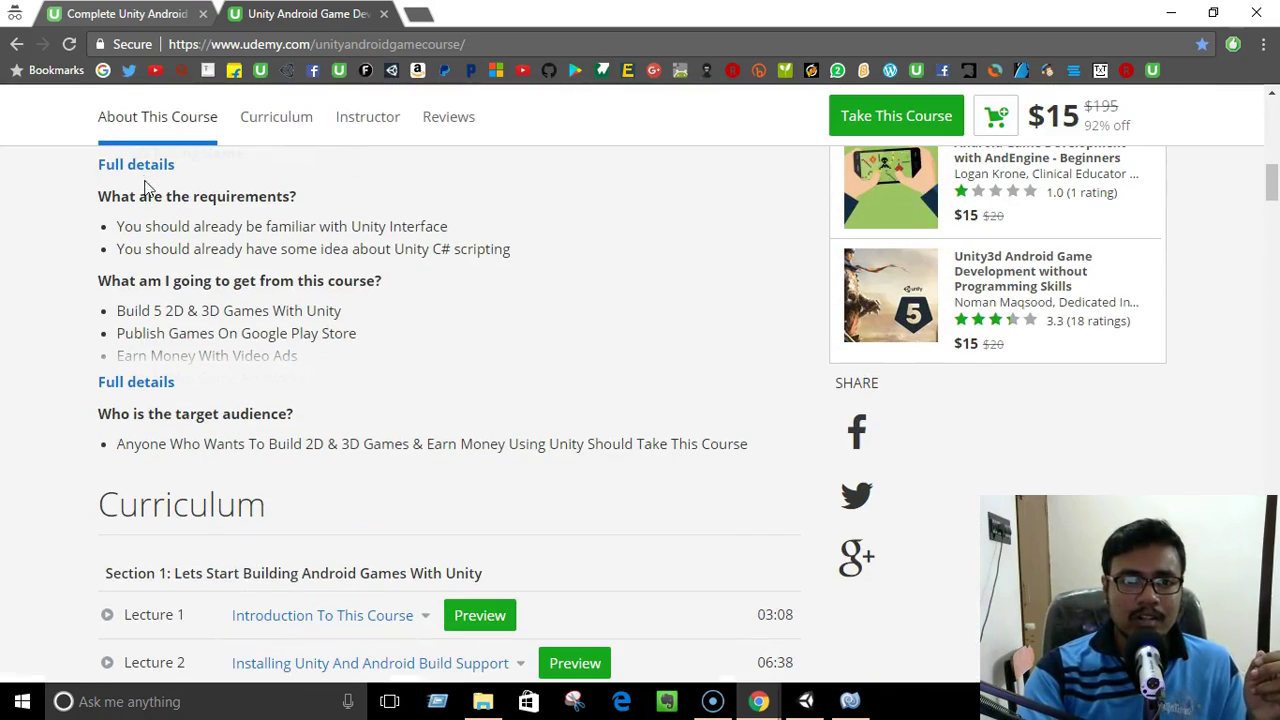
click(143, 167)
scroll(451, 307, up, 4)
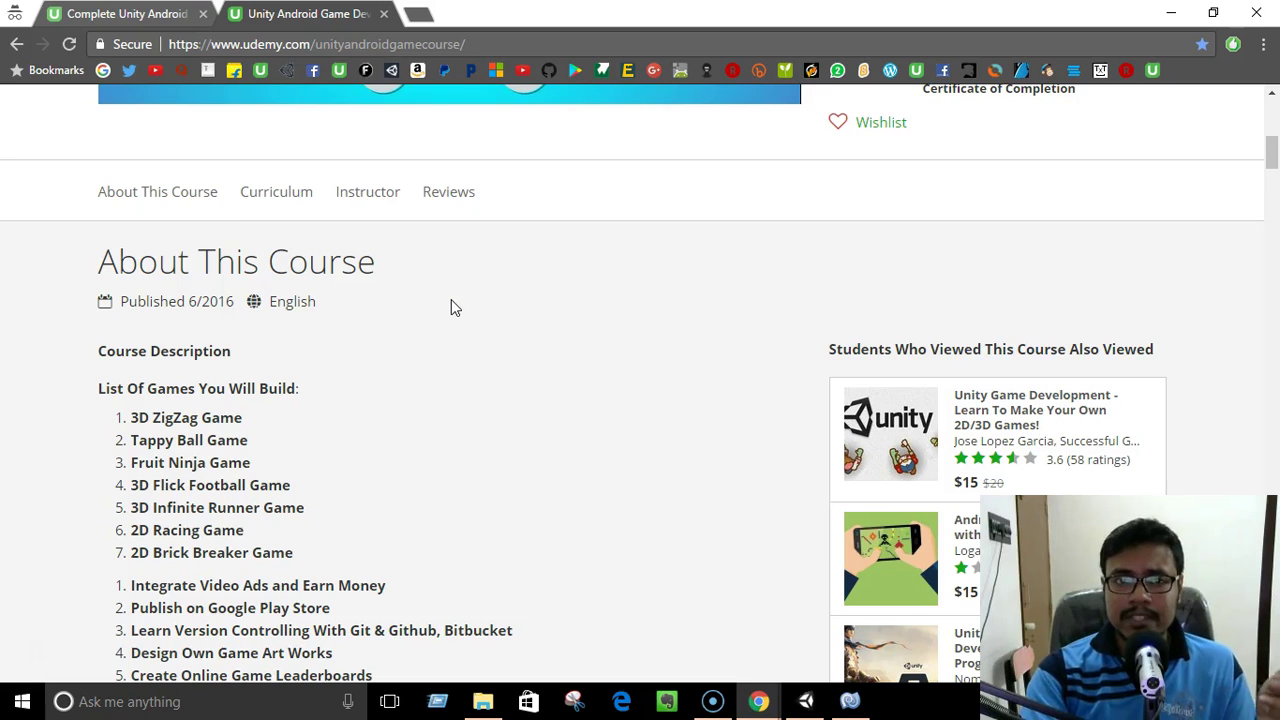
scroll(451, 302, down, 1)
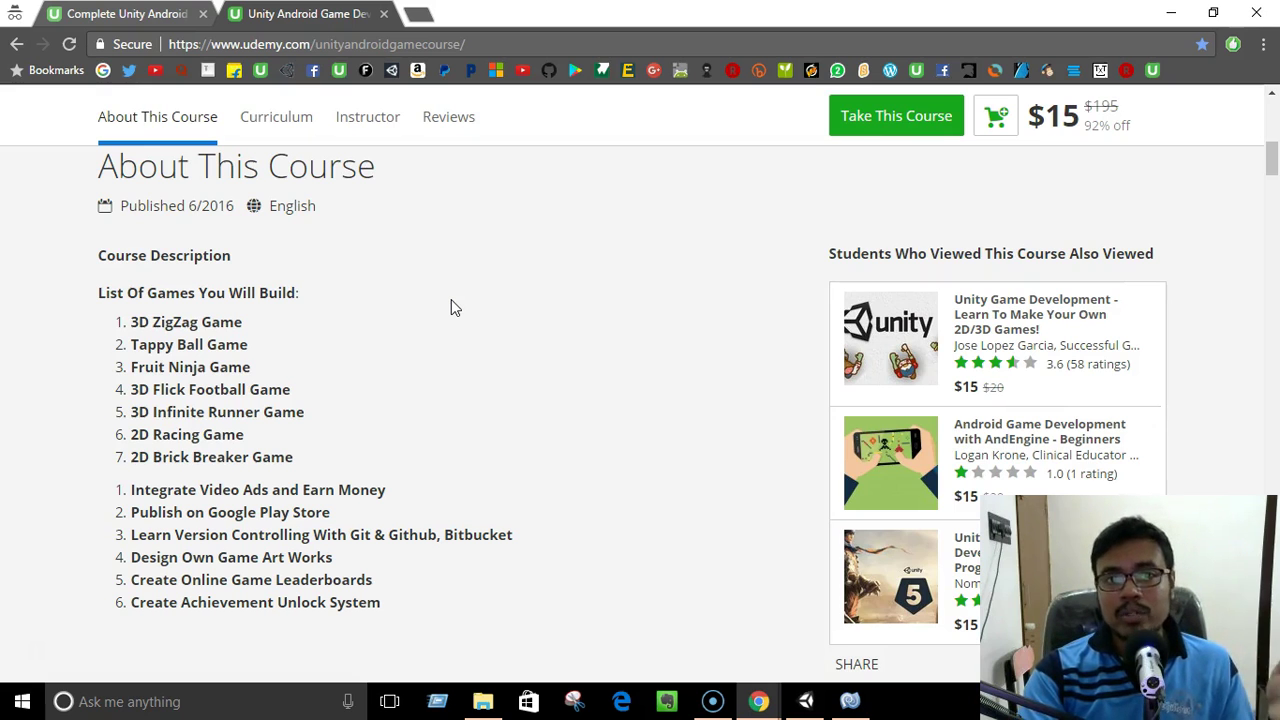
drag(1272, 162, 1275, 122)
- Revisit the header of the 10 Projects course page and minimize the browser to return to Unity
key(ctrl+Tab)
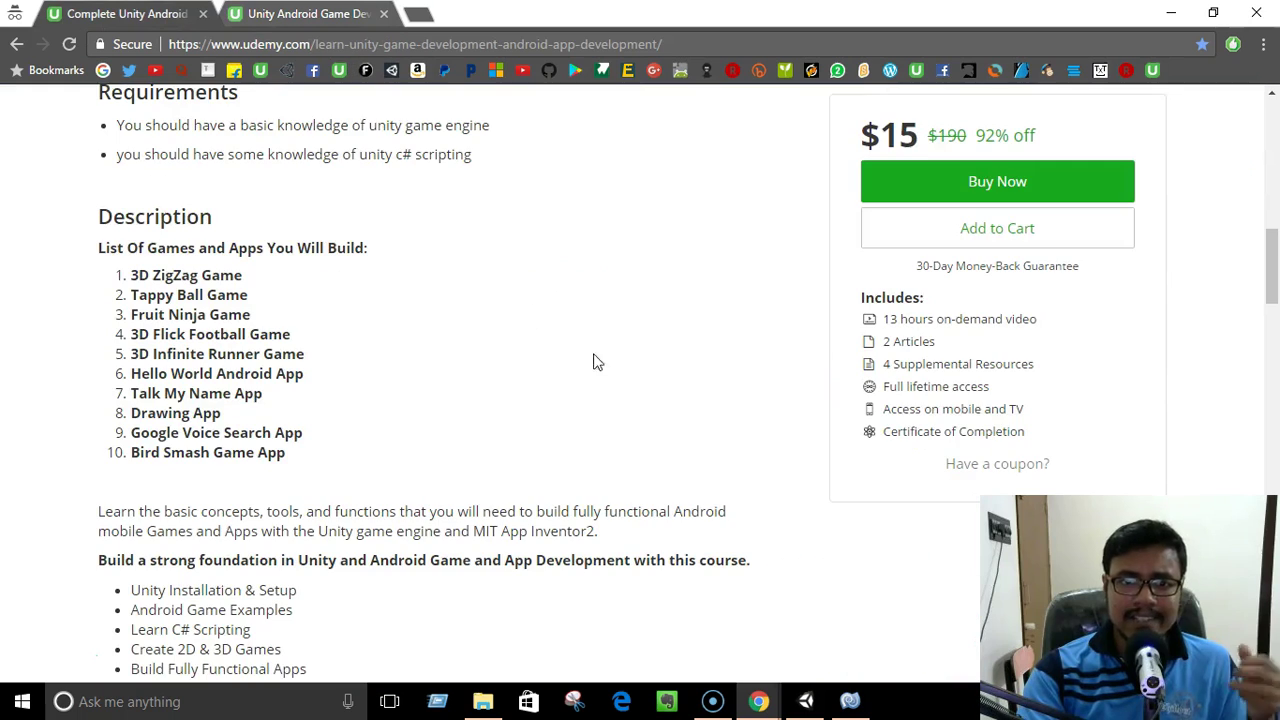
drag(1275, 277, 1275, 148)
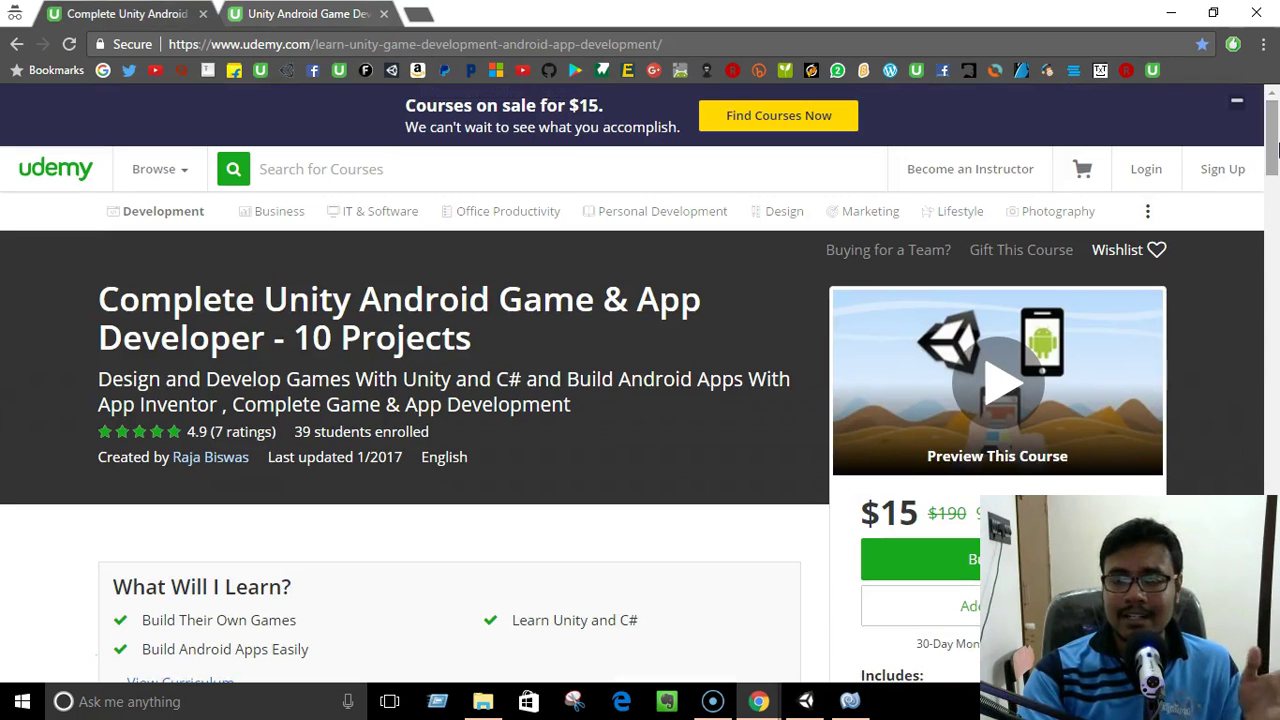
click(1172, 14)
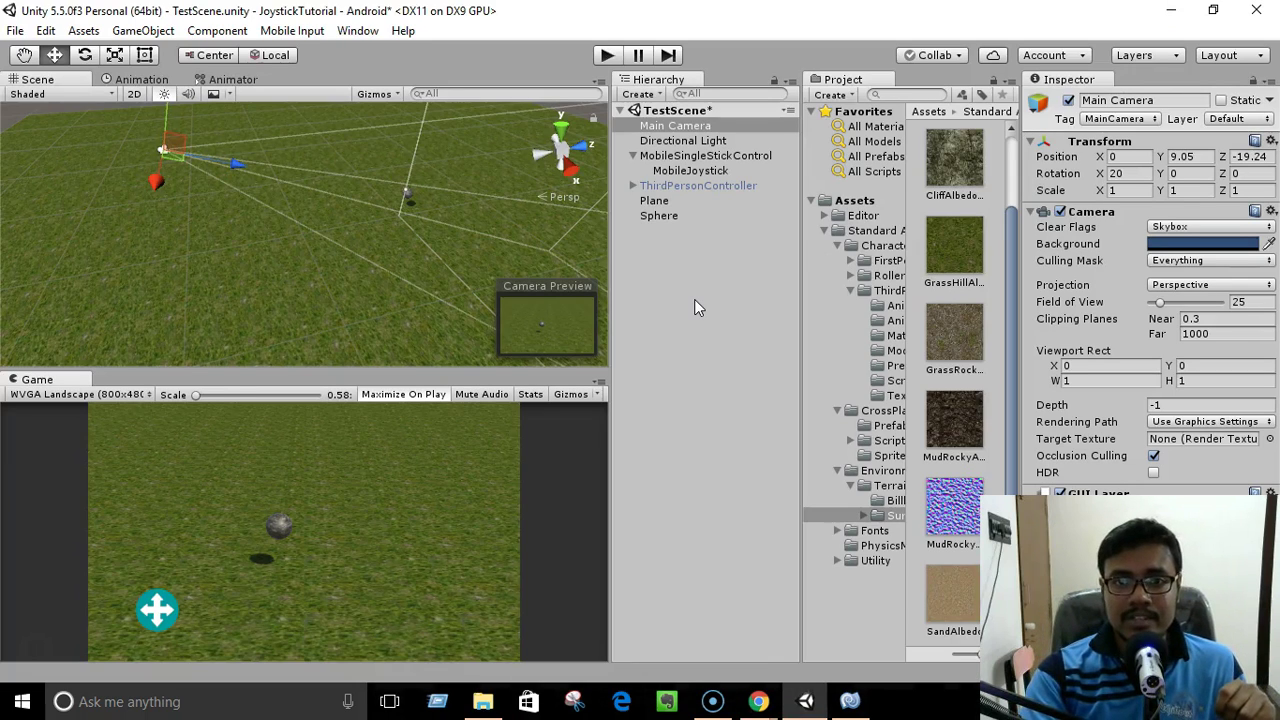